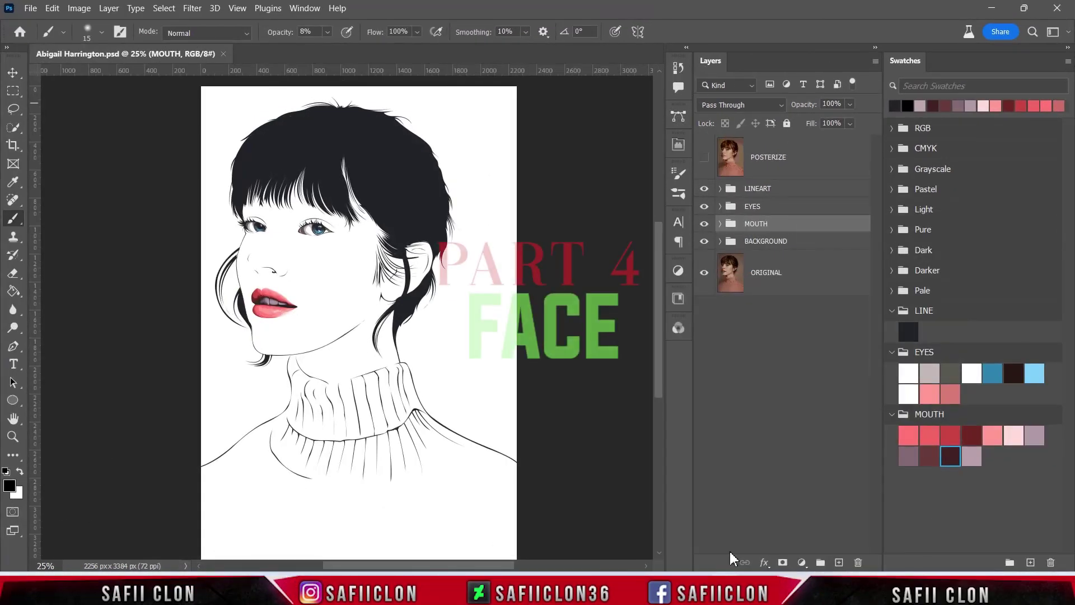
Check the portrait zoom and make the BACKGROUND layer group the active layer.
{"action": "key", "text": "ctrl+plus"}
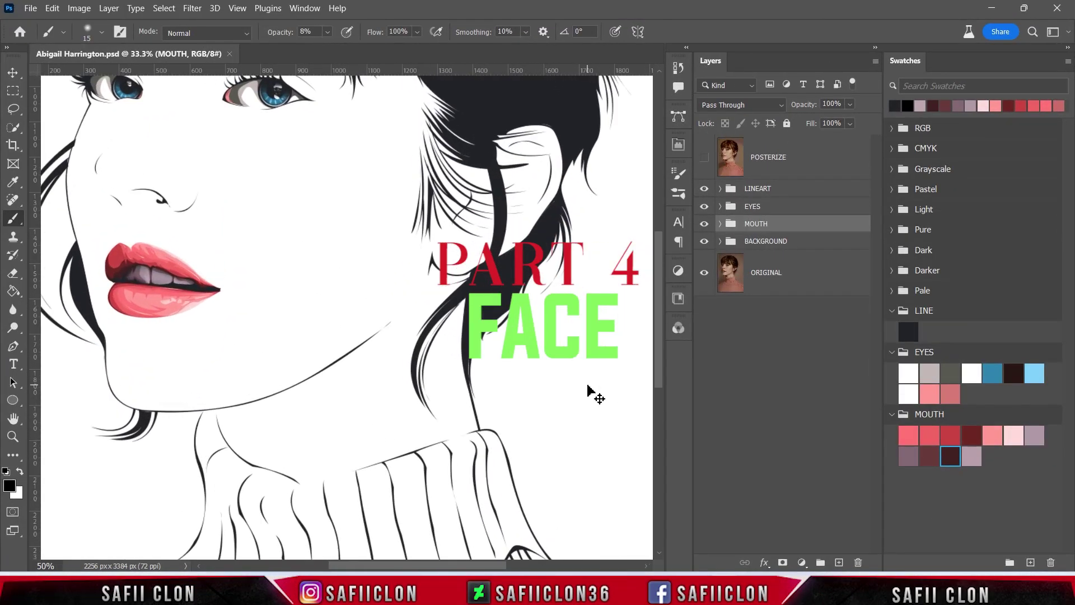
{"action": "key", "text": "ctrl+minus"}
{"action": "scroll", "coordinate": [586, 385], "scroll_direction": "up", "scroll_amount": 2}
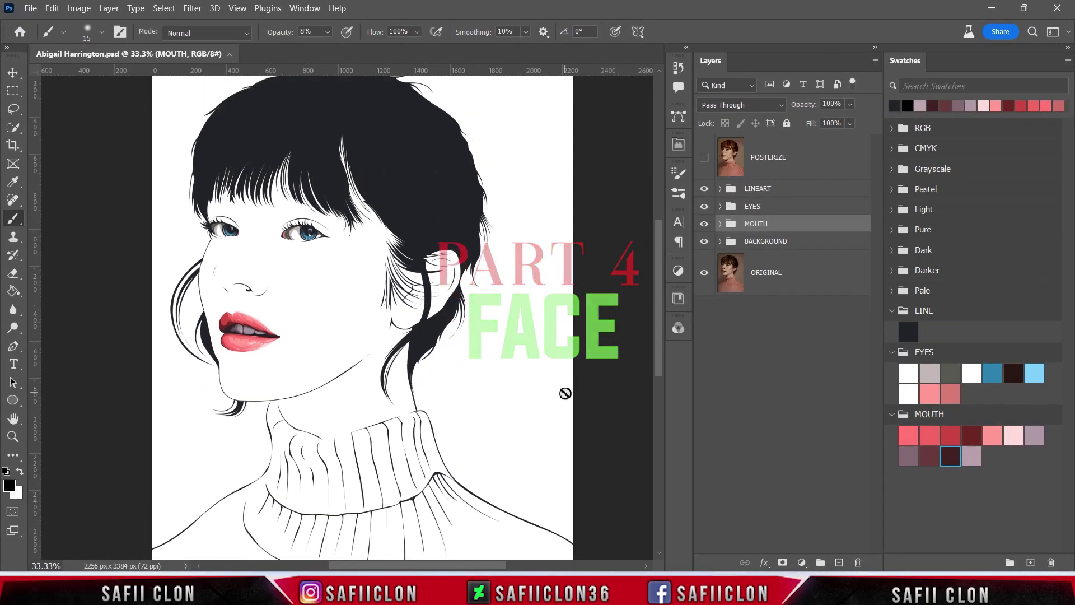
{"action": "left_click", "coordinate": [807, 245]}
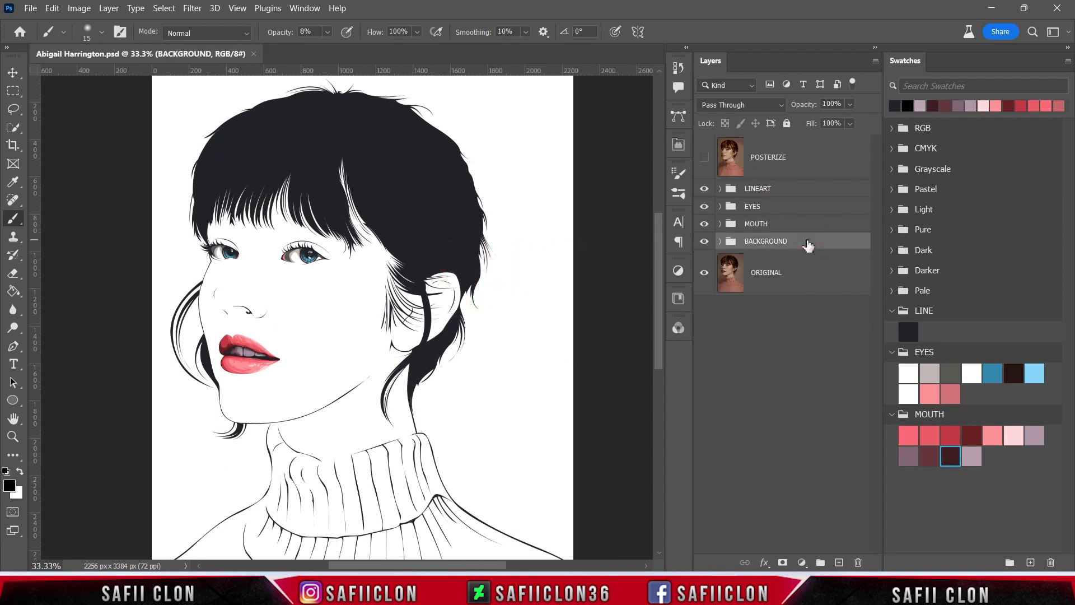
Switch to the Pen tool in Shape mode, leaving the dark maroon fill unchanged.
{"action": "left_click", "coordinate": [14, 345]}
{"action": "left_click", "coordinate": [62, 346]}
{"action": "left_click", "coordinate": [115, 32]}
{"action": "left_click", "coordinate": [157, 32]}
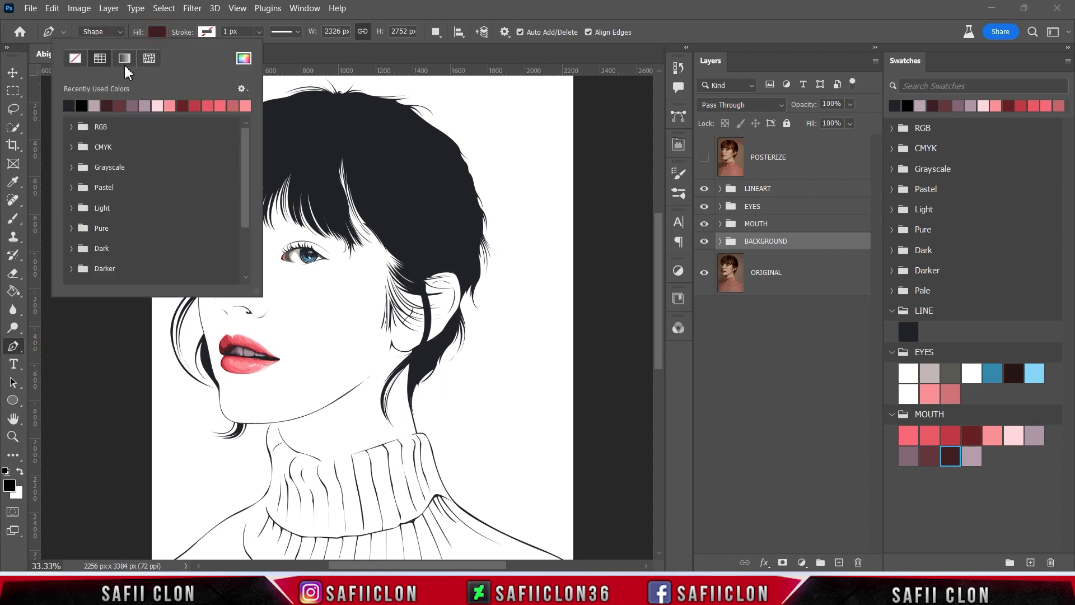
{"action": "left_click", "coordinate": [273, 54]}
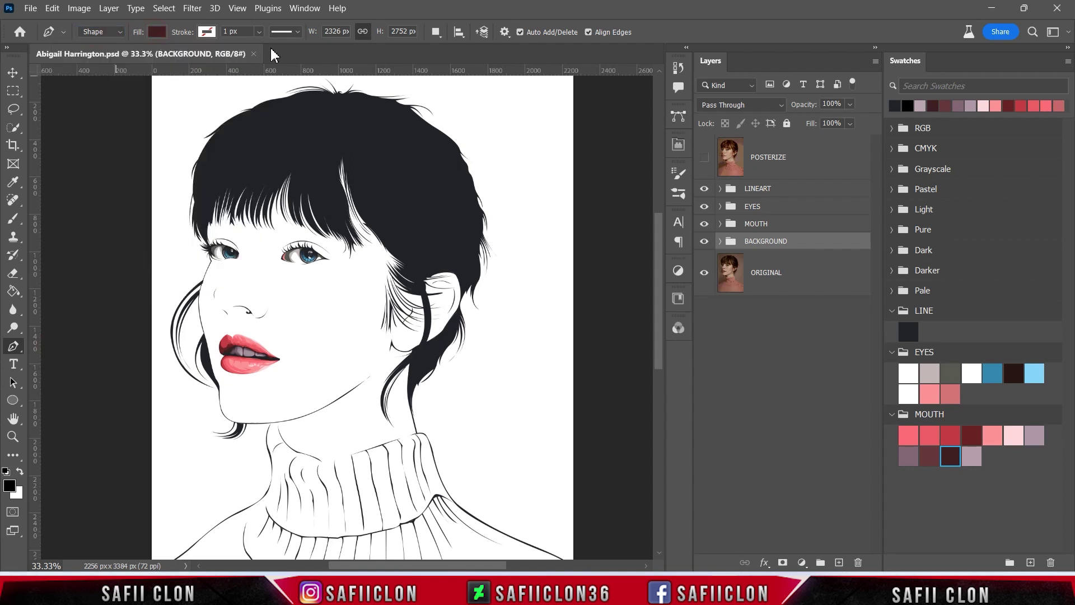
Set Path Operations to New Layer and zoom to 66.7% on the face.
{"action": "left_click", "coordinate": [437, 34]}
{"action": "left_click", "coordinate": [448, 49]}
{"action": "key", "text": "ctrl+plus"}
{"action": "key", "text": "ctrl+plus"}
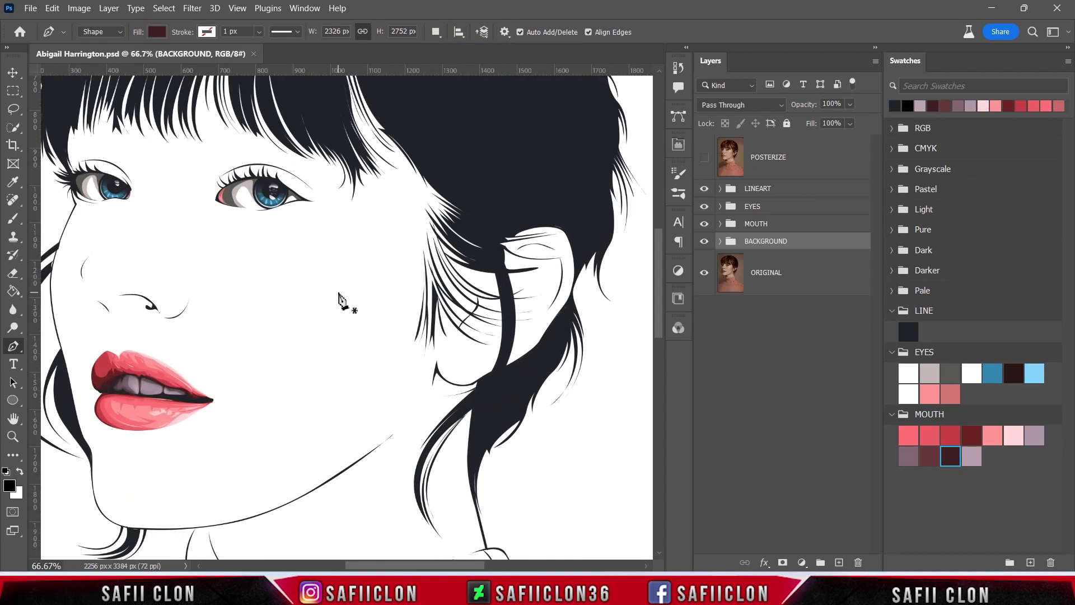
{"action": "scroll", "coordinate": [313, 314], "scroll_direction": "up", "scroll_amount": 1}
{"action": "scroll", "coordinate": [192, 356], "scroll_direction": "up", "scroll_amount": 3}
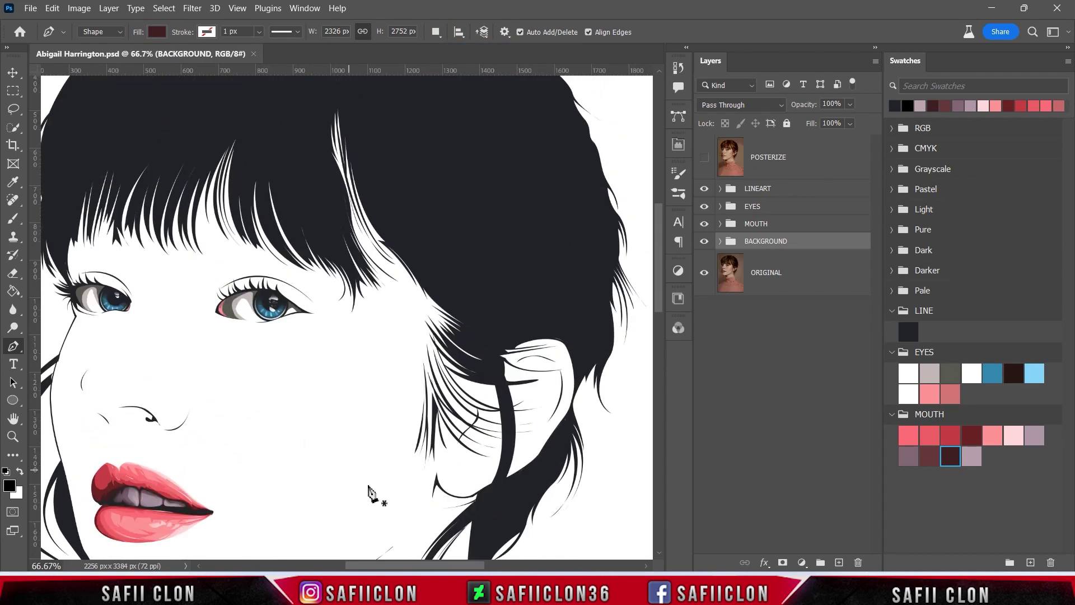
{"action": "scroll", "coordinate": [336, 465], "scroll_direction": "left", "scroll_amount": 3}
{"action": "scroll", "coordinate": [303, 438], "scroll_direction": "left", "scroll_amount": 2}
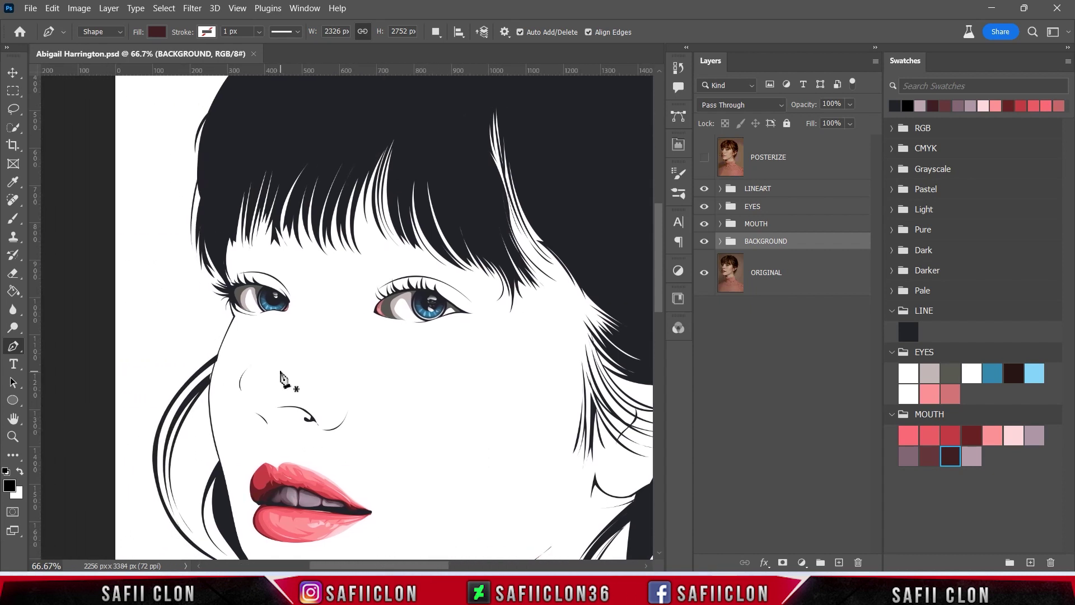
{"action": "scroll", "coordinate": [284, 379], "scroll_direction": "up", "scroll_amount": 1}
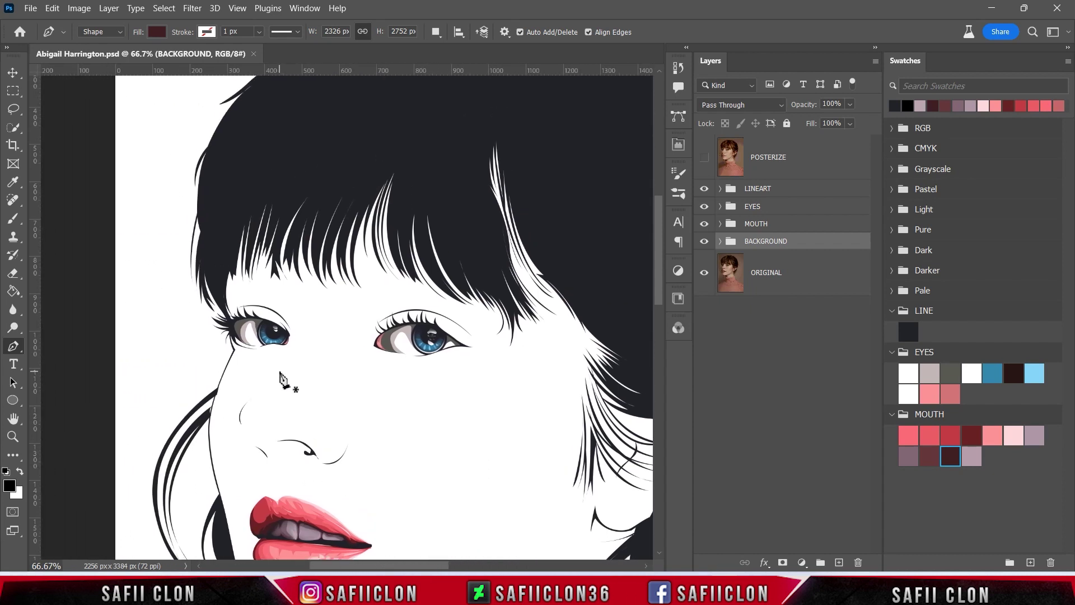
Start the face outline at the forehead edge and trace past the eye corner down the cheek.
{"action": "left_click", "coordinate": [215, 272]}
{"action": "left_click_drag", "start_coordinate": [223, 312], "coordinate": [229, 322]}
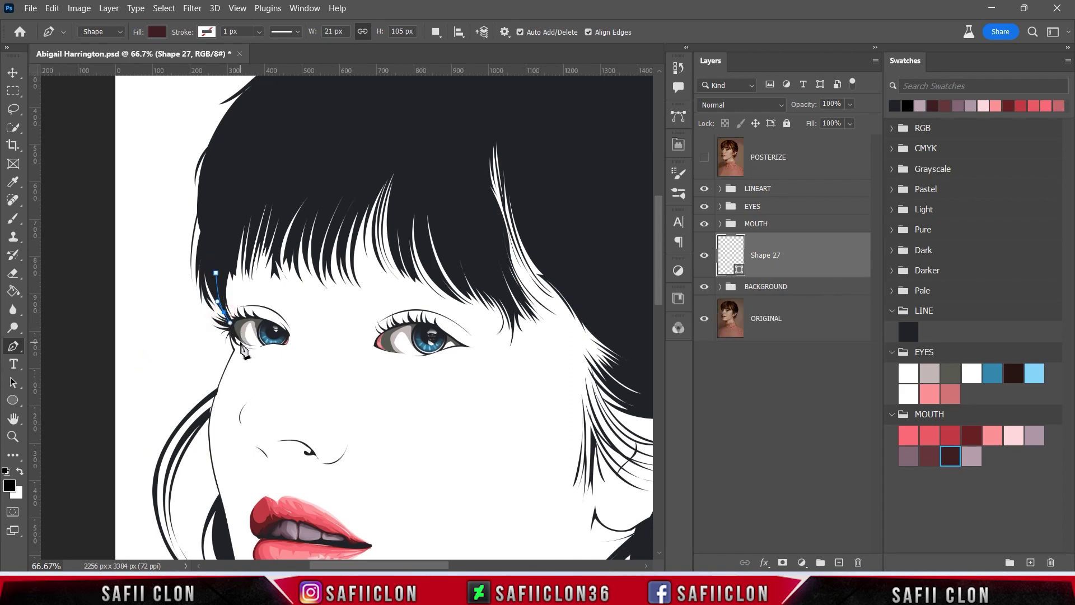
{"action": "scroll", "coordinate": [245, 347], "scroll_direction": "up", "scroll_amount": 2}
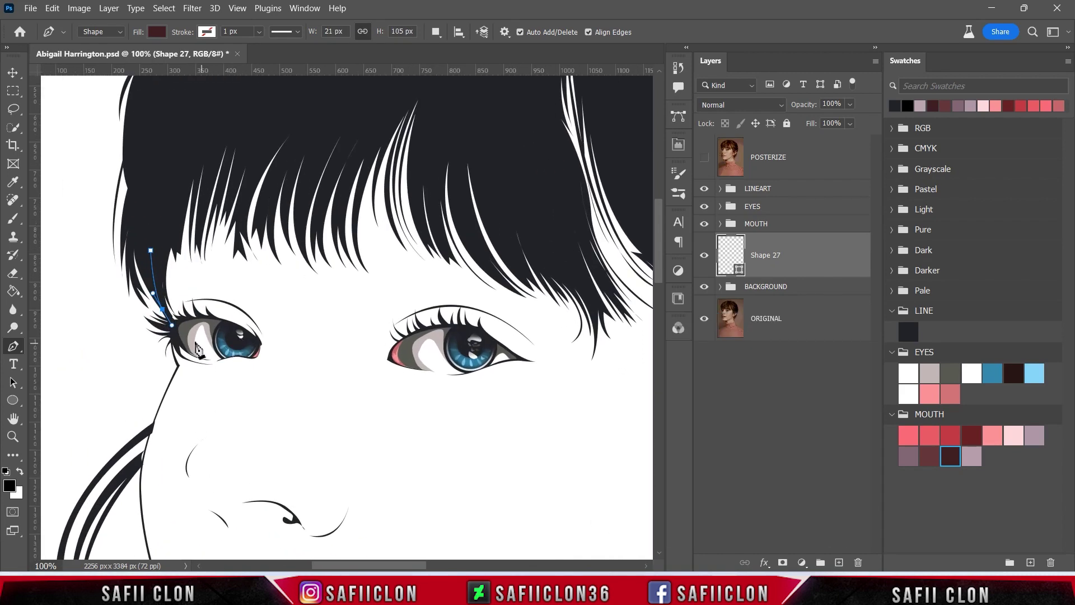
{"action": "left_click_drag", "start_coordinate": [177, 366], "coordinate": [186, 378]}
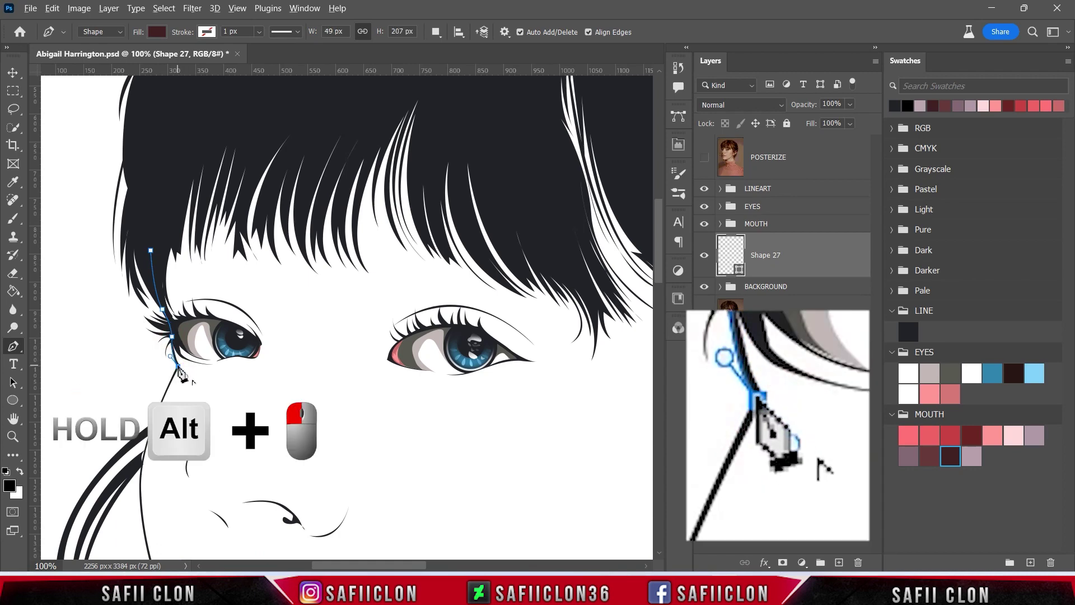
{"action": "left_click", "coordinate": [178, 366], "text": "alt"}
{"action": "scroll", "coordinate": [187, 378], "scroll_direction": "down", "scroll_amount": 3}
{"action": "scroll", "coordinate": [168, 347], "scroll_direction": "down", "scroll_amount": 2}
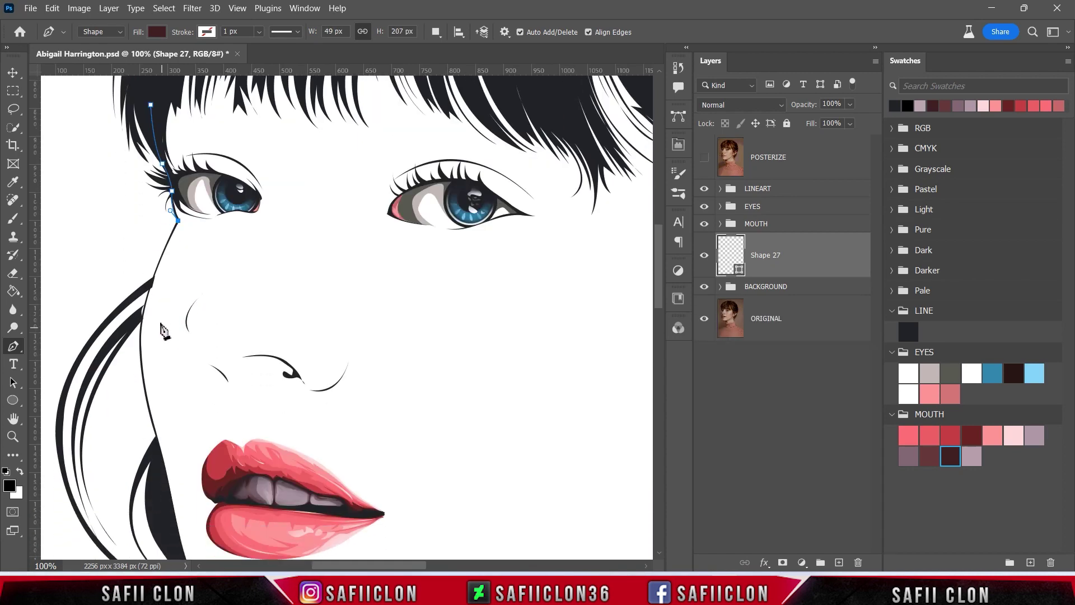
{"action": "left_click_drag", "start_coordinate": [145, 304], "coordinate": [137, 340]}
{"action": "scroll", "coordinate": [151, 311], "scroll_direction": "down", "scroll_amount": 3}
{"action": "scroll", "coordinate": [156, 306], "scroll_direction": "down", "scroll_amount": 1}
{"action": "left_click", "coordinate": [157, 310]}
{"action": "left_click", "coordinate": [173, 373]}
{"action": "scroll", "coordinate": [184, 336], "scroll_direction": "down", "scroll_amount": 3}
{"action": "scroll", "coordinate": [187, 342], "scroll_direction": "down", "scroll_amount": 1}
{"action": "left_click", "coordinate": [188, 346]}
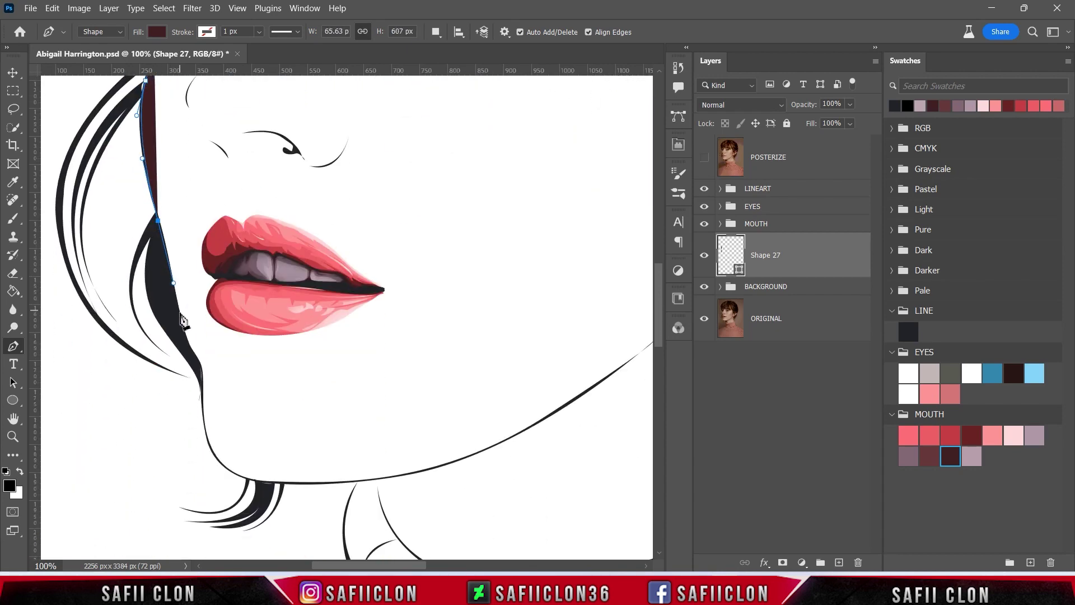
Curve the outline down to the chin and along the jawline toward the ear.
{"action": "mouse_move", "coordinate": [201, 379]}
{"action": "left_mouse_down"}
{"action": "mouse_move", "coordinate": [201, 389]}
{"action": "mouse_move", "coordinate": [270, 381]}
{"action": "left_mouse_up"}
{"action": "scroll", "coordinate": [204, 392], "scroll_direction": "down", "scroll_amount": 4}
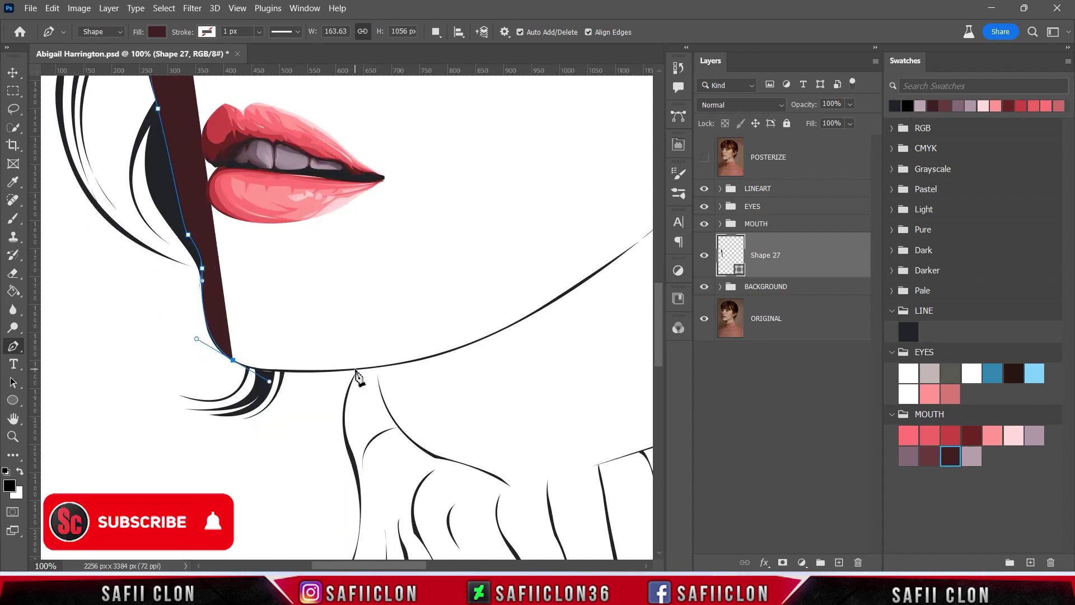
{"action": "left_click_drag", "start_coordinate": [355, 369], "coordinate": [374, 368]}
{"action": "left_click", "coordinate": [473, 342]}
{"action": "left_click_drag", "start_coordinate": [474, 343], "coordinate": [504, 328]}
{"action": "scroll", "coordinate": [482, 364], "scroll_direction": "up", "scroll_amount": 2}
{"action": "scroll", "coordinate": [427, 377], "scroll_direction": "right", "scroll_amount": 4}
Trace up the jaw and along the ear, toggling the POSTERIZE reference to check edges.
{"action": "left_click", "coordinate": [705, 158]}
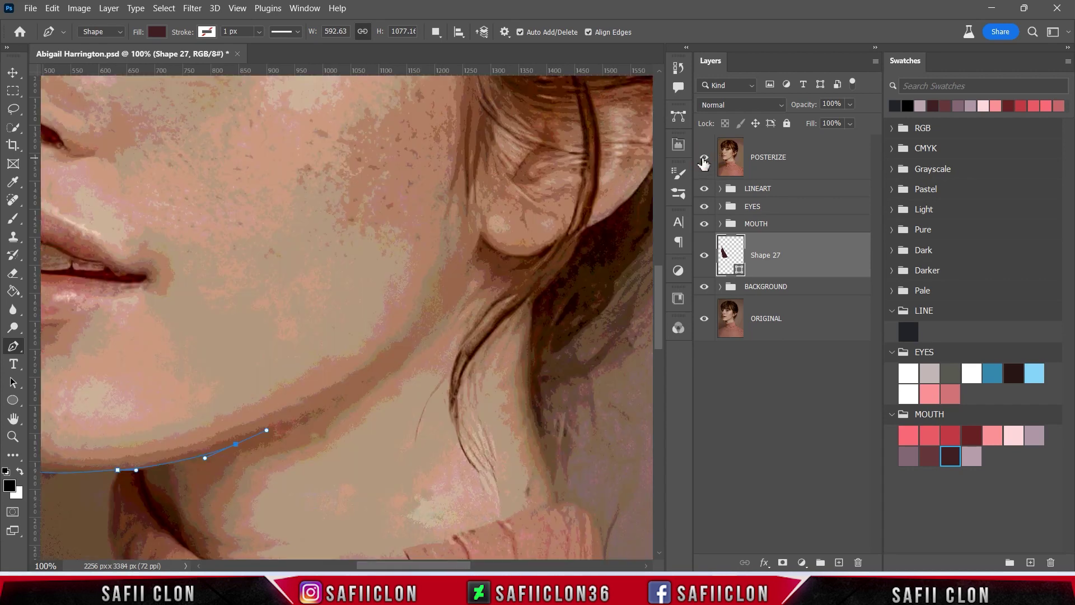
{"action": "left_click_drag", "start_coordinate": [435, 315], "coordinate": [509, 248]}
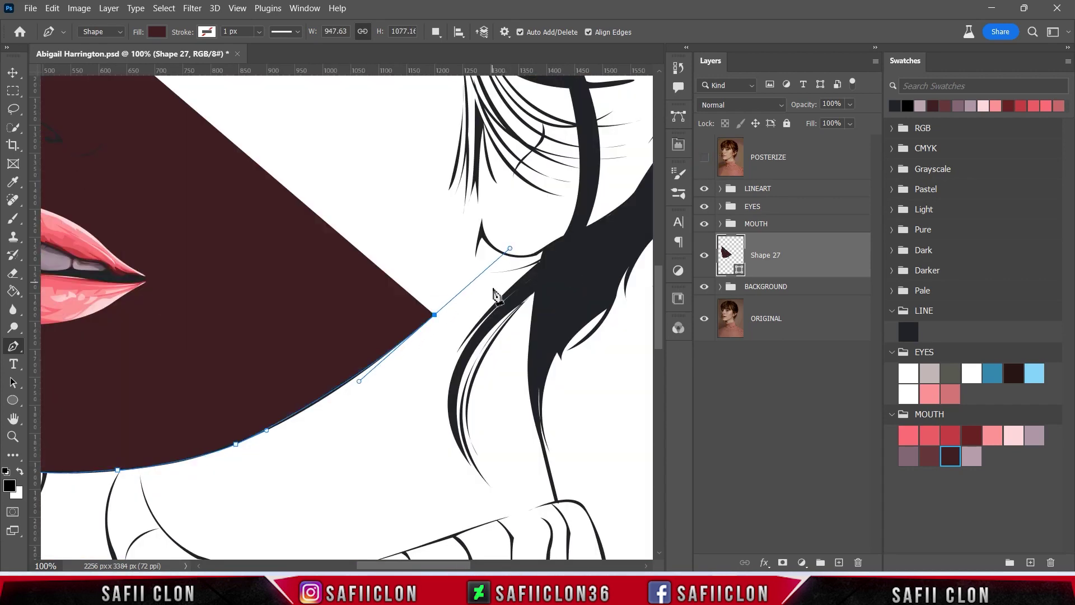
{"action": "scroll", "coordinate": [495, 295], "scroll_direction": "up", "scroll_amount": 2}
{"action": "left_click", "coordinate": [704, 158]}
{"action": "left_click", "coordinate": [435, 393], "text": "alt"}
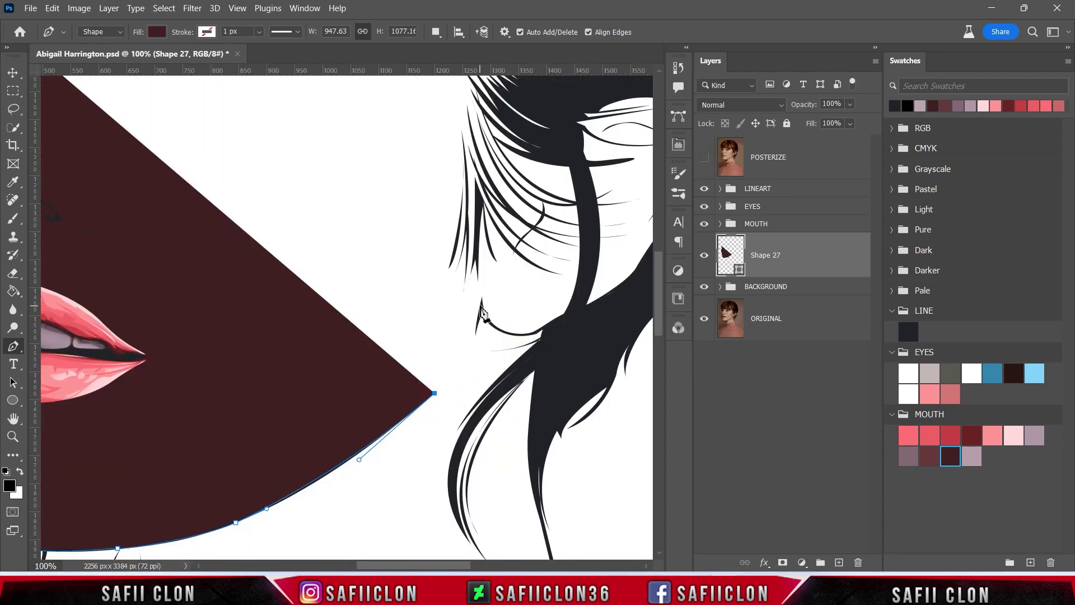
{"action": "left_click_drag", "start_coordinate": [480, 303], "coordinate": [482, 297]}
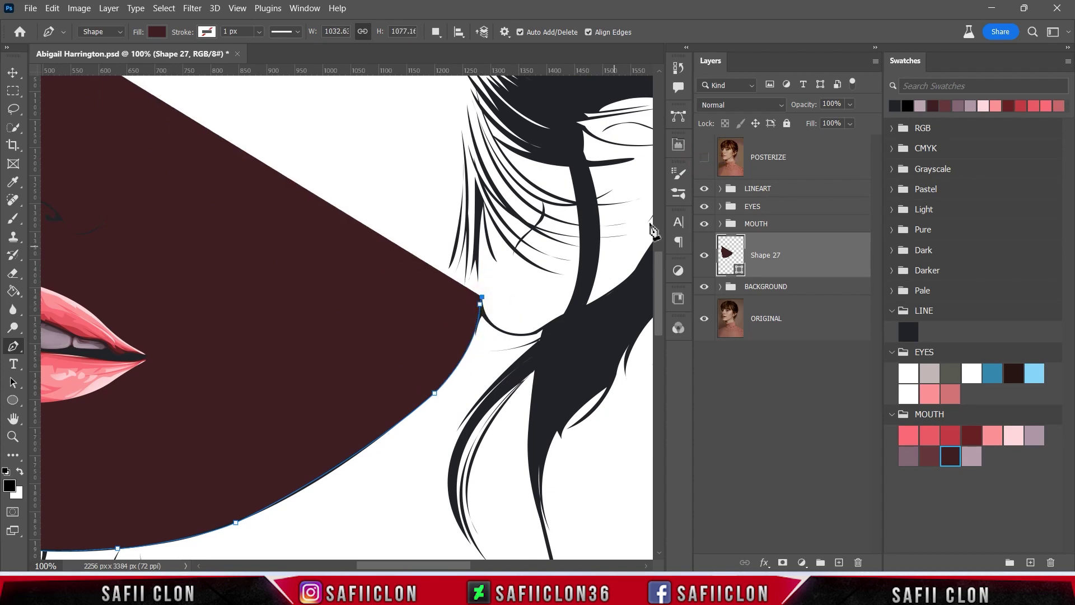
{"action": "left_click", "coordinate": [704, 157]}
{"action": "left_click", "coordinate": [704, 157]}
{"action": "left_click_drag", "start_coordinate": [515, 252], "coordinate": [543, 217]}
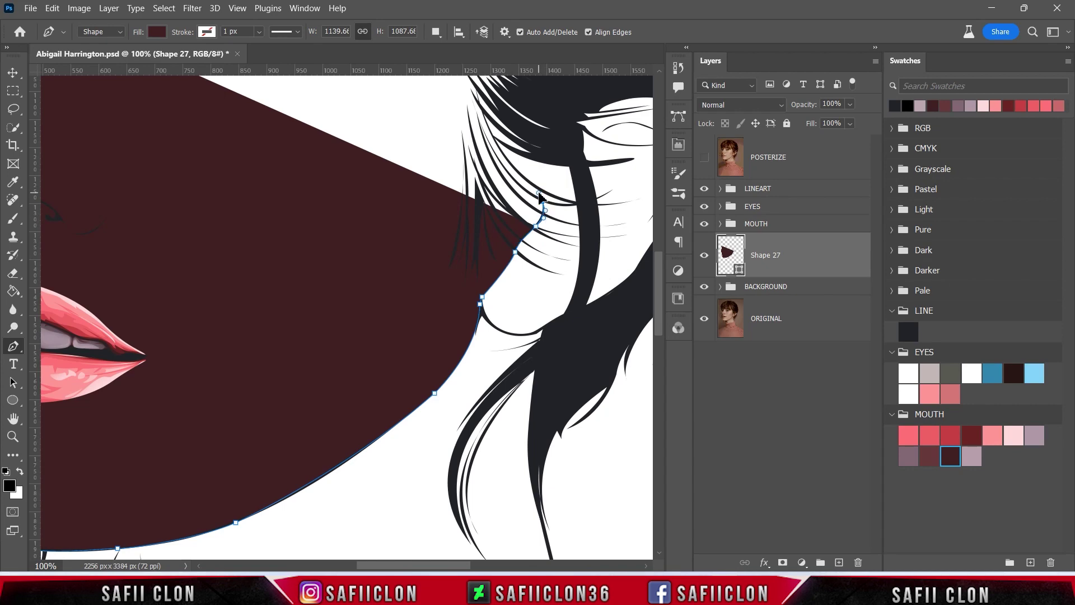
Continue over the top of the head and down the left forehead, closing the Shape 27 outline.
{"action": "key", "text": "ctrl+minus"}
{"action": "key", "text": "ctrl+minus"}
{"action": "scroll", "coordinate": [567, 257], "scroll_direction": "up", "scroll_amount": 2}
{"action": "left_click", "coordinate": [704, 157]}
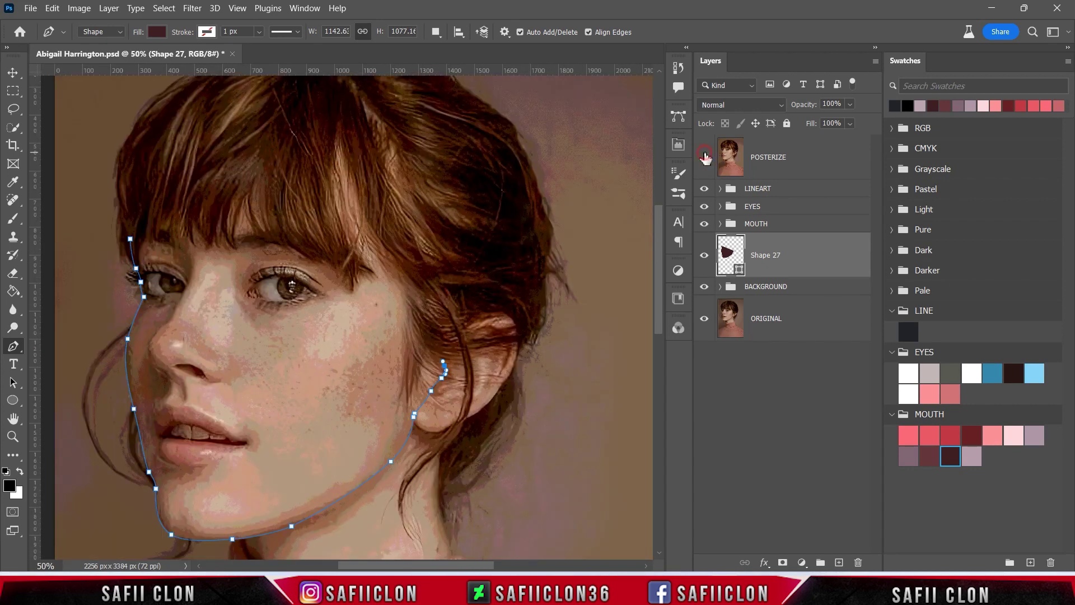
{"action": "left_click_drag", "start_coordinate": [451, 302], "coordinate": [460, 264]}
{"action": "left_click_drag", "start_coordinate": [356, 117], "coordinate": [314, 109]}
{"action": "left_click", "coordinate": [245, 121]}
{"action": "left_click", "coordinate": [189, 149]}
{"action": "left_click", "coordinate": [146, 167]}
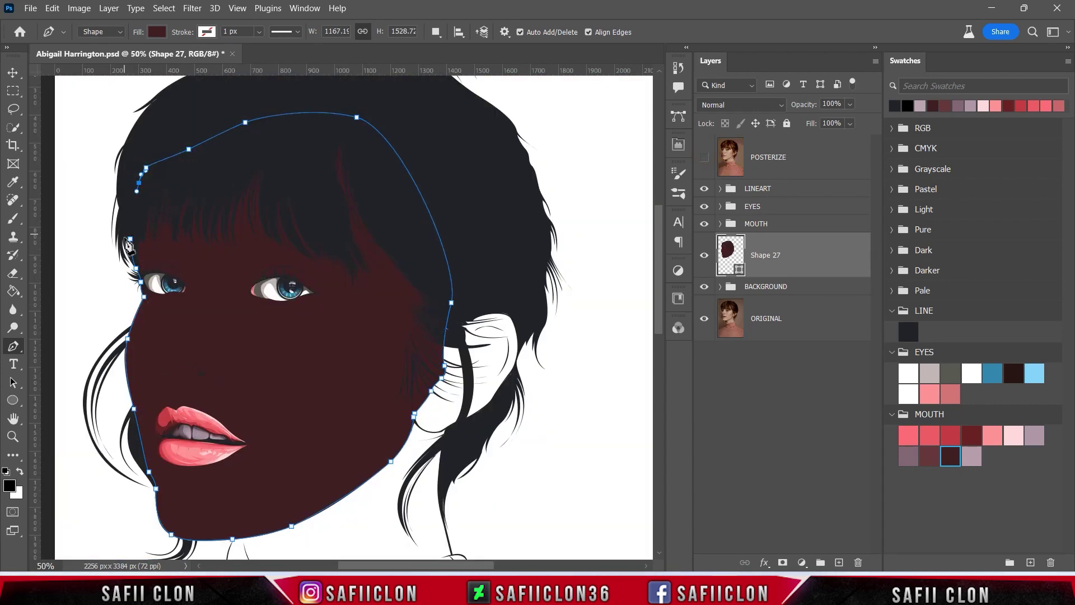
{"action": "left_click", "coordinate": [130, 239]}
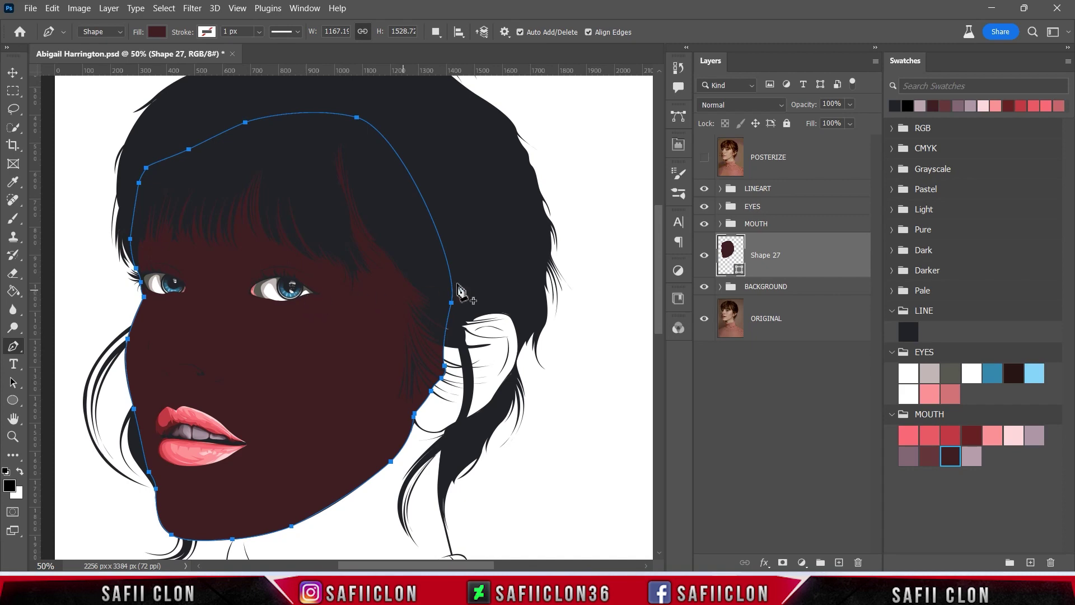
{"action": "left_click", "coordinate": [1068, 62]}
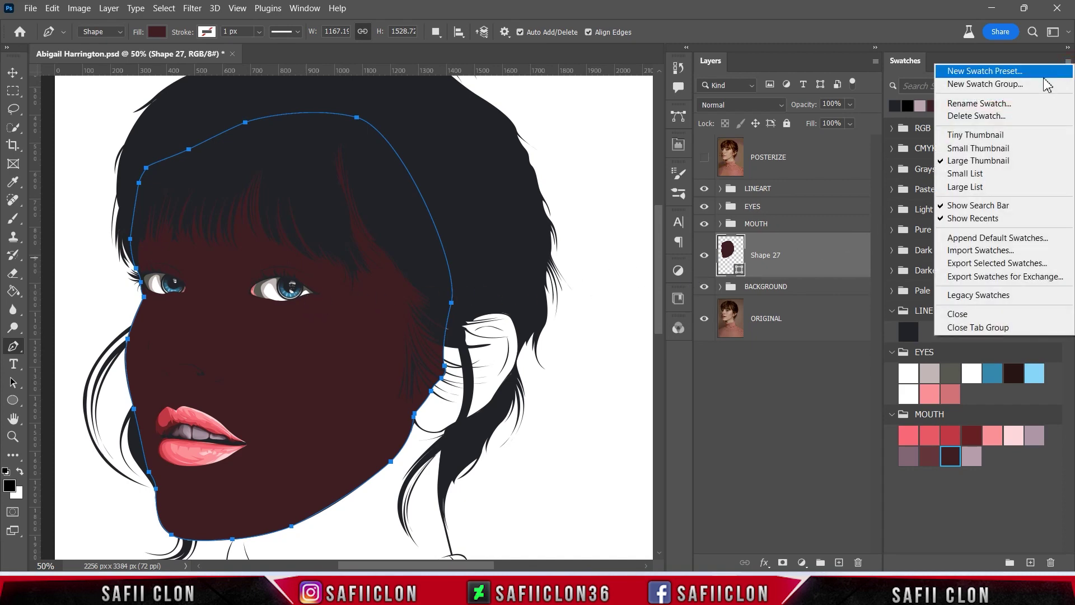
Import the FACE & SKIN.aco swatch file into the Swatches panel.
{"action": "left_click", "coordinate": [979, 255]}
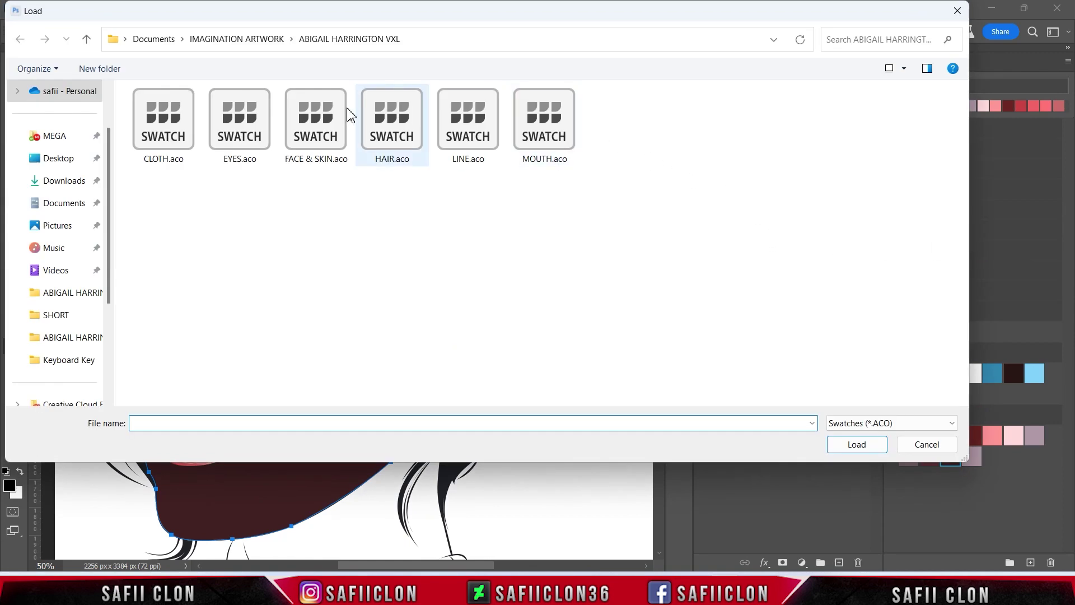
{"action": "left_click", "coordinate": [318, 119]}
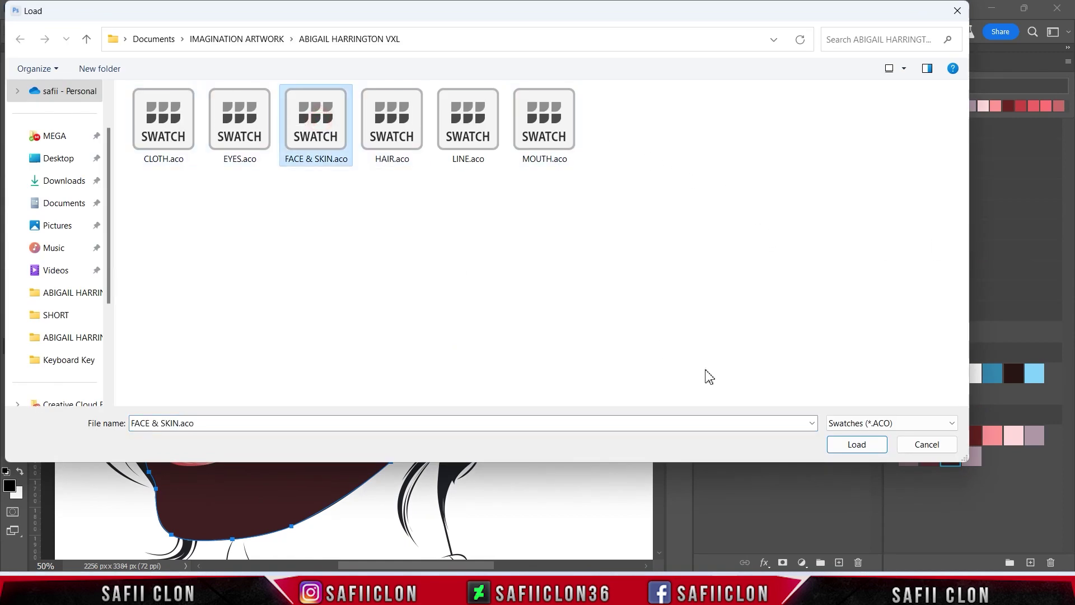
{"action": "left_click", "coordinate": [876, 444]}
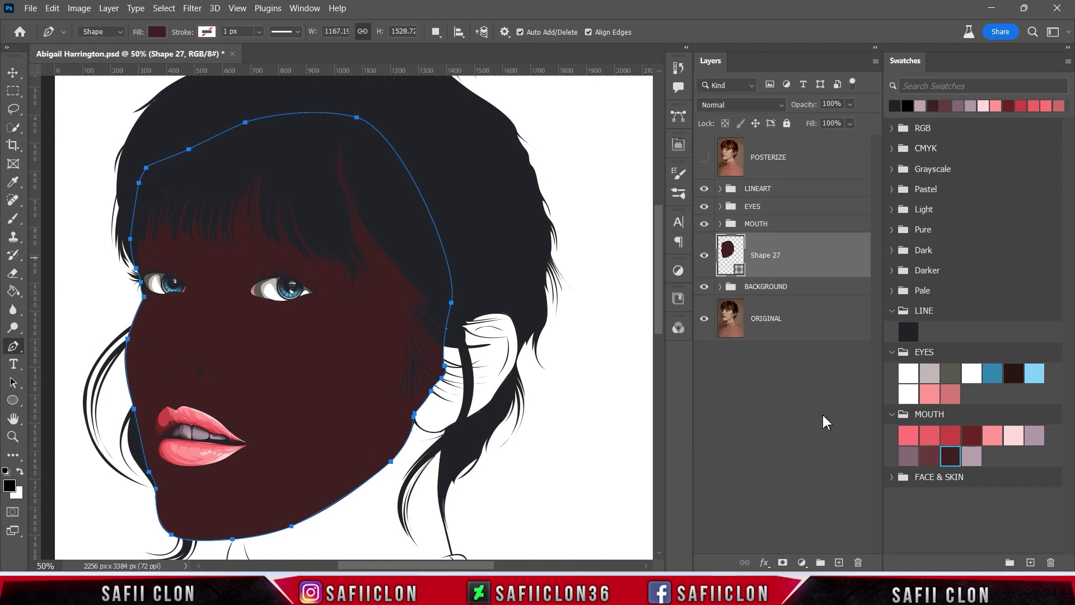
Collapse the EYES and MOUTH swatch groups and expand FACE & SKIN.
{"action": "left_click", "coordinate": [892, 352]}
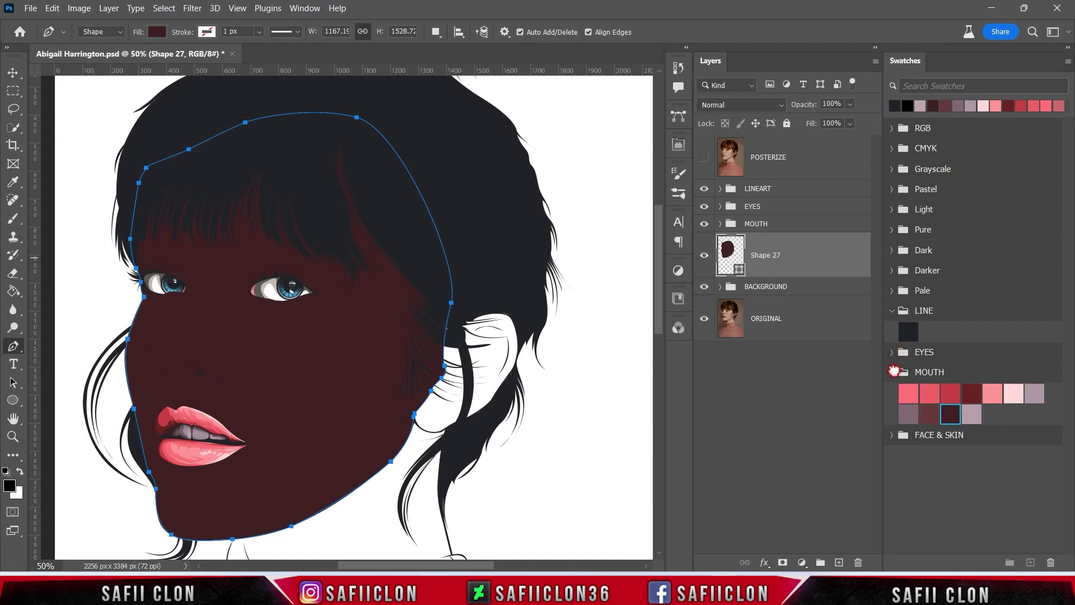
{"action": "left_click", "coordinate": [892, 372]}
{"action": "left_click", "coordinate": [892, 394]}
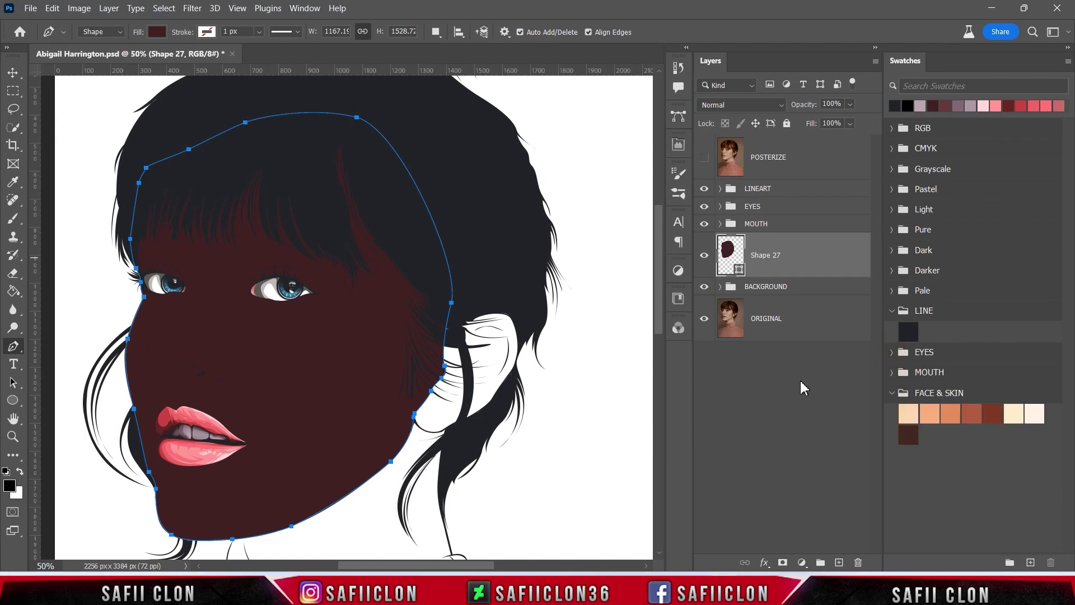
Fill Shape 27 with the light peach skin tone fcd6b2 from the first swatch.
{"action": "double_click", "coordinate": [739, 272]}
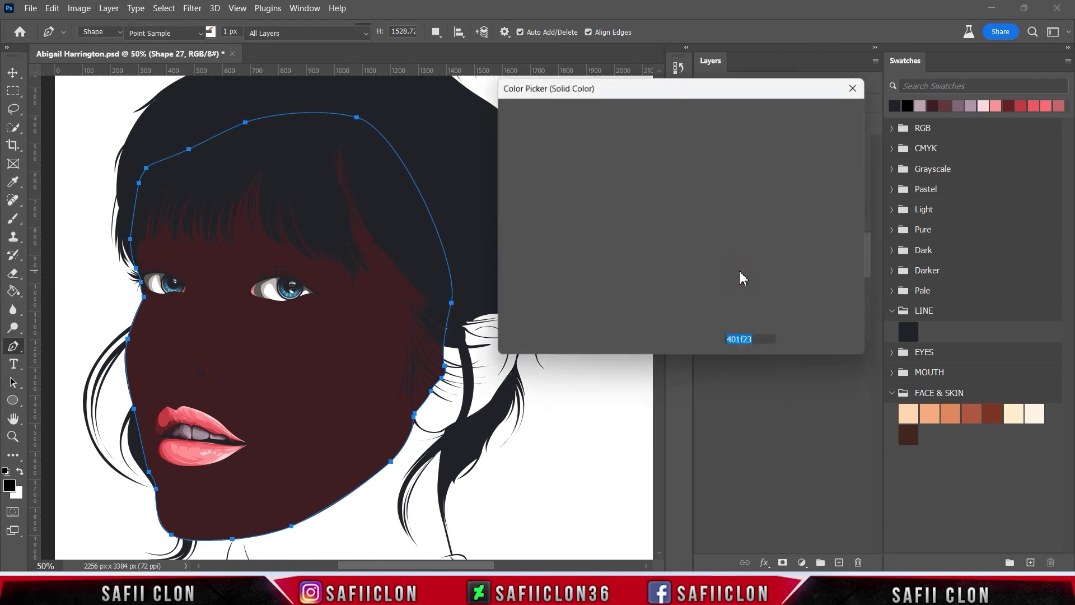
{"action": "left_click", "coordinate": [915, 411]}
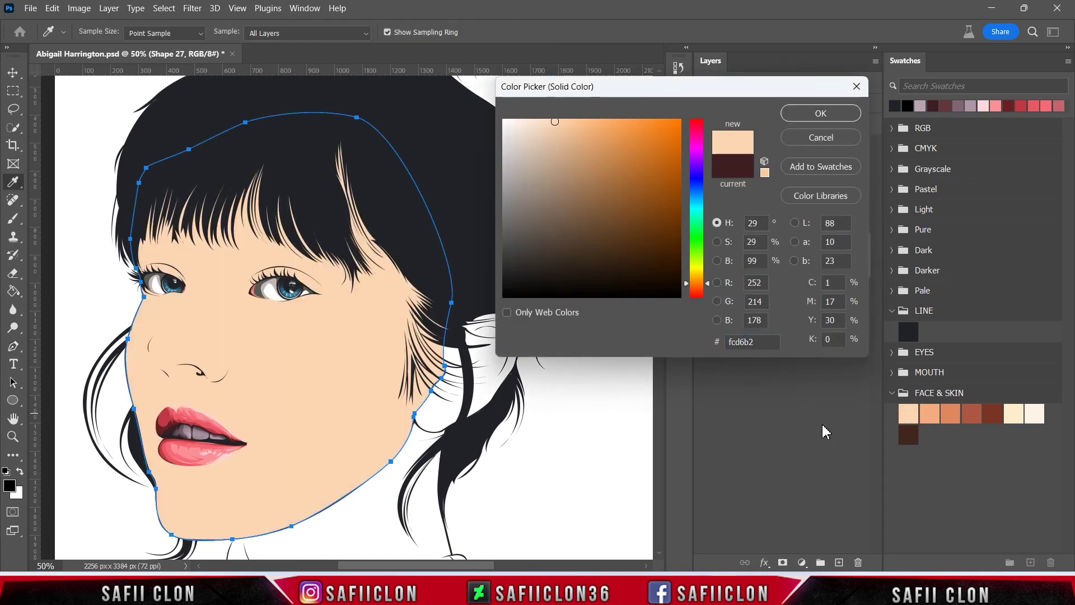
{"action": "left_click", "coordinate": [829, 114]}
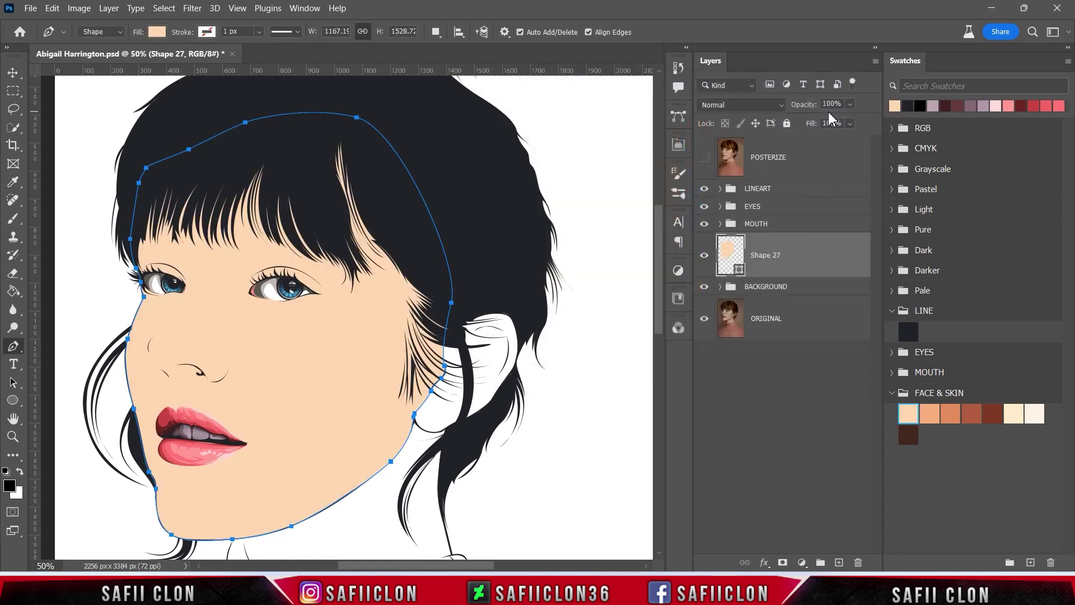
Keep Path Operations on New Layer and show the POSTERIZE reference photo.
{"action": "left_click", "coordinate": [436, 32]}
{"action": "left_click", "coordinate": [457, 51]}
{"action": "left_click", "coordinate": [704, 158]}
Begin a new shading shape below the lip, tracing around the chin and along the jaw.
{"action": "scroll", "coordinate": [336, 448], "scroll_direction": "down", "scroll_amount": 3}
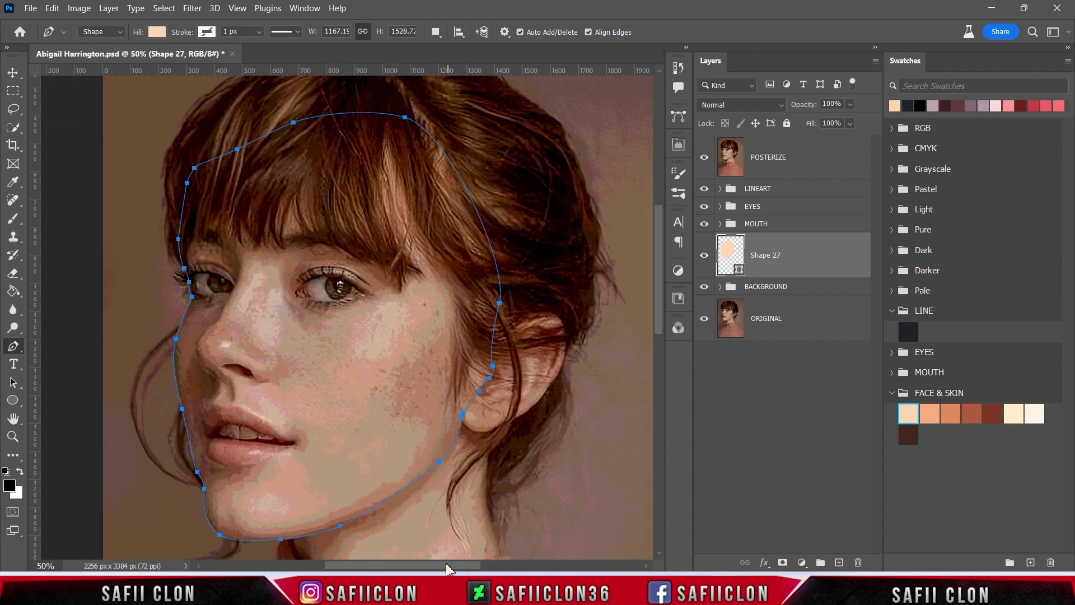
{"action": "scroll", "coordinate": [336, 448], "scroll_direction": "left", "scroll_amount": 2}
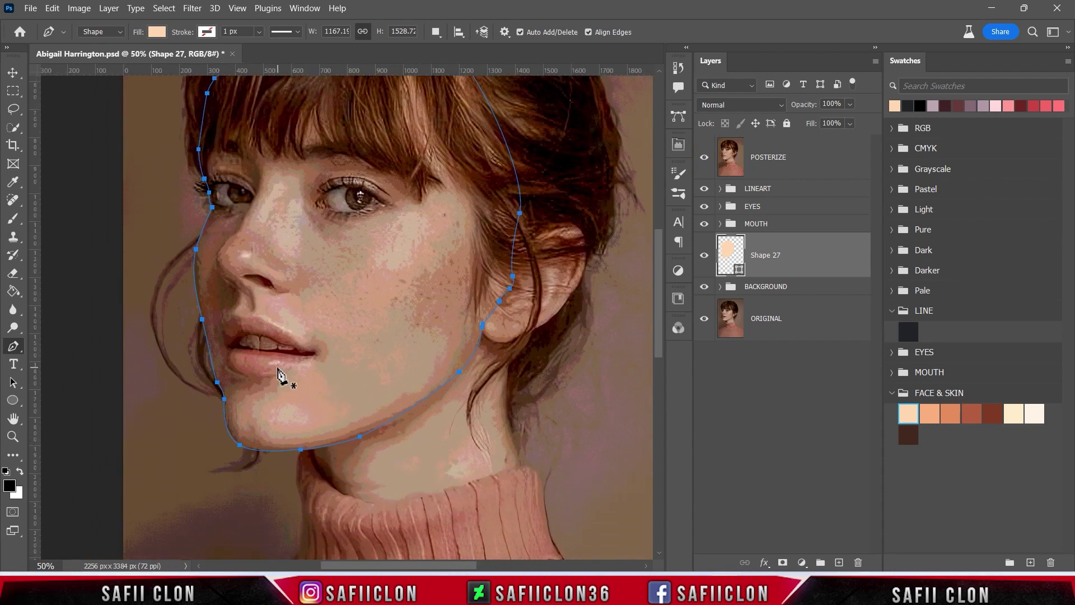
{"action": "key", "text": "Return"}
{"action": "left_click", "coordinate": [273, 364]}
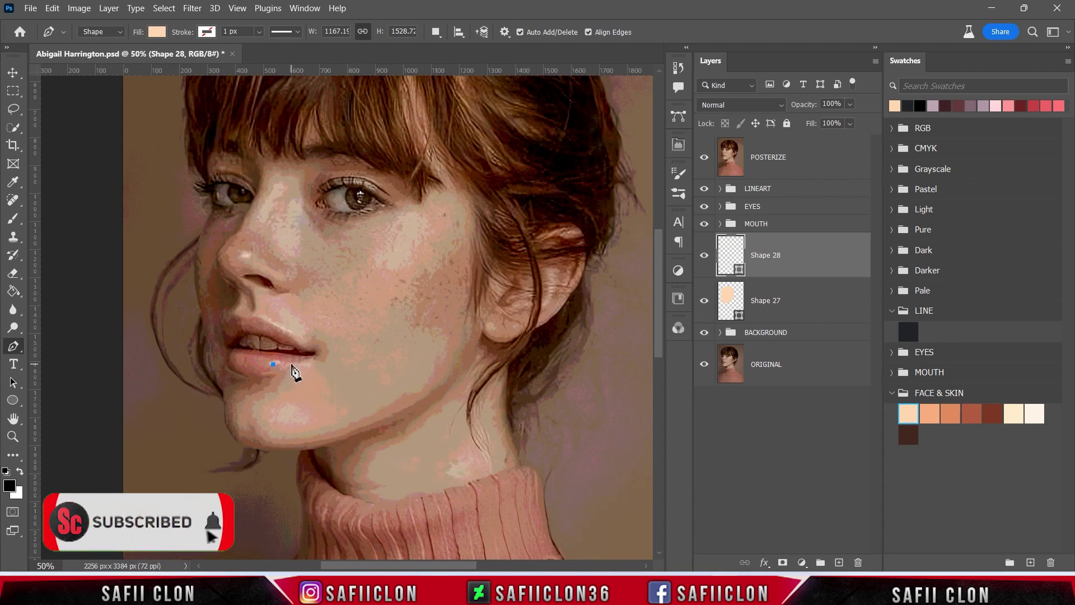
{"action": "left_click_drag", "start_coordinate": [289, 364], "coordinate": [280, 386]}
{"action": "left_click", "coordinate": [258, 394]}
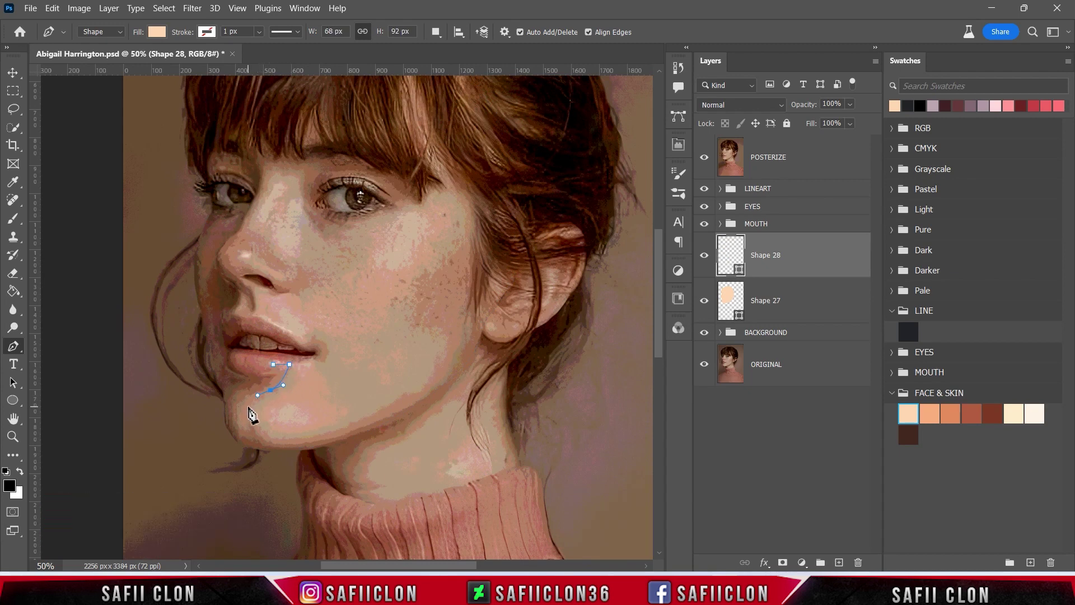
{"action": "left_click_drag", "start_coordinate": [251, 435], "coordinate": [253, 442]}
{"action": "left_click_drag", "start_coordinate": [403, 409], "coordinate": [448, 385]}
{"action": "key", "text": "ctrl+plus"}
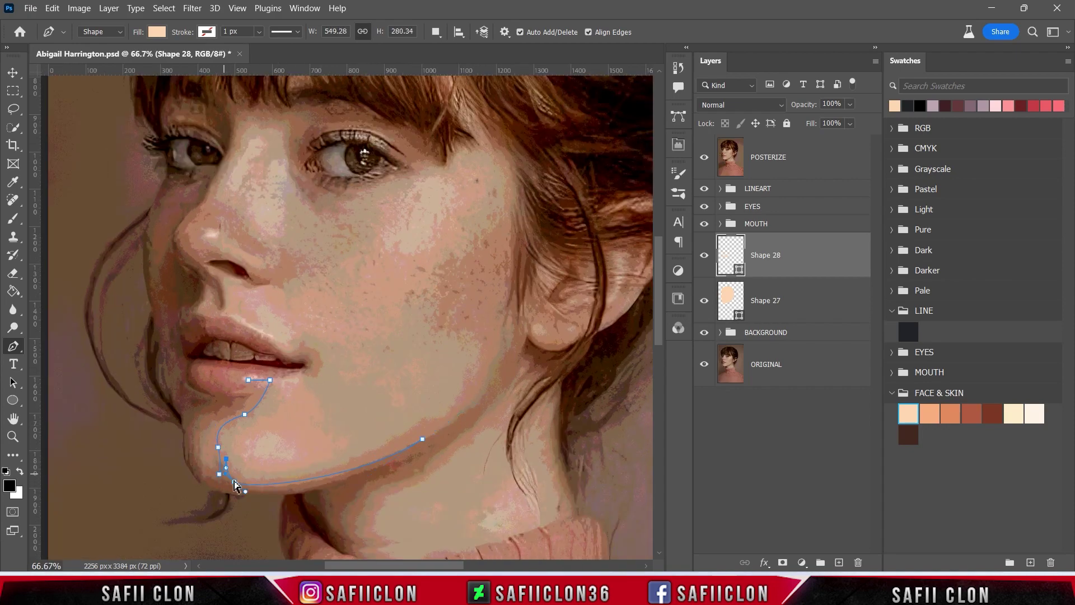
{"action": "mouse_move", "coordinate": [218, 465]}
{"action": "left_mouse_down"}
{"action": "mouse_move", "coordinate": [216, 440]}
{"action": "mouse_move", "coordinate": [219, 464]}
{"action": "left_mouse_up"}
{"action": "left_click_drag", "start_coordinate": [421, 438], "coordinate": [400, 437]}
{"action": "left_click_drag", "start_coordinate": [480, 335], "coordinate": [470, 320]}
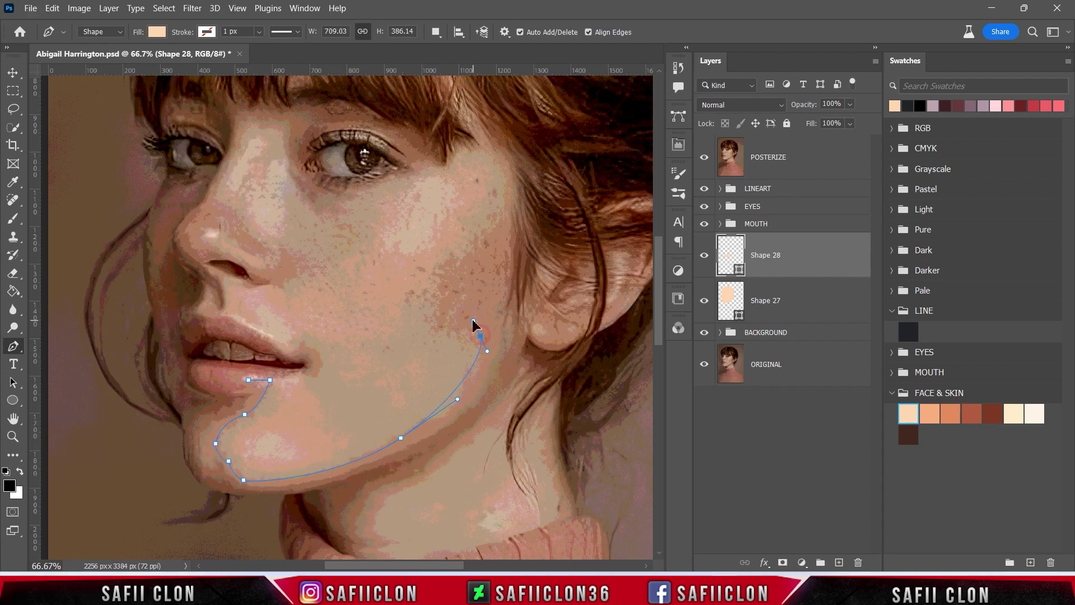
Trace the shading up the cheek, around the outer eye corner and back under the eye.
{"action": "left_click", "coordinate": [431, 330]}
{"action": "left_click_drag", "start_coordinate": [448, 270], "coordinate": [510, 167]}
{"action": "scroll", "coordinate": [511, 174], "scroll_direction": "up", "scroll_amount": 2}
{"action": "left_click_drag", "start_coordinate": [474, 238], "coordinate": [493, 277]}
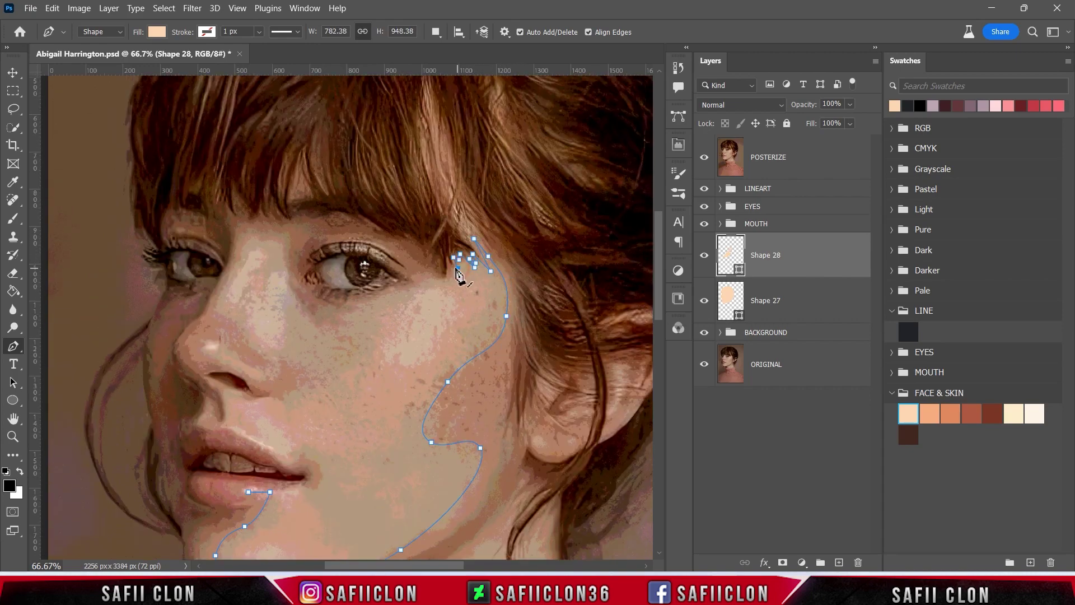
{"action": "scroll", "coordinate": [442, 282], "scroll_direction": "up", "scroll_amount": 2}
{"action": "left_click", "coordinate": [438, 358]}
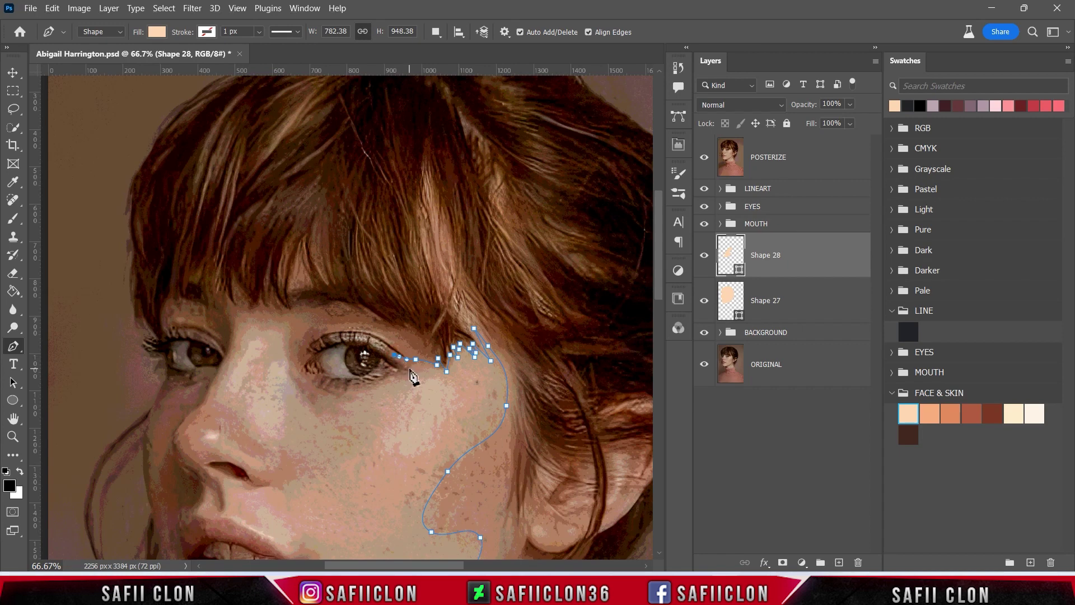
{"action": "left_click", "coordinate": [419, 370]}
{"action": "left_click", "coordinate": [406, 359]}
{"action": "left_click", "coordinate": [455, 370]}
{"action": "left_click_drag", "start_coordinate": [340, 391], "coordinate": [366, 402]}
{"action": "left_click", "coordinate": [372, 397]}
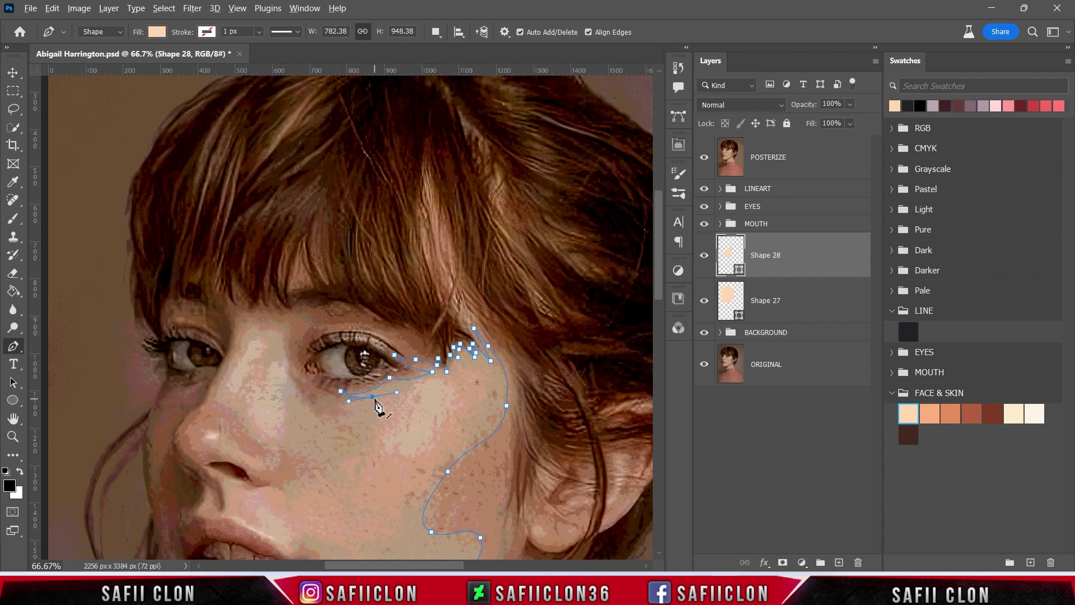
{"action": "left_click", "coordinate": [347, 425]}
{"action": "left_click_drag", "start_coordinate": [307, 396], "coordinate": [297, 390]}
Trace the shading up beside the nose, down to the tip and around the nostril.
{"action": "left_click", "coordinate": [316, 408]}
{"action": "left_click_drag", "start_coordinate": [290, 380], "coordinate": [281, 359]}
{"action": "left_click", "coordinate": [284, 329]}
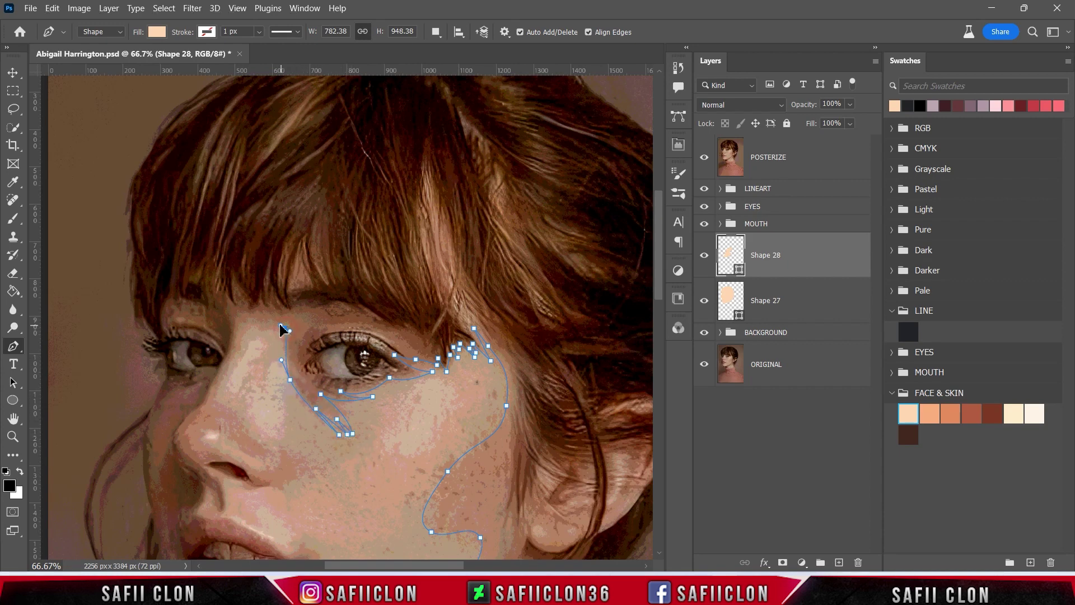
{"action": "left_click_drag", "start_coordinate": [391, 549], "coordinate": [451, 493]}
{"action": "left_click", "coordinate": [291, 291]}
{"action": "left_click", "coordinate": [270, 342]}
{"action": "mouse_move", "coordinate": [293, 358]}
{"action": "left_mouse_down"}
{"action": "mouse_move", "coordinate": [339, 391]}
{"action": "mouse_move", "coordinate": [302, 397]}
{"action": "left_mouse_up"}
{"action": "left_click", "coordinate": [309, 324]}
{"action": "left_click", "coordinate": [254, 378]}
{"action": "left_click", "coordinate": [295, 401]}
{"action": "mouse_move", "coordinate": [339, 390]}
{"action": "left_mouse_down"}
{"action": "mouse_move", "coordinate": [346, 429]}
{"action": "mouse_move", "coordinate": [275, 417]}
{"action": "left_mouse_up"}
Trace the shading along the upper lip, then hide POSTERIZE and zoom out.
{"action": "left_click_drag", "start_coordinate": [278, 455], "coordinate": [390, 365]}
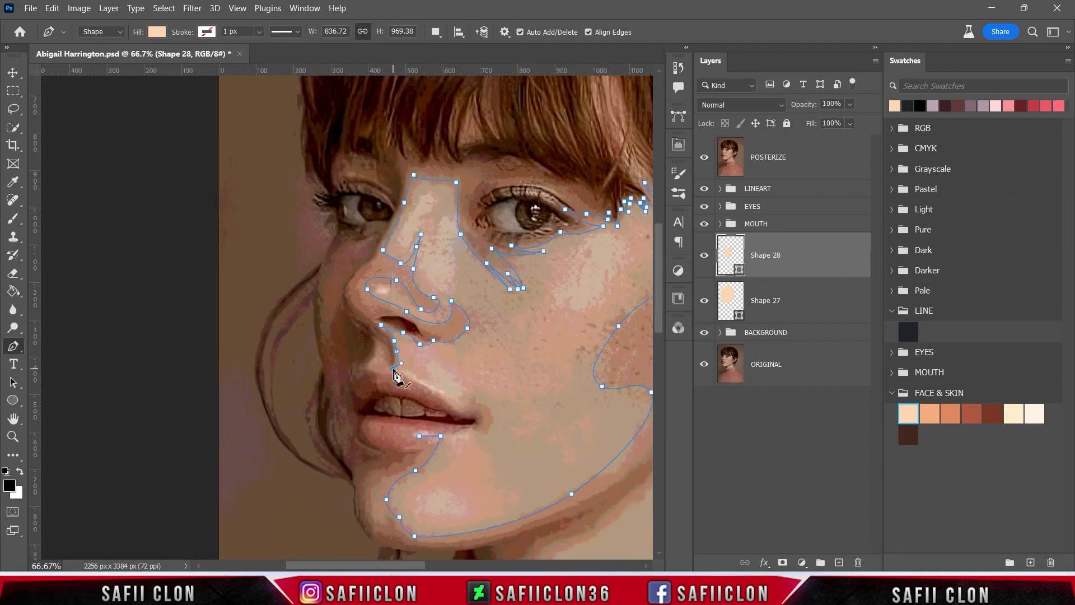
{"action": "left_click", "coordinate": [405, 376]}
{"action": "left_click", "coordinate": [452, 402]}
{"action": "left_click_drag", "start_coordinate": [489, 433], "coordinate": [477, 442]}
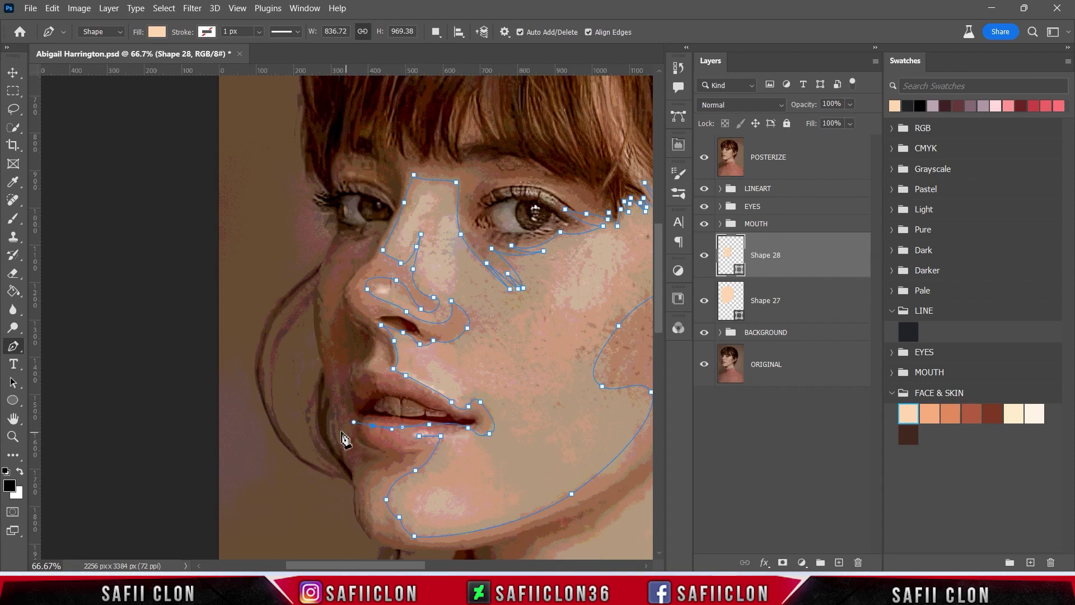
{"action": "left_click", "coordinate": [704, 156]}
{"action": "key", "text": "ctrl+minus"}
{"action": "key", "text": "ctrl+minus"}
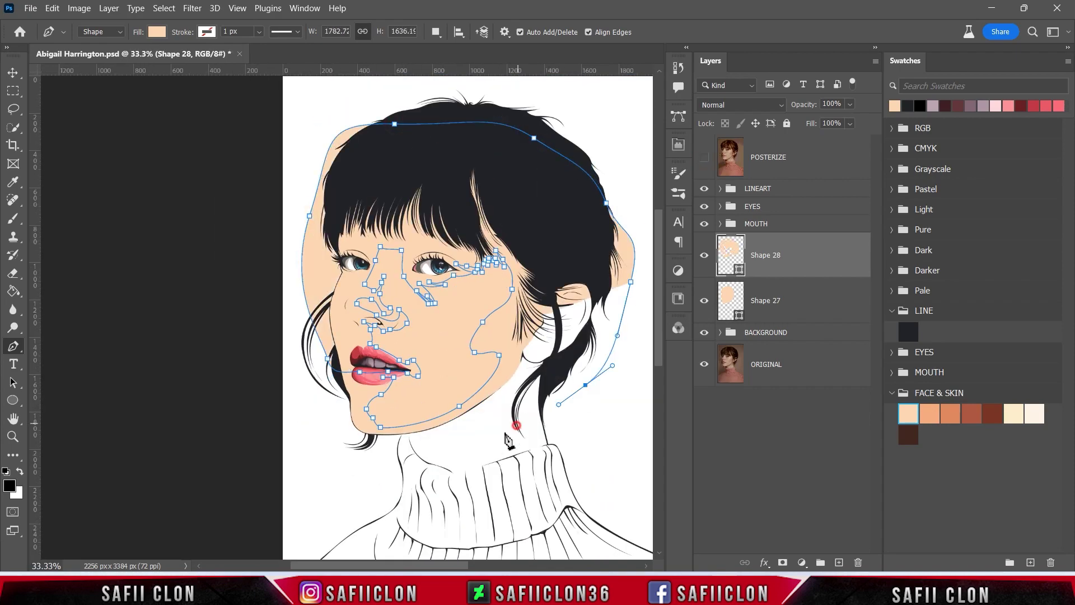
Close the shading outline at its starting anchor to complete Shape 28.
{"action": "key", "text": "ctrl+plus"}
{"action": "left_click", "coordinate": [323, 430]}
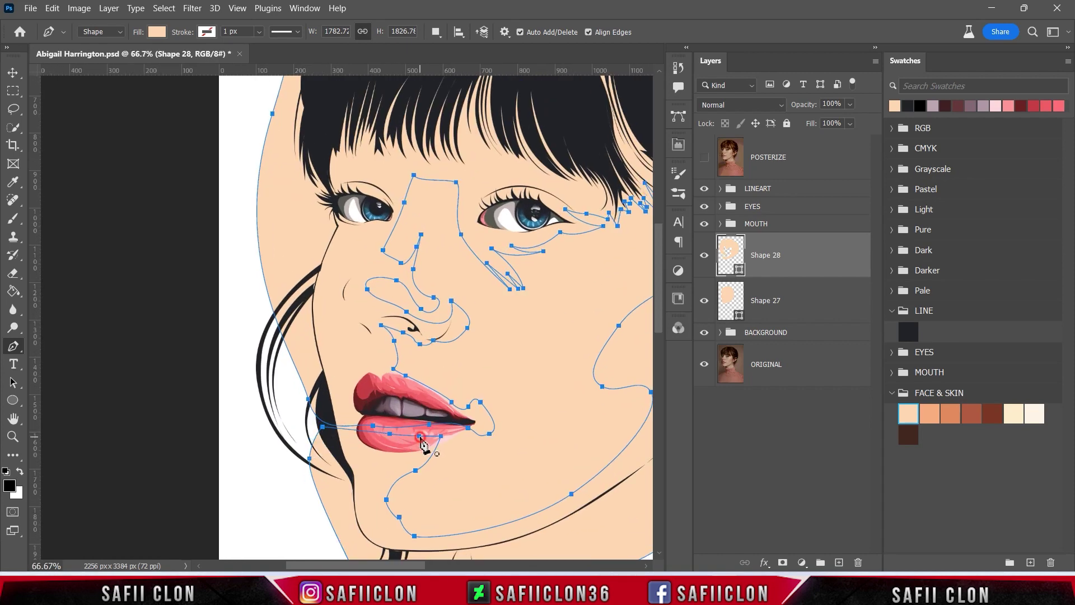
{"action": "scroll", "coordinate": [392, 443], "scroll_direction": "down", "scroll_amount": 5}
{"action": "key", "text": "ctrl+minus"}
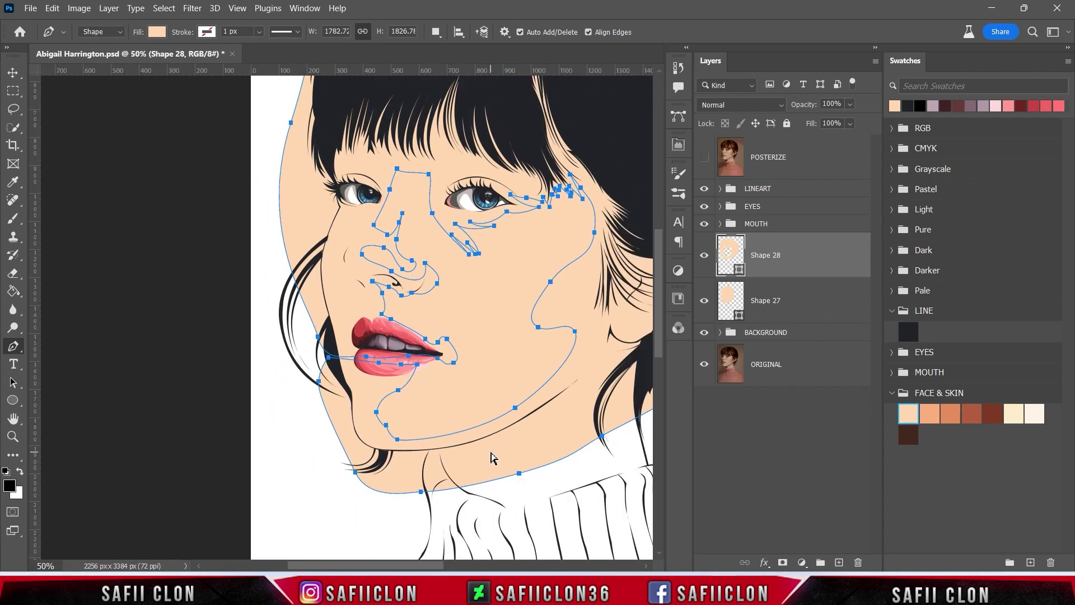
{"action": "key", "text": "ctrl+minus"}
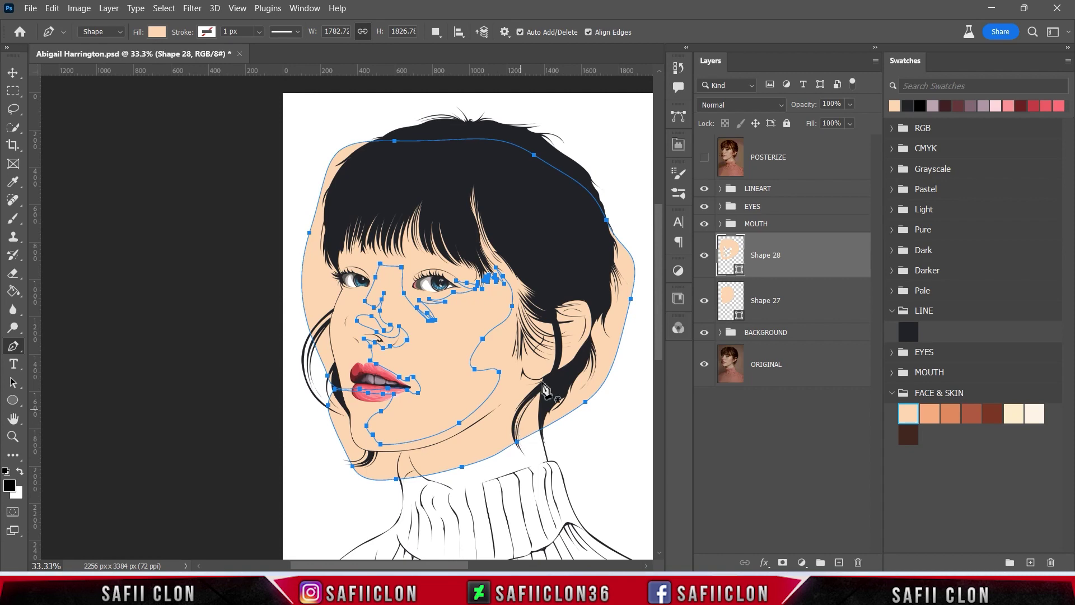
Fill Shape 28 with the darker skin tone f5ac81 and clip it to Shape 27.
{"action": "double_click", "coordinate": [739, 271]}
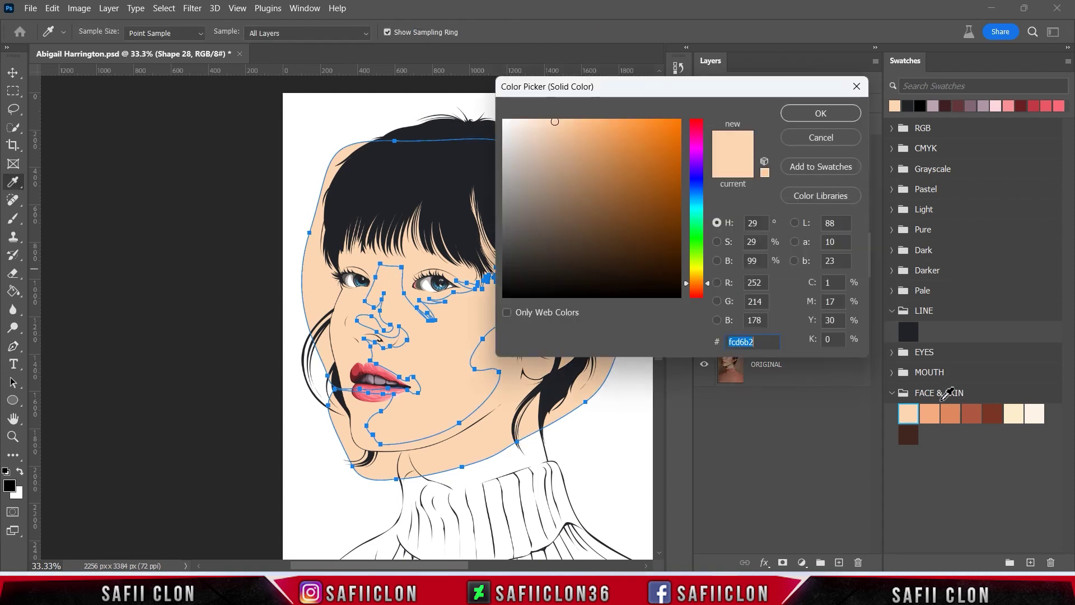
{"action": "left_click", "coordinate": [930, 414]}
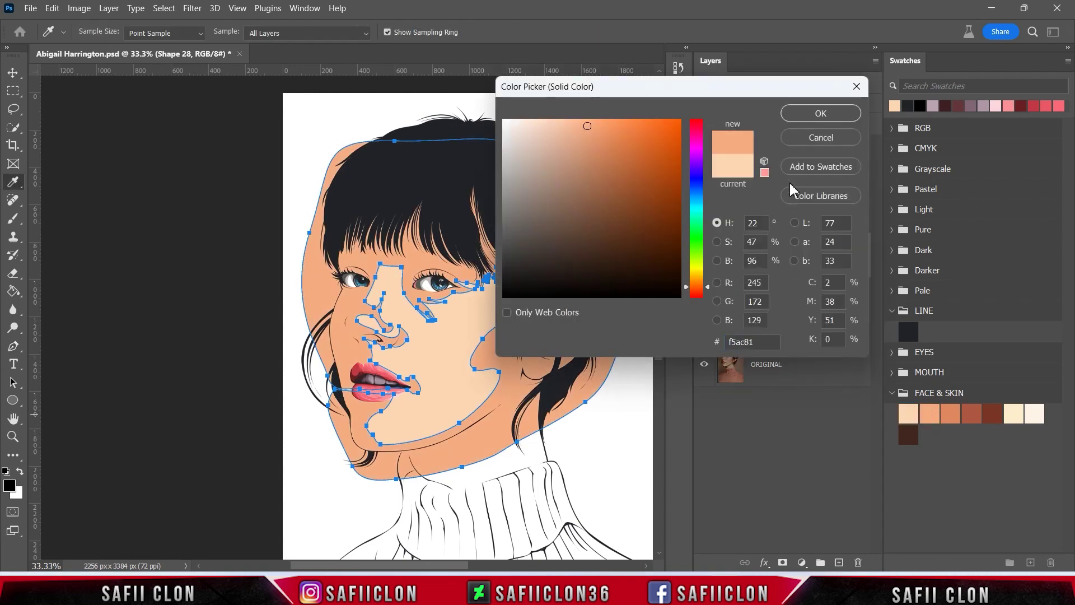
{"action": "left_click", "coordinate": [820, 113]}
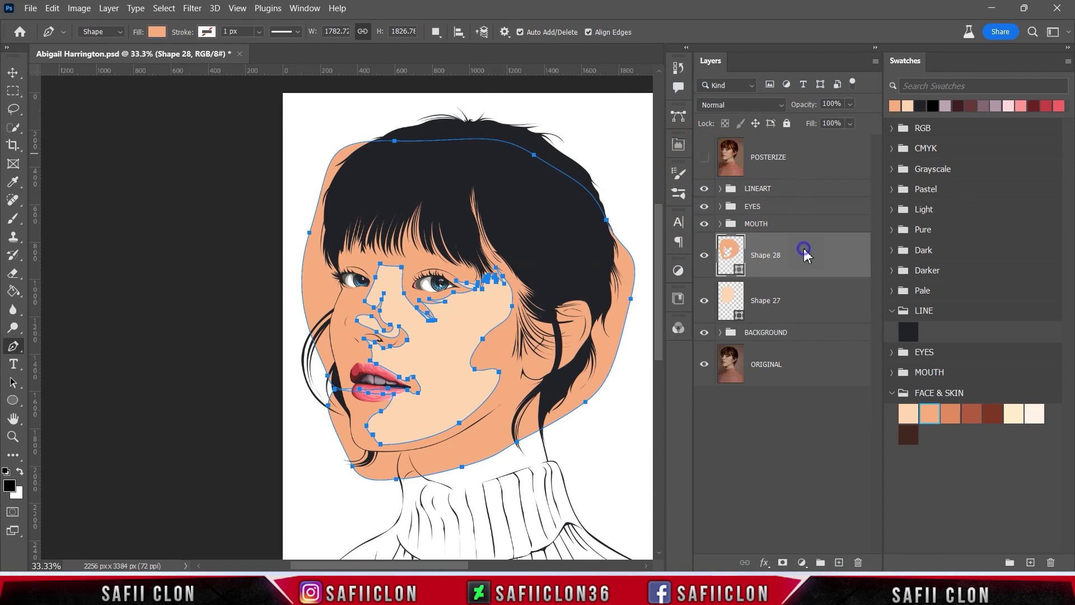
{"action": "right_click", "coordinate": [804, 253]}
{"action": "left_click", "coordinate": [839, 291]}
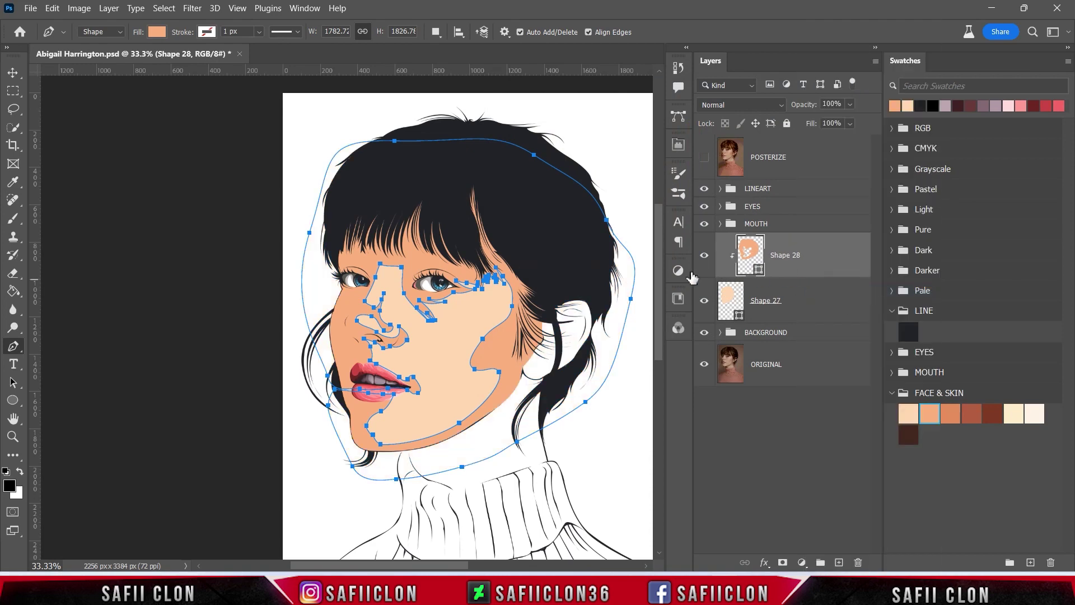
{"action": "left_click", "coordinate": [435, 31]}
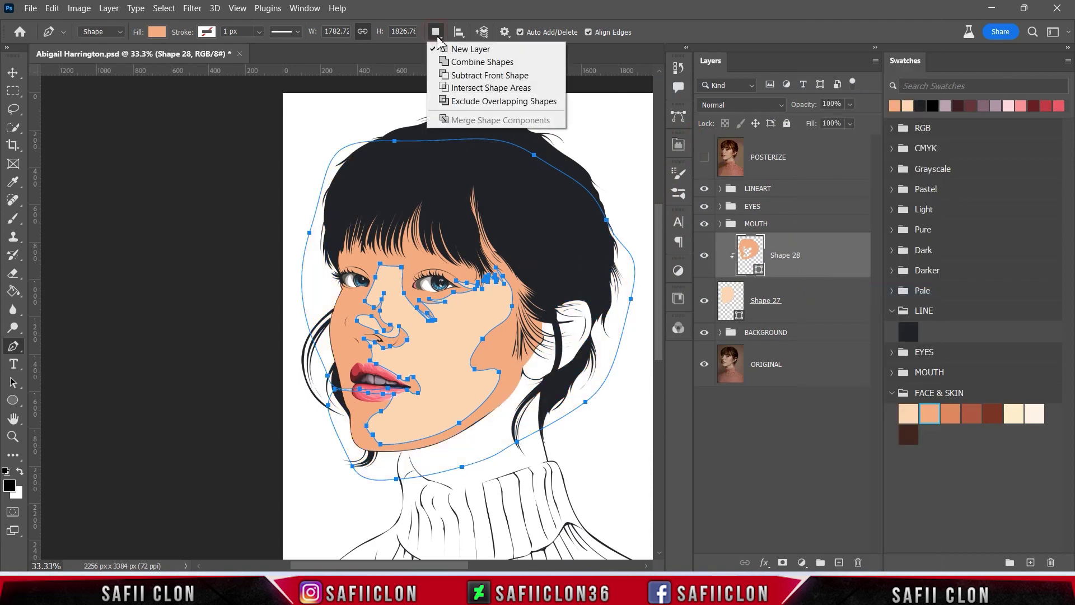
Trace a closed shading outline at the lip corner, added into the current shading shape.
{"action": "left_click", "coordinate": [460, 63]}
{"action": "key", "text": "ctrl+plus"}
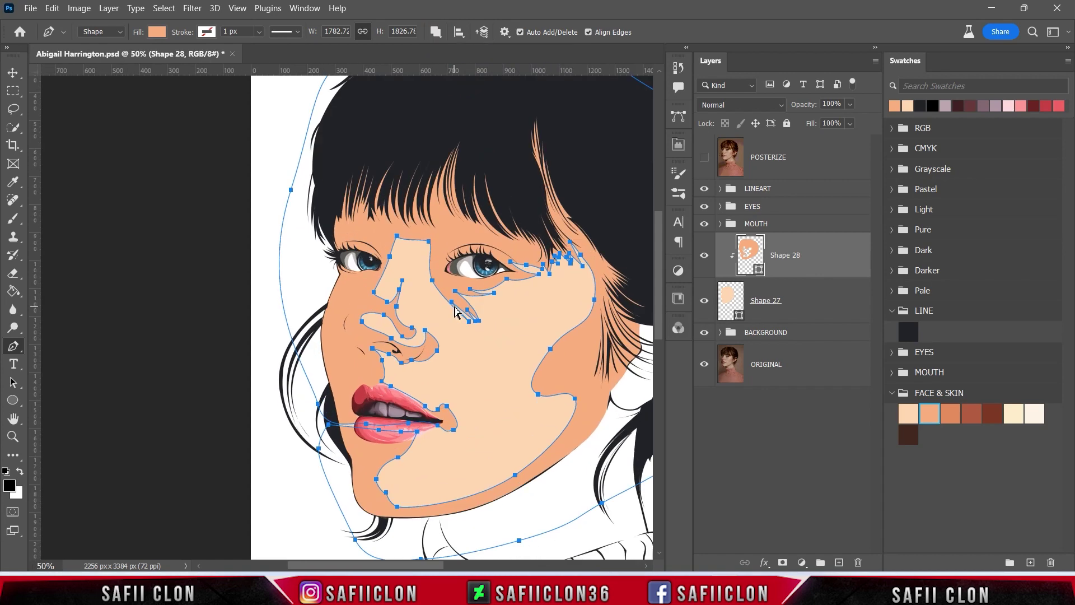
{"action": "key", "text": "ctrl+plus"}
{"action": "left_click", "coordinate": [365, 434]}
{"action": "left_click", "coordinate": [361, 474]}
{"action": "left_click", "coordinate": [323, 477]}
{"action": "left_click", "coordinate": [318, 432]}
{"action": "left_click_drag", "start_coordinate": [347, 414], "coordinate": [351, 416]}
{"action": "left_click", "coordinate": [365, 435]}
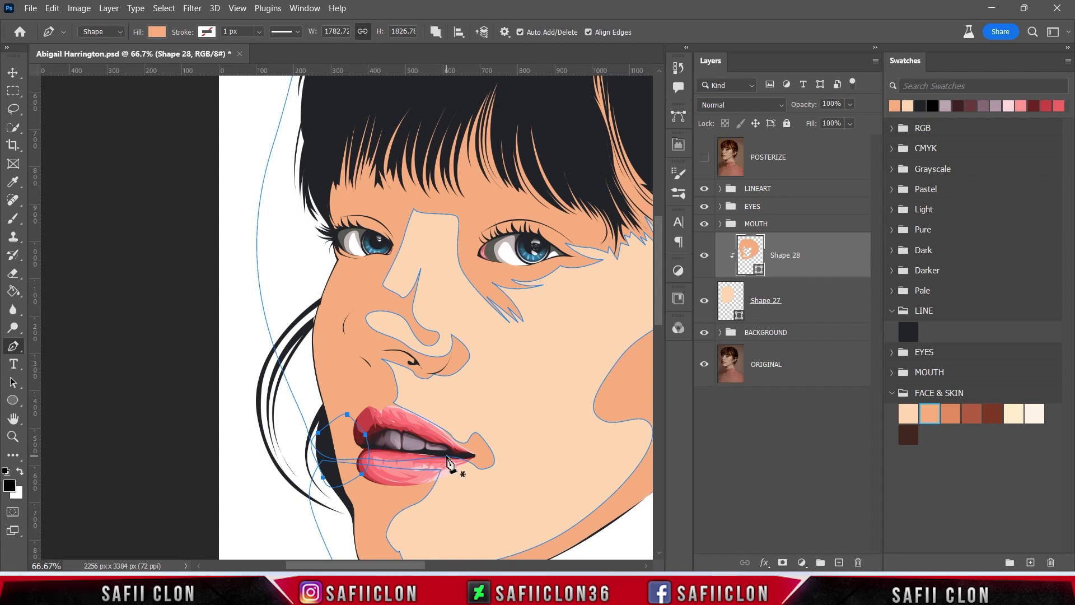
{"action": "key", "text": "ctrl+minus"}
{"action": "key", "text": "ctrl+minus"}
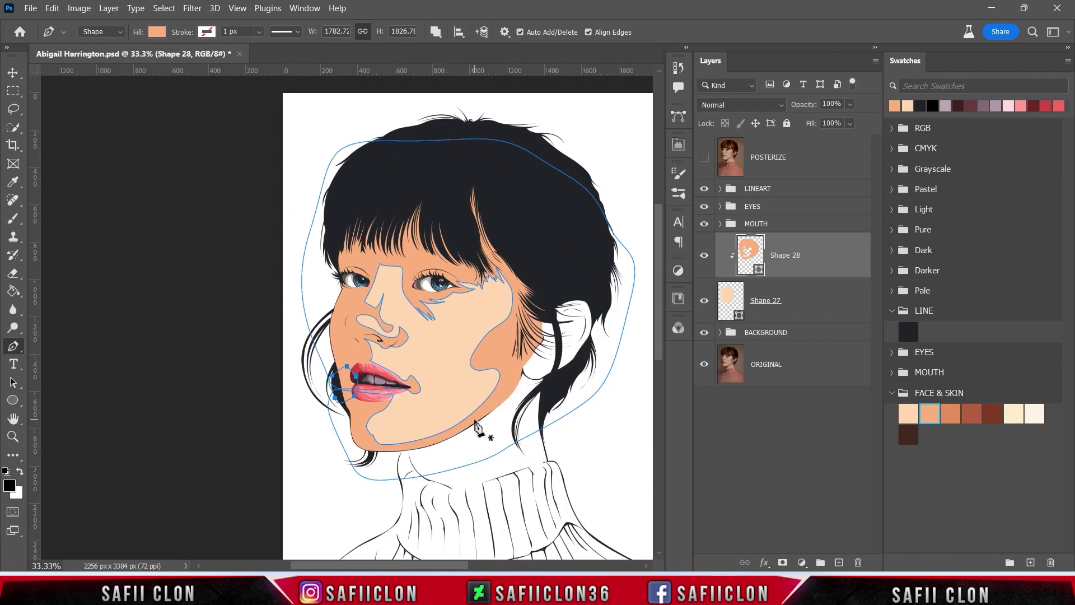
Set Path Operations to New Layer and show the POSTERIZE reference zoomed to 66.7%.
{"action": "left_click", "coordinate": [435, 31]}
{"action": "left_click", "coordinate": [466, 45]}
{"action": "left_click", "coordinate": [705, 158]}
{"action": "key", "text": "ctrl+plus"}
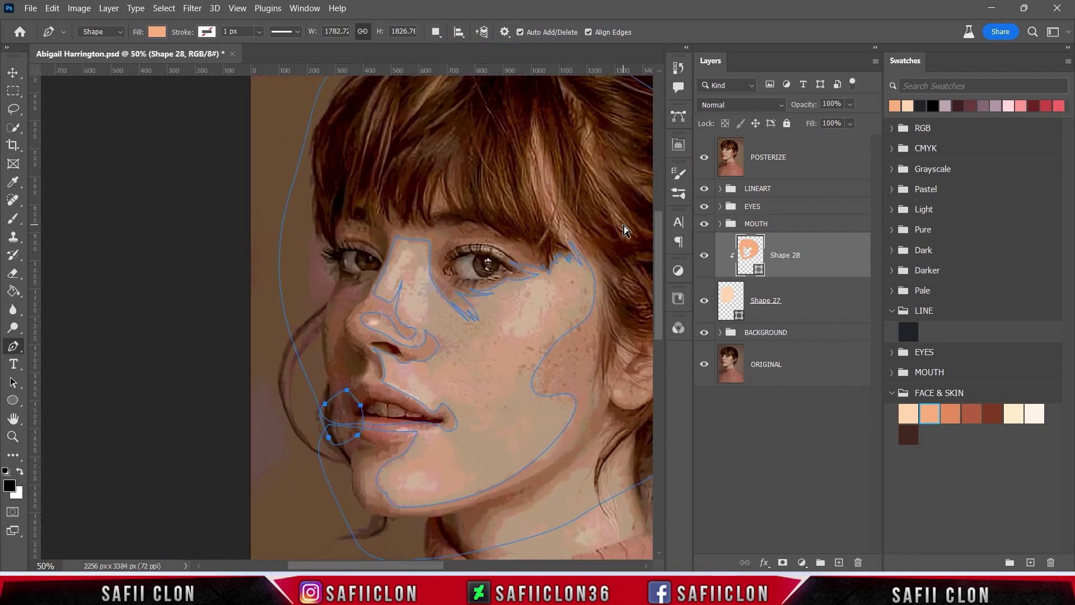
{"action": "key", "text": "ctrl+plus"}
{"action": "scroll", "coordinate": [551, 381], "scroll_direction": "up", "scroll_amount": 2}
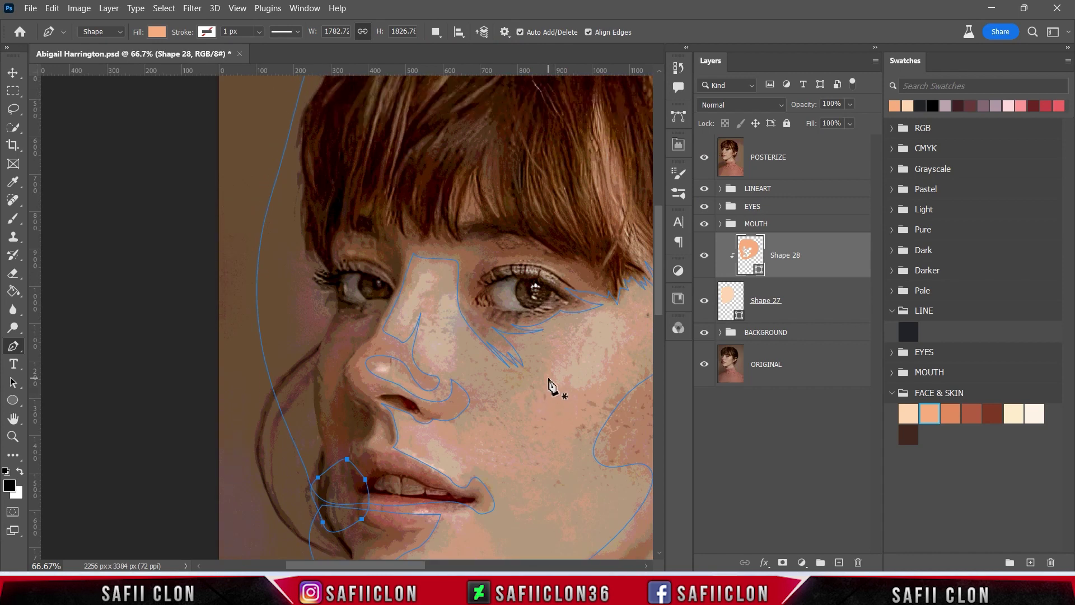
{"action": "left_click_drag", "start_coordinate": [408, 565], "coordinate": [436, 566]}
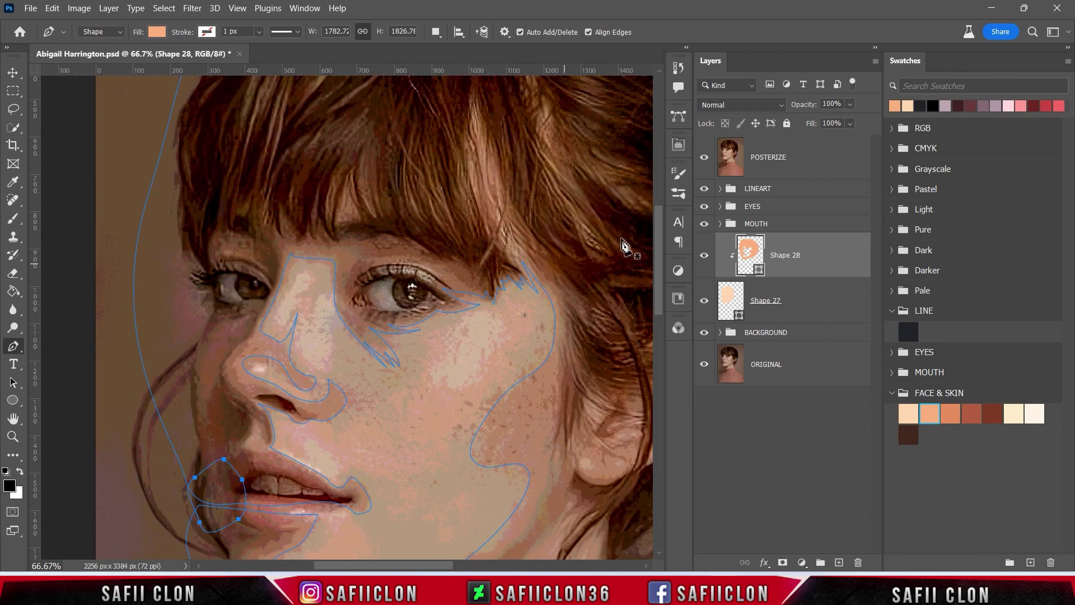
Try Subtract Front Shape, undo it with Ctrl+Z, and show POSTERIZE again.
{"action": "left_click", "coordinate": [706, 160]}
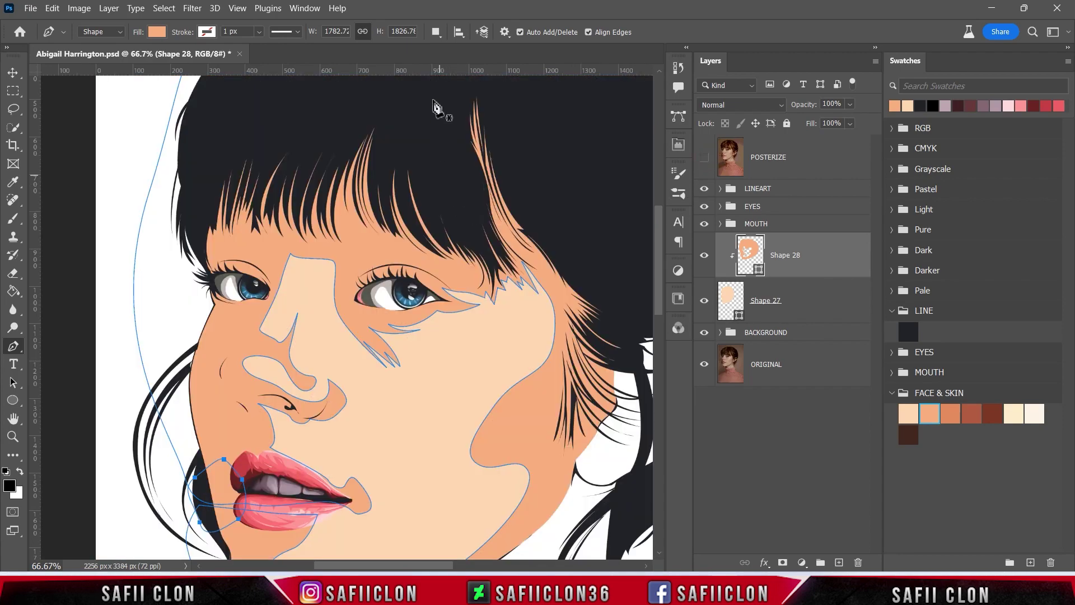
{"action": "left_click", "coordinate": [437, 32]}
{"action": "left_click", "coordinate": [463, 76]}
{"action": "key", "text": "ctrl+z"}
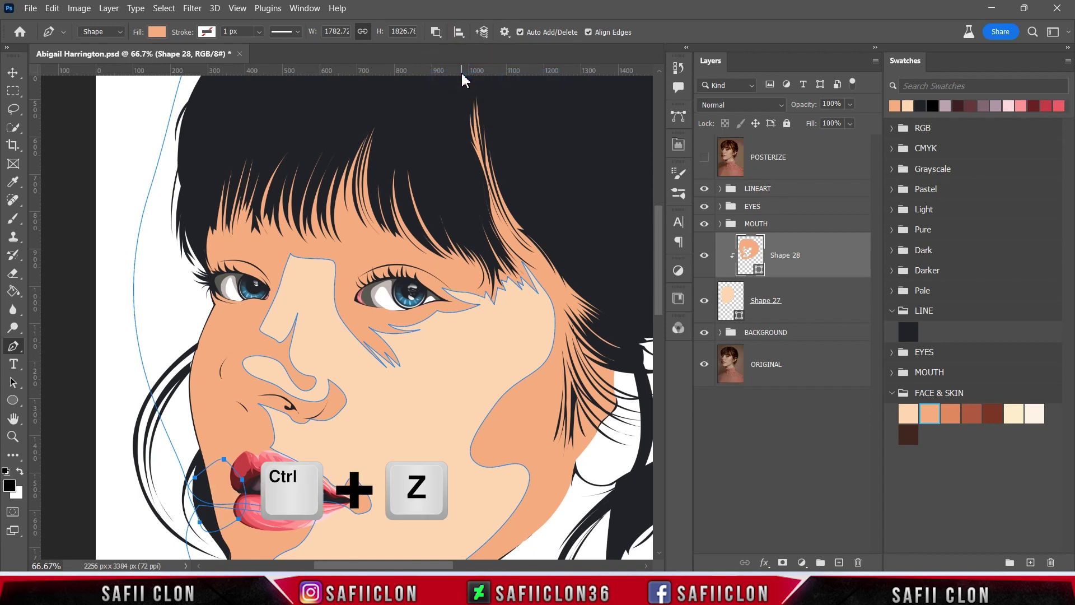
{"action": "left_click", "coordinate": [704, 159]}
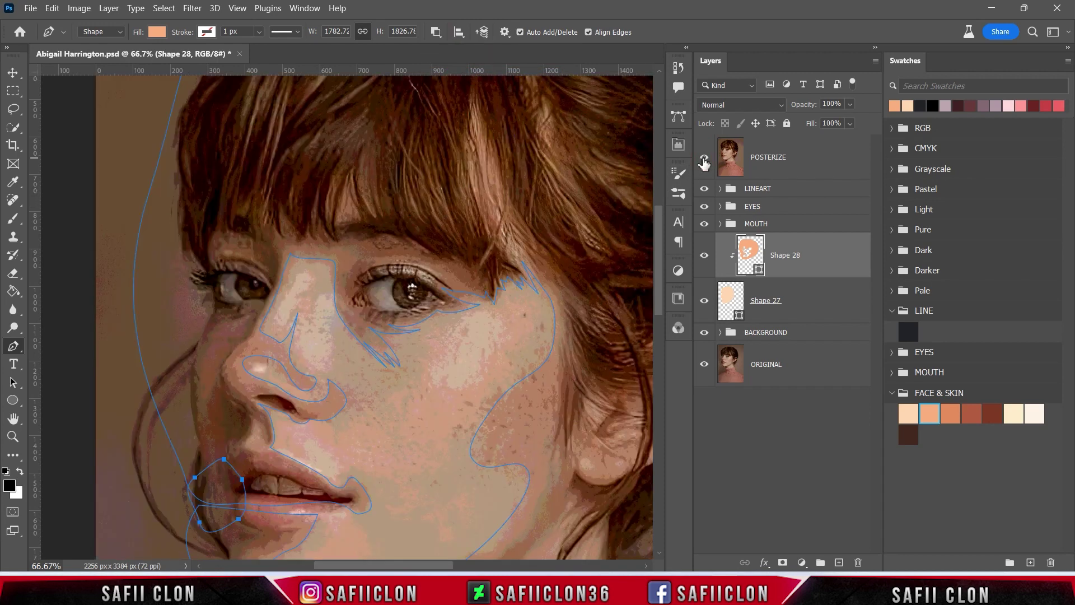
Pen-trace darker shading paths along the eyelid and above the eyebrow.
{"action": "left_click", "coordinate": [393, 262]}
{"action": "left_click", "coordinate": [446, 281], "text": "alt"}
{"action": "left_click_drag", "start_coordinate": [455, 293], "coordinate": [440, 288]}
{"action": "scroll", "coordinate": [543, 362], "scroll_direction": "up", "scroll_amount": 3}
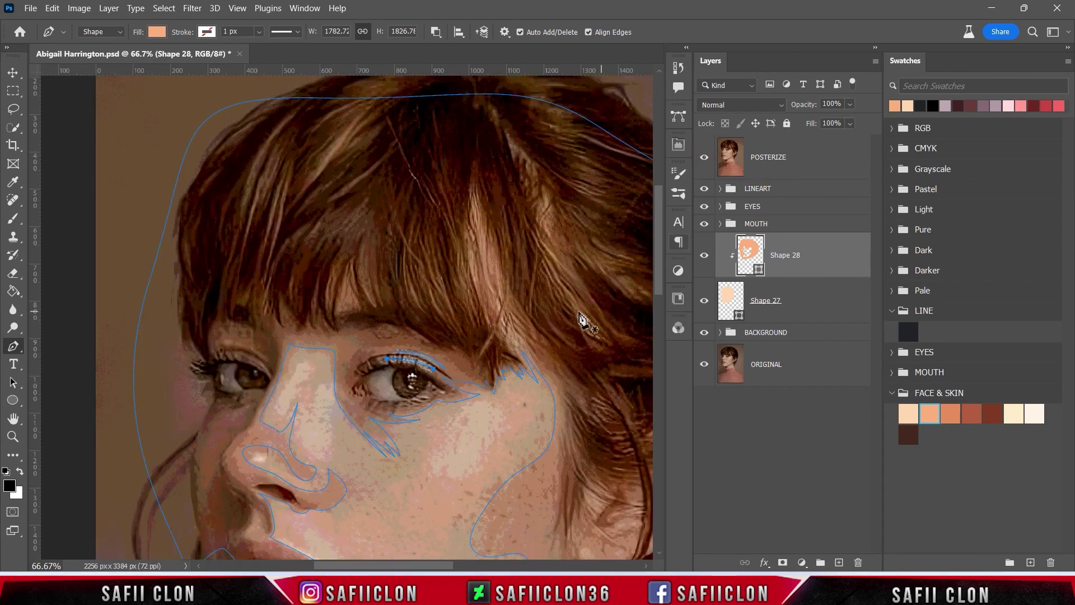
{"action": "left_click", "coordinate": [496, 292]}
{"action": "left_click", "coordinate": [516, 334]}
{"action": "left_click", "coordinate": [337, 313]}
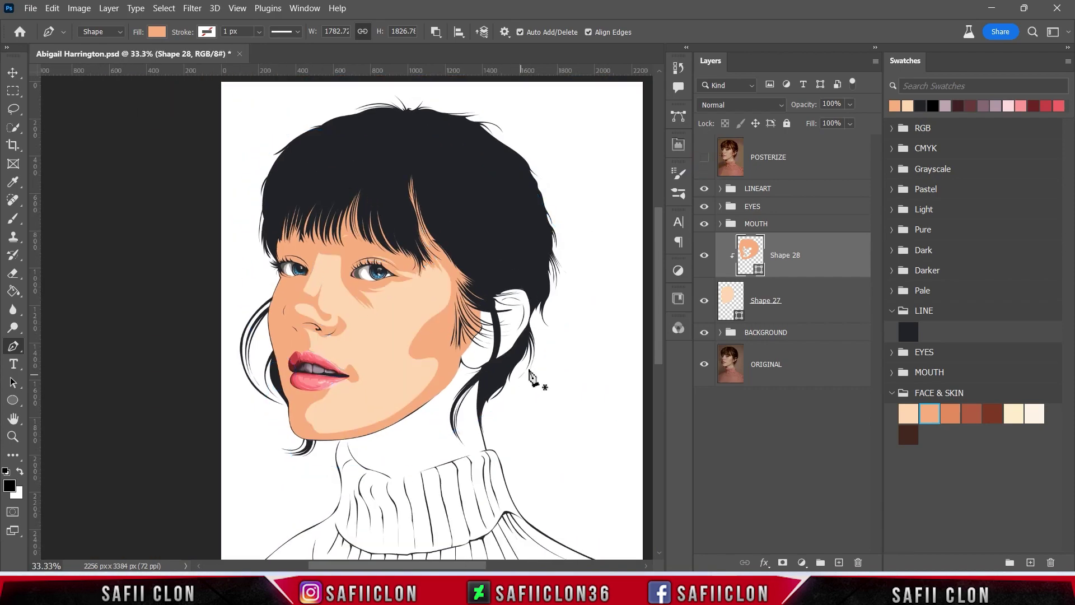
Toggle Shape 28 on and off to compare the shading, then save the document.
{"action": "left_click", "coordinate": [704, 255]}
{"action": "left_click", "coordinate": [704, 256]}
{"action": "left_click", "coordinate": [704, 255]}
{"action": "key", "text": "ctrl+s"}
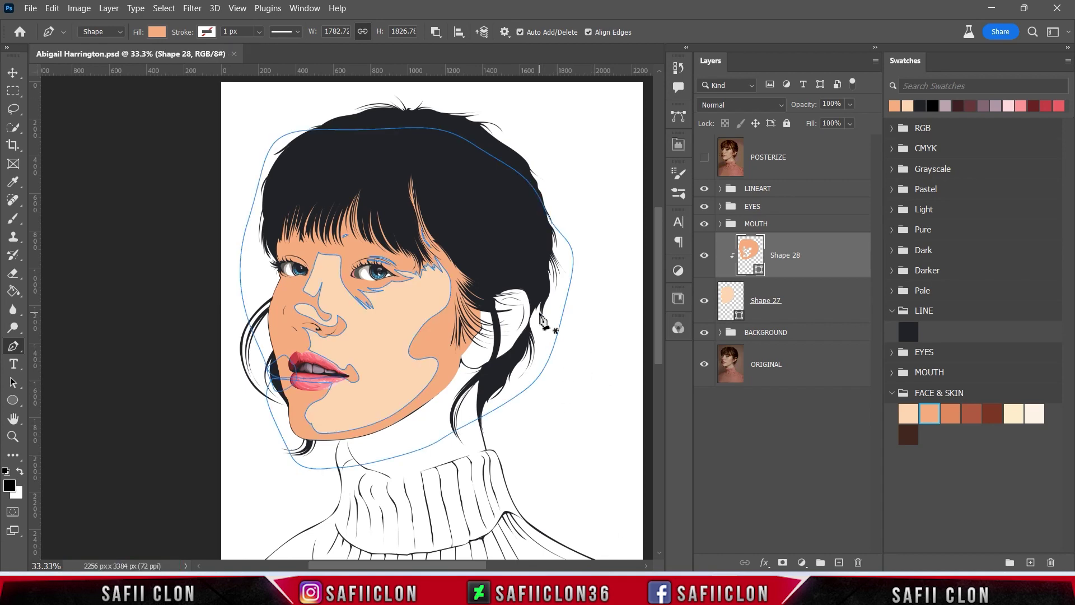
Set Path Operations to New Layer, show POSTERIZE at 66.7%, and start a shape at the lower lip.
{"action": "left_click", "coordinate": [705, 158]}
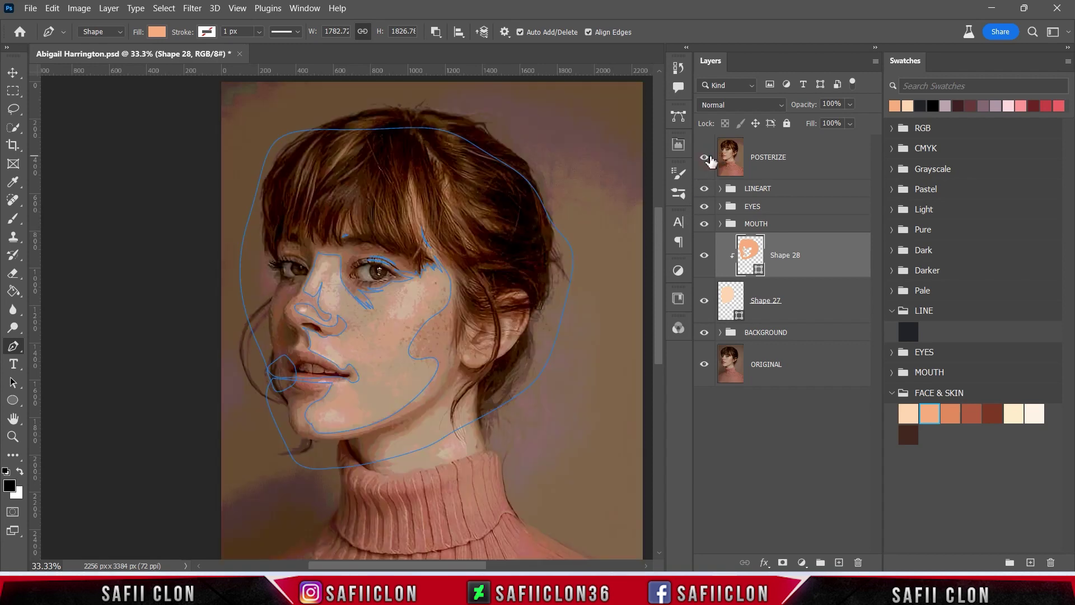
{"action": "left_click", "coordinate": [705, 157]}
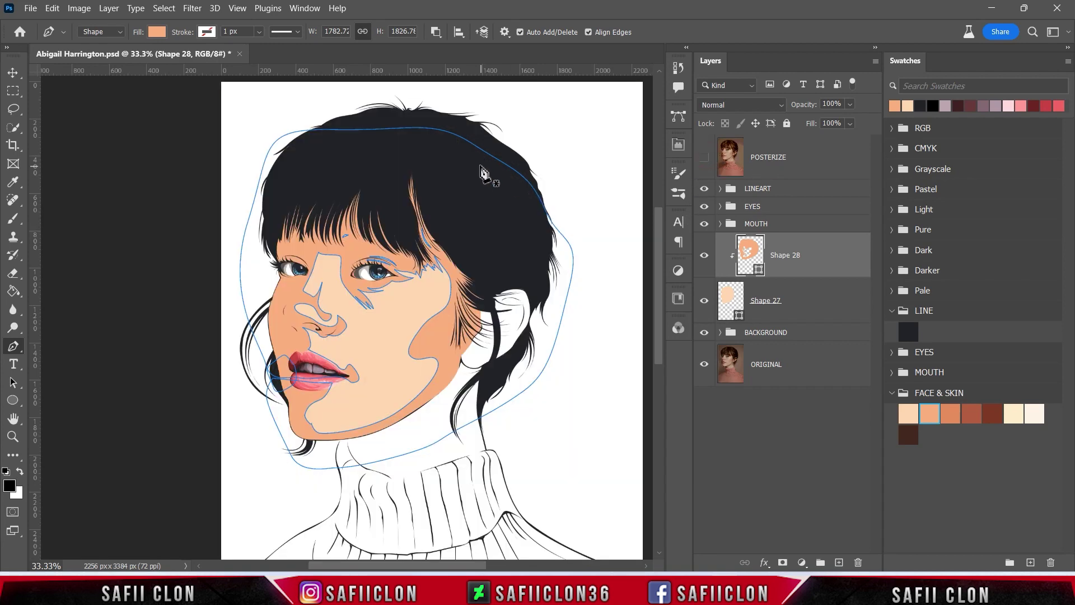
{"action": "left_click", "coordinate": [437, 34]}
{"action": "left_click", "coordinate": [462, 50]}
{"action": "left_click", "coordinate": [704, 158]}
{"action": "key", "text": "ctrl+plus"}
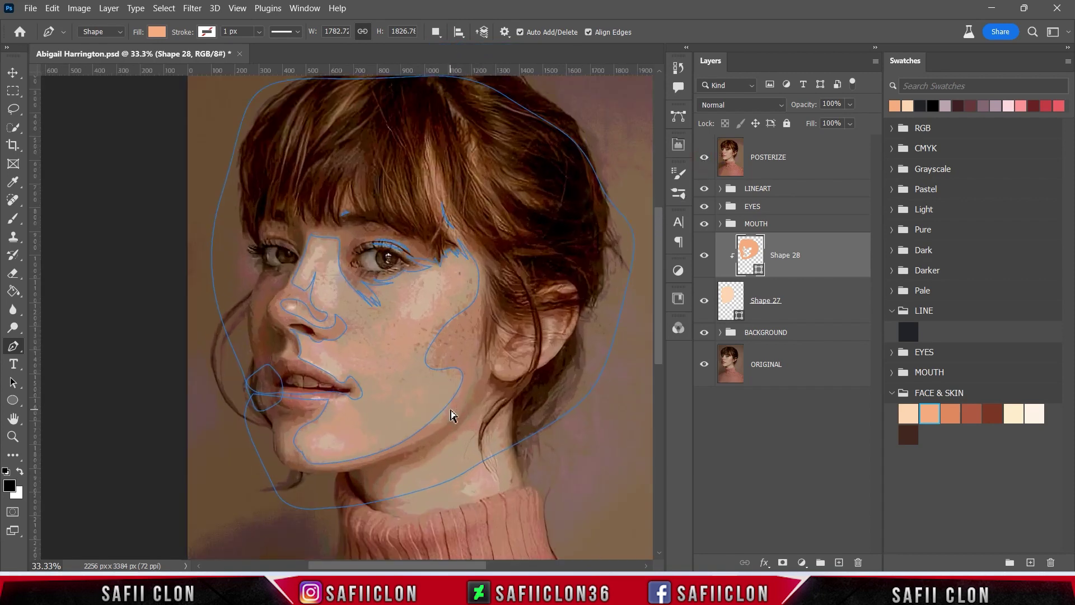
{"action": "key", "text": "ctrl+plus"}
{"action": "scroll", "coordinate": [450, 414], "scroll_direction": "down", "scroll_amount": 5}
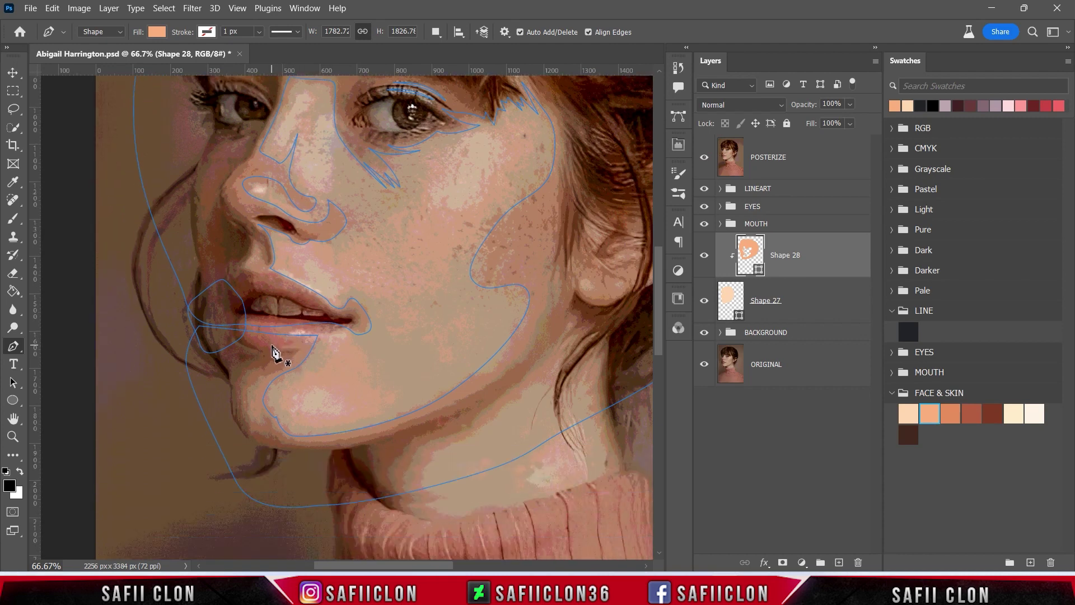
{"action": "left_click", "coordinate": [271, 346]}
Trace the new shape from below the lower lip along the chin and jaw, up the cheek to the temple.
{"action": "mouse_move", "coordinate": [302, 348]}
{"action": "left_mouse_down"}
{"action": "mouse_move", "coordinate": [312, 346]}
{"action": "mouse_move", "coordinate": [303, 347]}
{"action": "left_mouse_up"}
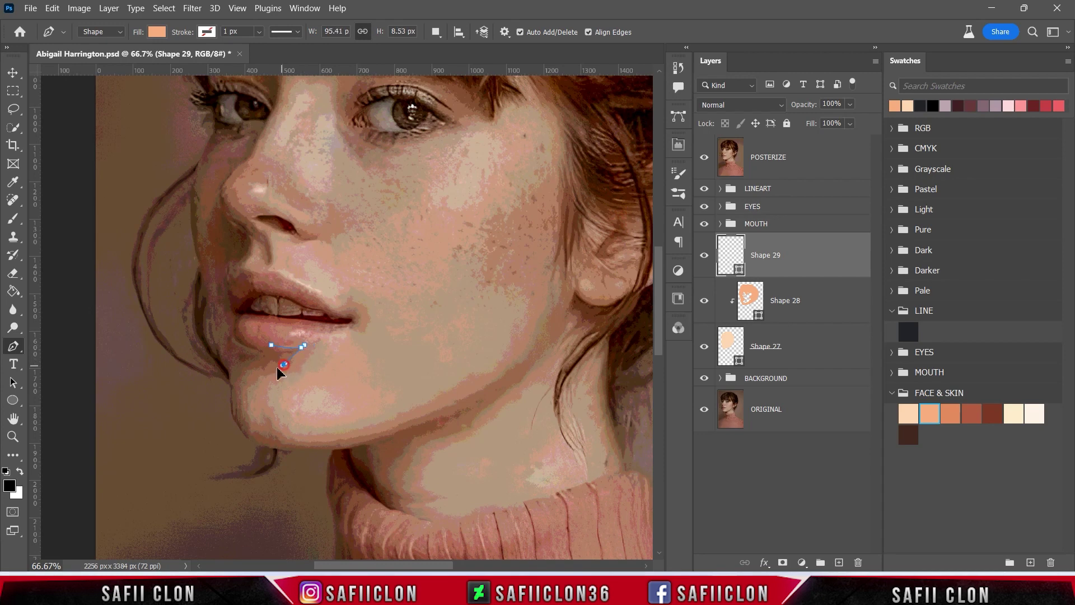
{"action": "left_click", "coordinate": [247, 390]}
{"action": "left_click", "coordinate": [254, 424]}
{"action": "left_click", "coordinate": [294, 440]}
{"action": "left_click_drag", "start_coordinate": [403, 423], "coordinate": [458, 404]}
{"action": "left_click", "coordinate": [534, 346]}
{"action": "left_click", "coordinate": [552, 314]}
{"action": "left_click", "coordinate": [549, 286]}
{"action": "left_click", "coordinate": [556, 262]}
{"action": "scroll", "coordinate": [556, 231], "scroll_direction": "up", "scroll_amount": 2}
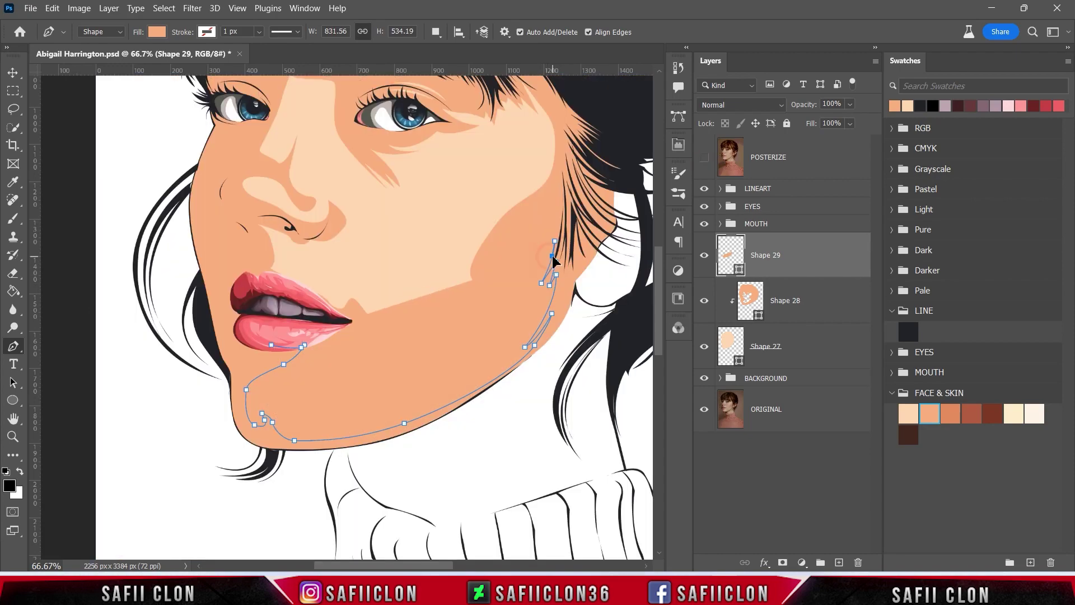
{"action": "left_click", "coordinate": [555, 241]}
{"action": "left_click", "coordinate": [548, 222]}
{"action": "scroll", "coordinate": [557, 276], "scroll_direction": "up", "scroll_amount": 2}
{"action": "left_click", "coordinate": [556, 265]}
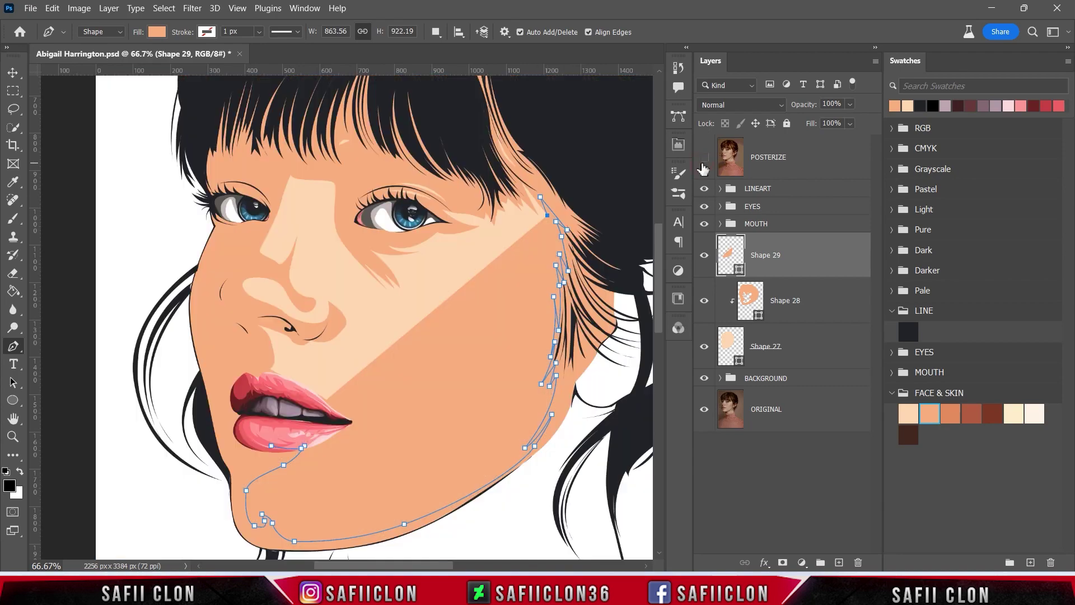
{"action": "left_click", "coordinate": [529, 183]}
{"action": "scroll", "coordinate": [526, 235], "scroll_direction": "up", "scroll_amount": 4}
{"action": "left_click", "coordinate": [522, 263]}
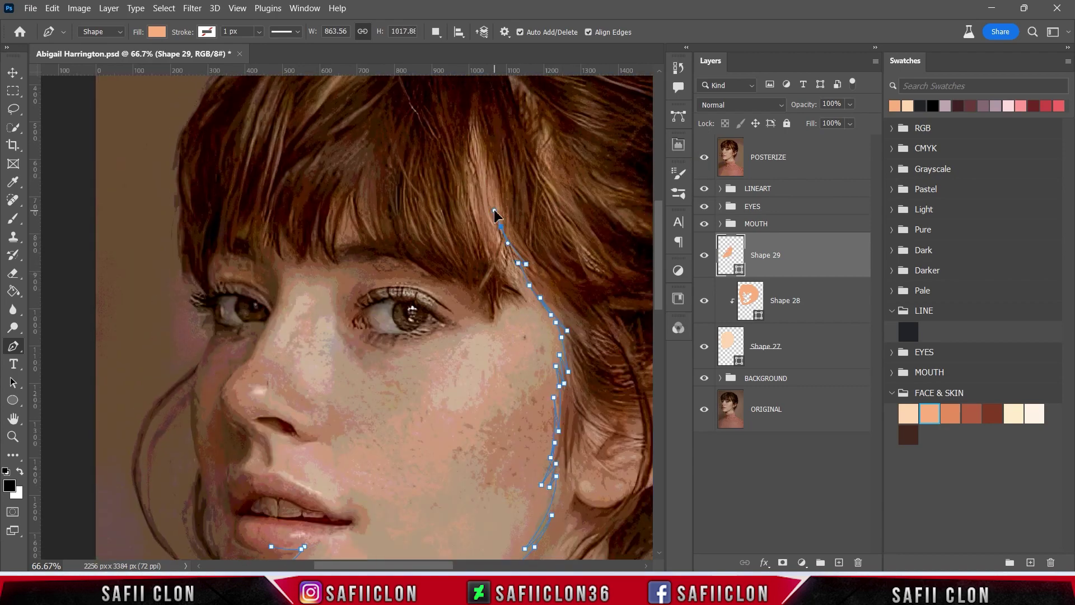
{"action": "left_click_drag", "start_coordinate": [499, 226], "coordinate": [523, 264]}
Continue the outline along the hairline and between the bang strands, sweeping over the head.
{"action": "left_click", "coordinate": [703, 157]}
{"action": "left_click", "coordinate": [469, 178]}
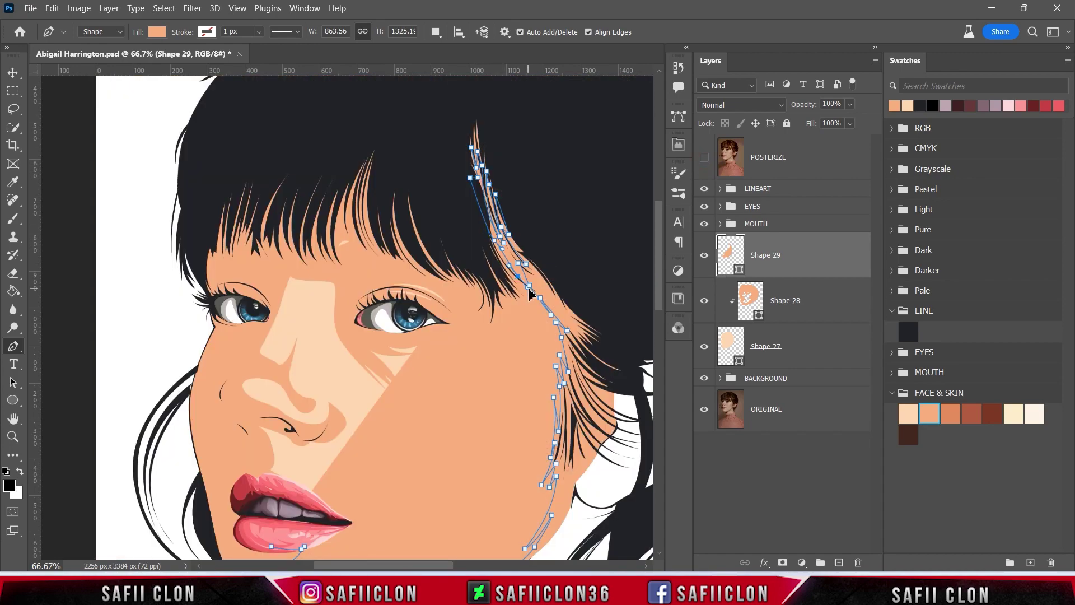
{"action": "left_click_drag", "start_coordinate": [520, 278], "coordinate": [523, 294]}
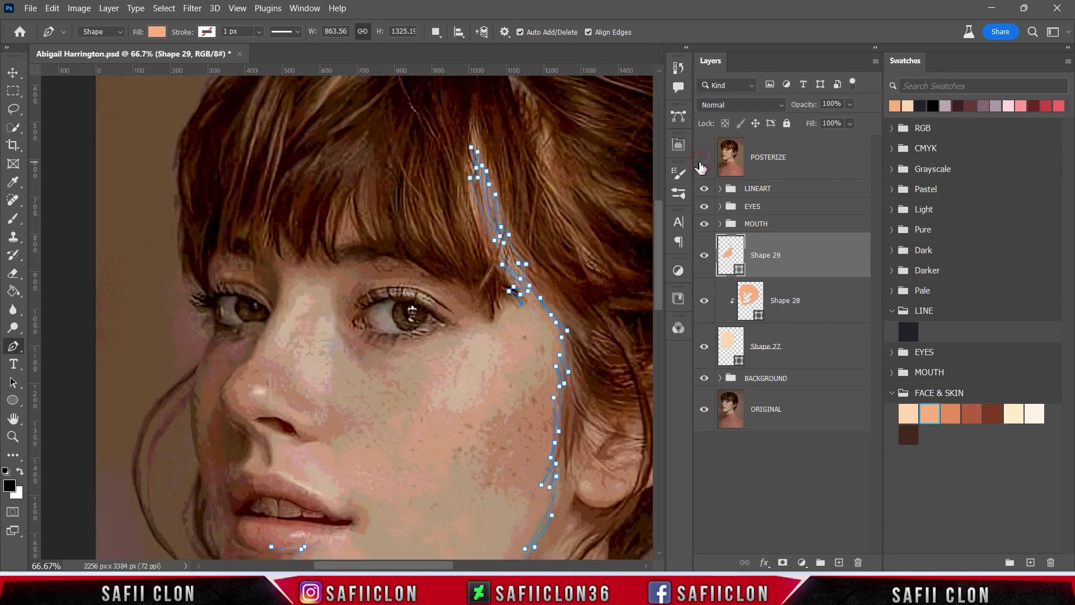
{"action": "left_click", "coordinate": [517, 313]}
{"action": "left_click", "coordinate": [493, 322]}
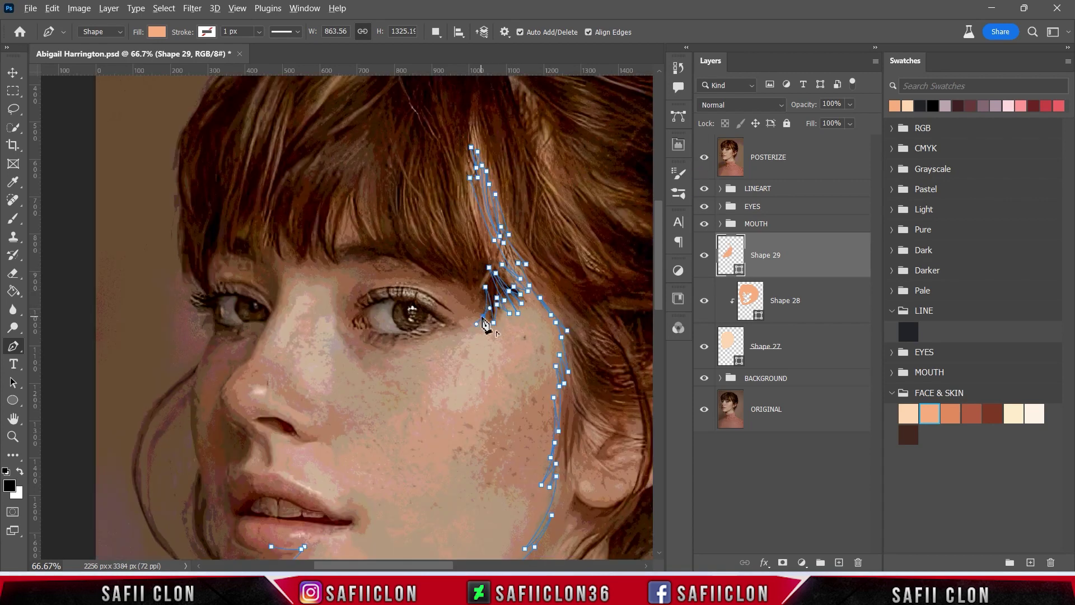
{"action": "left_click", "coordinate": [480, 297]}
{"action": "left_click", "coordinate": [454, 278]}
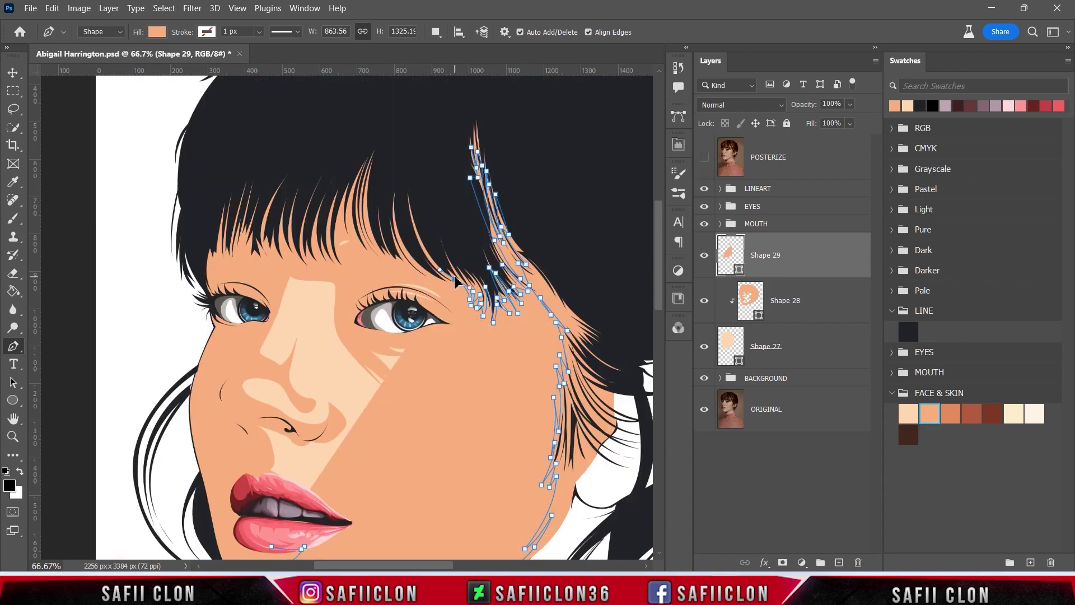
{"action": "left_click_drag", "start_coordinate": [416, 229], "coordinate": [413, 207]}
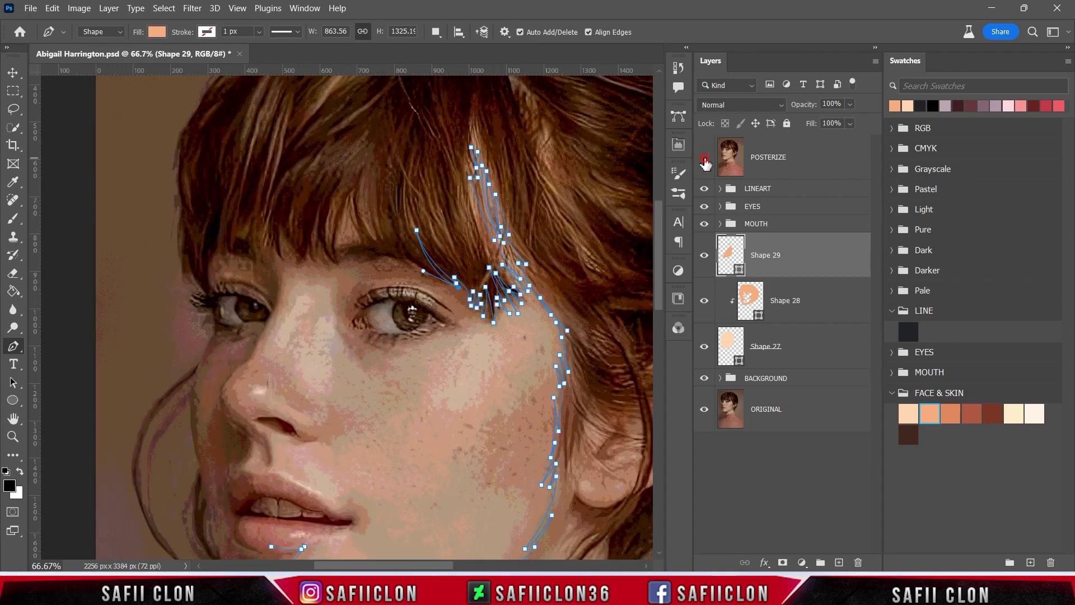
{"action": "left_click_drag", "start_coordinate": [408, 255], "coordinate": [388, 231]}
{"action": "left_click", "coordinate": [393, 236]}
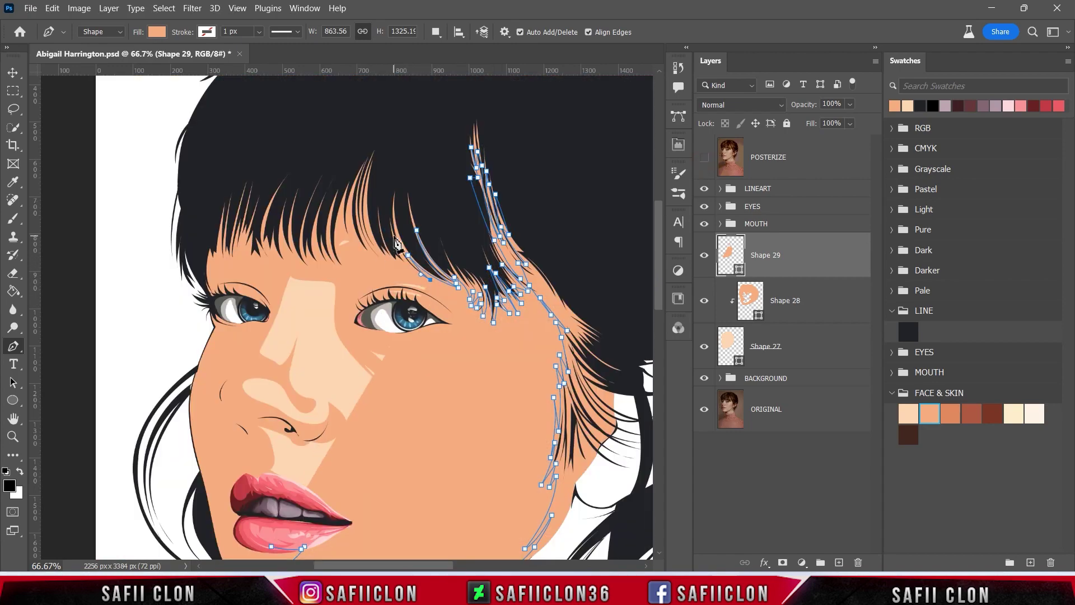
{"action": "left_click", "coordinate": [704, 156]}
{"action": "scroll", "coordinate": [407, 274], "scroll_direction": "up", "scroll_amount": 3}
{"action": "left_click", "coordinate": [704, 157]}
{"action": "left_click", "coordinate": [376, 307]}
{"action": "left_click_drag", "start_coordinate": [366, 275], "coordinate": [359, 342]}
{"action": "left_click_drag", "start_coordinate": [398, 163], "coordinate": [504, 175]}
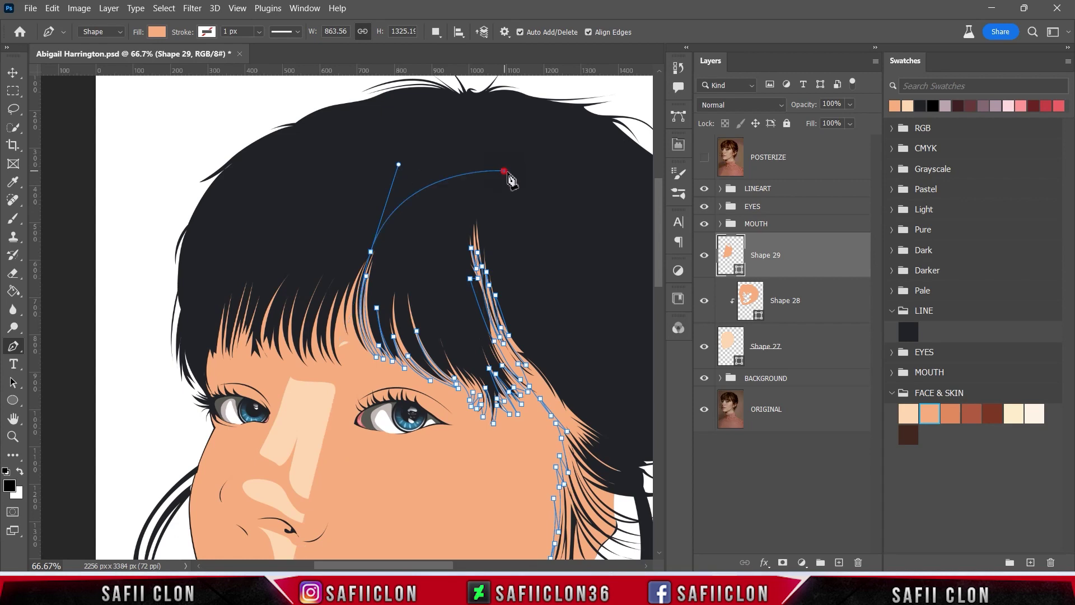
Loop the path down the right side and under the chin, closing it at the lower lip.
{"action": "key", "text": "ctrl+minus"}
{"action": "left_click", "coordinate": [608, 306]}
{"action": "left_click", "coordinate": [497, 490]}
{"action": "left_click", "coordinate": [373, 538]}
{"action": "left_click_drag", "start_coordinate": [218, 444], "coordinate": [226, 418]}
{"action": "left_click", "coordinate": [704, 157]}
{"action": "key", "text": "ctrl+plus"}
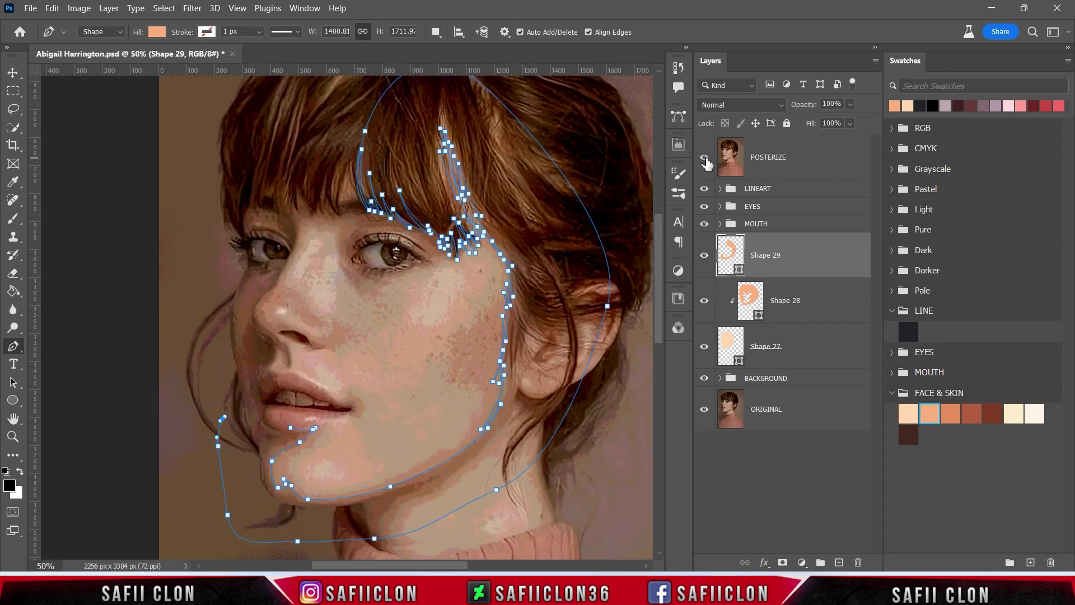
{"action": "scroll", "coordinate": [294, 318], "scroll_direction": "down", "scroll_amount": 1}
{"action": "scroll", "coordinate": [294, 317], "scroll_direction": "down", "scroll_amount": 1}
{"action": "left_click", "coordinate": [259, 352]}
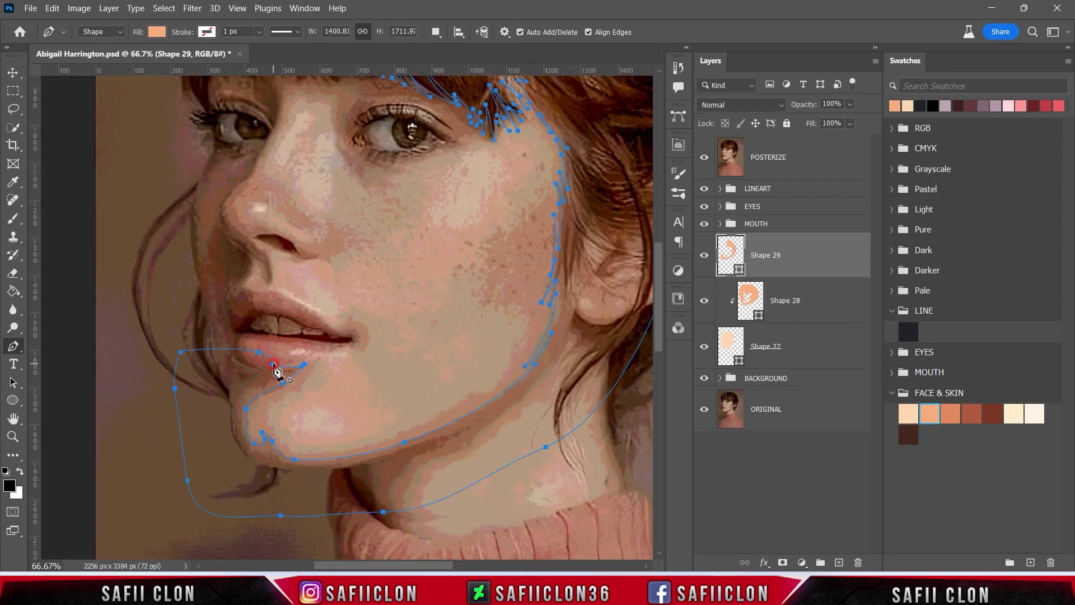
{"action": "left_click", "coordinate": [704, 158]}
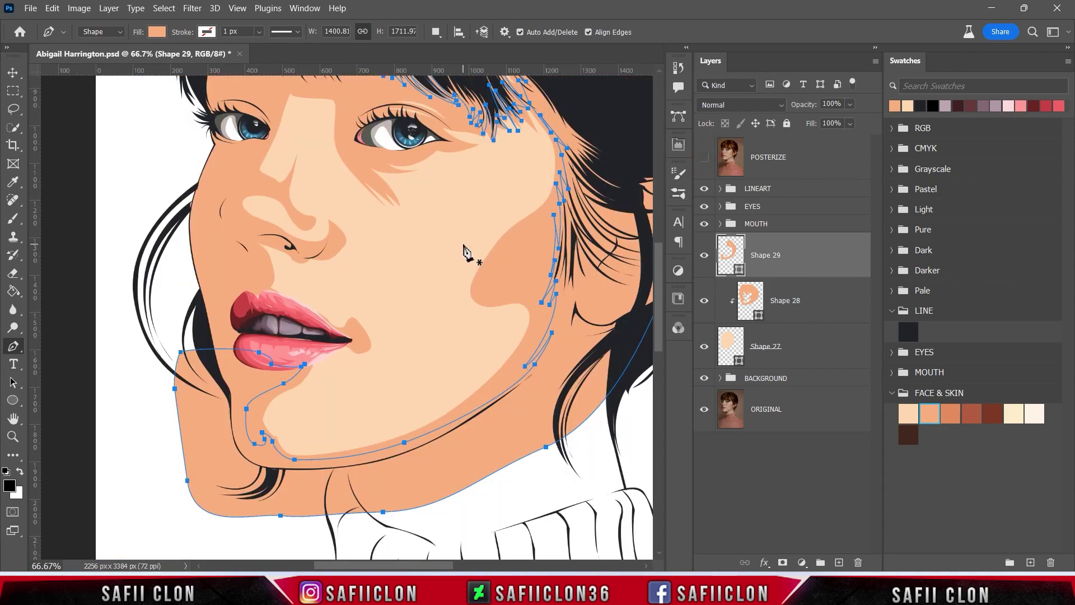
{"action": "key", "text": "ctrl+minus"}
{"action": "key", "text": "ctrl+minus"}
{"action": "scroll", "coordinate": [523, 394], "scroll_direction": "up", "scroll_amount": 1}
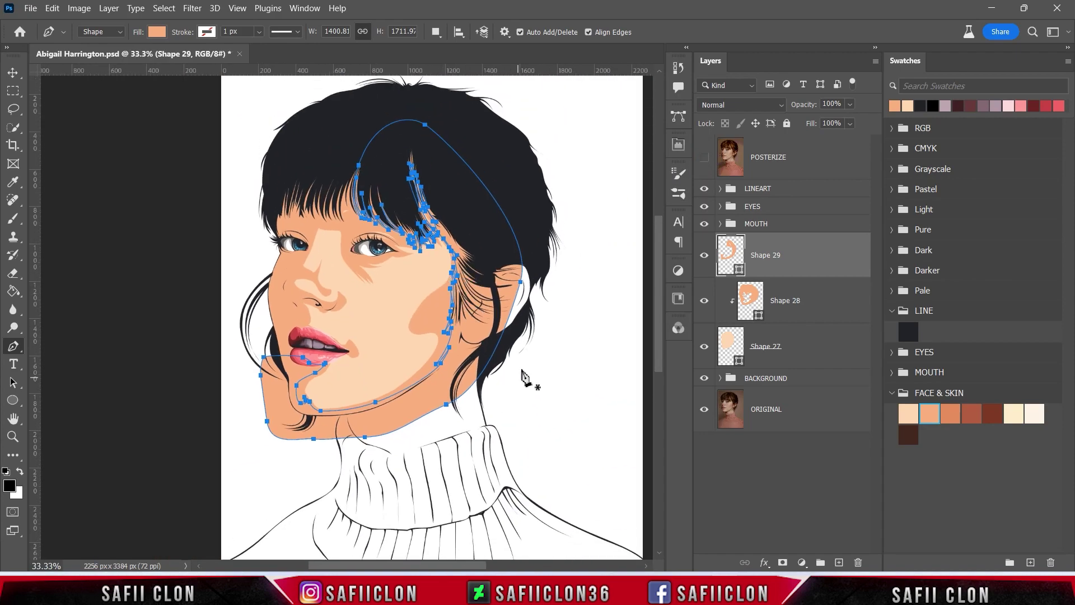
{"action": "double_click", "coordinate": [738, 270]}
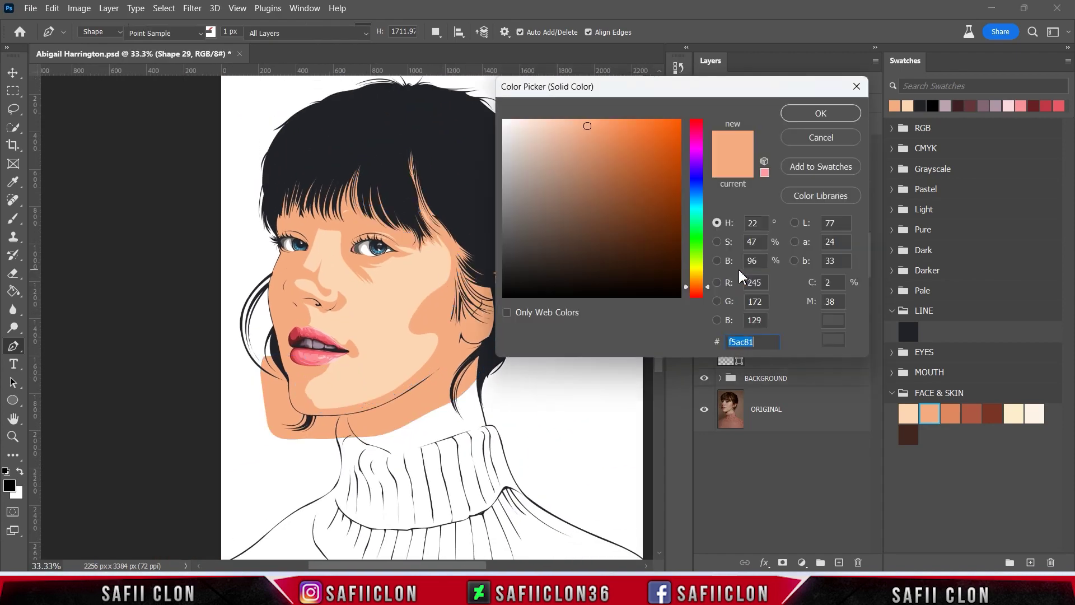
Fill Shape 29 with #df875f, clip it to Shape 28, and set Path Operations to Combine Shapes.
{"action": "left_click", "coordinate": [955, 415]}
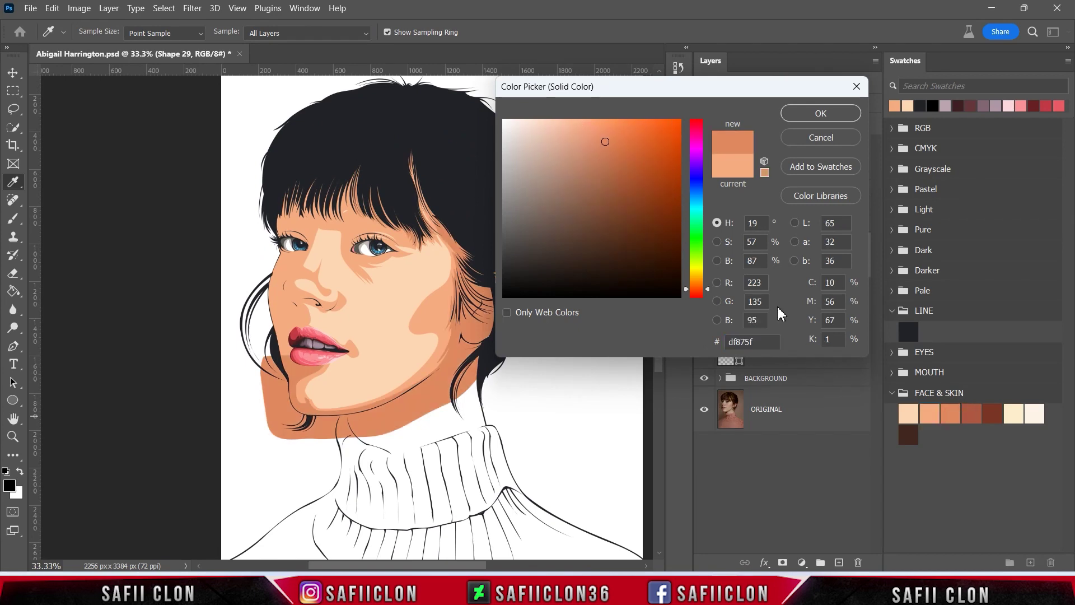
{"action": "left_click", "coordinate": [811, 113]}
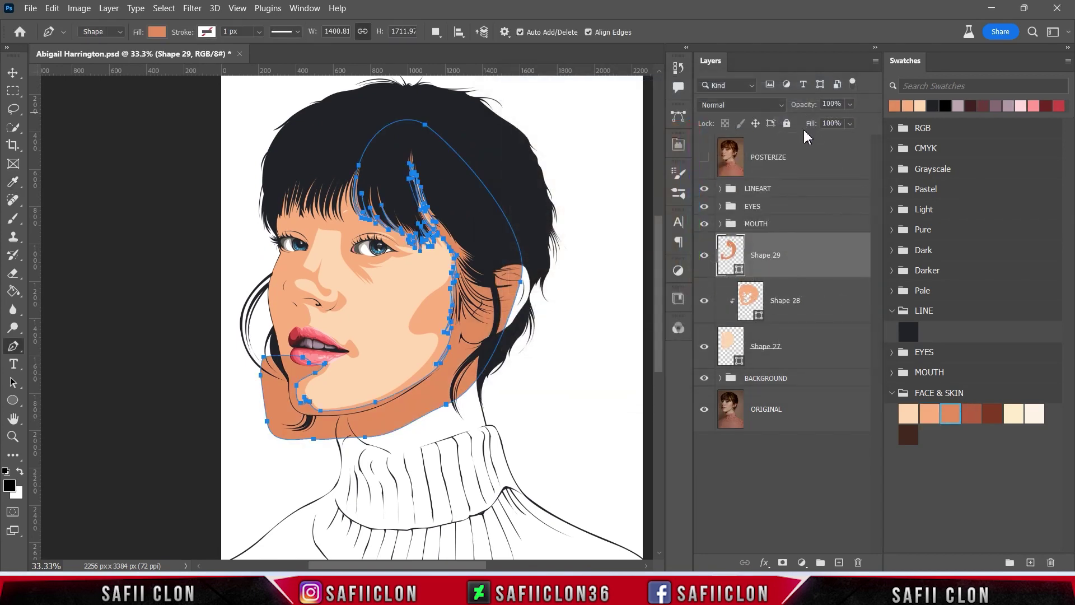
{"action": "right_click", "coordinate": [797, 255]}
{"action": "left_click", "coordinate": [845, 294]}
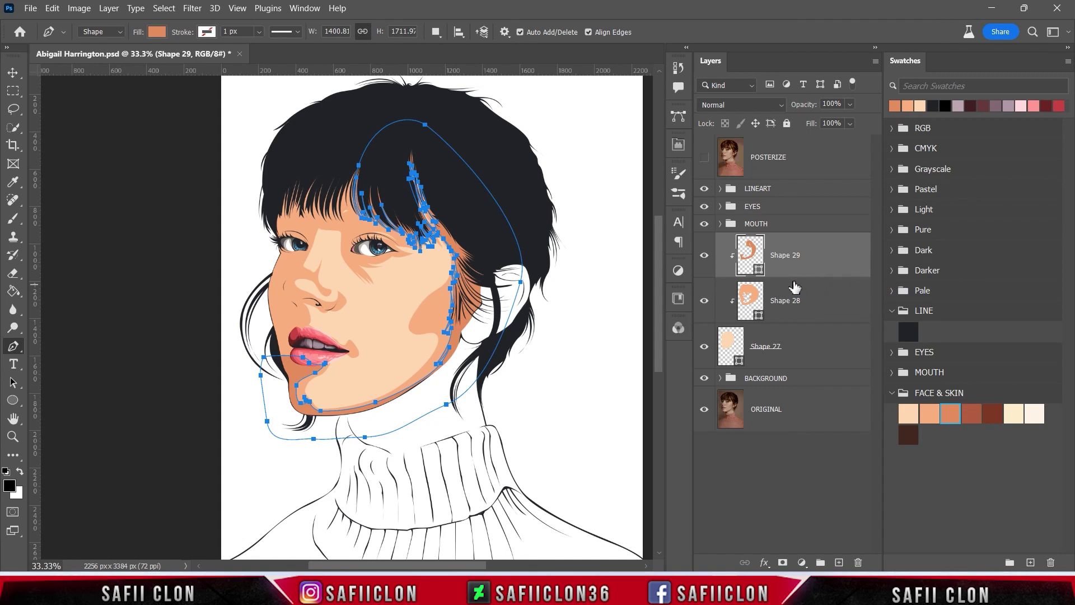
{"action": "left_click", "coordinate": [436, 32]}
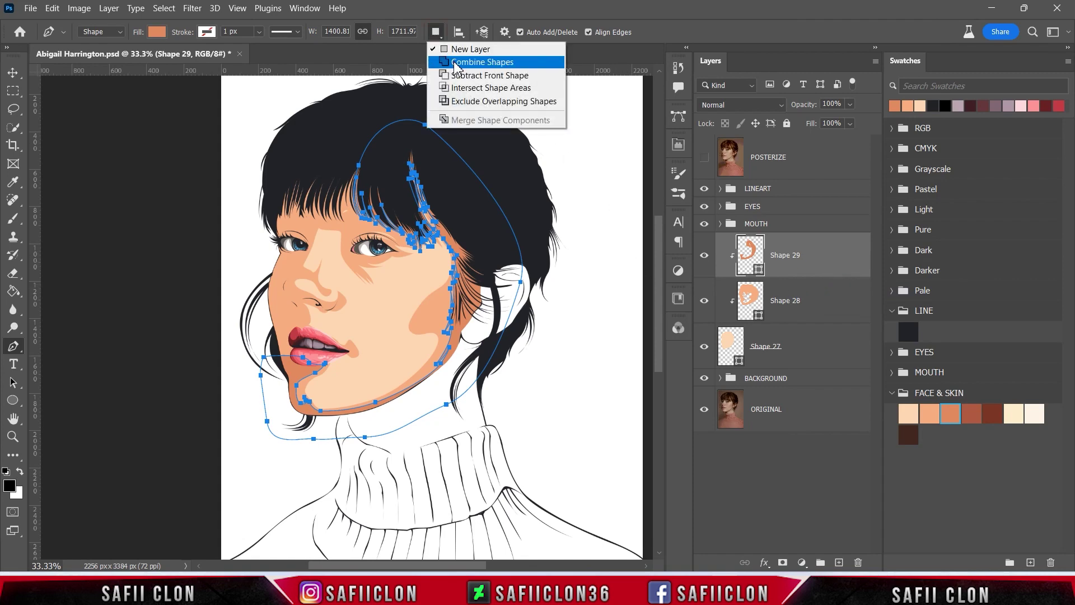
{"action": "left_click", "coordinate": [471, 62]}
{"action": "key", "text": "ctrl+plus"}
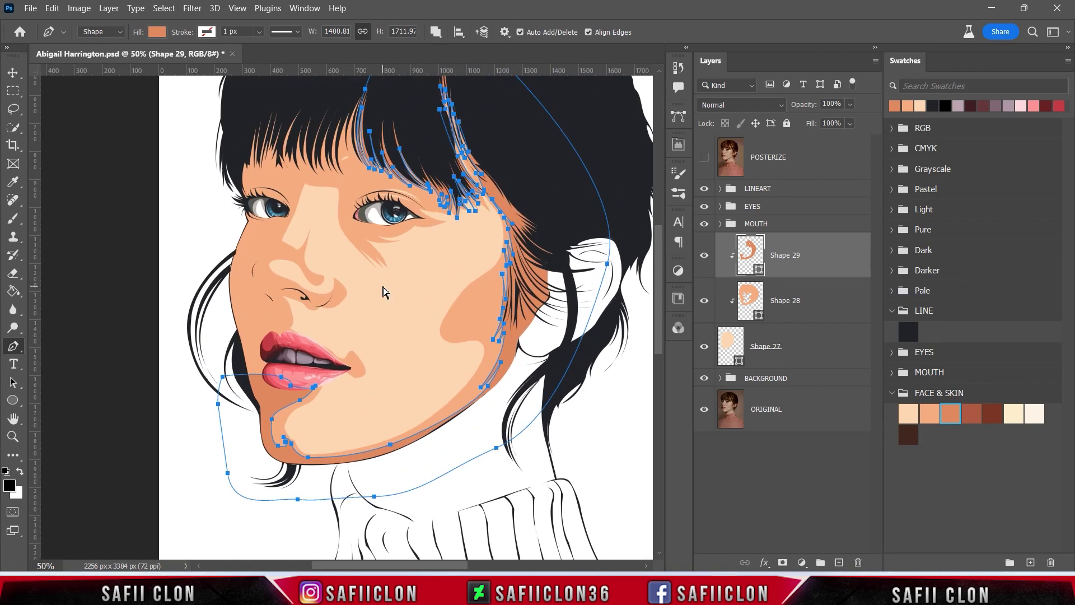
With POSTERIZE shown at 100%, trace the first bang strand down to the forehead and back up.
{"action": "key", "text": "ctrl+plus"}
{"action": "key", "text": "ctrl+plus"}
{"action": "scroll", "coordinate": [386, 294], "scroll_direction": "up", "scroll_amount": 2}
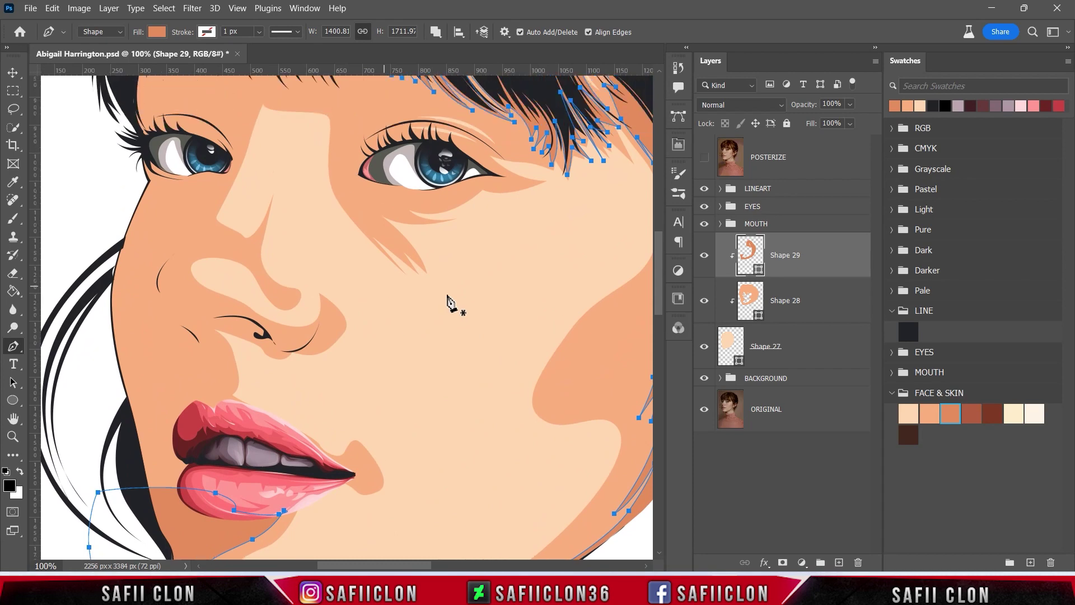
{"action": "scroll", "coordinate": [445, 300], "scroll_direction": "up", "scroll_amount": 4}
{"action": "scroll", "coordinate": [472, 311], "scroll_direction": "up", "scroll_amount": 3}
{"action": "scroll", "coordinate": [472, 319], "scroll_direction": "up", "scroll_amount": 1}
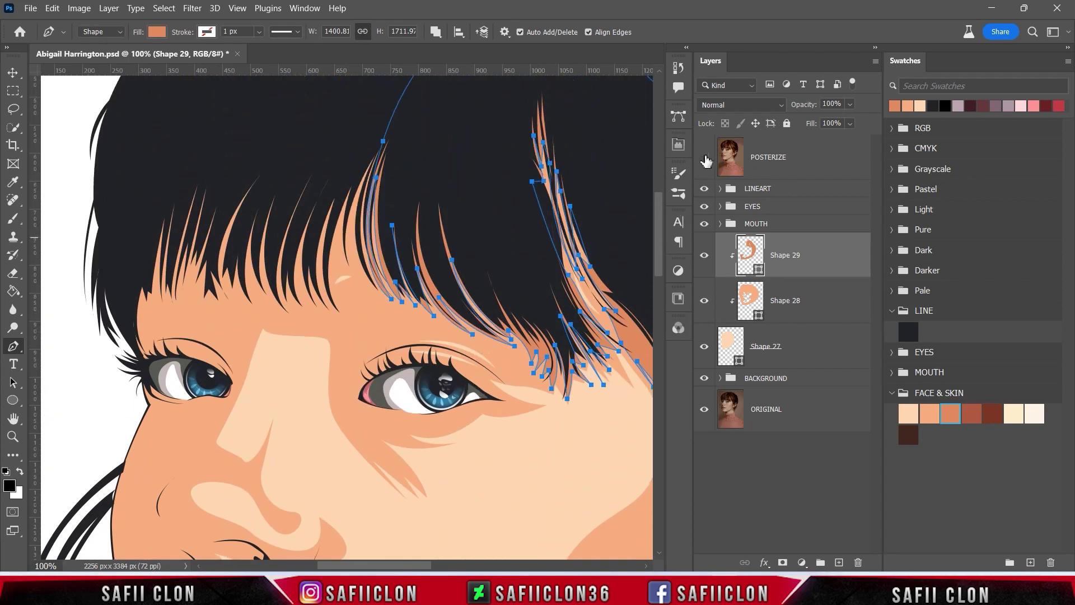
{"action": "left_click", "coordinate": [705, 159]}
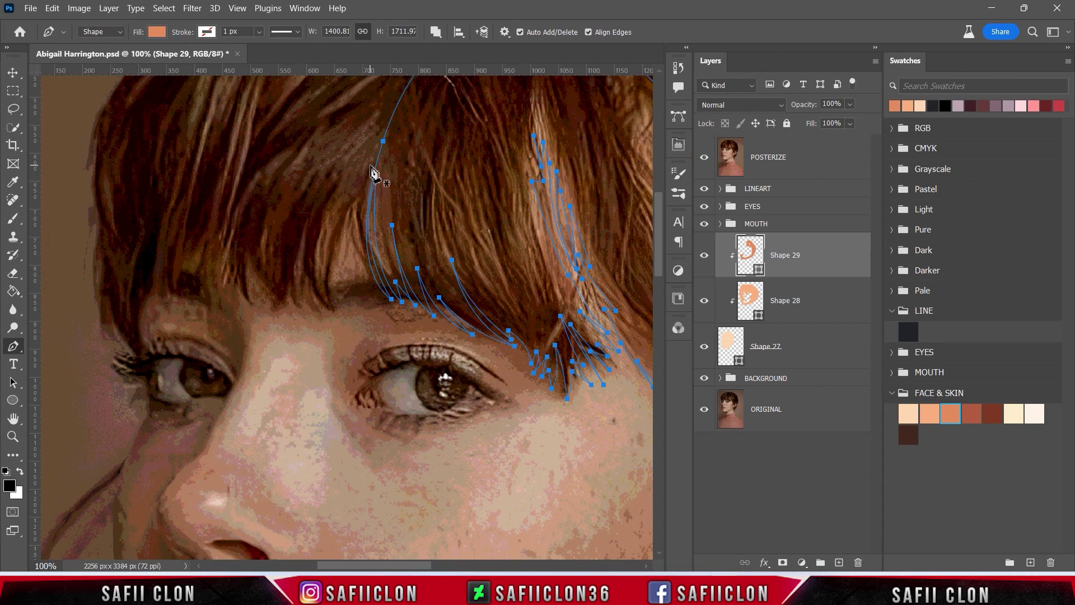
{"action": "left_click", "coordinate": [370, 166]}
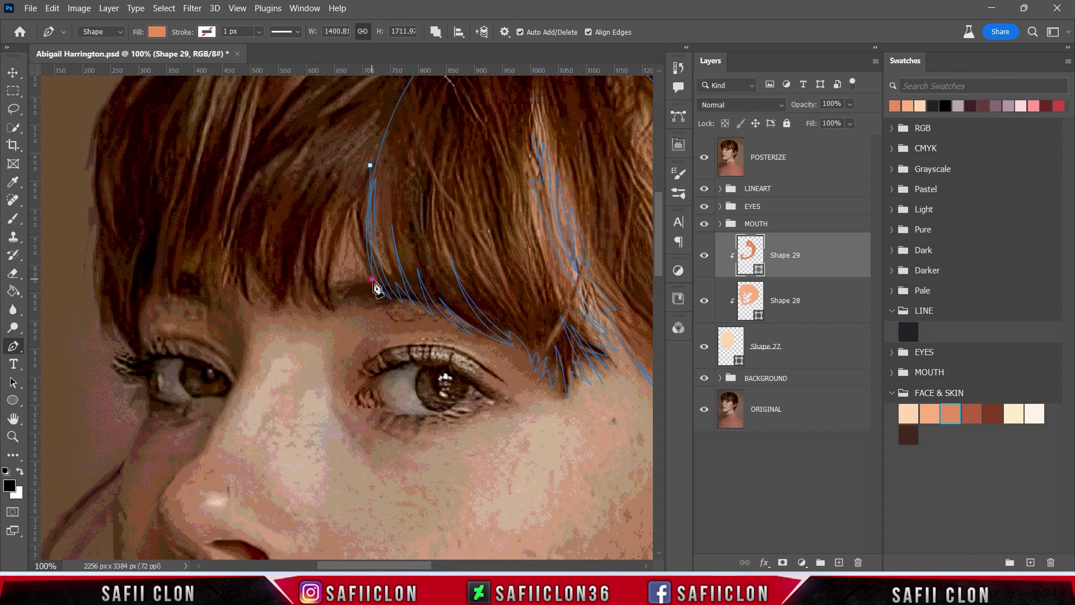
{"action": "left_click_drag", "start_coordinate": [373, 279], "coordinate": [390, 316]}
{"action": "left_click", "coordinate": [372, 278], "text": "alt"}
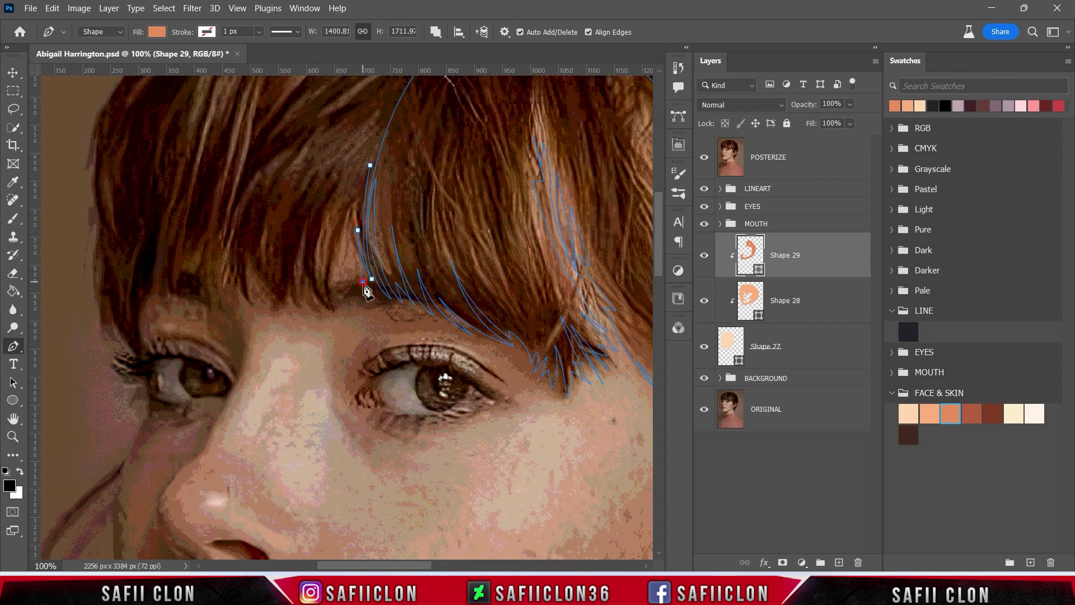
{"action": "mouse_move", "coordinate": [363, 280]}
{"action": "left_mouse_down"}
{"action": "mouse_move", "coordinate": [355, 234]}
{"action": "mouse_move", "coordinate": [343, 265]}
{"action": "mouse_move", "coordinate": [339, 216]}
{"action": "left_mouse_up"}
Add curved points along the successive bang strands, working toward the left.
{"action": "left_click_drag", "start_coordinate": [340, 314], "coordinate": [322, 290]}
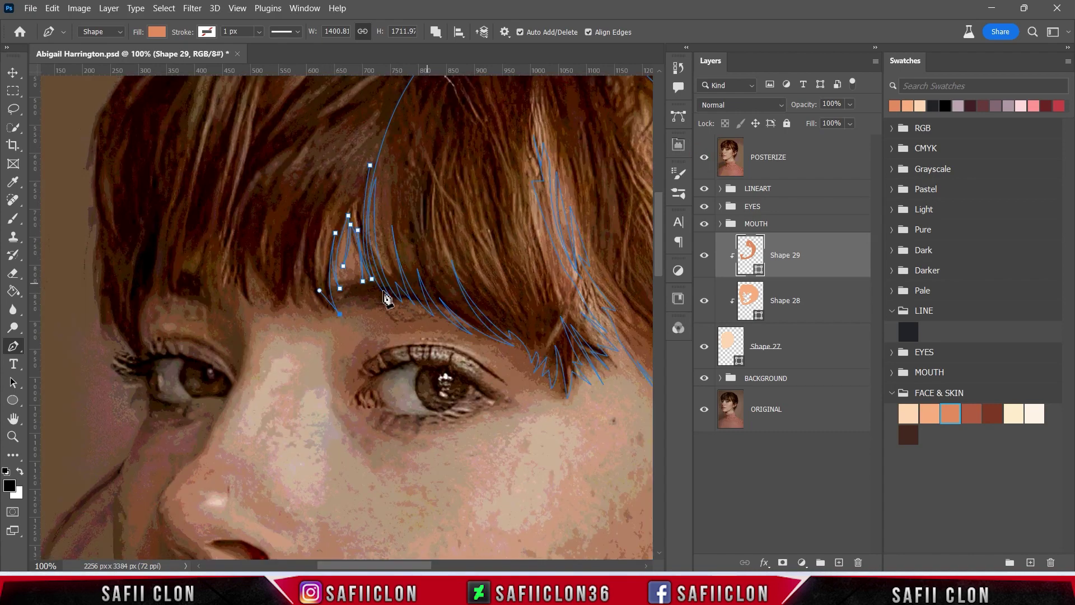
{"action": "left_click", "coordinate": [324, 246]}
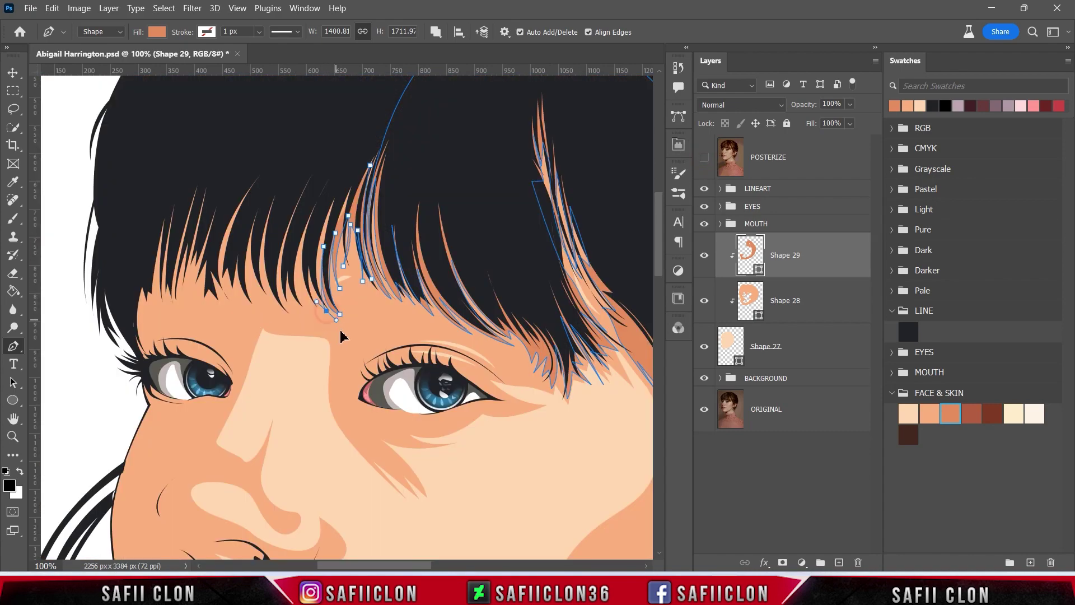
{"action": "left_click", "coordinate": [308, 262]}
{"action": "mouse_move", "coordinate": [315, 307]}
{"action": "left_mouse_down"}
{"action": "mouse_move", "coordinate": [327, 311]}
{"action": "mouse_move", "coordinate": [315, 325]}
{"action": "left_mouse_up"}
{"action": "left_click", "coordinate": [299, 248]}
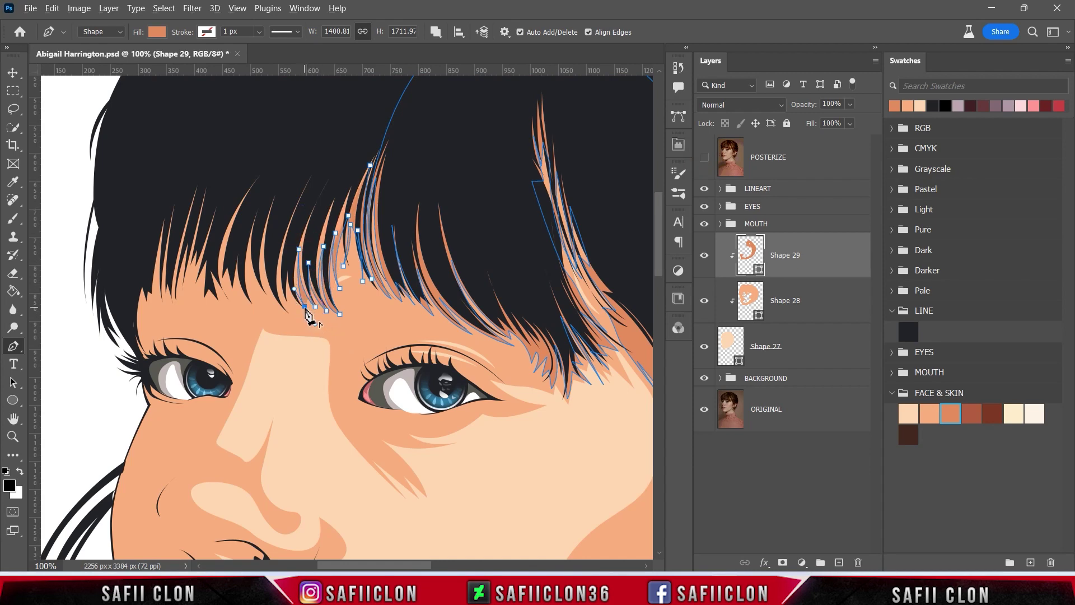
{"action": "left_click", "coordinate": [286, 283]}
{"action": "key", "text": "ctrl+comma"}
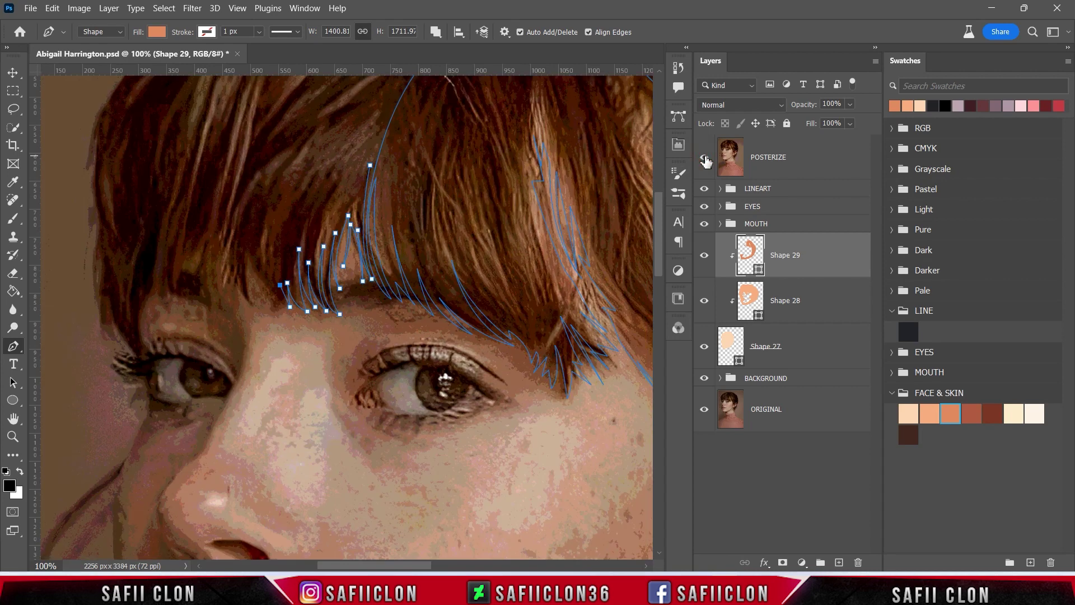
{"action": "key", "text": "ctrl+comma"}
{"action": "left_click", "coordinate": [263, 296]}
{"action": "left_click", "coordinate": [260, 254]}
{"action": "left_click_drag", "start_coordinate": [247, 256], "coordinate": [249, 283]}
Compare the tracing with the posterized photo and move down toward the nose.
{"action": "left_click", "coordinate": [704, 157]}
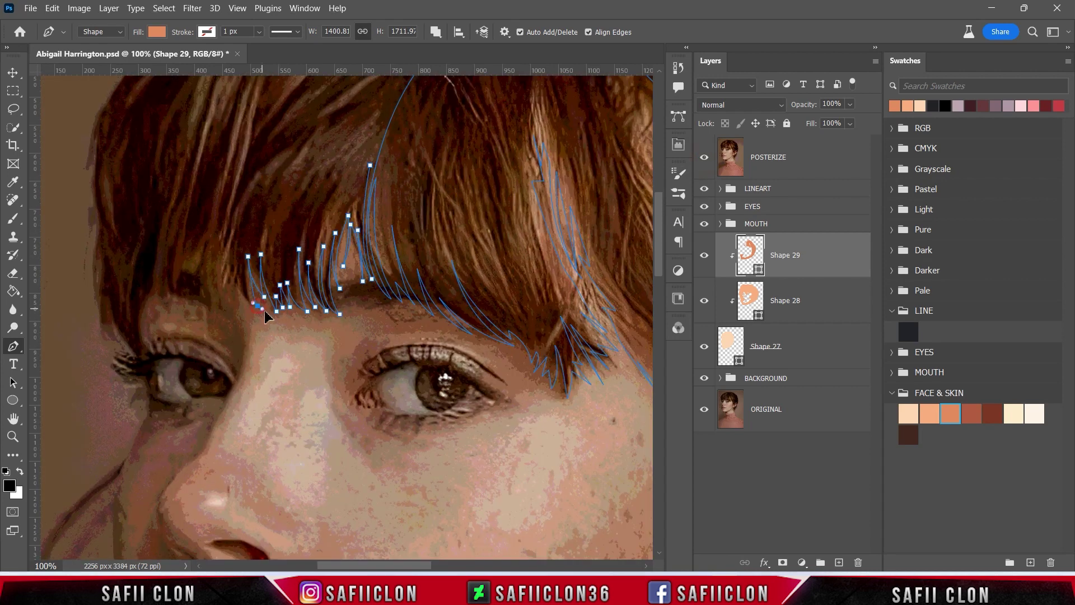
{"action": "scroll", "coordinate": [347, 318], "scroll_direction": "down", "scroll_amount": 2}
{"action": "left_click", "coordinate": [704, 157]}
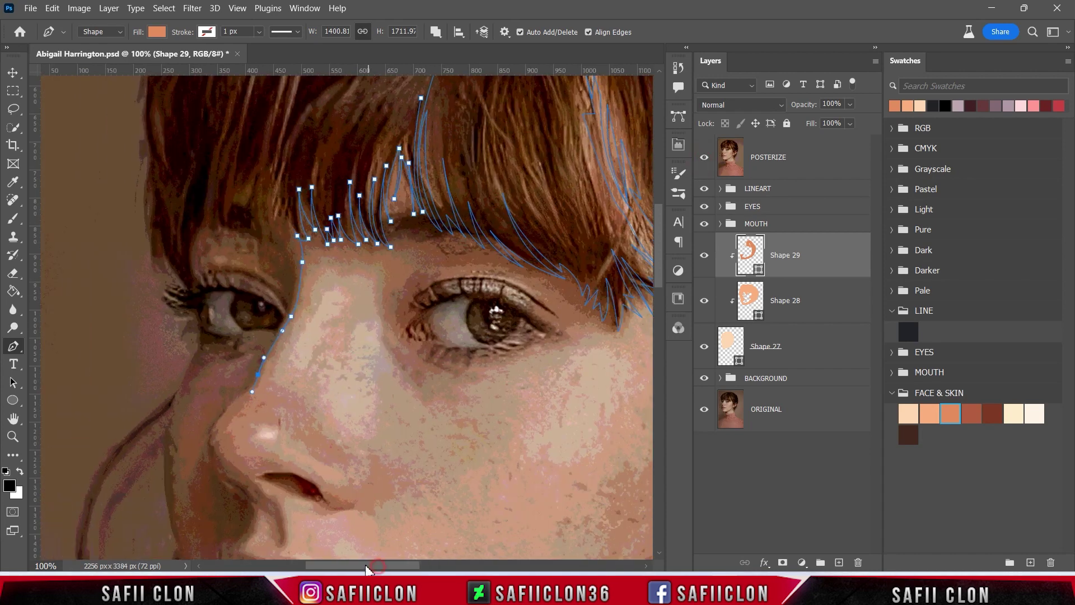
{"action": "mouse_move", "coordinate": [189, 415]}
{"action": "left_mouse_down"}
{"action": "mouse_move", "coordinate": [297, 336]}
{"action": "mouse_move", "coordinate": [282, 347]}
{"action": "left_mouse_up"}
{"action": "key", "text": "ctrl+comma"}
{"action": "key", "text": "ctrl+comma"}
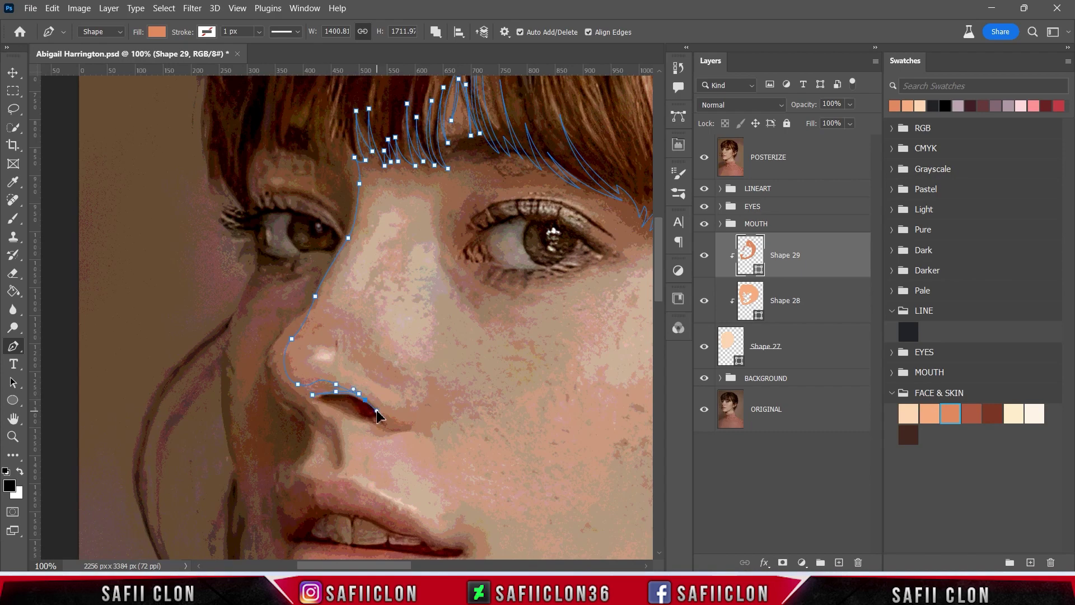
Trace Shape 29's shading path around the nostril with smooth curved anchors.
{"action": "key", "text": "ctrl+comma"}
{"action": "key", "text": "ctrl+comma"}
{"action": "left_click_drag", "start_coordinate": [421, 413], "coordinate": [408, 428]}
{"action": "left_click", "coordinate": [429, 388]}
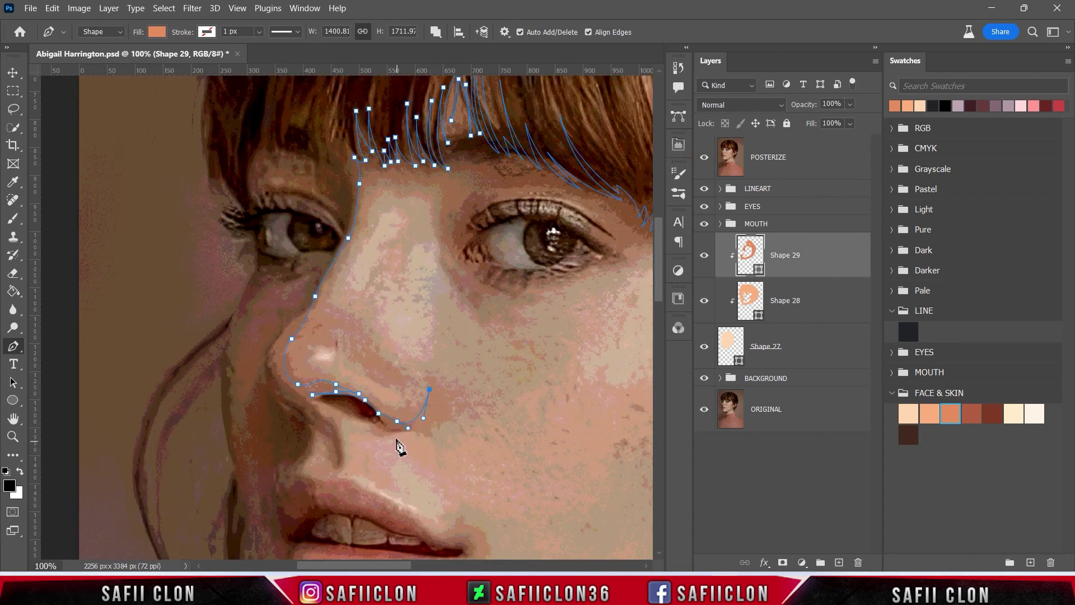
{"action": "mouse_move", "coordinate": [385, 432]}
{"action": "left_mouse_down"}
{"action": "mouse_move", "coordinate": [346, 424]}
{"action": "mouse_move", "coordinate": [370, 420]}
{"action": "left_mouse_up"}
{"action": "left_click", "coordinate": [704, 159]}
{"action": "left_click_drag", "start_coordinate": [336, 414], "coordinate": [342, 420]}
{"action": "left_click", "coordinate": [703, 158]}
{"action": "mouse_move", "coordinate": [342, 459]}
{"action": "left_mouse_down"}
{"action": "mouse_move", "coordinate": [332, 465]}
{"action": "mouse_move", "coordinate": [312, 435]}
{"action": "left_mouse_up"}
{"action": "left_click", "coordinate": [305, 461]}
Continue the shading path down and along the upper lip.
{"action": "scroll", "coordinate": [516, 307], "scroll_direction": "down", "scroll_amount": 4}
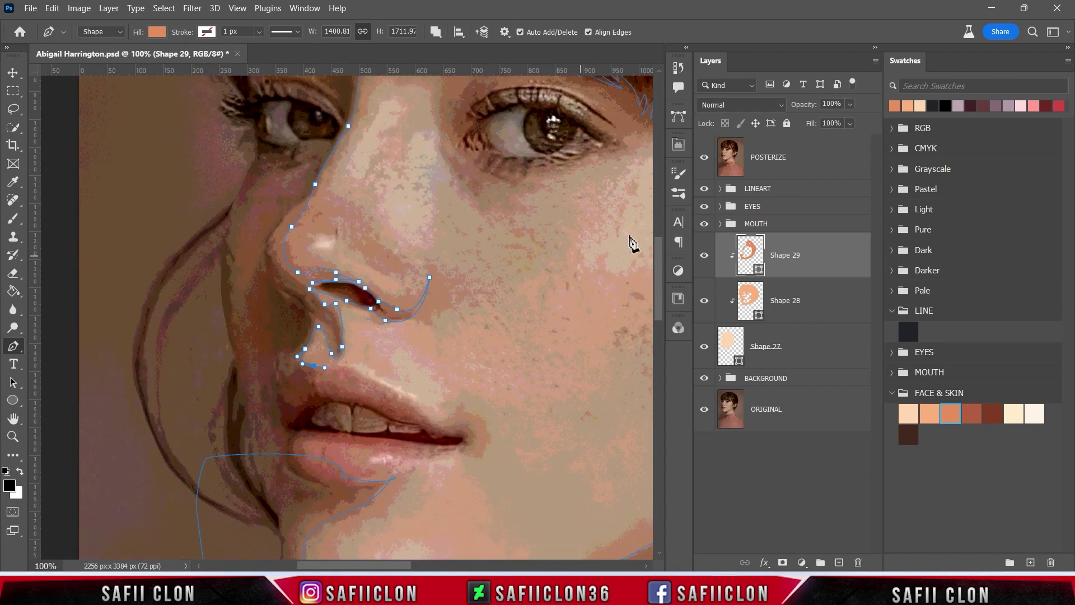
{"action": "left_click", "coordinate": [703, 157]}
{"action": "left_click_drag", "start_coordinate": [357, 373], "coordinate": [369, 383]}
{"action": "left_click", "coordinate": [416, 414]}
{"action": "left_click", "coordinate": [434, 424]}
{"action": "left_click", "coordinate": [703, 157]}
{"action": "left_click", "coordinate": [446, 427]}
Extend the path along the chin and curve it up the jaw.
{"action": "left_click", "coordinate": [327, 450]}
{"action": "left_click", "coordinate": [297, 473]}
{"action": "left_click", "coordinate": [230, 516]}
{"action": "left_click", "coordinate": [704, 157]}
{"action": "left_click_drag", "start_coordinate": [178, 398], "coordinate": [168, 352]}
Zoom out and trace the path up the left side and over the top of the hair.
{"action": "key", "text": "ctrl+minus"}
{"action": "scroll", "coordinate": [171, 358], "scroll_direction": "up", "scroll_amount": 3}
{"action": "left_click", "coordinate": [214, 213]}
{"action": "left_click", "coordinate": [260, 118]}
{"action": "left_click_drag", "start_coordinate": [417, 92], "coordinate": [429, 92]}
{"action": "left_click", "coordinate": [435, 122]}
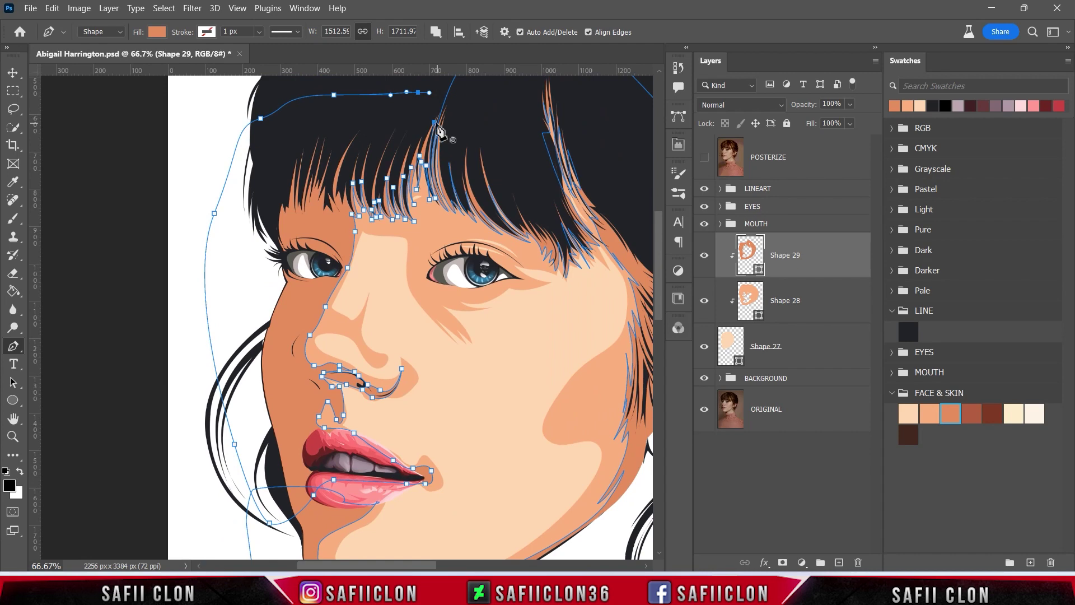
Add a final point along the top of the hair, then zoom in on the bangs with the photo shown.
{"action": "left_click", "coordinate": [440, 122]}
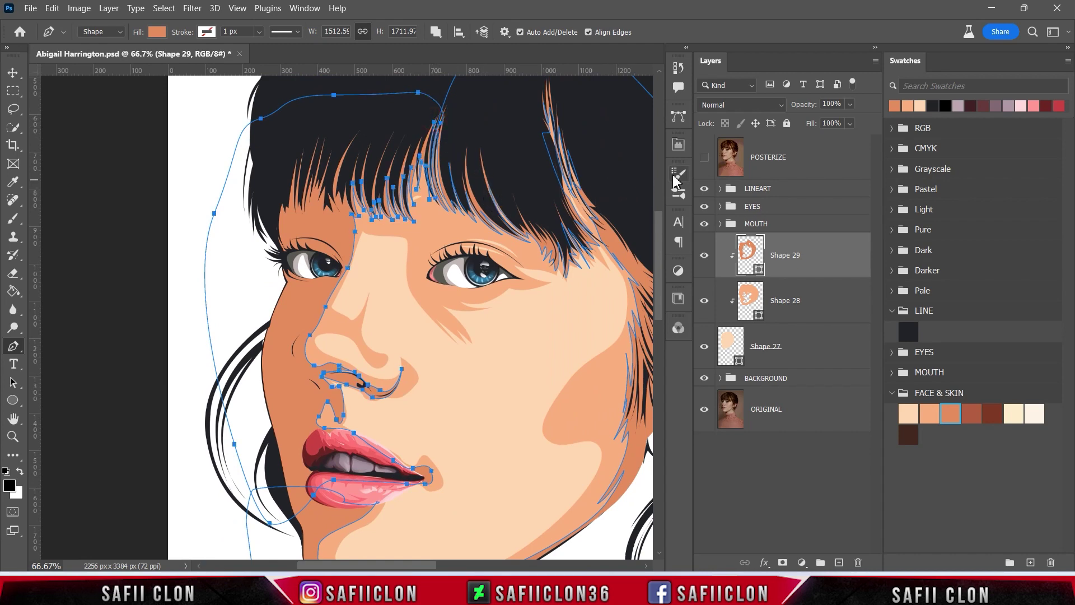
{"action": "left_click", "coordinate": [704, 159]}
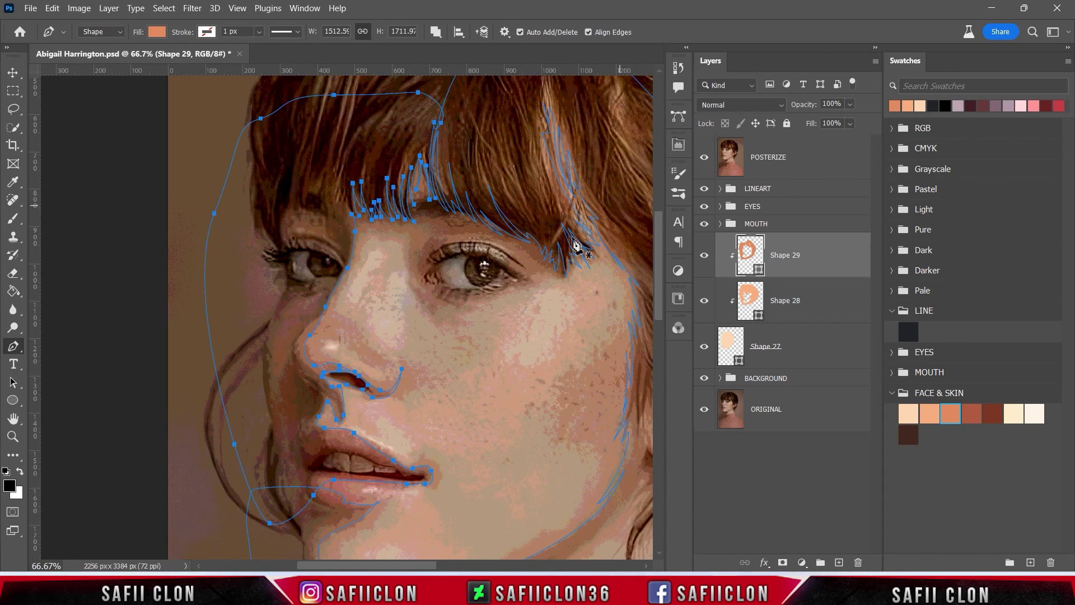
{"action": "key", "text": "ctrl+plus"}
{"action": "scroll", "coordinate": [468, 330], "scroll_direction": "up", "scroll_amount": 1}
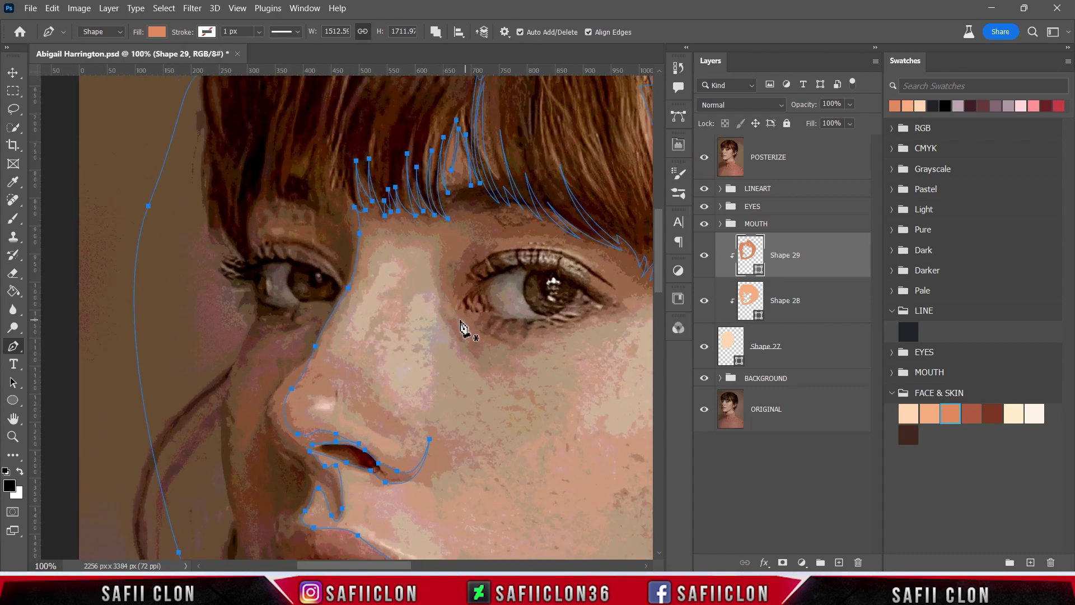
{"action": "scroll", "coordinate": [422, 319], "scroll_direction": "up", "scroll_amount": 2}
Trace hair-strand shading along the bangs' lower edge near the eyebrow.
{"action": "left_click", "coordinate": [451, 292]}
{"action": "left_click", "coordinate": [431, 297]}
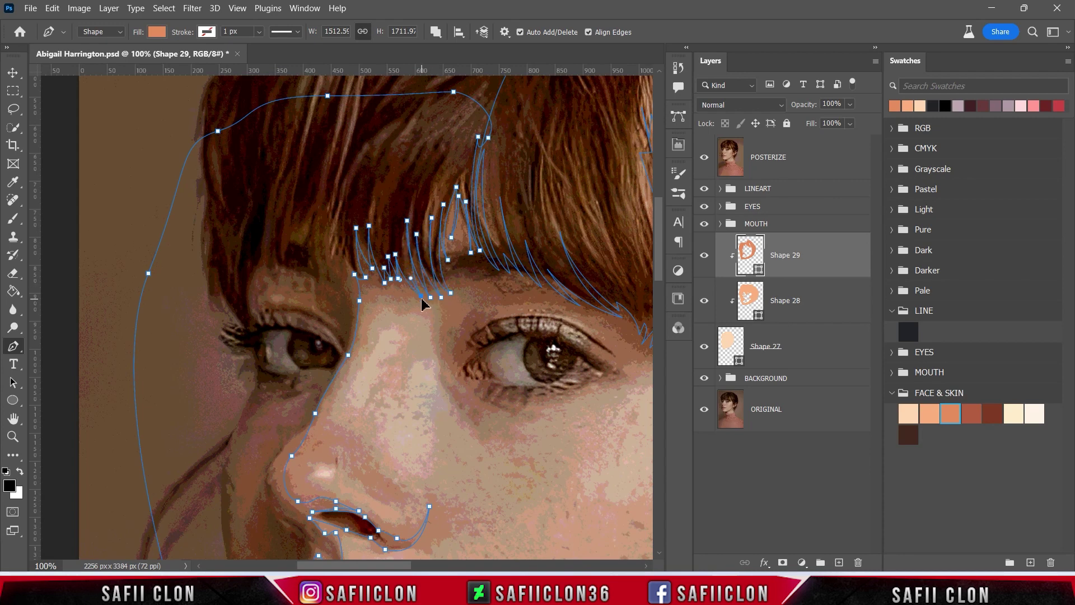
{"action": "left_click", "coordinate": [380, 295]}
{"action": "left_click", "coordinate": [364, 260]}
{"action": "left_click", "coordinate": [373, 257]}
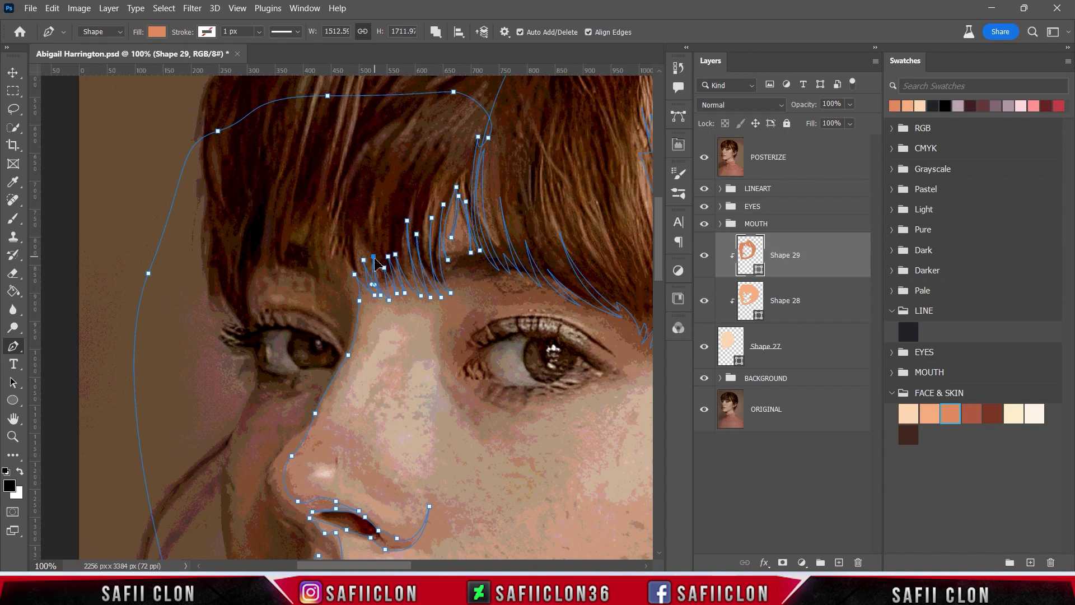
{"action": "left_click", "coordinate": [432, 229]}
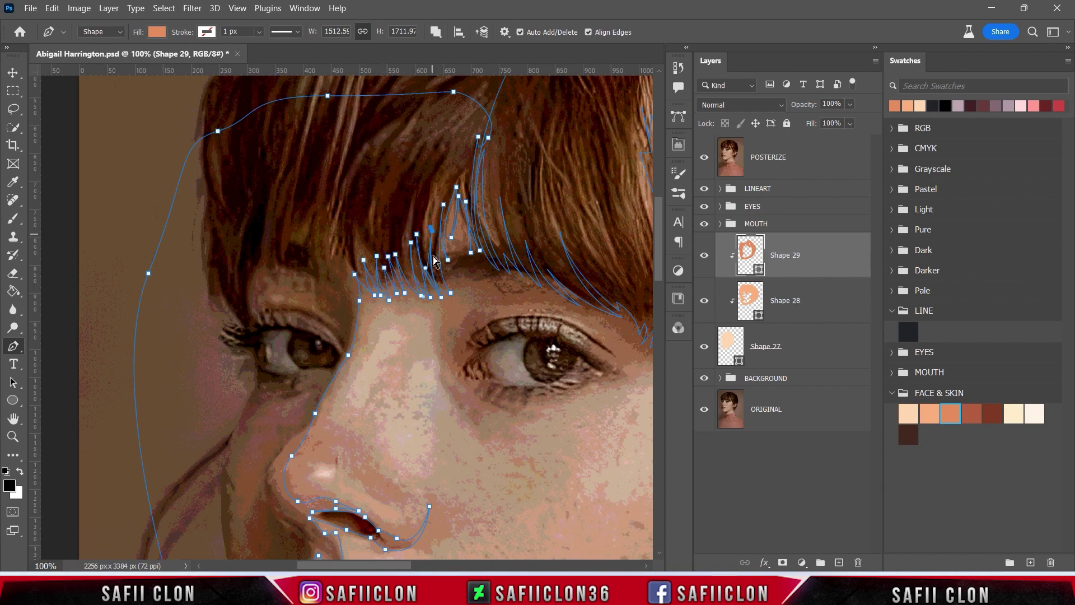
{"action": "left_click_drag", "start_coordinate": [434, 566], "coordinate": [466, 566]}
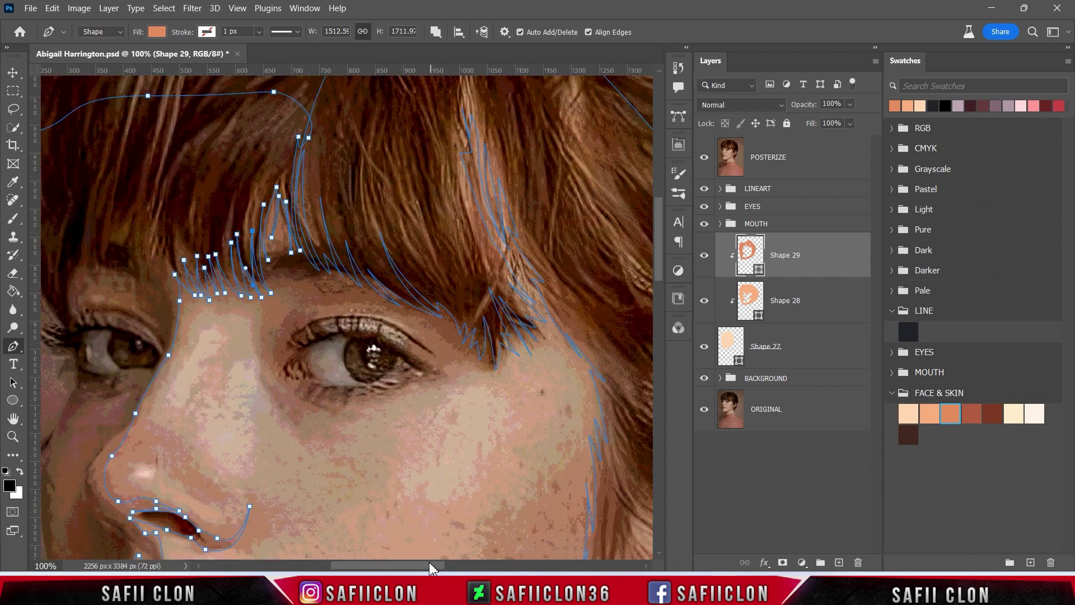
{"action": "left_click", "coordinate": [704, 159]}
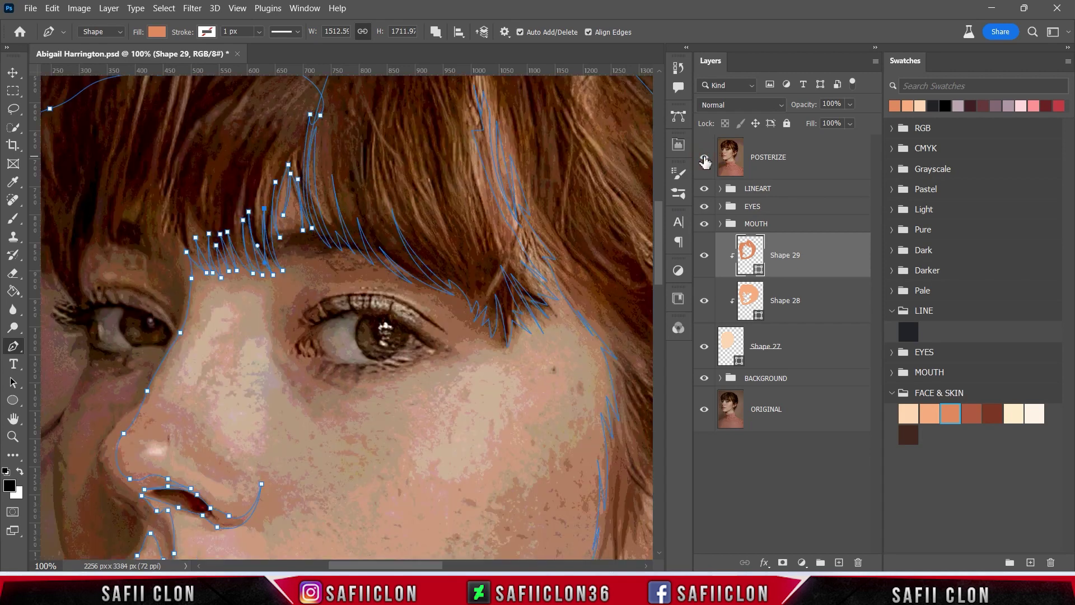
{"action": "left_click", "coordinate": [705, 158]}
Draw a closed shading shape over the eyebrow toward the eye corner.
{"action": "left_click", "coordinate": [296, 226]}
{"action": "left_click_drag", "start_coordinate": [272, 233], "coordinate": [251, 242]}
{"action": "left_click_drag", "start_coordinate": [261, 254], "coordinate": [353, 271]}
{"action": "left_click_drag", "start_coordinate": [407, 286], "coordinate": [476, 330]}
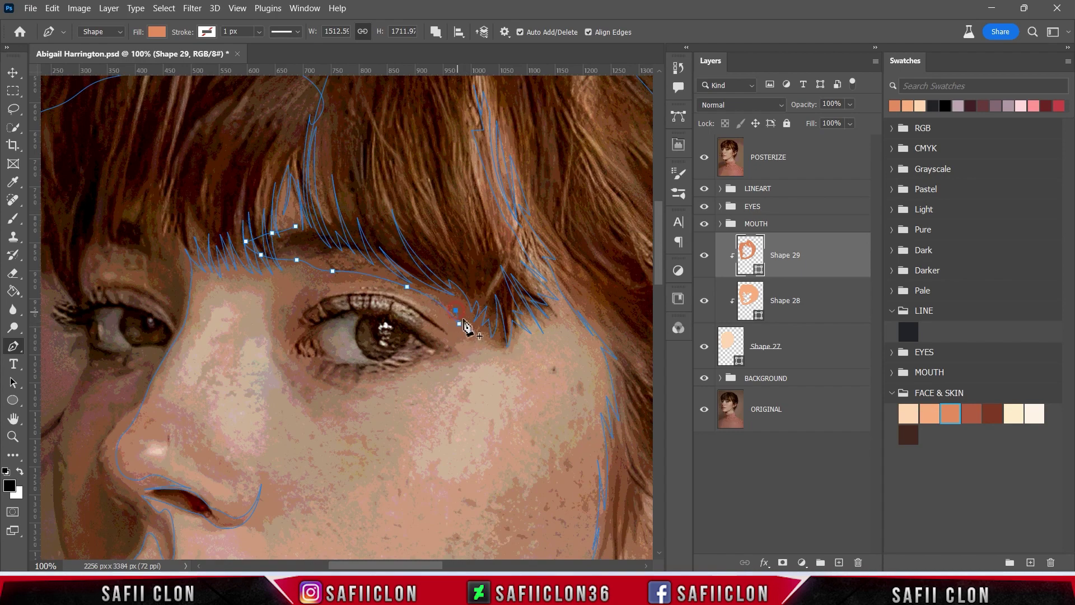
{"action": "left_click", "coordinate": [297, 227]}
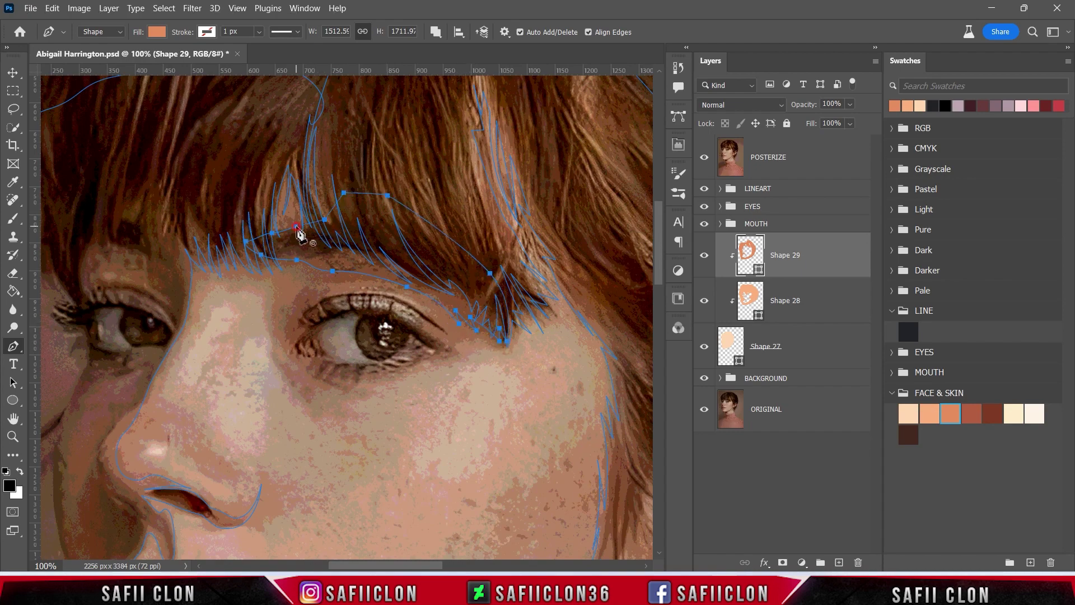
Start the eye-socket shading path, curving it around the outer eye corner.
{"action": "left_click", "coordinate": [380, 271]}
{"action": "left_click_drag", "start_coordinate": [327, 290], "coordinate": [319, 307]}
{"action": "left_click", "coordinate": [705, 157]}
{"action": "mouse_move", "coordinate": [447, 331]}
{"action": "left_mouse_down"}
{"action": "mouse_move", "coordinate": [495, 383]}
{"action": "mouse_move", "coordinate": [455, 338]}
{"action": "left_mouse_up"}
{"action": "left_click", "coordinate": [704, 157]}
{"action": "left_click_drag", "start_coordinate": [320, 309], "coordinate": [241, 351]}
{"action": "left_click", "coordinate": [705, 157]}
{"action": "left_click_drag", "start_coordinate": [433, 339], "coordinate": [468, 393]}
{"action": "left_click", "coordinate": [704, 158]}
Trace the eye shading along the lower eyelid and inner corner, closing it at its start.
{"action": "left_click", "coordinate": [704, 157]}
{"action": "left_click_drag", "start_coordinate": [438, 356], "coordinate": [427, 352]}
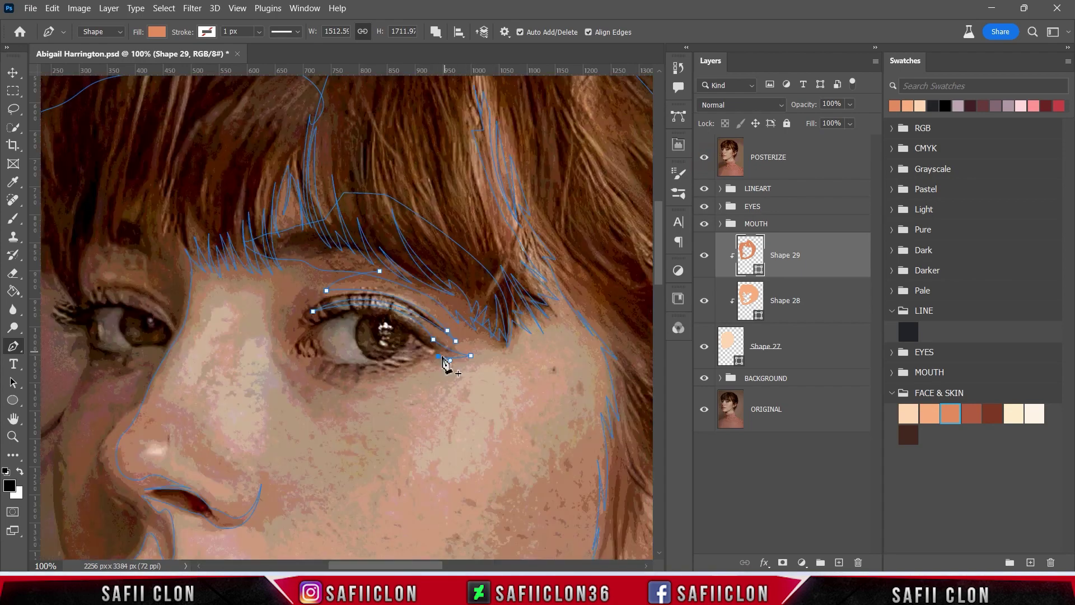
{"action": "left_click", "coordinate": [431, 362]}
{"action": "left_click", "coordinate": [704, 157]}
{"action": "key", "text": "ctrl+comma"}
{"action": "key", "text": "ctrl+comma"}
{"action": "key", "text": "ctrl+comma"}
{"action": "key", "text": "ctrl+comma"}
{"action": "key", "text": "ctrl+comma"}
{"action": "key", "text": "ctrl+comma"}
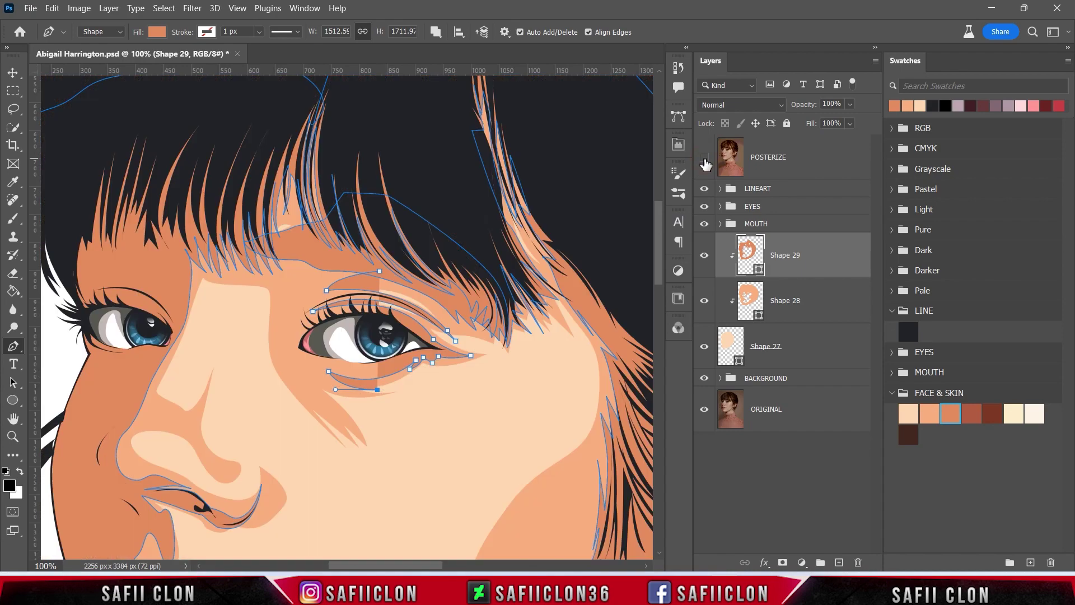
{"action": "left_click", "coordinate": [333, 394]}
{"action": "key", "text": "ctrl+comma"}
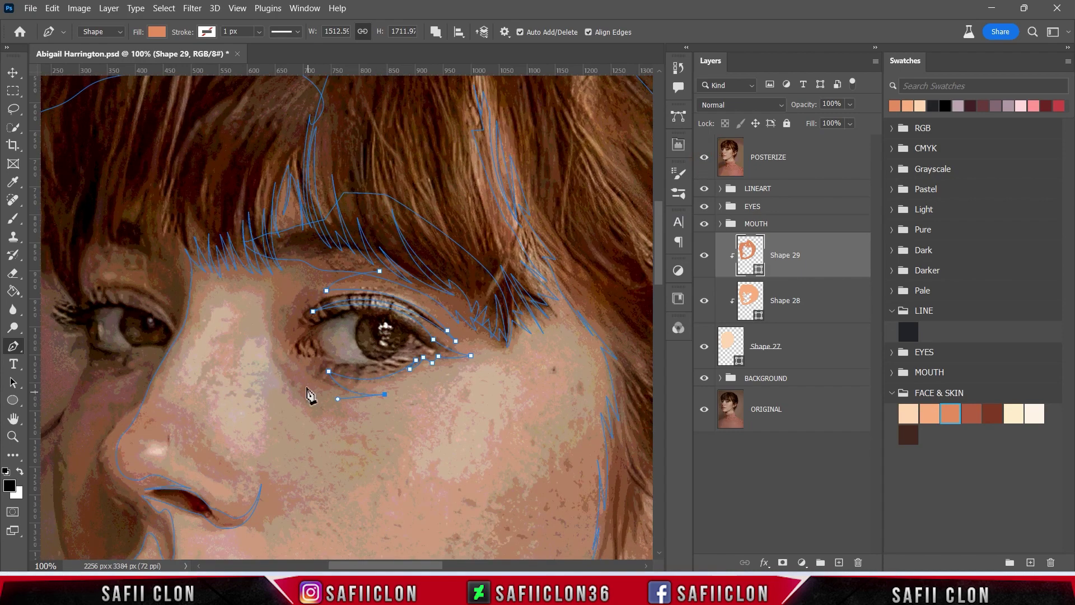
{"action": "left_click", "coordinate": [310, 372]}
{"action": "left_click", "coordinate": [303, 367]}
{"action": "left_click", "coordinate": [292, 323]}
{"action": "mouse_move", "coordinate": [282, 308]}
{"action": "left_mouse_down"}
{"action": "mouse_move", "coordinate": [294, 274]}
{"action": "mouse_move", "coordinate": [326, 290]}
{"action": "left_mouse_up"}
{"action": "left_click", "coordinate": [379, 271]}
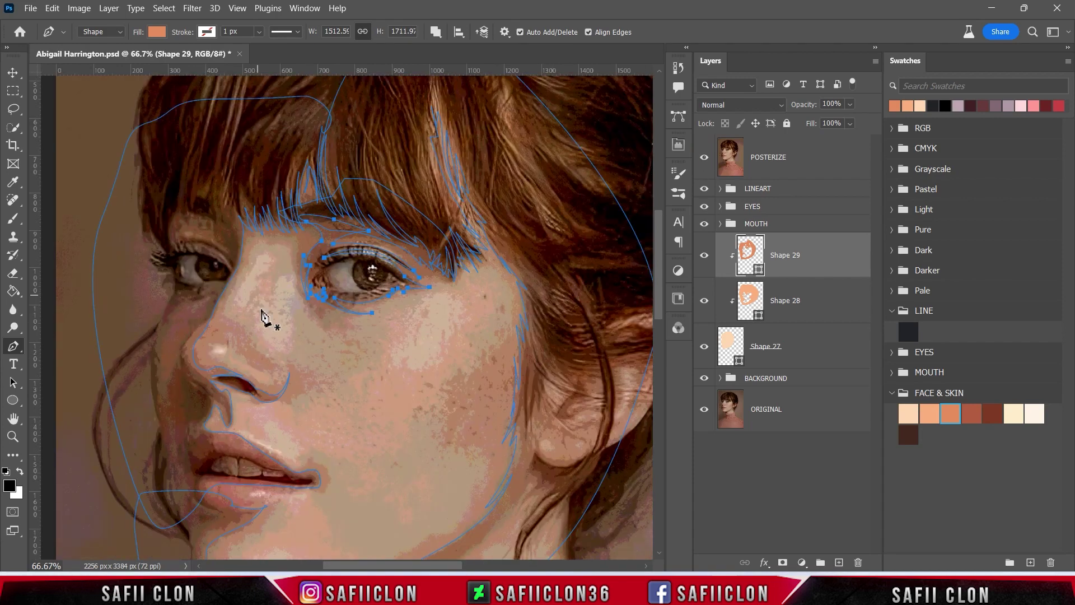
Draw a small curved shape beside the nose bridge.
{"action": "scroll", "coordinate": [308, 365], "scroll_direction": "down", "scroll_amount": 2}
{"action": "scroll", "coordinate": [308, 364], "scroll_direction": "down", "scroll_amount": 1}
{"action": "scroll", "coordinate": [307, 365], "scroll_direction": "left", "scroll_amount": 3}
{"action": "scroll", "coordinate": [437, 444], "scroll_direction": "down", "scroll_amount": 1}
{"action": "left_click", "coordinate": [704, 158]}
{"action": "left_click", "coordinate": [704, 158]}
{"action": "left_click", "coordinate": [704, 157]}
{"action": "left_click", "coordinate": [420, 186]}
{"action": "left_click_drag", "start_coordinate": [437, 205], "coordinate": [444, 218]}
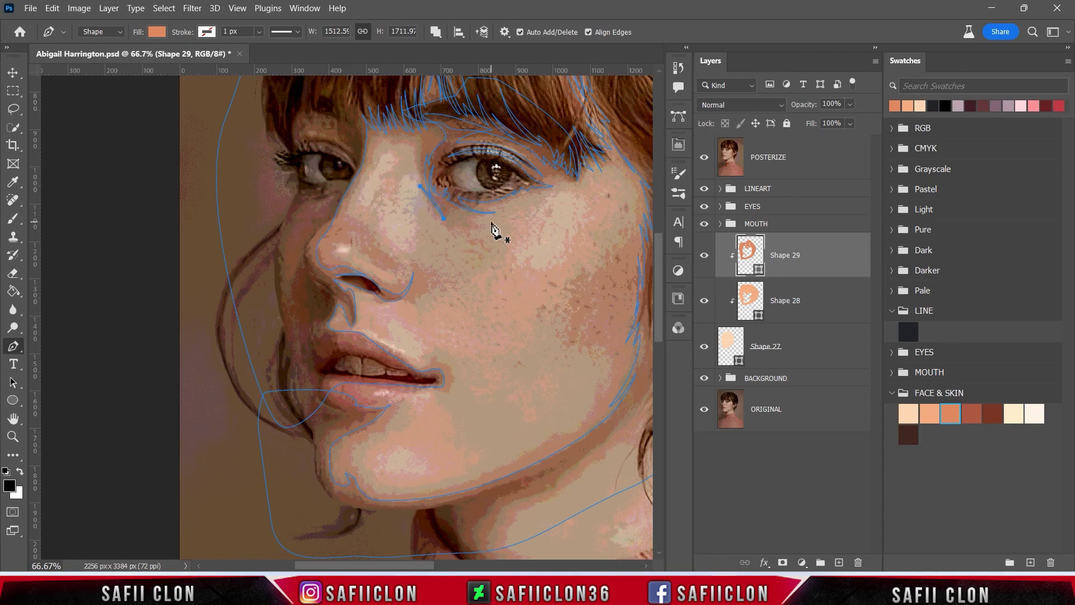
Set Path Operations to Subtract Front Shape so the nose-bridge shape cuts the shading.
{"action": "left_click", "coordinate": [704, 158]}
{"action": "left_click", "coordinate": [436, 32]}
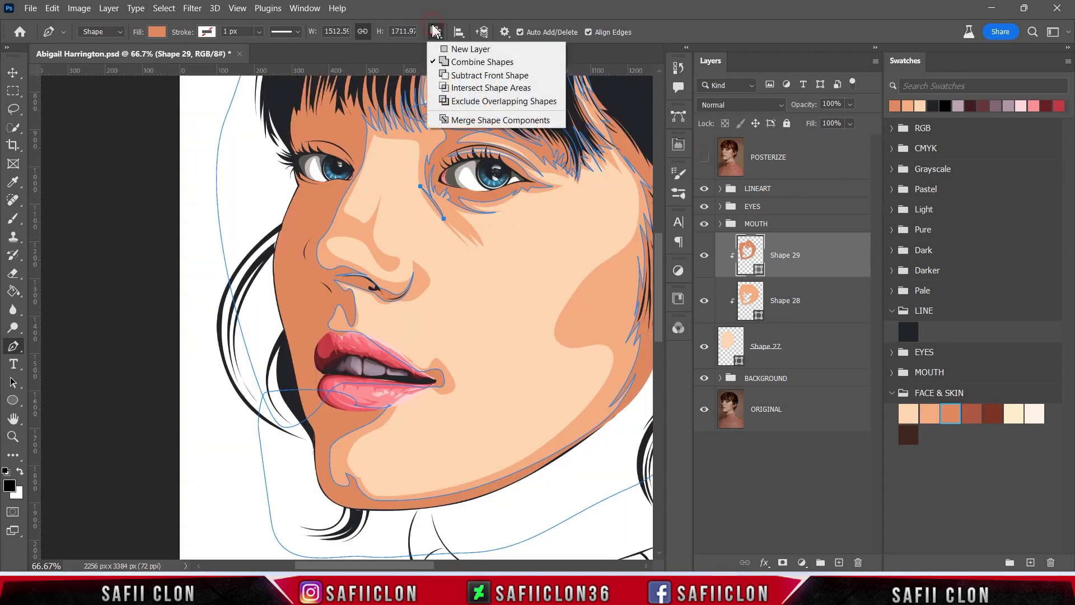
{"action": "left_click", "coordinate": [474, 75]}
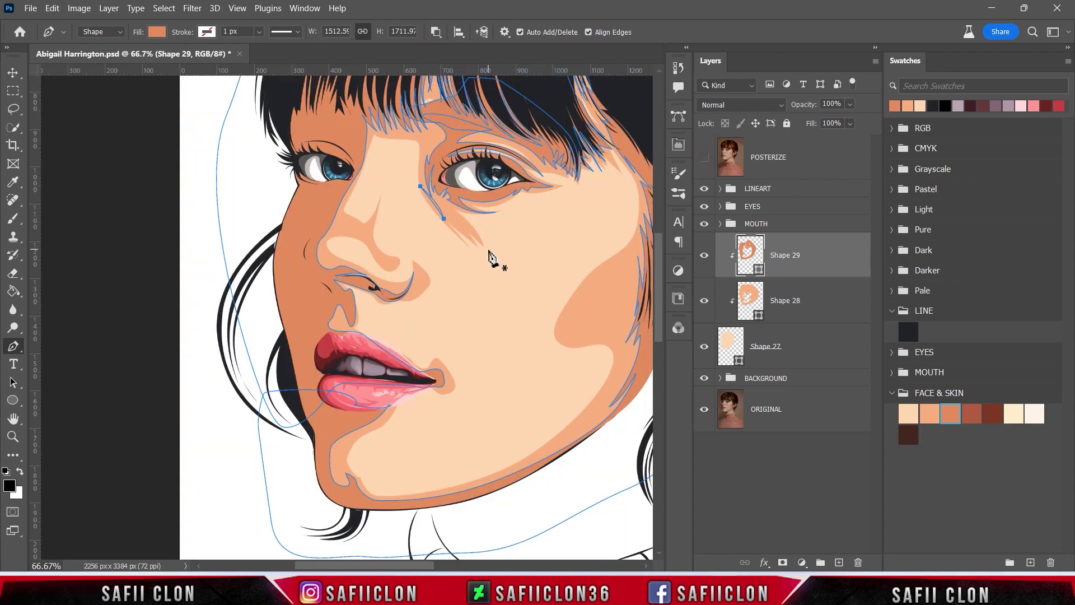
{"action": "left_click", "coordinate": [704, 158]}
{"action": "scroll", "coordinate": [391, 259], "scroll_direction": "up", "scroll_amount": 2}
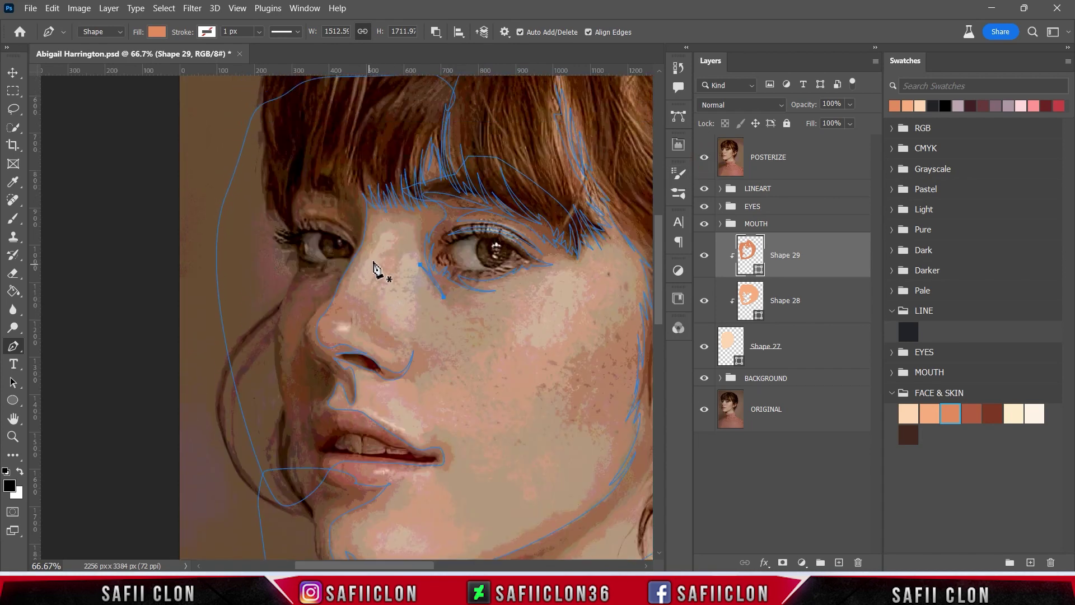
Draw a closed shading shape above the far eyelid with a sharp corner point.
{"action": "left_click", "coordinate": [352, 231]}
{"action": "left_click_drag", "start_coordinate": [309, 215], "coordinate": [297, 215]}
{"action": "left_click", "coordinate": [309, 215], "text": "alt"}
{"action": "left_click_drag", "start_coordinate": [331, 205], "coordinate": [336, 202]}
{"action": "left_click", "coordinate": [352, 231]}
Zoom in and trace a second path along the far eyelid toward the eye corner.
{"action": "key", "text": "ctrl+plus"}
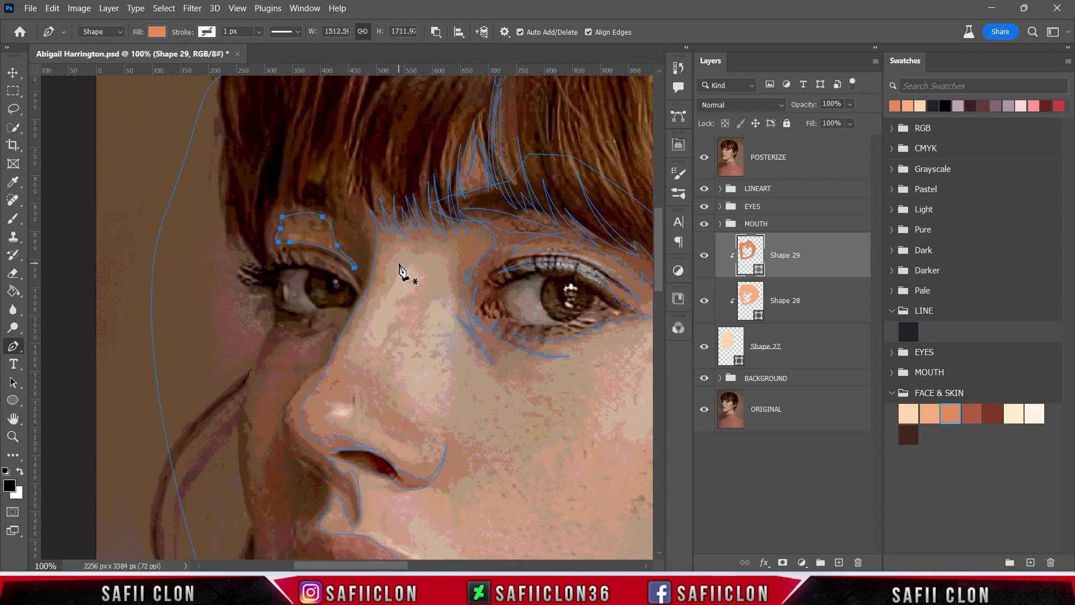
{"action": "left_click", "coordinate": [706, 161]}
{"action": "left_click", "coordinate": [704, 158]}
{"action": "left_click", "coordinate": [335, 263]}
{"action": "left_click_drag", "start_coordinate": [282, 253], "coordinate": [244, 262]}
{"action": "left_click_drag", "start_coordinate": [311, 246], "coordinate": [294, 261]}
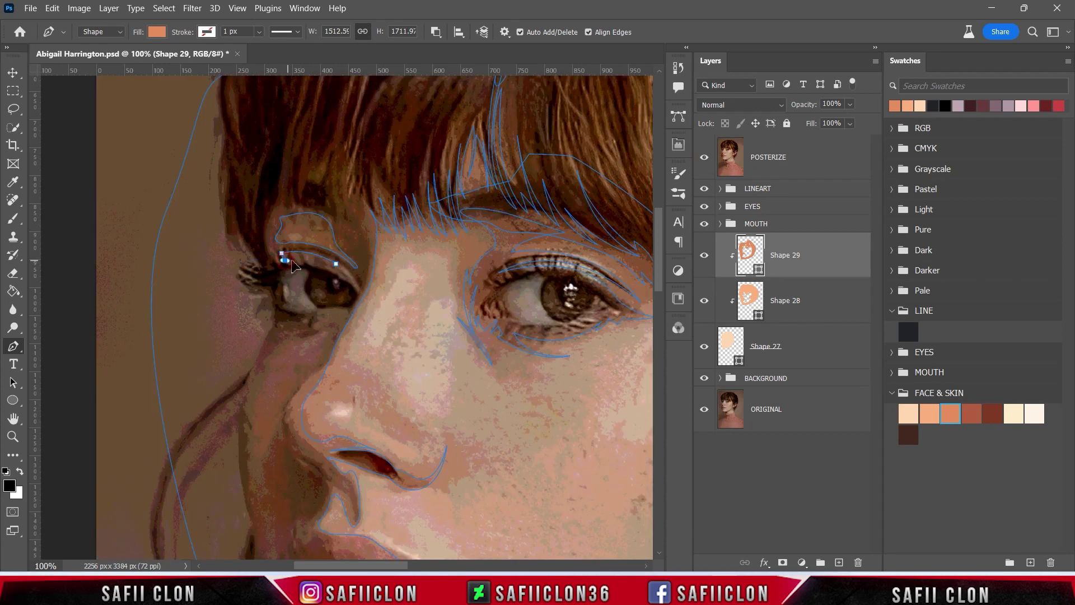
{"action": "left_click", "coordinate": [345, 278]}
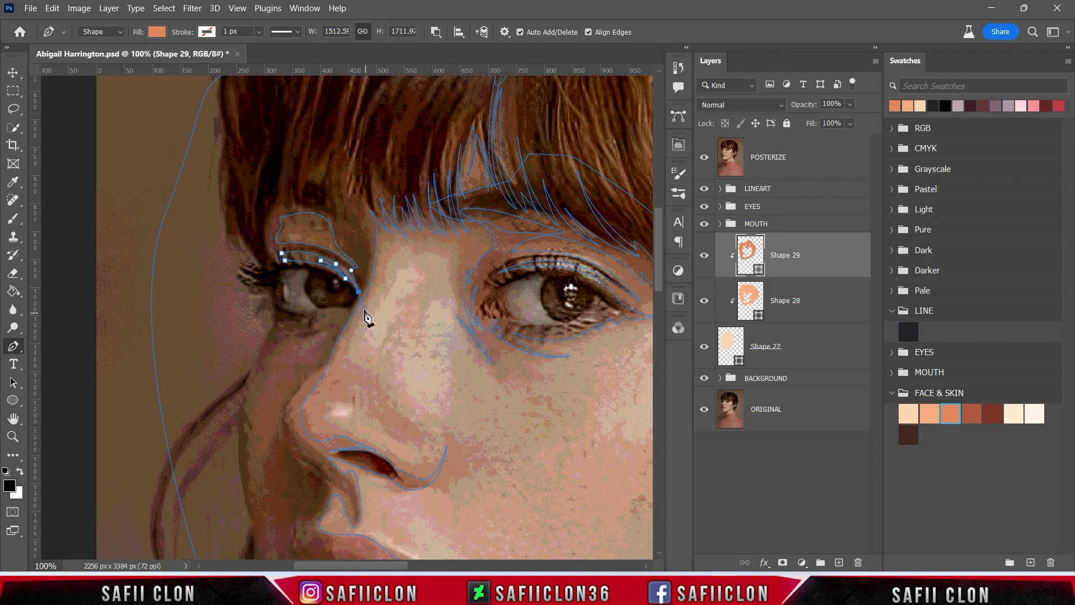
{"action": "left_click", "coordinate": [319, 260]}
Trace a shading shape down the far cheek and back up.
{"action": "scroll", "coordinate": [342, 216], "scroll_direction": "down", "scroll_amount": 3}
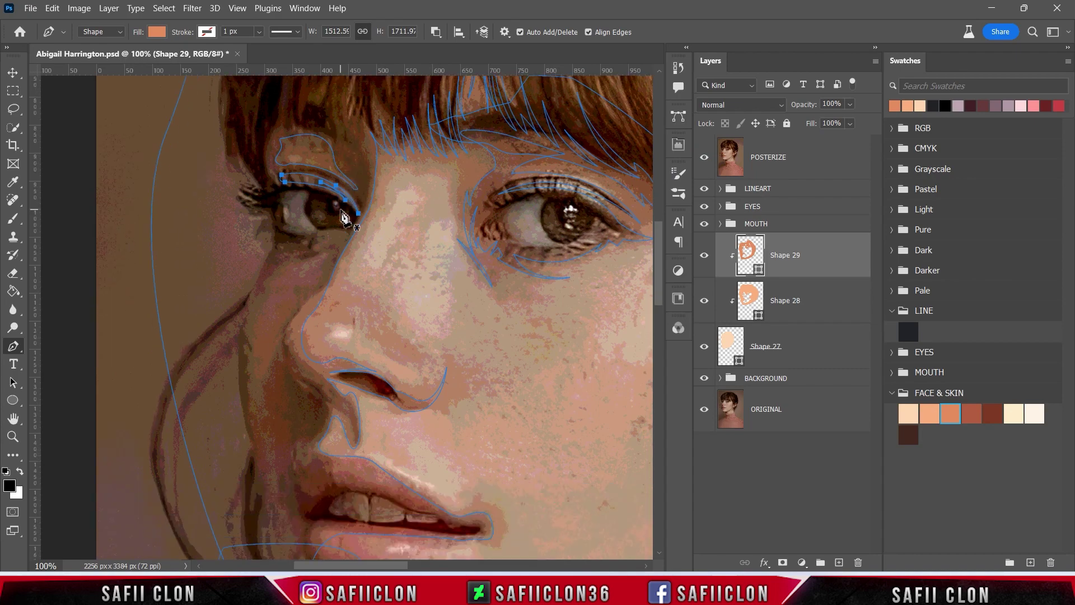
{"action": "scroll", "coordinate": [343, 216], "scroll_direction": "down", "scroll_amount": 1}
{"action": "left_click", "coordinate": [284, 263]}
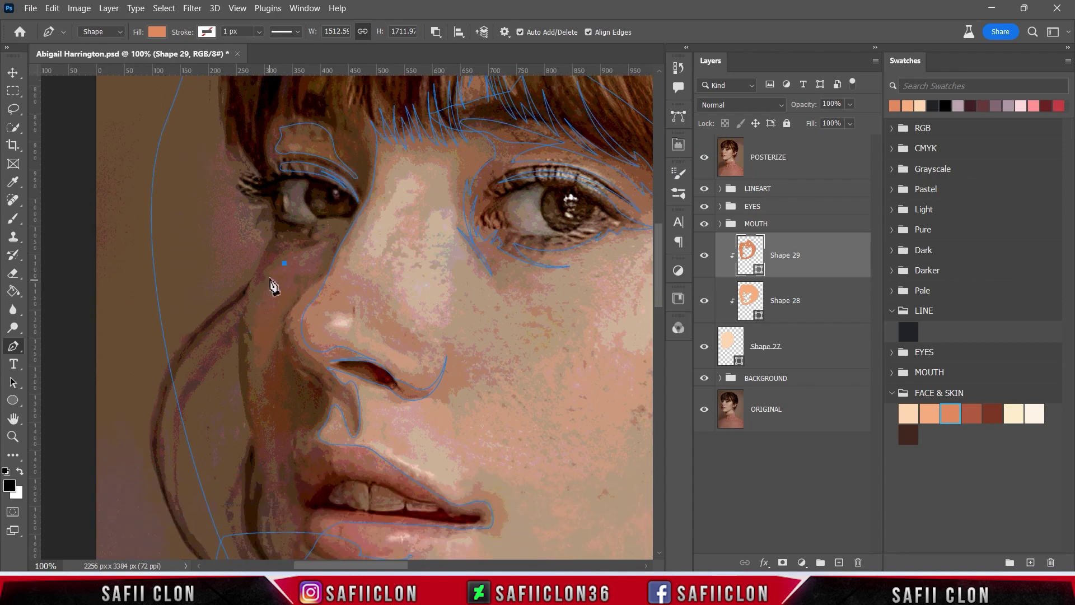
{"action": "left_click_drag", "start_coordinate": [269, 273], "coordinate": [287, 277]}
{"action": "left_click", "coordinate": [258, 305]}
{"action": "left_click_drag", "start_coordinate": [255, 363], "coordinate": [259, 387]}
{"action": "left_click_drag", "start_coordinate": [284, 324], "coordinate": [281, 325]}
{"action": "left_click", "coordinate": [292, 299]}
{"action": "left_click", "coordinate": [297, 275]}
{"action": "mouse_move", "coordinate": [321, 270]}
{"action": "left_mouse_down"}
{"action": "mouse_move", "coordinate": [332, 241]}
{"action": "mouse_move", "coordinate": [287, 273]}
{"action": "mouse_move", "coordinate": [294, 281]}
{"action": "left_mouse_up"}
Trace a shading path beside the mouth corner along the lips.
{"action": "scroll", "coordinate": [375, 302], "scroll_direction": "down", "scroll_amount": 3}
{"action": "left_click", "coordinate": [705, 158]}
{"action": "scroll", "coordinate": [336, 355], "scroll_direction": "down", "scroll_amount": 3}
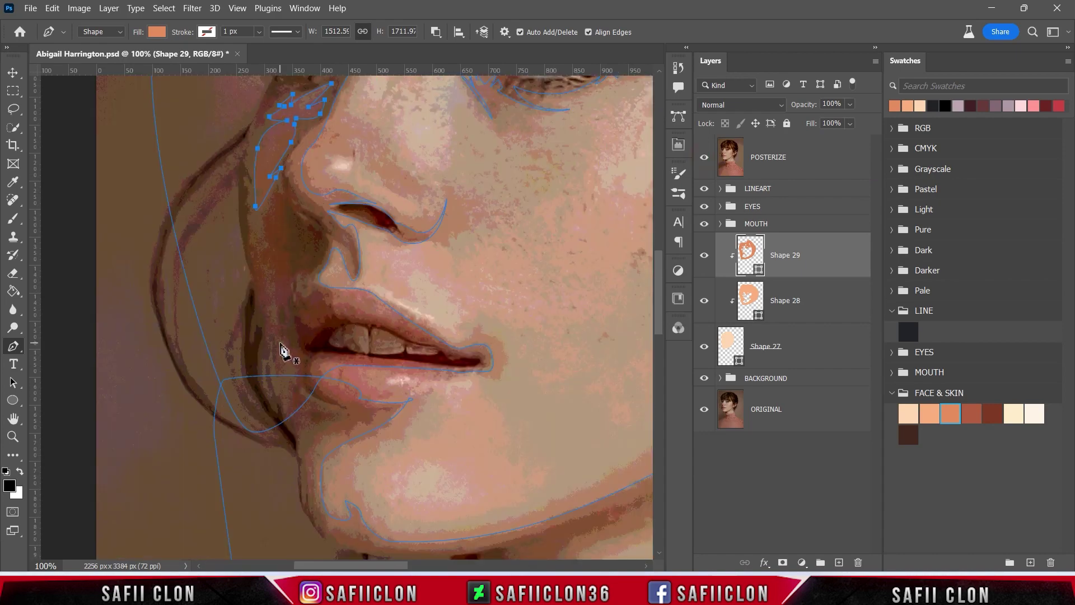
{"action": "left_click", "coordinate": [284, 339]}
{"action": "mouse_move", "coordinate": [301, 383]}
{"action": "left_mouse_down"}
{"action": "mouse_move", "coordinate": [309, 395]}
{"action": "mouse_move", "coordinate": [293, 375]}
{"action": "left_mouse_up"}
{"action": "left_click", "coordinate": [290, 377]}
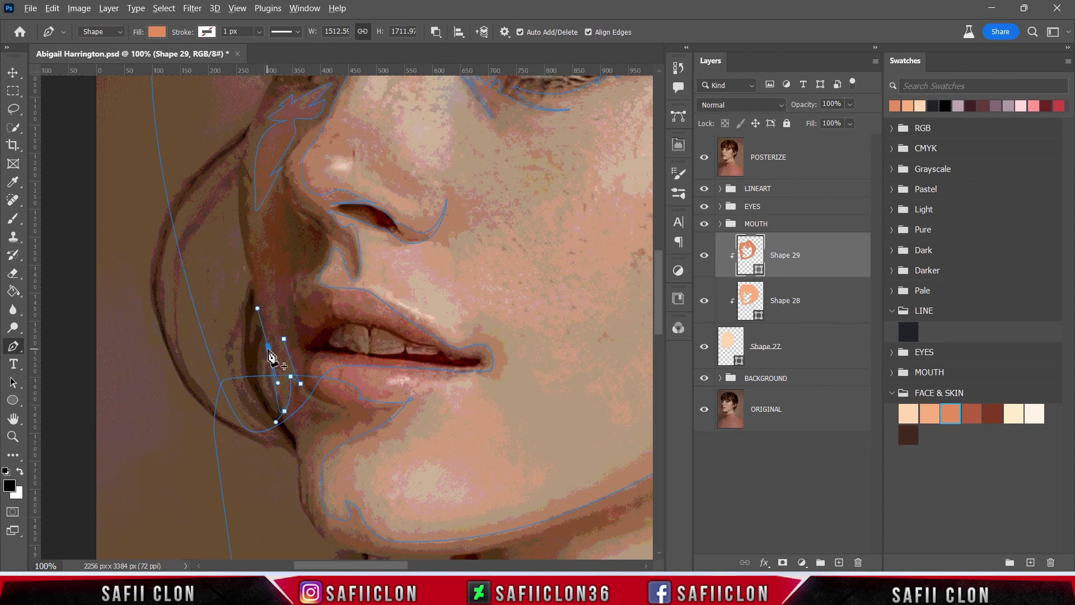
{"action": "left_click", "coordinate": [270, 301]}
{"action": "left_click", "coordinate": [284, 364]}
{"action": "left_click", "coordinate": [704, 159]}
{"action": "scroll", "coordinate": [561, 261], "scroll_direction": "down", "scroll_amount": 2}
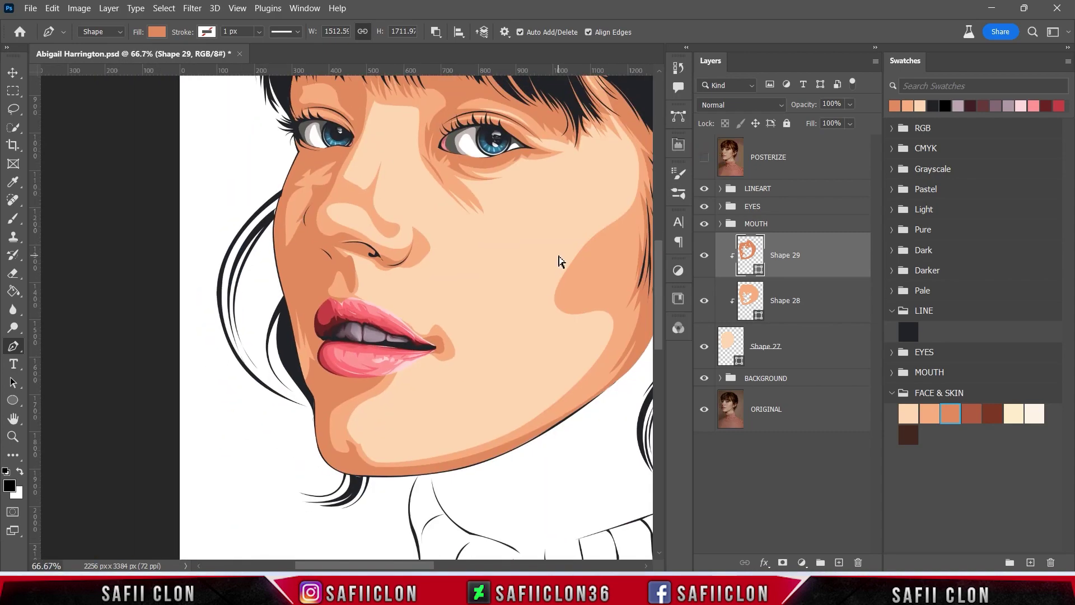
Review the artwork and set Path Operations to New Layer.
{"action": "scroll", "coordinate": [561, 261], "scroll_direction": "down", "scroll_amount": 2}
{"action": "scroll", "coordinate": [562, 261], "scroll_direction": "down", "scroll_amount": 1}
{"action": "scroll", "coordinate": [562, 261], "scroll_direction": "up", "scroll_amount": 2}
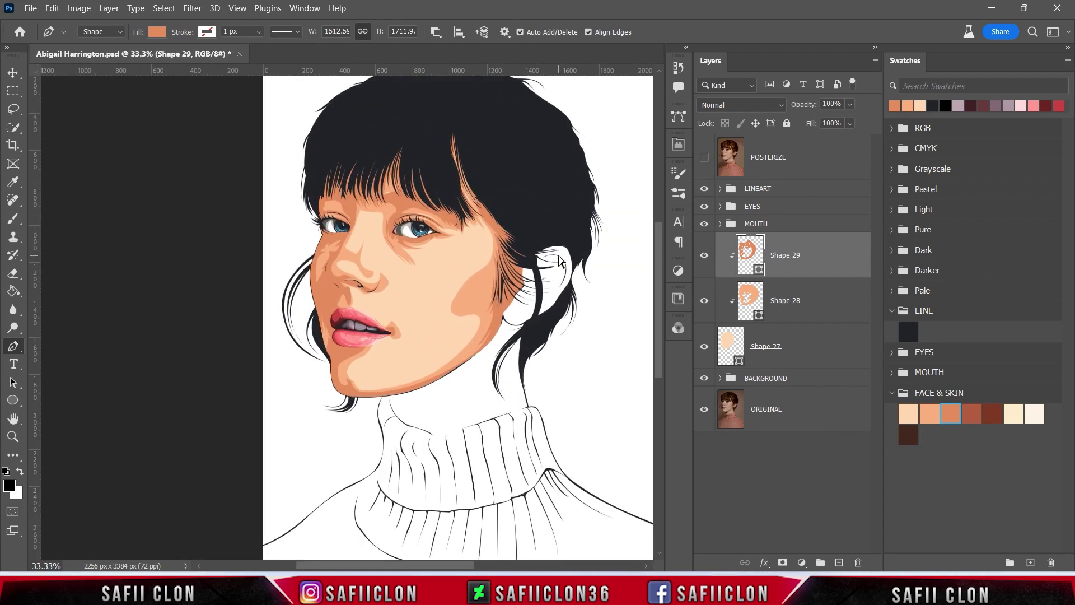
{"action": "scroll", "coordinate": [560, 261], "scroll_direction": "up", "scroll_amount": 1}
{"action": "left_click", "coordinate": [705, 159]}
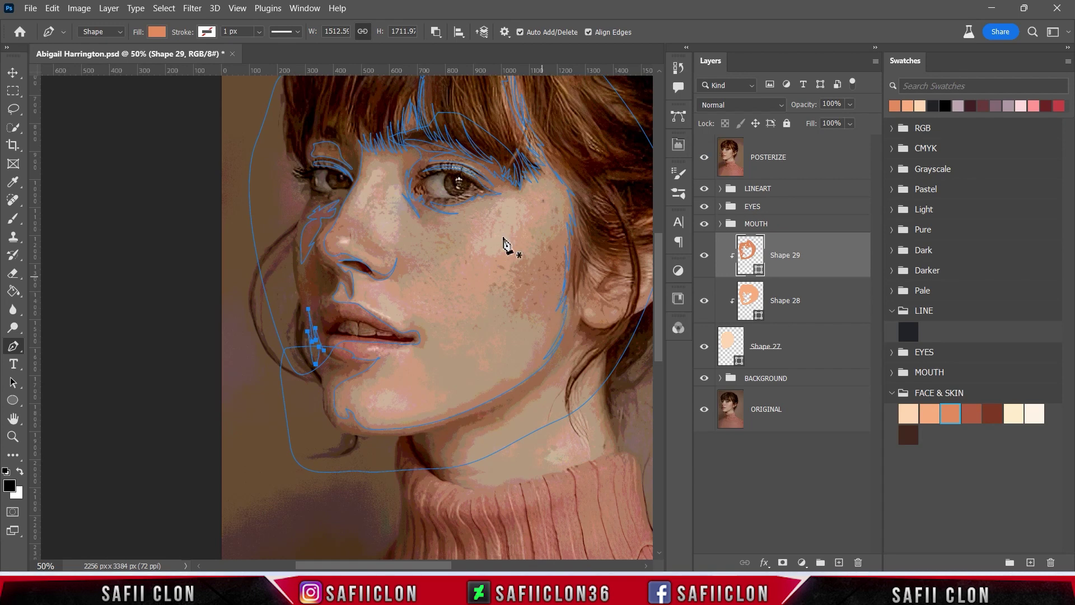
{"action": "left_click", "coordinate": [436, 35]}
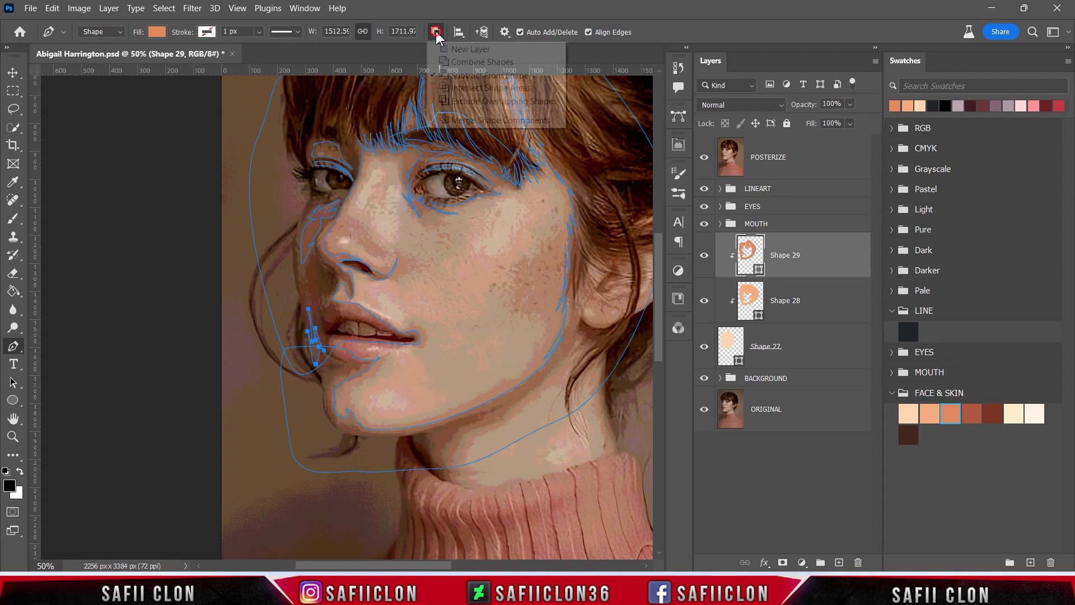
{"action": "left_click", "coordinate": [457, 50]}
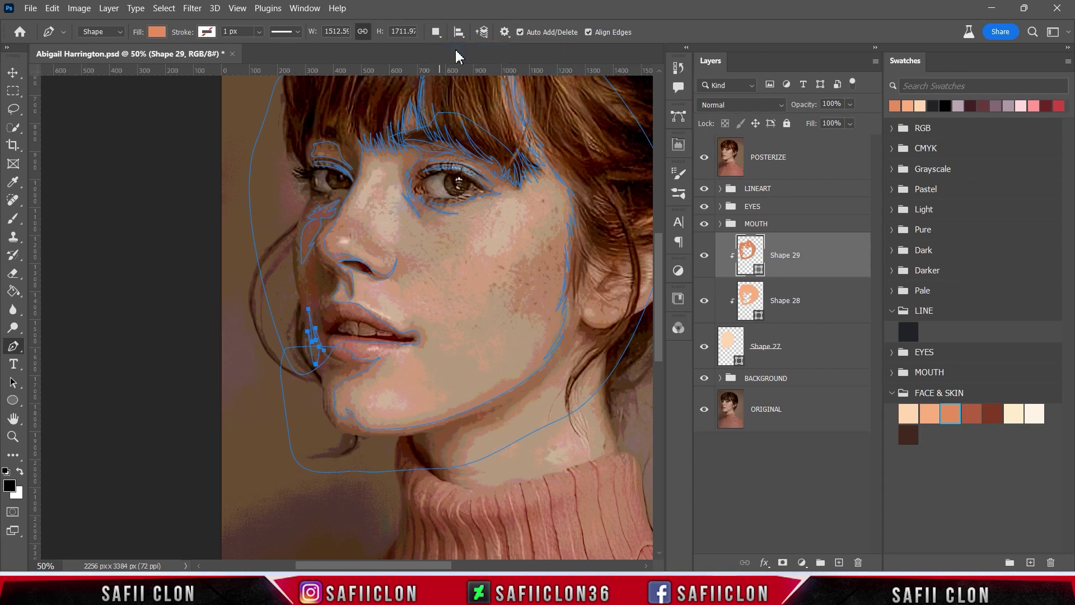
Save the document and place Shape 30's first anchor below the lower lip.
{"action": "left_click", "coordinate": [706, 159]}
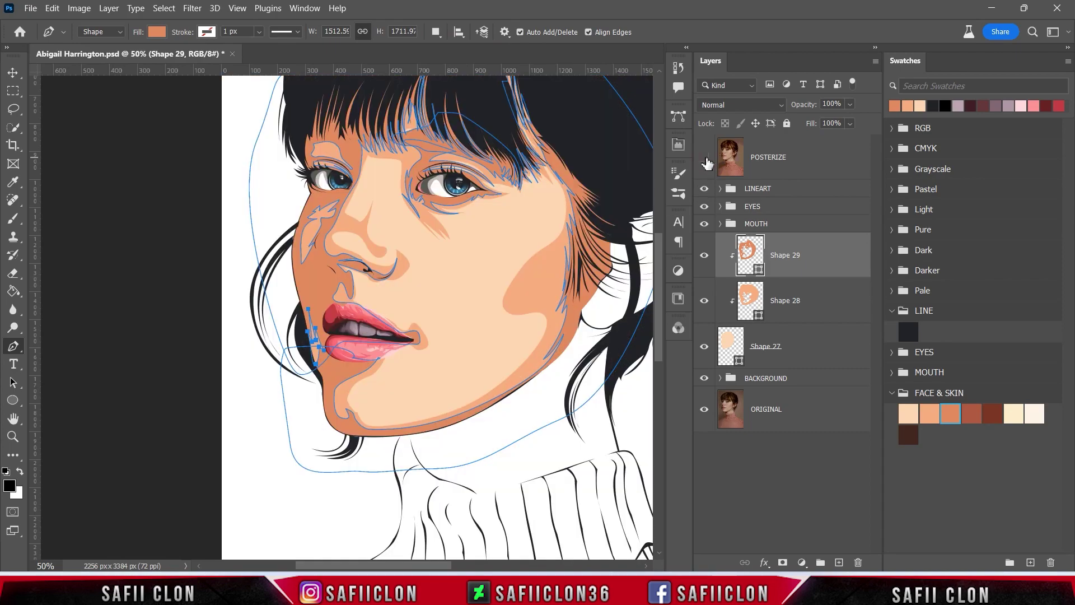
{"action": "left_click", "coordinate": [704, 157]}
{"action": "key", "text": "ctrl+s"}
{"action": "key", "text": "ctrl+plus"}
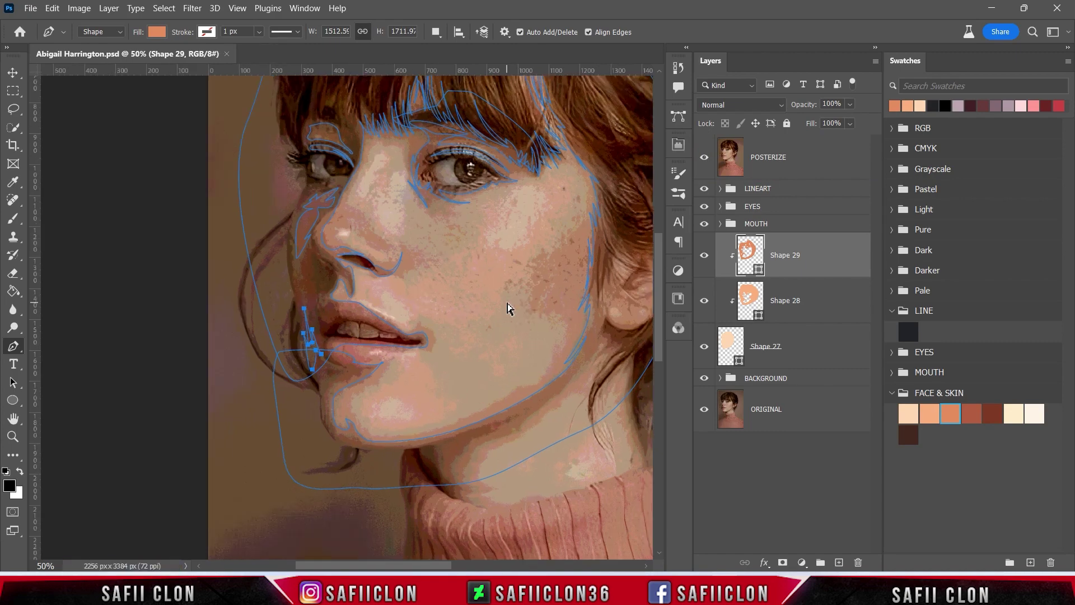
{"action": "left_click", "coordinate": [335, 367]}
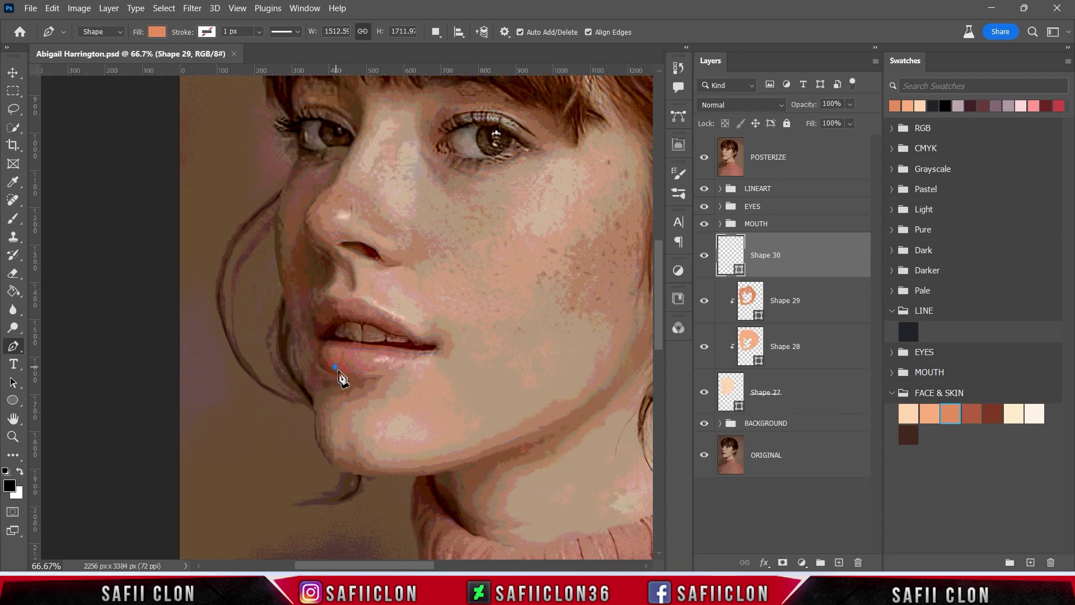
Pen-trace Shape 30 from the chin along the jawline down toward the neck.
{"action": "left_click", "coordinate": [373, 379]}
{"action": "left_click", "coordinate": [321, 416]}
{"action": "left_click_drag", "start_coordinate": [320, 431], "coordinate": [324, 429]}
{"action": "left_click", "coordinate": [360, 465]}
{"action": "left_click", "coordinate": [393, 472]}
{"action": "left_click_drag", "start_coordinate": [550, 436], "coordinate": [579, 422]}
{"action": "scroll", "coordinate": [579, 426], "scroll_direction": "right", "scroll_amount": 5}
{"action": "left_click", "coordinate": [705, 157]}
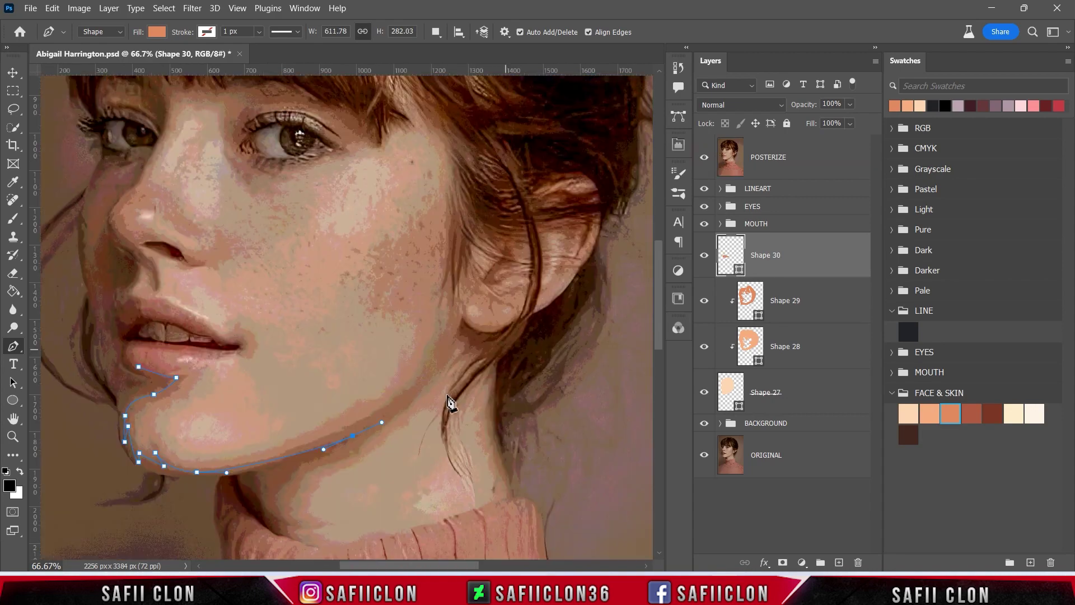
{"action": "left_click", "coordinate": [334, 521]}
{"action": "scroll", "coordinate": [333, 520], "scroll_direction": "up", "scroll_amount": 3}
Continue the outline up the far cheek, then back down beside the nose.
{"action": "left_click", "coordinate": [251, 502]}
{"action": "left_click", "coordinate": [223, 269]}
{"action": "left_click", "coordinate": [241, 239]}
{"action": "left_click", "coordinate": [255, 234]}
{"action": "left_click", "coordinate": [254, 301]}
{"action": "left_click", "coordinate": [704, 157]}
{"action": "left_click", "coordinate": [266, 340]}
{"action": "left_click", "coordinate": [290, 293]}
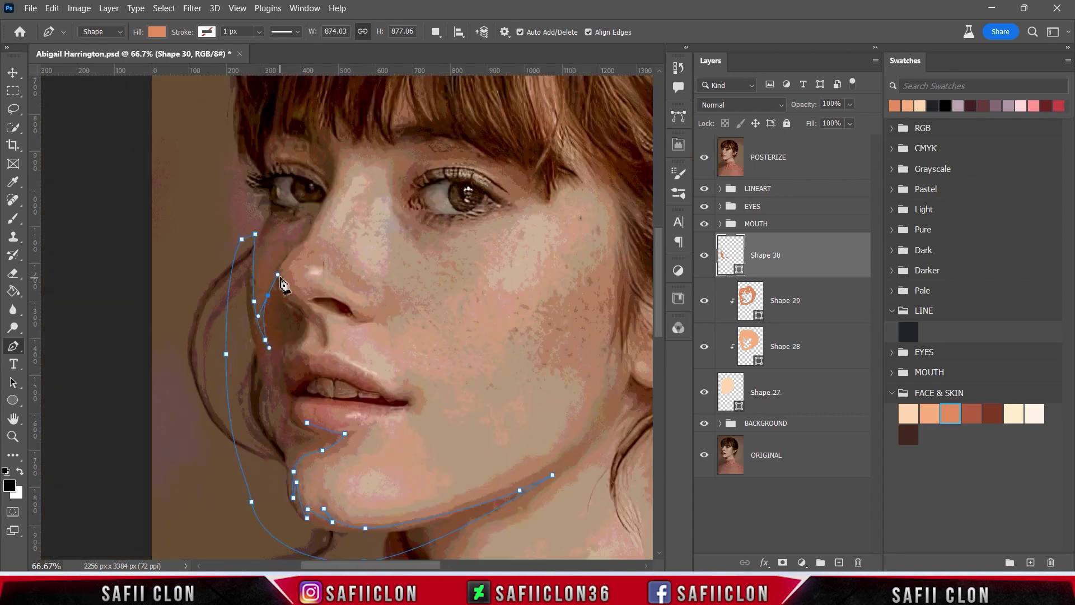
{"action": "left_click_drag", "start_coordinate": [323, 323], "coordinate": [327, 333]}
{"action": "left_click", "coordinate": [704, 156]}
Trace around the upper and lower lips, close the shape, and open its fill colour.
{"action": "left_click", "coordinate": [305, 335]}
{"action": "left_click", "coordinate": [282, 356]}
{"action": "left_click", "coordinate": [303, 379]}
{"action": "left_click", "coordinate": [384, 396]}
{"action": "left_click", "coordinate": [704, 157]}
{"action": "left_click", "coordinate": [413, 404]}
{"action": "left_click", "coordinate": [393, 406]}
{"action": "left_click", "coordinate": [358, 419]}
{"action": "left_click", "coordinate": [309, 411]}
{"action": "left_click", "coordinate": [307, 422]}
{"action": "scroll", "coordinate": [470, 381], "scroll_direction": "down", "scroll_amount": 1}
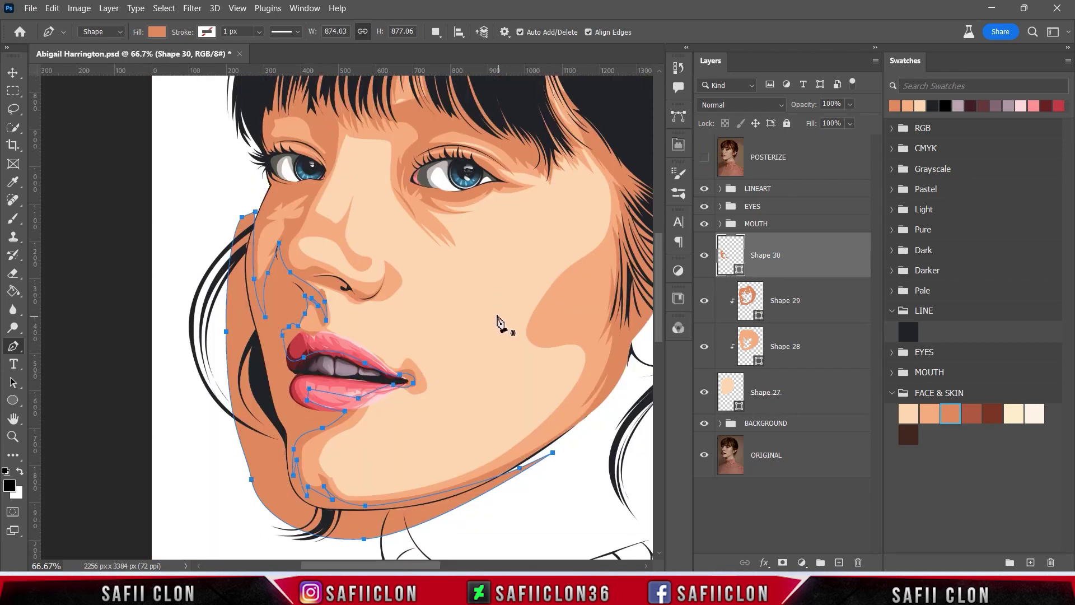
{"action": "double_click", "coordinate": [739, 272]}
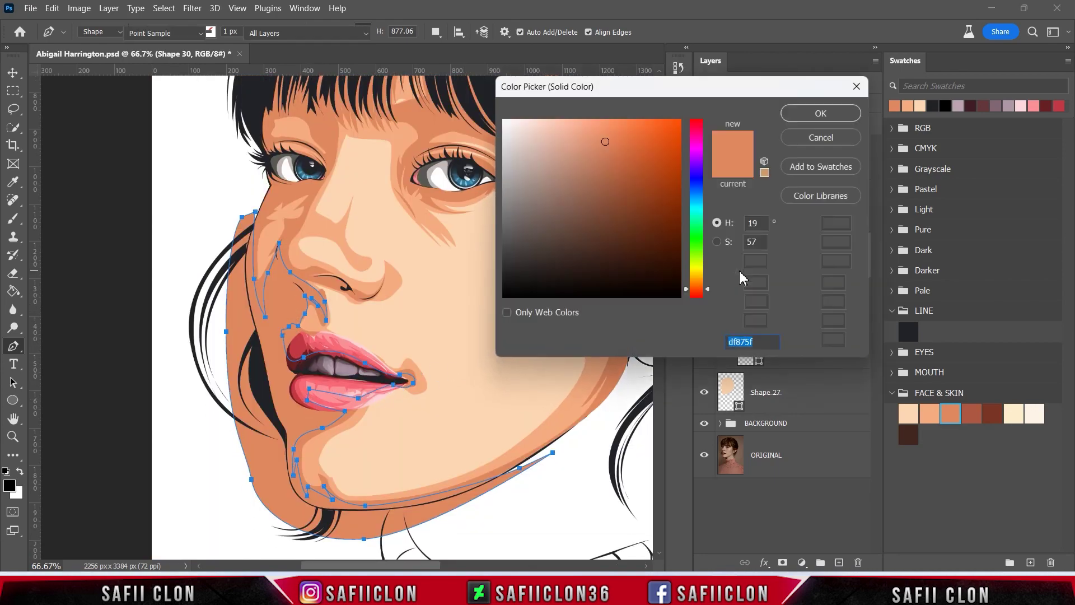
Fill Shape 30 with a darker reddish-brown and set path operations to Combine Shapes.
{"action": "left_click", "coordinate": [970, 413]}
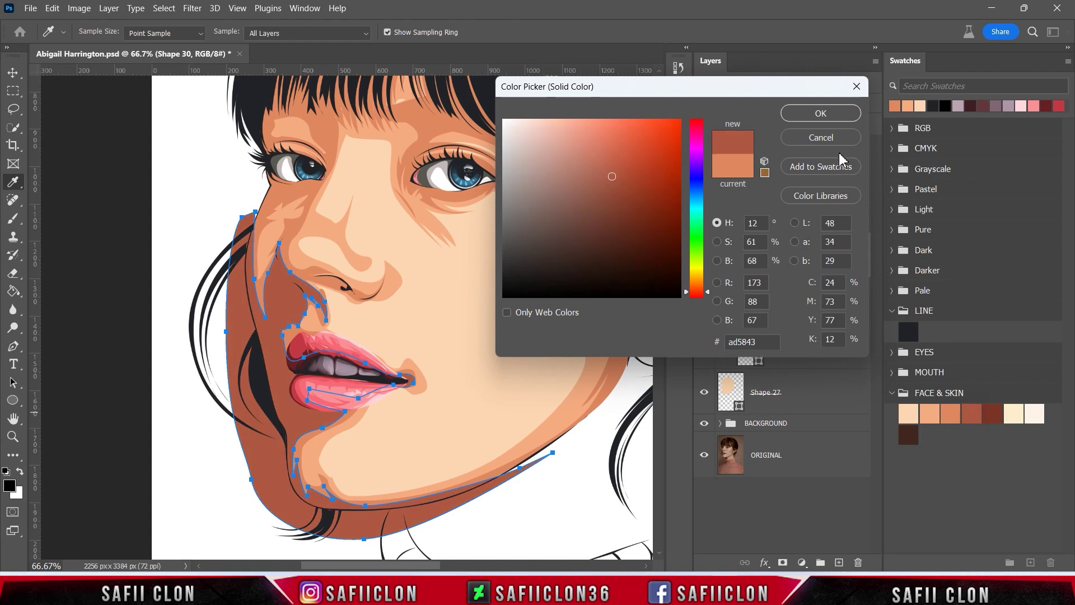
{"action": "left_click", "coordinate": [830, 114]}
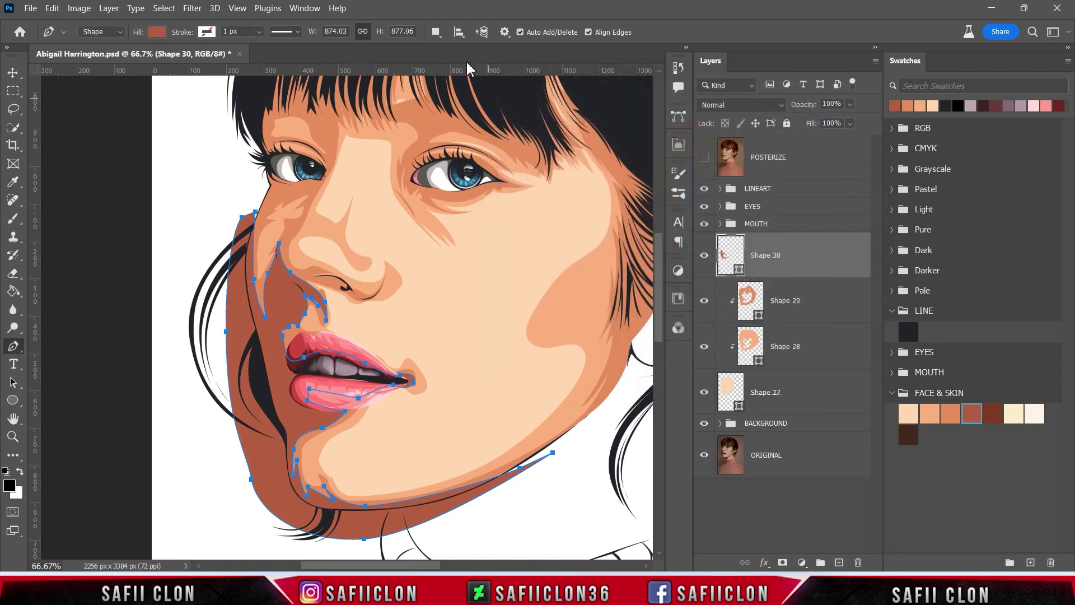
{"action": "left_click", "coordinate": [436, 33]}
{"action": "left_click", "coordinate": [456, 60]}
Create a clipping mask for Shape 30 onto the face layer below and review the portrait.
{"action": "right_click", "coordinate": [795, 258]}
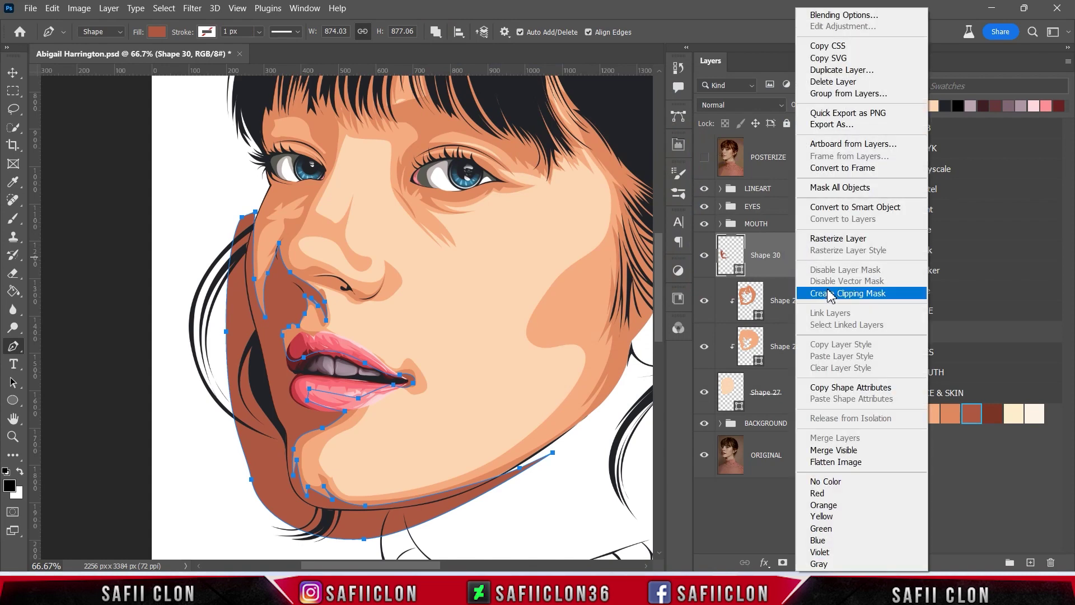
{"action": "left_click", "coordinate": [823, 292]}
{"action": "key", "text": "ctrl+minus"}
{"action": "key", "text": "Return"}
{"action": "key", "text": "ctrl+minus"}
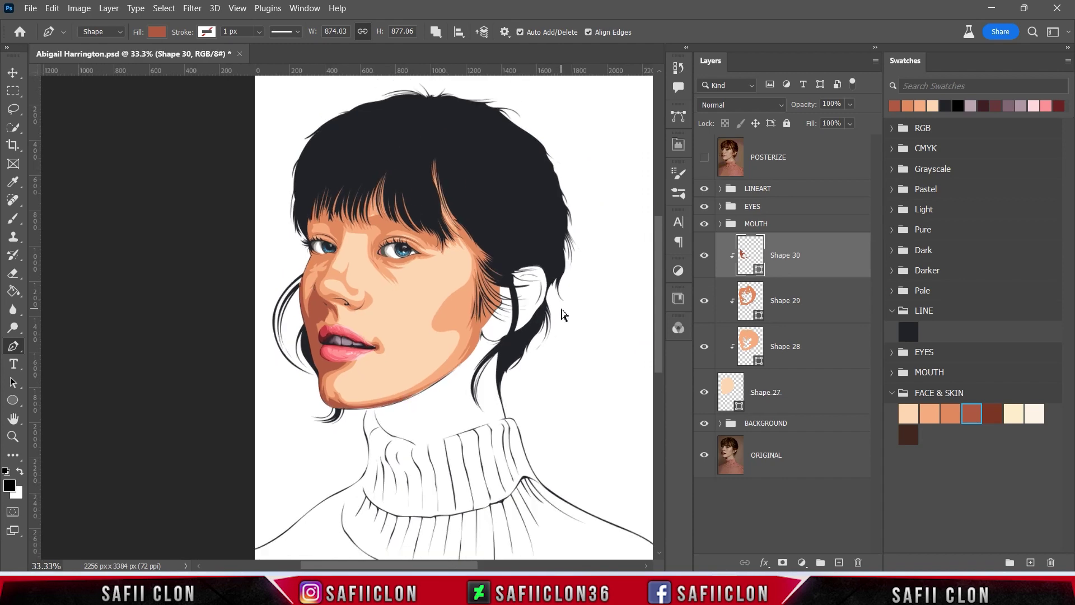
{"action": "key", "text": "ctrl+minus"}
{"action": "key", "text": "ctrl+plus"}
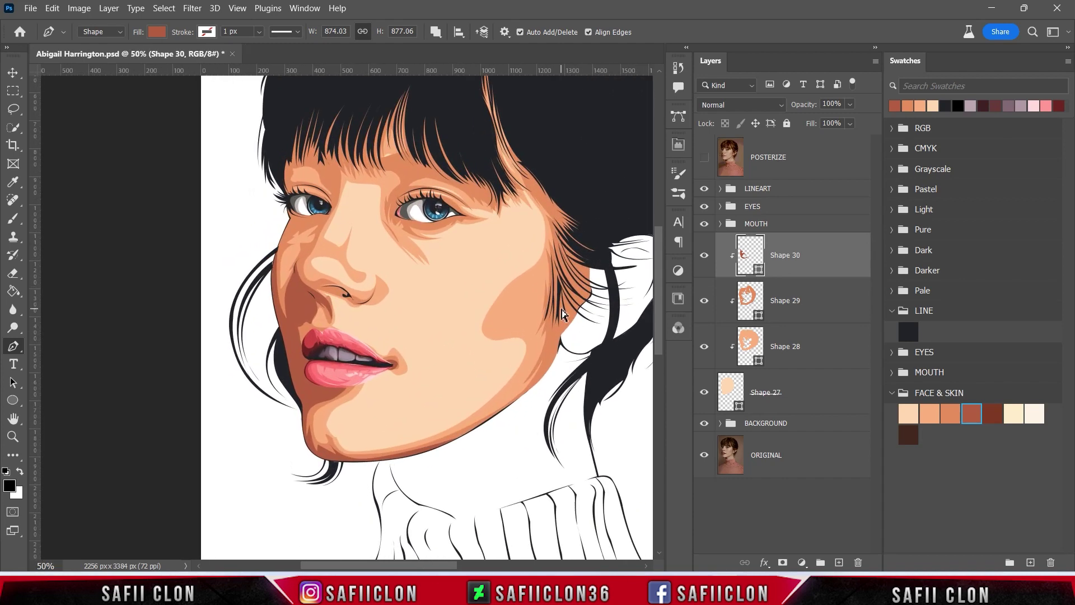
Compare against the POSTERIZE reference and start a new shading path near the ear.
{"action": "scroll", "coordinate": [504, 308], "scroll_direction": "up", "scroll_amount": 2}
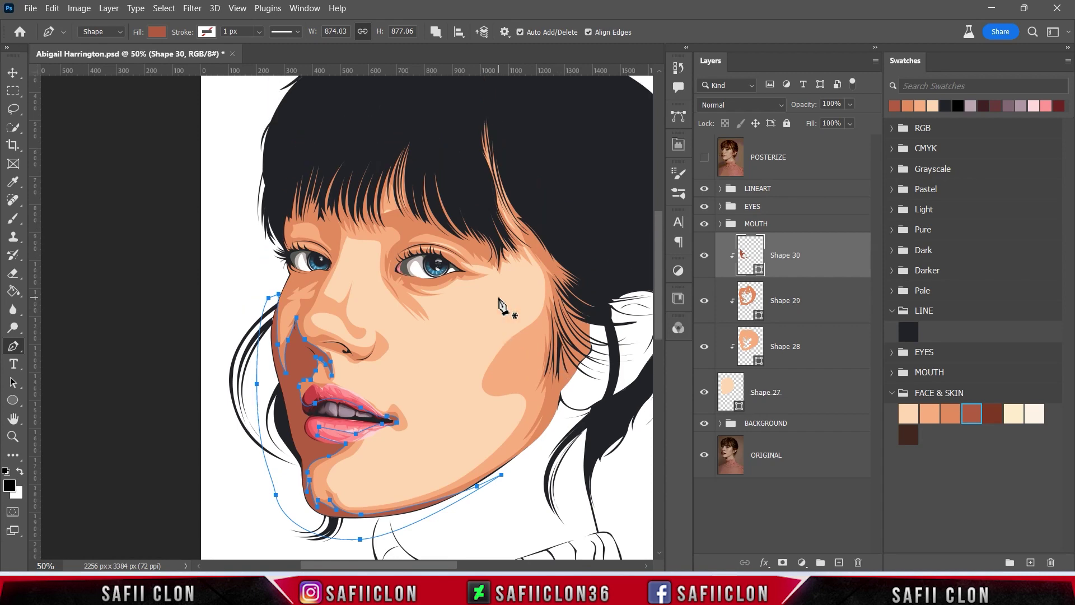
{"action": "scroll", "coordinate": [504, 307], "scroll_direction": "up", "scroll_amount": 1}
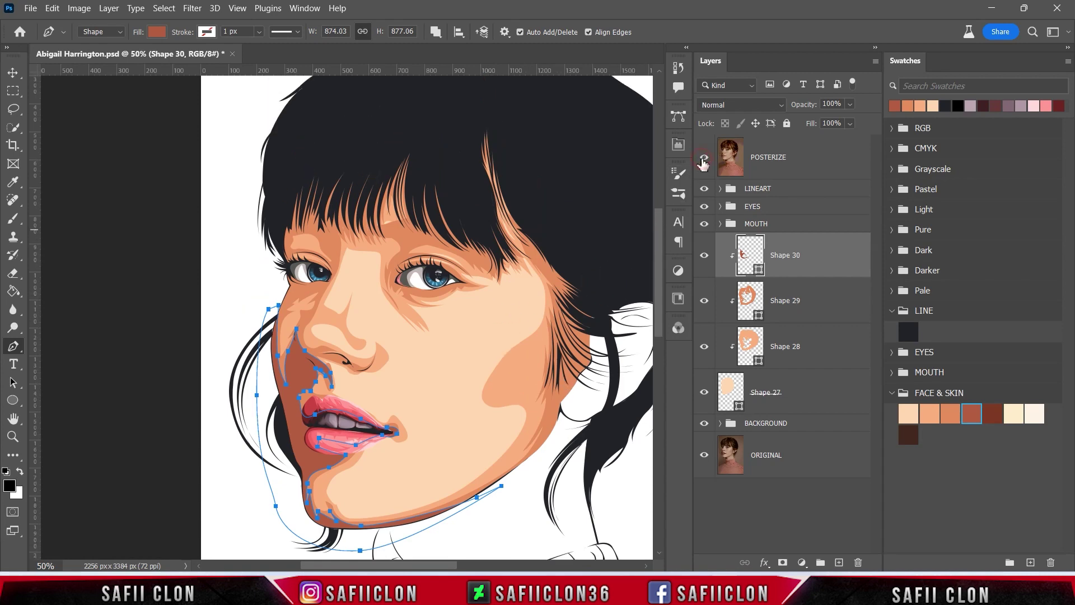
{"action": "left_click", "coordinate": [703, 161]}
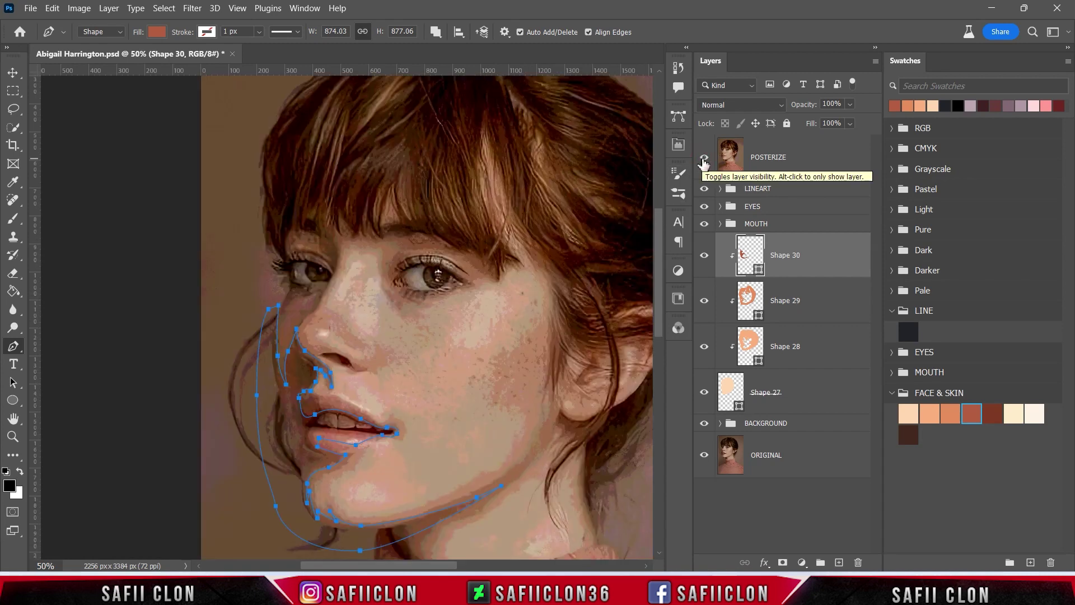
{"action": "left_click", "coordinate": [703, 161]}
{"action": "left_click", "coordinate": [703, 161]}
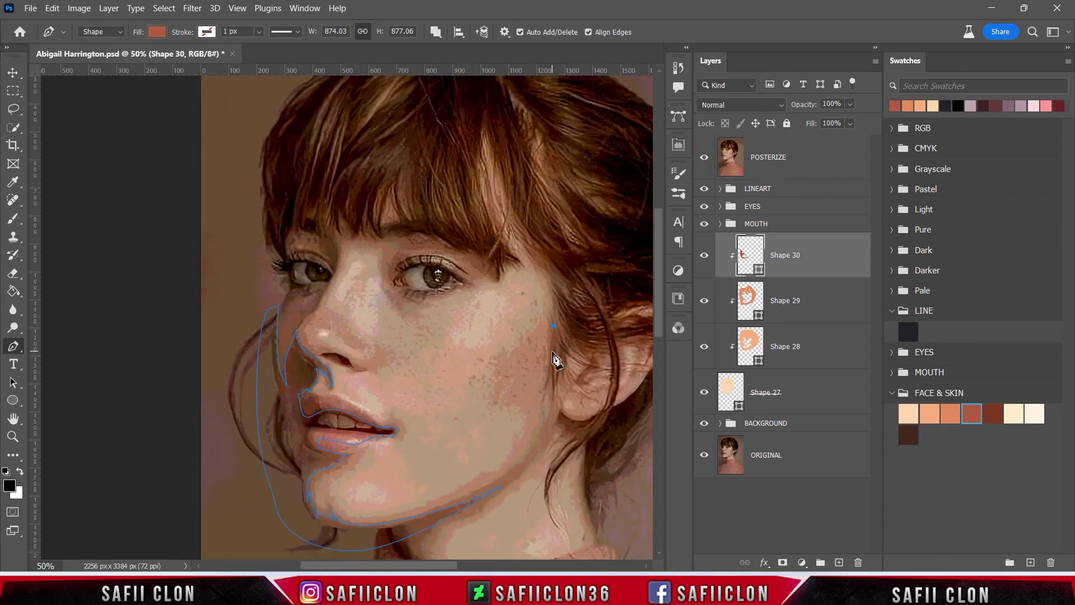
{"action": "scroll", "coordinate": [554, 393], "scroll_direction": "up", "scroll_amount": 1}
{"action": "left_click", "coordinate": [410, 423]}
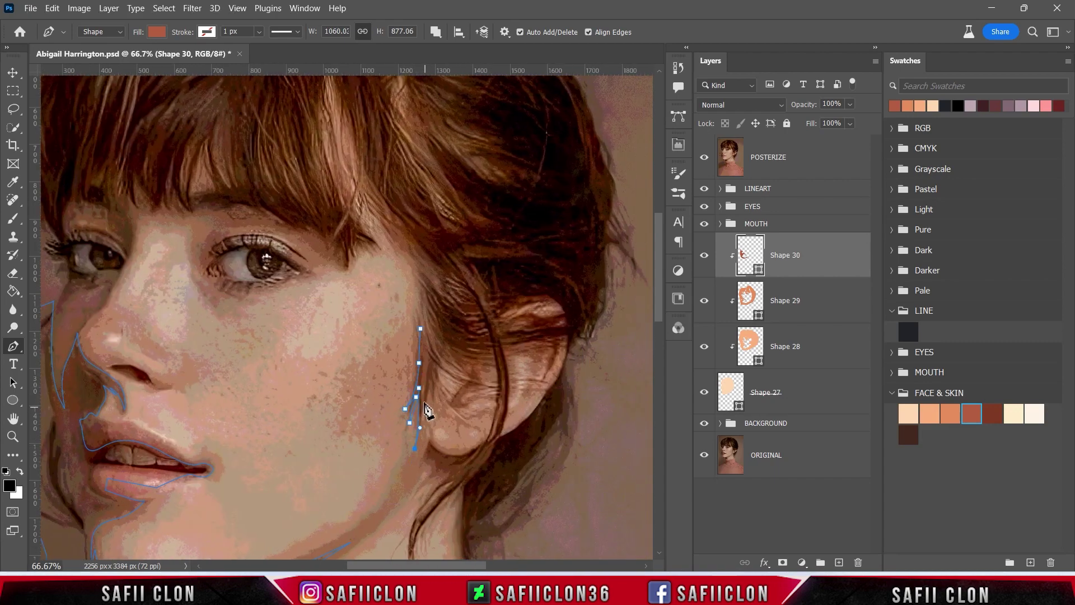
Extend the shading outline along the right cheek toward the ear.
{"action": "left_click", "coordinate": [426, 427]}
{"action": "left_click_drag", "start_coordinate": [483, 433], "coordinate": [518, 435]}
{"action": "left_click", "coordinate": [704, 157]}
{"action": "left_click_drag", "start_coordinate": [477, 392], "coordinate": [505, 399]}
{"action": "left_click", "coordinate": [428, 341]}
{"action": "left_click", "coordinate": [704, 157]}
{"action": "key", "text": "Return"}
Trace the hair edge beside the right cheek upward into the hair.
{"action": "left_click", "coordinate": [440, 348]}
{"action": "left_click", "coordinate": [466, 374]}
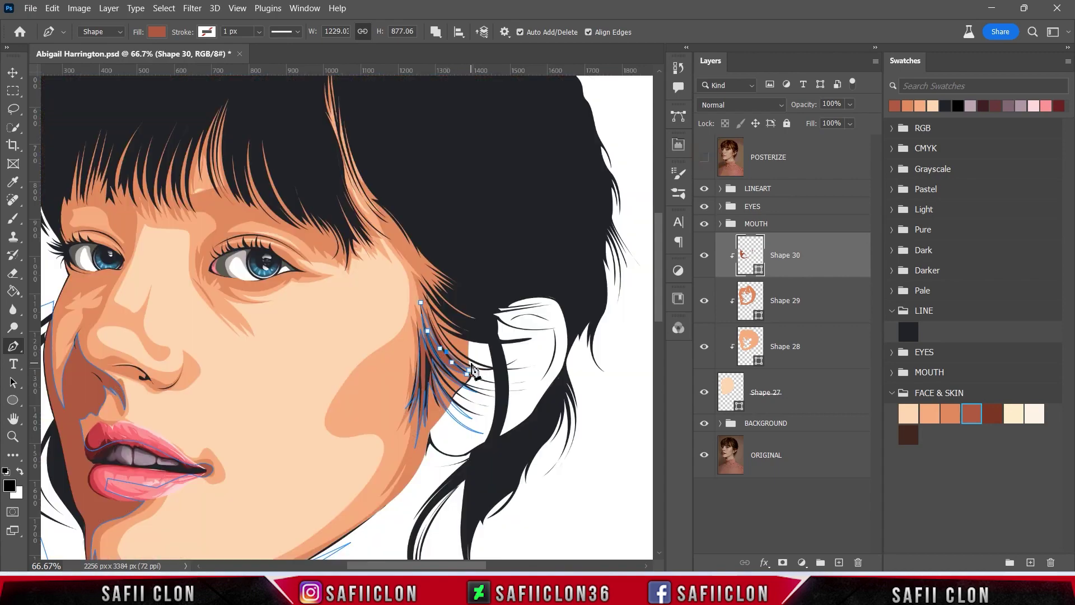
{"action": "left_click", "coordinate": [472, 368]}
{"action": "left_click", "coordinate": [464, 276]}
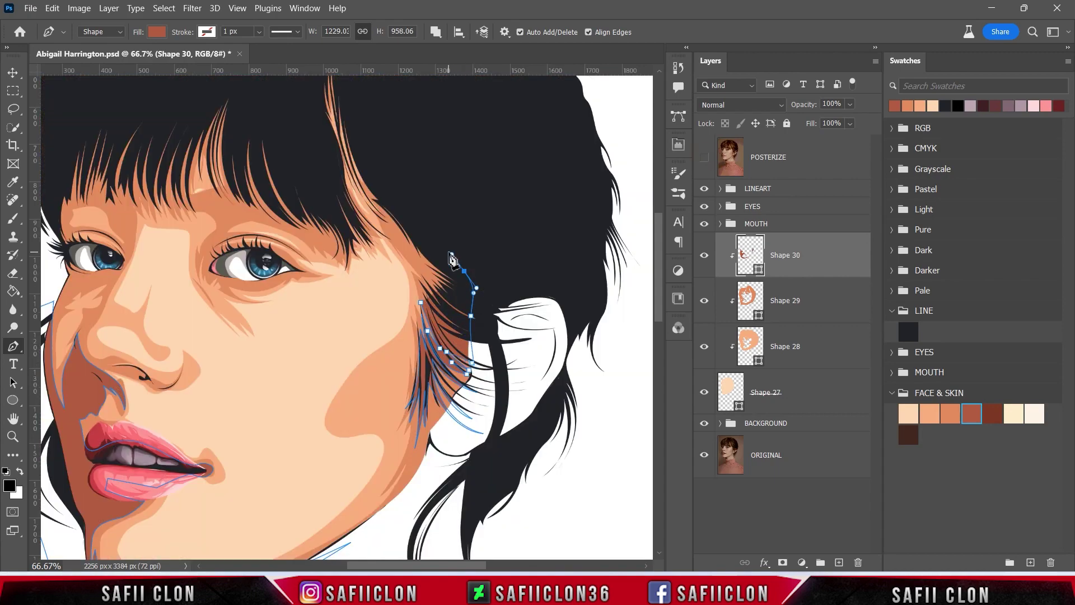
{"action": "scroll", "coordinate": [448, 252], "scroll_direction": "up", "scroll_amount": 2}
{"action": "left_click", "coordinate": [395, 264]}
{"action": "left_click", "coordinate": [369, 208]}
{"action": "left_click", "coordinate": [342, 152]}
Trace back down the hair edge toward the jaw and close the cheek shading outline.
{"action": "left_click", "coordinate": [343, 223]}
{"action": "left_click", "coordinate": [345, 247]}
{"action": "left_click_drag", "start_coordinate": [359, 291], "coordinate": [367, 303]}
{"action": "left_click", "coordinate": [390, 318]}
{"action": "left_click", "coordinate": [418, 345]}
{"action": "key", "text": "ctrl+z"}
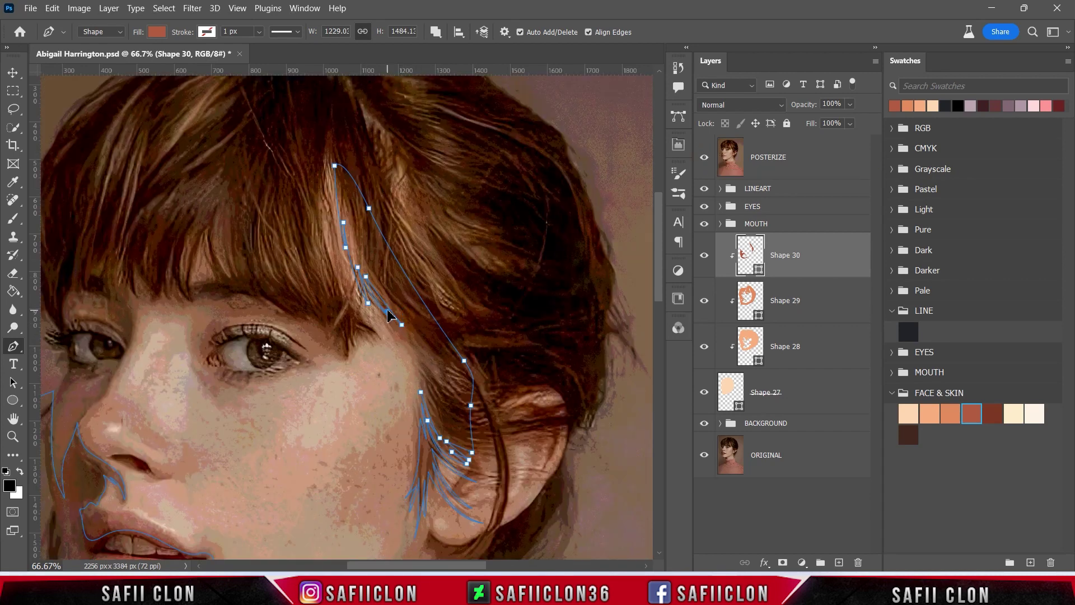
{"action": "left_click", "coordinate": [401, 351]}
{"action": "left_click", "coordinate": [704, 162]}
{"action": "left_click", "coordinate": [421, 368]}
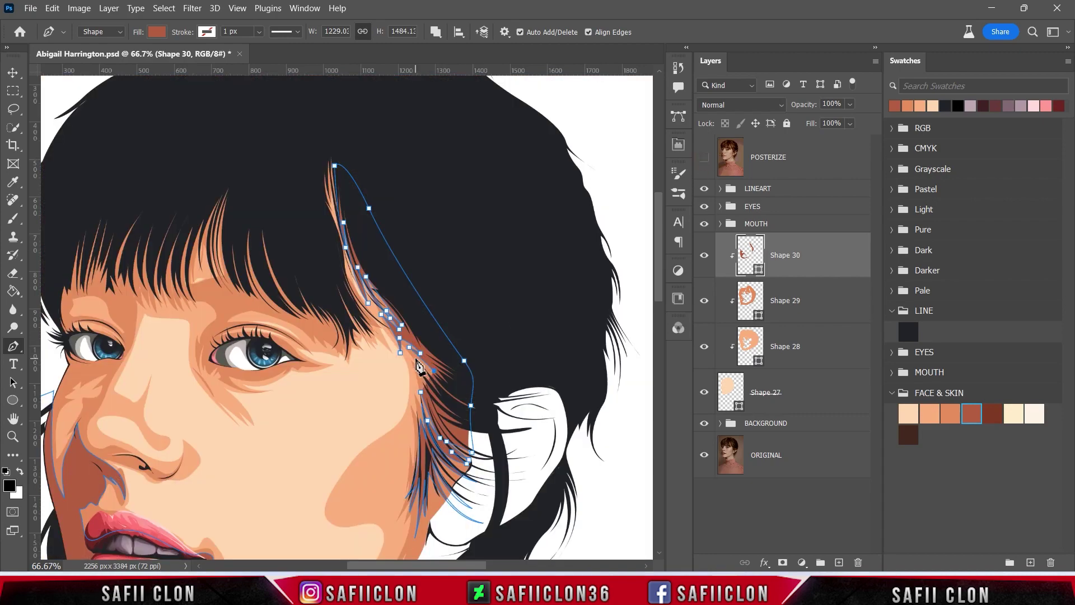
{"action": "left_click", "coordinate": [438, 393]}
{"action": "left_click_drag", "start_coordinate": [435, 409], "coordinate": [451, 419]}
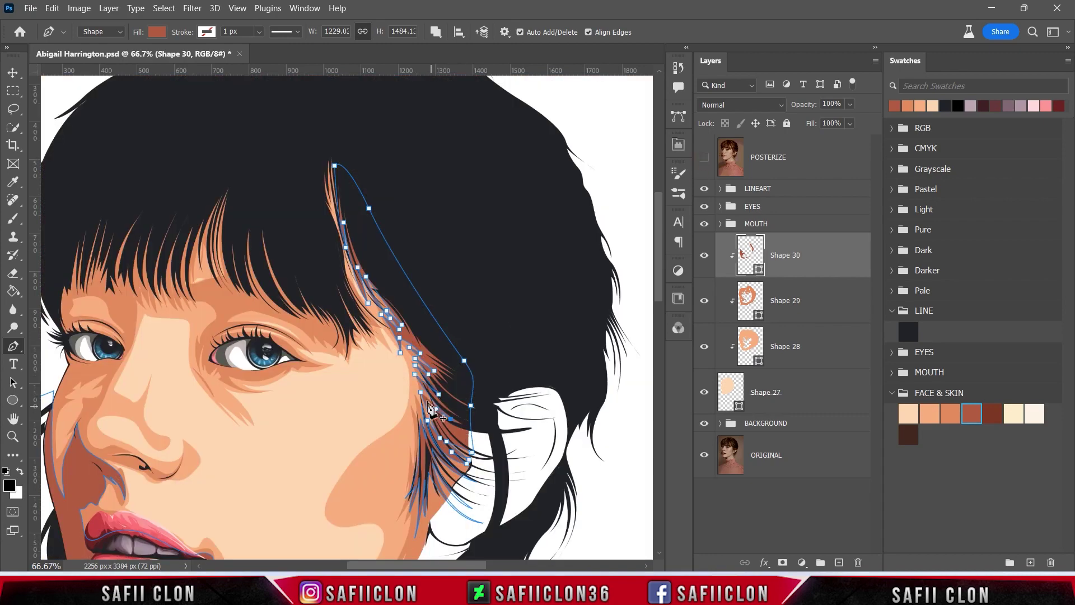
{"action": "left_click", "coordinate": [451, 441]}
Start a new shading outline down a hair strand toward the eye.
{"action": "left_click", "coordinate": [705, 157]}
{"action": "left_click", "coordinate": [318, 173]}
{"action": "left_click", "coordinate": [331, 200]}
{"action": "left_click", "coordinate": [337, 231]}
{"action": "left_click", "coordinate": [343, 248]}
{"action": "left_click", "coordinate": [349, 292]}
{"action": "left_click_drag", "start_coordinate": [373, 327], "coordinate": [385, 325]}
Trace around the eye's outer corner and curve the outline up toward the hairline.
{"action": "left_click", "coordinate": [344, 304]}
{"action": "left_click", "coordinate": [373, 331]}
{"action": "left_click", "coordinate": [348, 331]}
{"action": "left_click", "coordinate": [344, 360]}
{"action": "left_click", "coordinate": [704, 156]}
{"action": "left_click", "coordinate": [341, 337]}
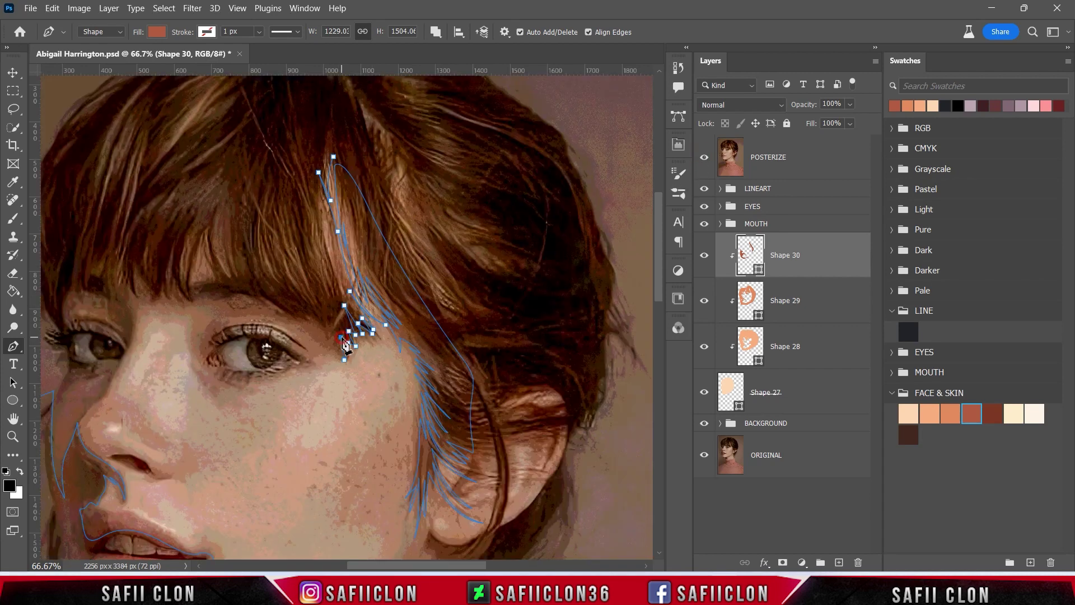
{"action": "left_click_drag", "start_coordinate": [320, 325], "coordinate": [236, 282]}
Curve the outline up into the bangs and down the first strand over the forehead.
{"action": "left_click", "coordinate": [705, 156]}
{"action": "left_click_drag", "start_coordinate": [219, 209], "coordinate": [225, 133]}
{"action": "left_click", "coordinate": [239, 167]}
{"action": "left_click", "coordinate": [318, 149]}
{"action": "scroll", "coordinate": [443, 448], "scroll_direction": "left", "scroll_amount": 5}
{"action": "left_click", "coordinate": [704, 157]}
{"action": "left_click", "coordinate": [430, 220]}
{"action": "left_click", "coordinate": [427, 273]}
{"action": "left_click", "coordinate": [444, 288]}
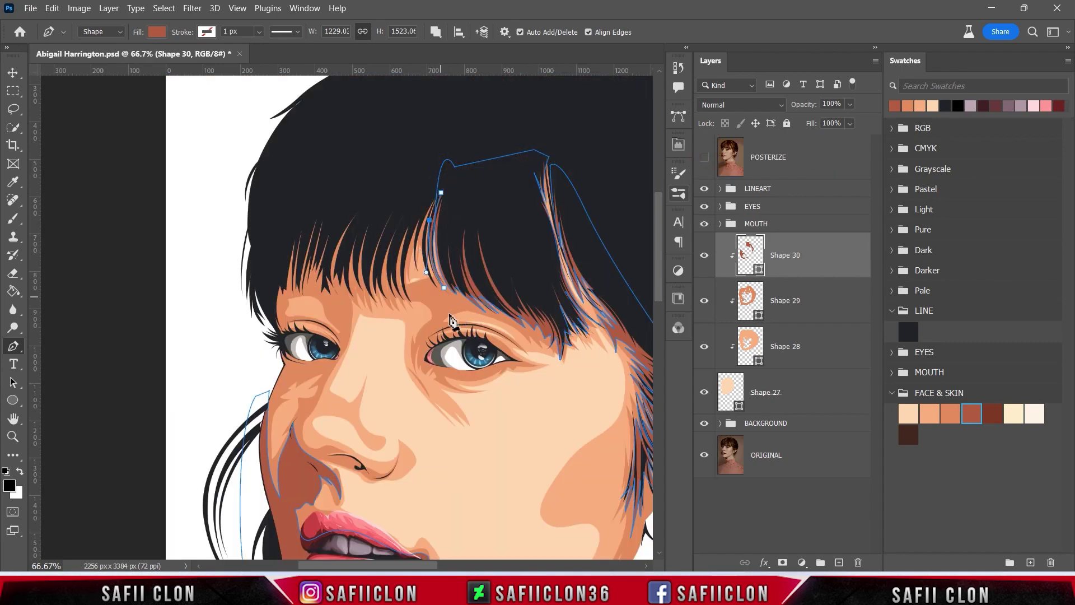
{"action": "left_click", "coordinate": [453, 302]}
{"action": "left_click_drag", "start_coordinate": [424, 228], "coordinate": [432, 172]}
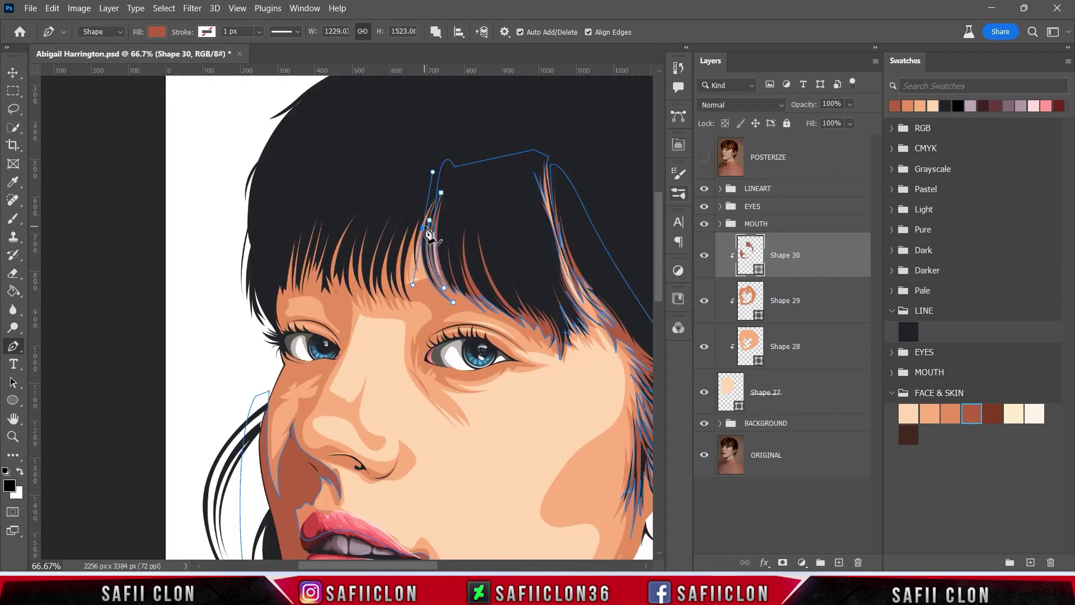
Trace the tips of the next bang strands moving left across the forehead.
{"action": "left_click", "coordinate": [414, 233]}
{"action": "mouse_move", "coordinate": [415, 302]}
{"action": "left_mouse_down"}
{"action": "mouse_move", "coordinate": [432, 322]}
{"action": "mouse_move", "coordinate": [390, 275]}
{"action": "mouse_move", "coordinate": [404, 319]}
{"action": "left_mouse_up"}
{"action": "left_click", "coordinate": [385, 263]}
{"action": "left_click", "coordinate": [374, 302]}
{"action": "left_click", "coordinate": [370, 275]}
{"action": "left_click_drag", "start_coordinate": [359, 269], "coordinate": [358, 246]}
{"action": "left_click", "coordinate": [355, 299]}
{"action": "left_click", "coordinate": [351, 267]}
{"action": "left_click", "coordinate": [345, 291]}
Add an open shading path curving over the eyelid, ending in a sharp corner.
{"action": "left_click", "coordinate": [705, 157]}
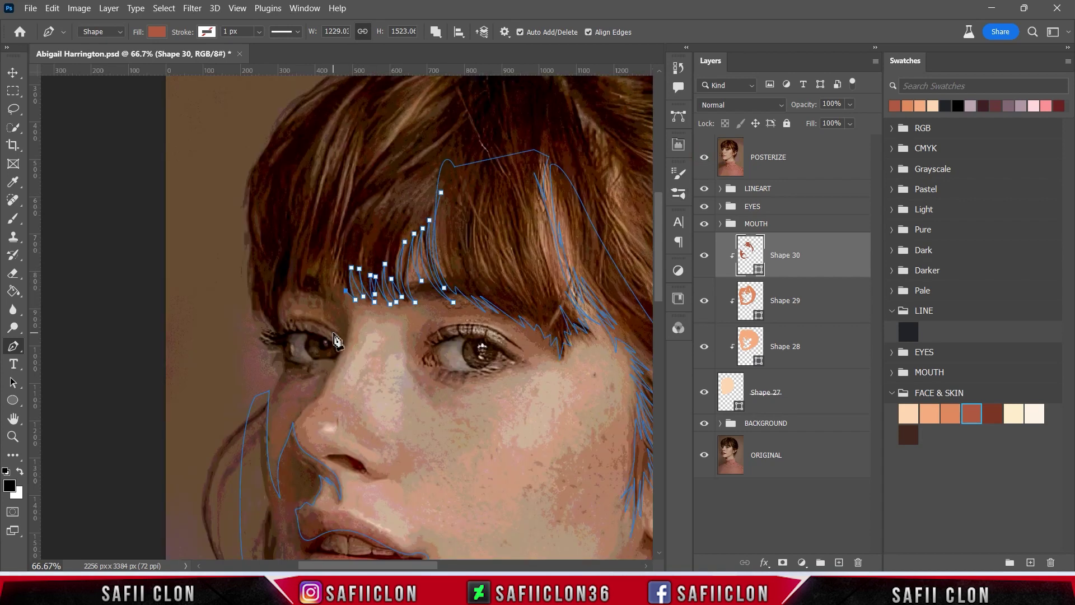
{"action": "scroll", "coordinate": [345, 291], "scroll_direction": "up", "scroll_amount": 1}
{"action": "scroll", "coordinate": [347, 260], "scroll_direction": "down", "scroll_amount": 2}
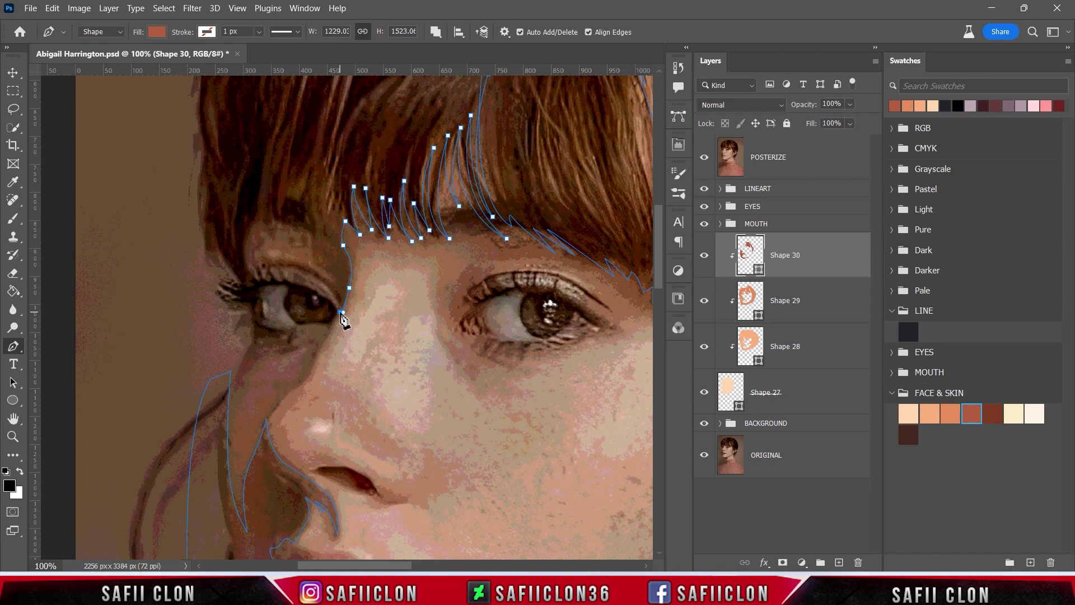
{"action": "left_click", "coordinate": [704, 157]}
{"action": "left_click_drag", "start_coordinate": [264, 269], "coordinate": [336, 264]}
{"action": "left_click", "coordinate": [263, 270], "text": "alt"}
Zoom in on the left eye and reshape Shape 30's eyelid curve.
{"action": "left_click", "coordinate": [704, 157]}
{"action": "key", "text": "ctrl+plus"}
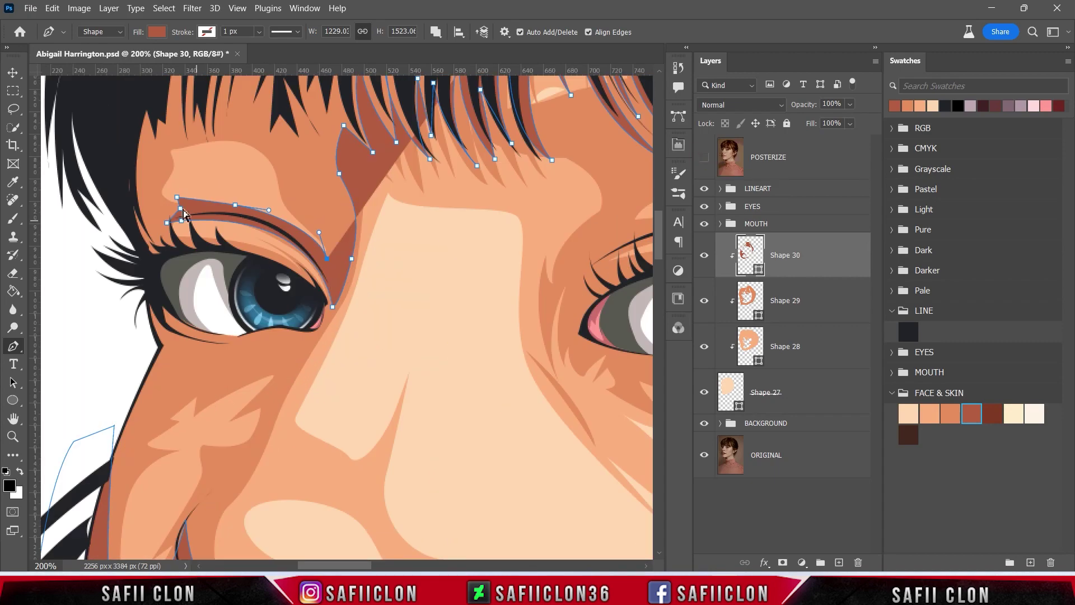
{"action": "left_click_drag", "start_coordinate": [180, 212], "coordinate": [230, 212]}
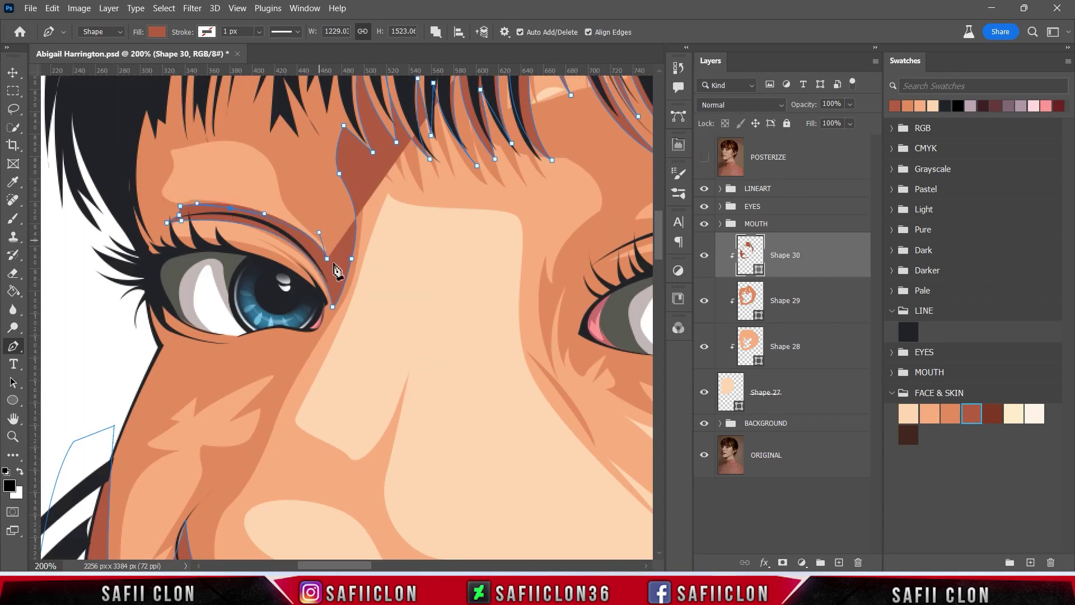
{"action": "left_click", "coordinate": [705, 157]}
{"action": "left_click_drag", "start_coordinate": [322, 237], "coordinate": [310, 224]}
{"action": "left_click", "coordinate": [704, 157]}
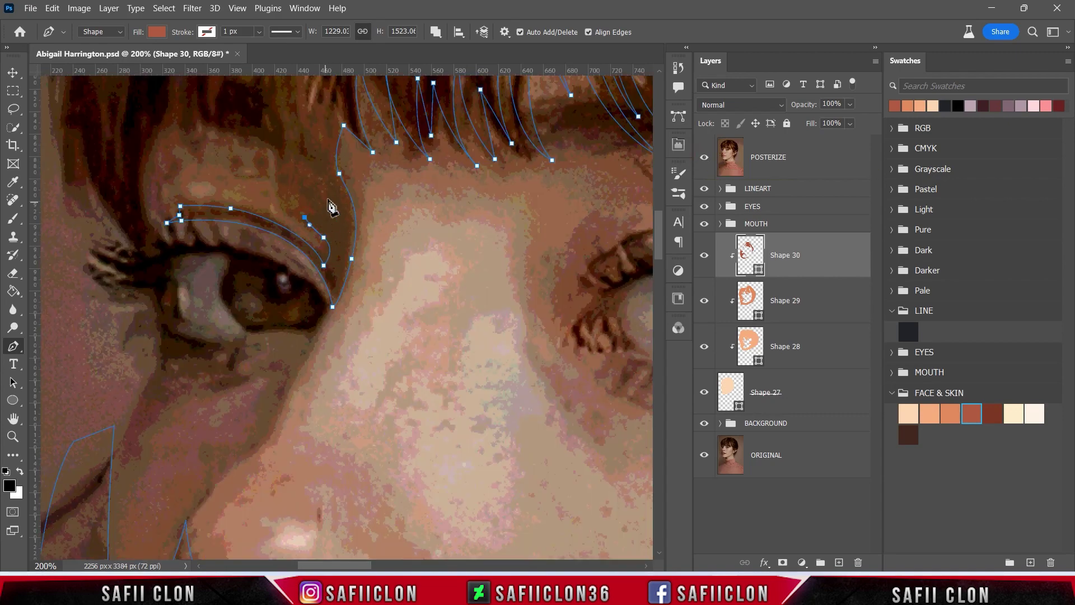
Trace the shading outline down the left side of the left eye.
{"action": "scroll", "coordinate": [327, 244], "scroll_direction": "up", "scroll_amount": 3}
{"action": "left_click", "coordinate": [704, 157]}
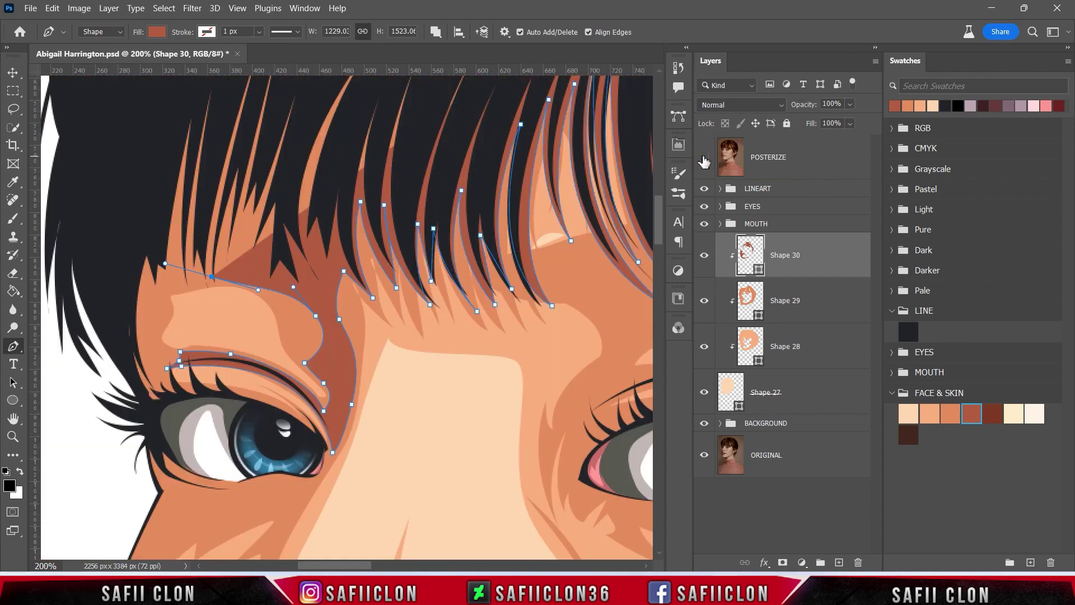
{"action": "left_click_drag", "start_coordinate": [183, 276], "coordinate": [196, 269]}
{"action": "left_click", "coordinate": [172, 271]}
{"action": "left_click", "coordinate": [147, 314]}
{"action": "left_click", "coordinate": [148, 343]}
{"action": "left_click", "coordinate": [162, 385]}
{"action": "left_click", "coordinate": [185, 397]}
{"action": "left_click", "coordinate": [705, 157]}
Trace along the eye's upper edge and bend the curve at its corner.
{"action": "left_click", "coordinate": [272, 401]}
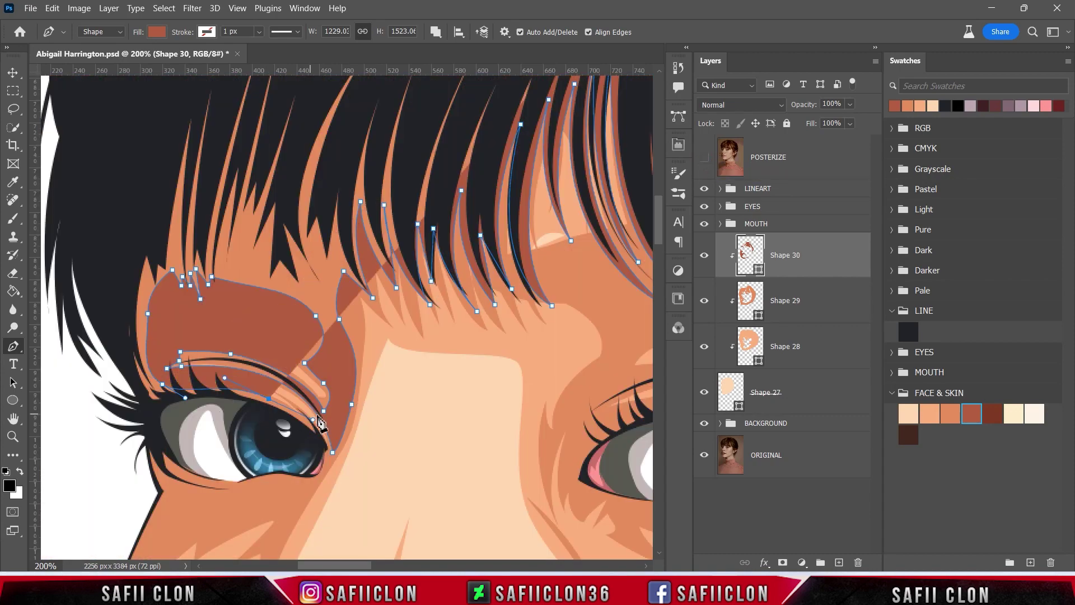
{"action": "scroll", "coordinate": [280, 392], "scroll_direction": "down", "scroll_amount": 3}
{"action": "left_click", "coordinate": [291, 324]}
{"action": "left_click", "coordinate": [314, 348]}
{"action": "left_click", "coordinate": [328, 381]}
{"action": "left_click_drag", "start_coordinate": [330, 396], "coordinate": [323, 417]}
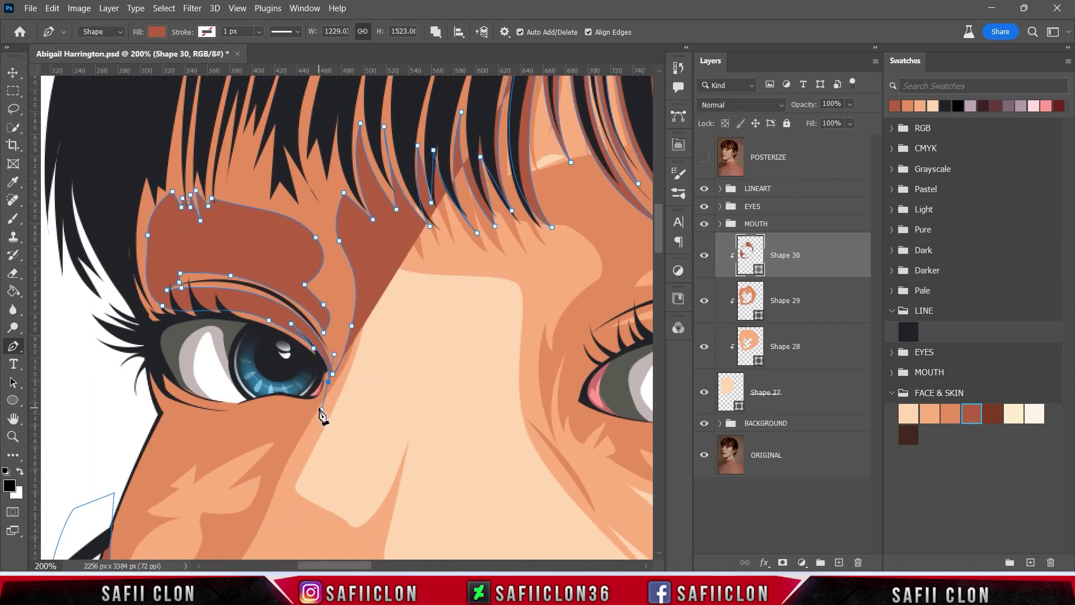
Add curved points below the left eye's outer corner, checking against the photo.
{"action": "left_click", "coordinate": [704, 157]}
{"action": "scroll", "coordinate": [336, 308], "scroll_direction": "down", "scroll_amount": 5}
{"action": "left_click", "coordinate": [308, 300]}
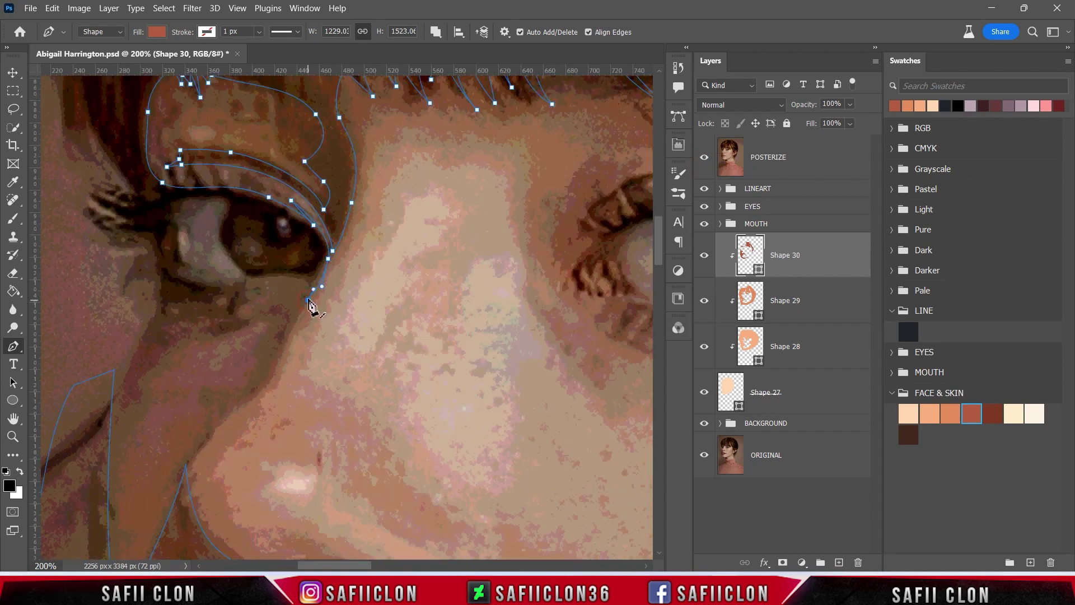
{"action": "left_click_drag", "start_coordinate": [300, 279], "coordinate": [286, 276]}
{"action": "left_click", "coordinate": [704, 157]}
{"action": "left_click", "coordinate": [704, 160]}
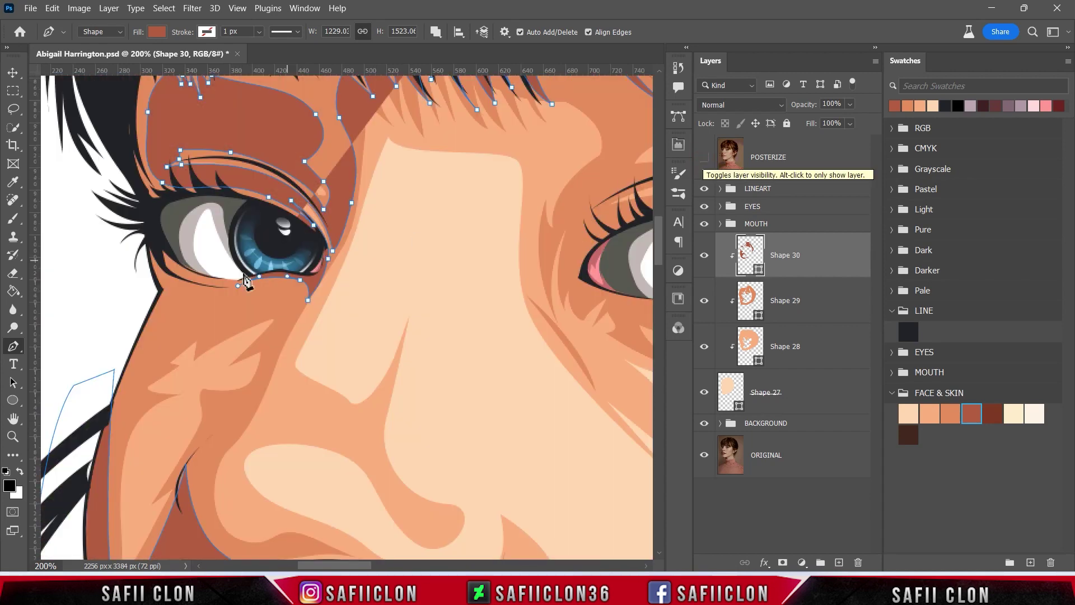
{"action": "mouse_move", "coordinate": [255, 283]}
{"action": "left_mouse_down"}
{"action": "mouse_move", "coordinate": [217, 294]}
{"action": "mouse_move", "coordinate": [250, 305]}
{"action": "left_mouse_up"}
Extend the outline along the lower lid and down the face's side, then hide POSTERIZE.
{"action": "left_click", "coordinate": [704, 157]}
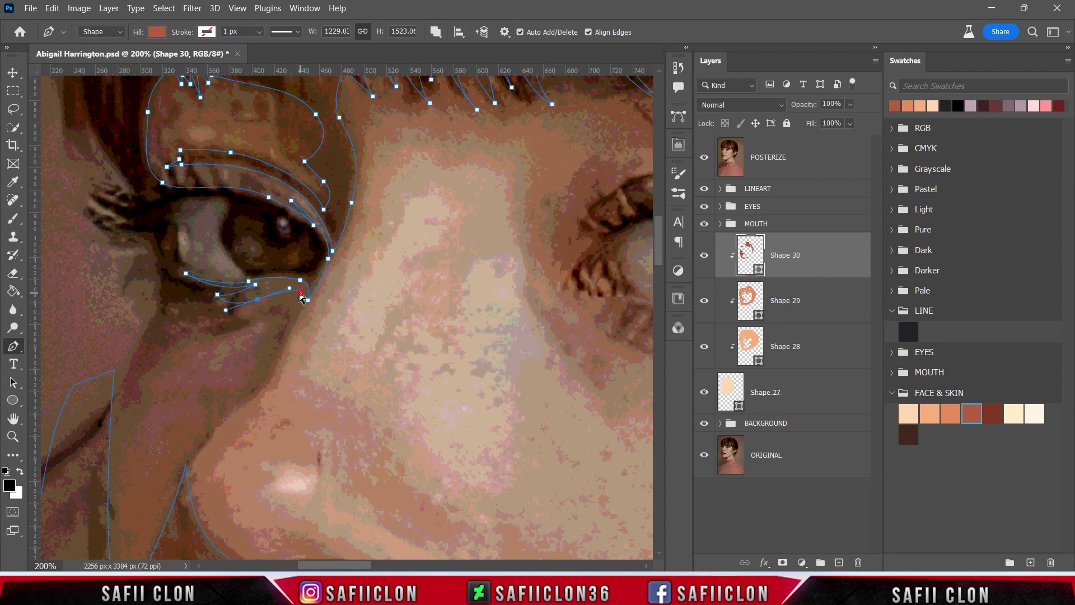
{"action": "left_click_drag", "start_coordinate": [236, 312], "coordinate": [217, 335]}
{"action": "left_click", "coordinate": [237, 312], "text": "alt"}
{"action": "left_click_drag", "start_coordinate": [150, 368], "coordinate": [130, 382]}
{"action": "left_click", "coordinate": [126, 376]}
{"action": "left_click", "coordinate": [106, 412]}
{"action": "left_click_drag", "start_coordinate": [111, 322], "coordinate": [104, 298]}
{"action": "scroll", "coordinate": [108, 288], "scroll_direction": "up", "scroll_amount": 3}
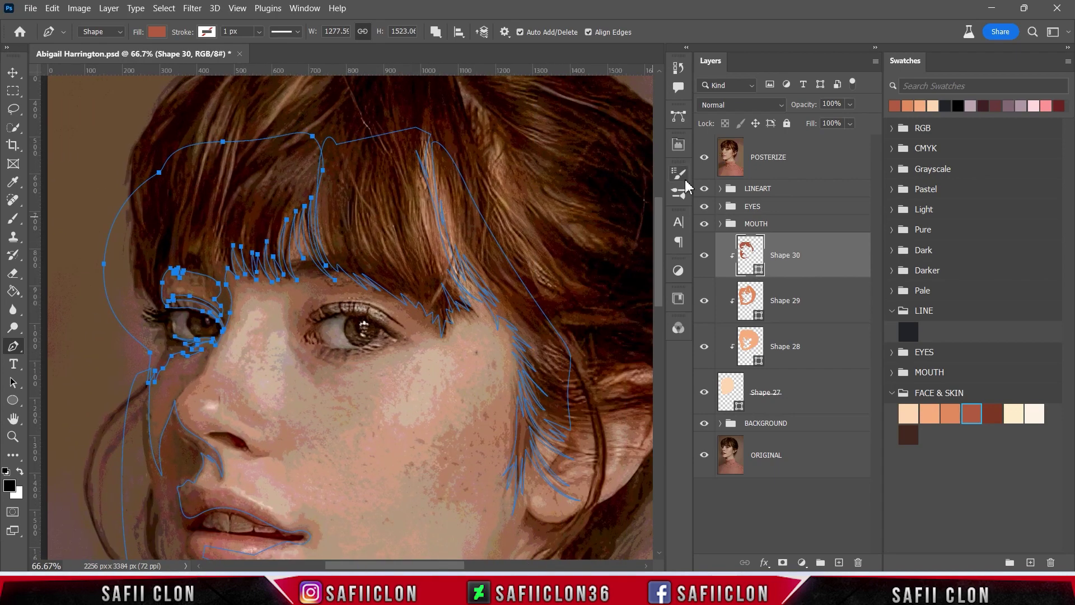
{"action": "left_click", "coordinate": [704, 157]}
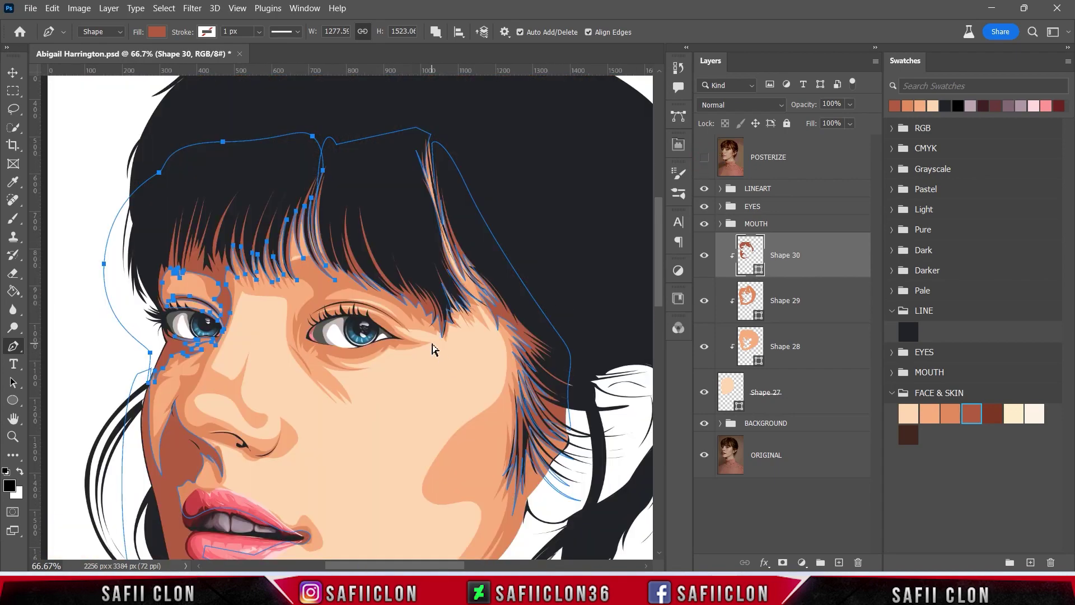
With the POSTERIZE photo visible, close the shading path beside the left eye corner.
{"action": "scroll", "coordinate": [434, 349], "scroll_direction": "down", "scroll_amount": 1}
{"action": "scroll", "coordinate": [433, 350], "scroll_direction": "down", "scroll_amount": 2}
{"action": "scroll", "coordinate": [434, 350], "scroll_direction": "up", "scroll_amount": 2}
{"action": "scroll", "coordinate": [387, 366], "scroll_direction": "down", "scroll_amount": 3}
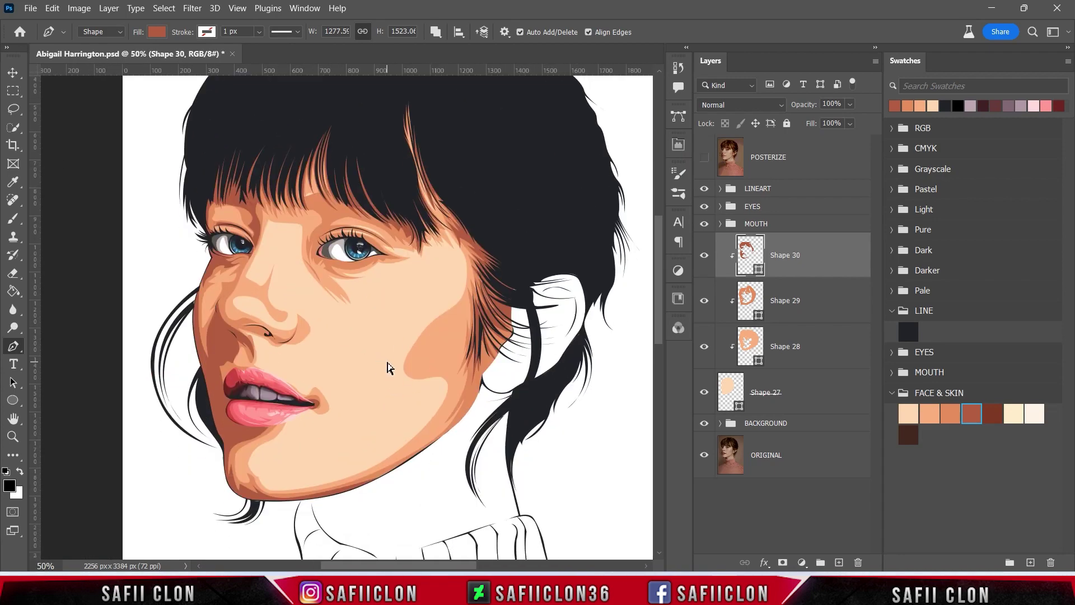
{"action": "left_click", "coordinate": [704, 158]}
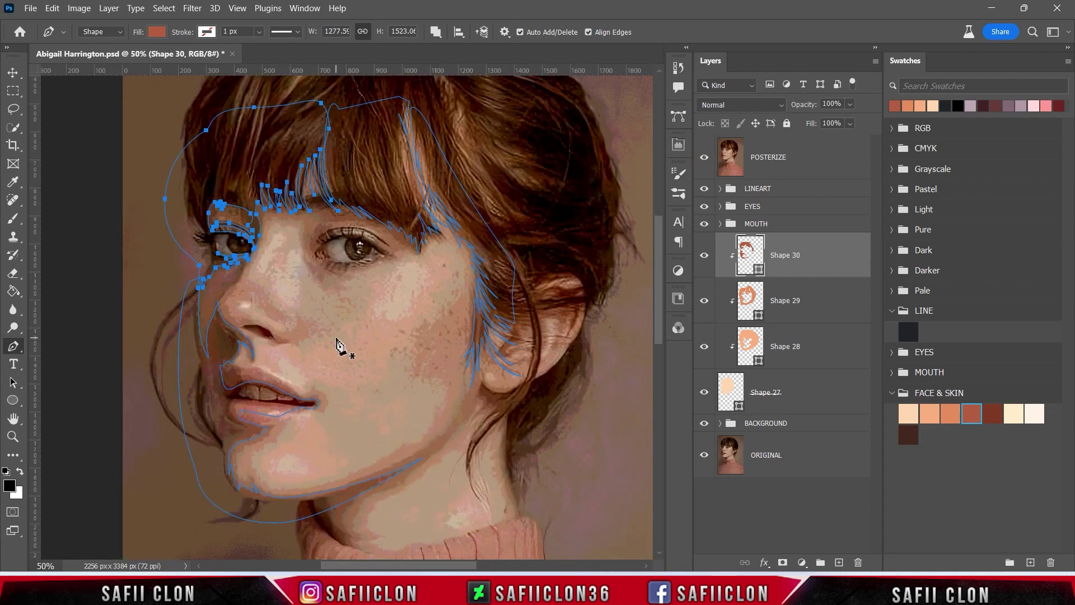
{"action": "scroll", "coordinate": [343, 348], "scroll_direction": "up", "scroll_amount": 1}
{"action": "scroll", "coordinate": [275, 359], "scroll_direction": "up", "scroll_amount": 1}
{"action": "scroll", "coordinate": [275, 359], "scroll_direction": "up", "scroll_amount": 1}
{"action": "left_click", "coordinate": [263, 354]}
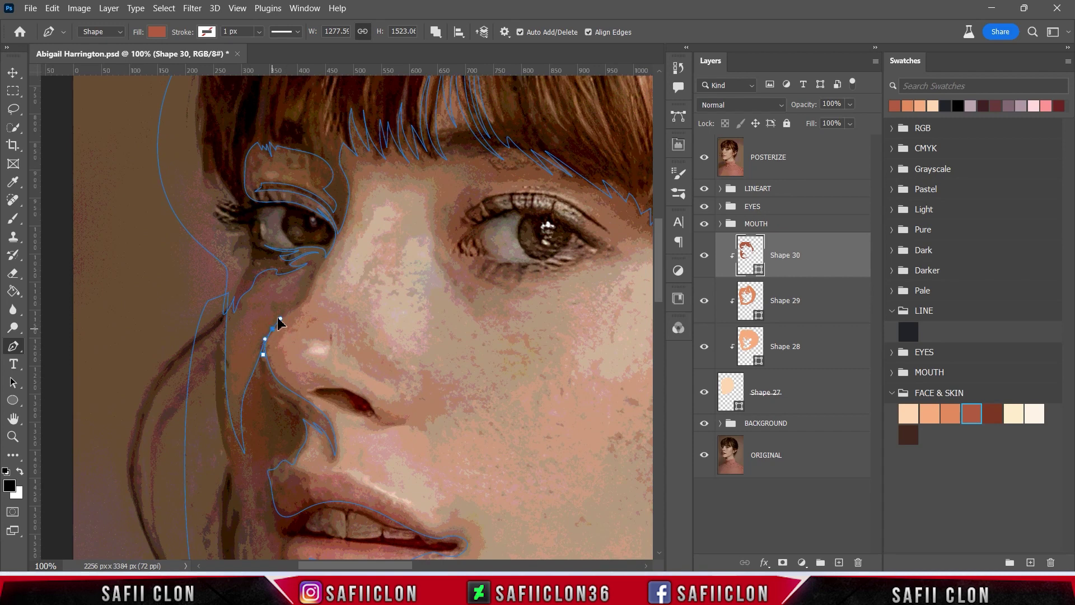
{"action": "left_click", "coordinate": [325, 256]}
Draw and close a curved dark nostril shape.
{"action": "scroll", "coordinate": [431, 359], "scroll_direction": "up", "scroll_amount": 1}
{"action": "scroll", "coordinate": [560, 313], "scroll_direction": "down", "scroll_amount": 1}
{"action": "scroll", "coordinate": [560, 313], "scroll_direction": "right", "scroll_amount": 1}
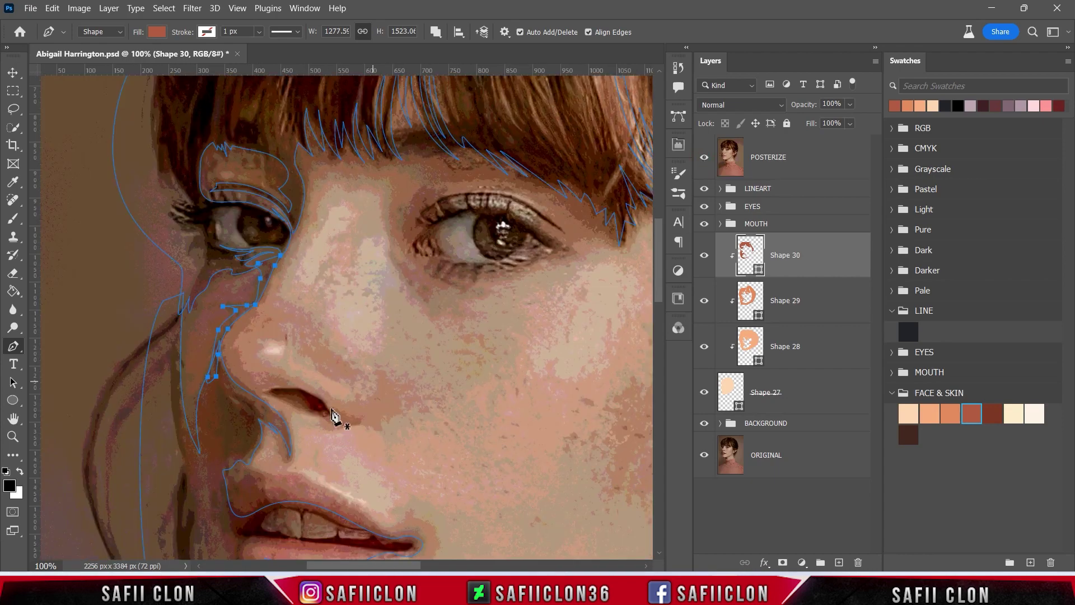
{"action": "left_click", "coordinate": [264, 390]}
{"action": "left_click_drag", "start_coordinate": [318, 415], "coordinate": [325, 415]}
{"action": "left_click", "coordinate": [704, 158]}
{"action": "left_click_drag", "start_coordinate": [377, 389], "coordinate": [361, 436]}
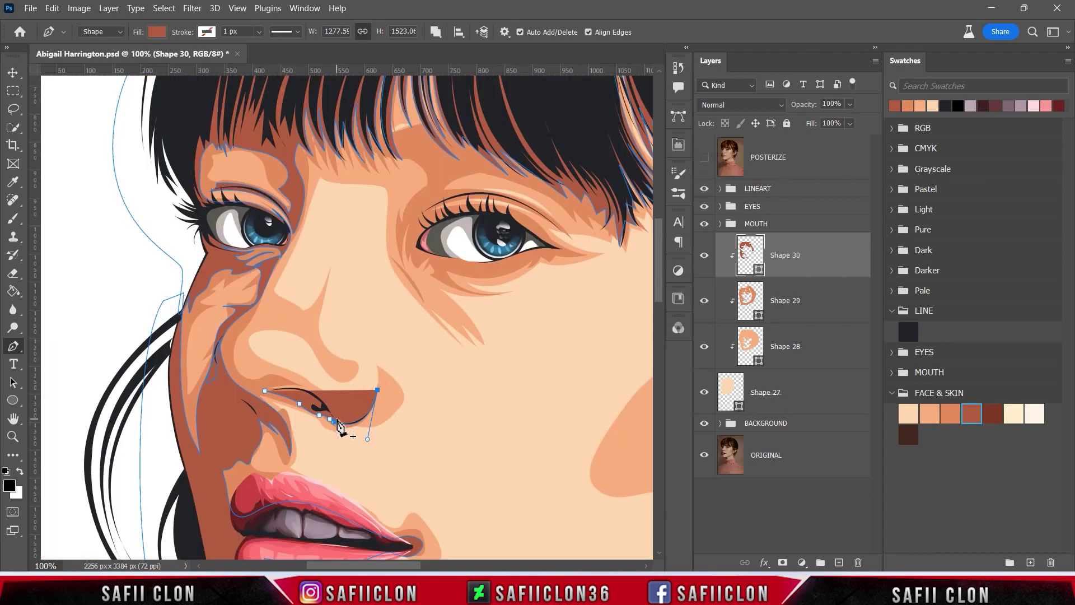
{"action": "left_click_drag", "start_coordinate": [265, 390], "coordinate": [276, 389]}
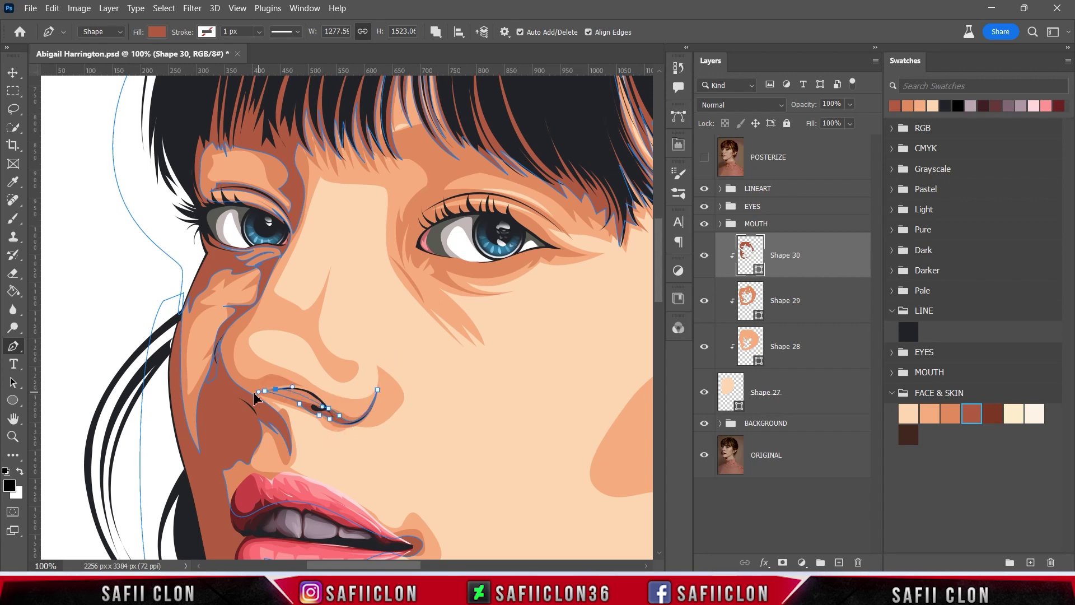
Compare with the POSTERIZE photo and start a shading path along the right eyelid.
{"action": "scroll", "coordinate": [450, 386], "scroll_direction": "up", "scroll_amount": 1}
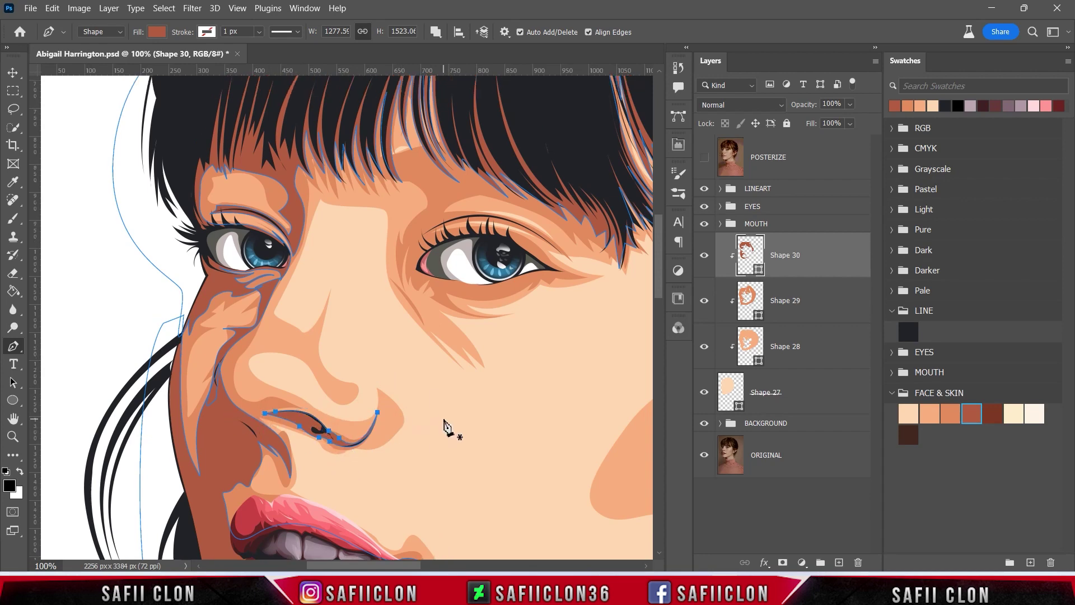
{"action": "left_click", "coordinate": [704, 157]}
{"action": "left_click", "coordinate": [704, 158]}
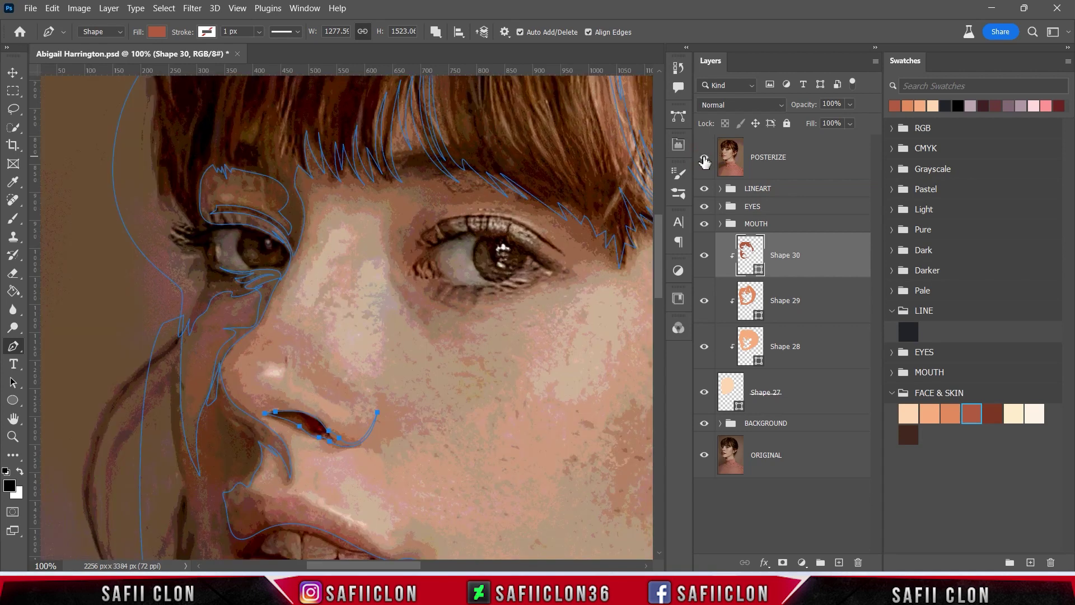
{"action": "mouse_move", "coordinate": [537, 248]}
{"action": "left_mouse_down"}
{"action": "mouse_move", "coordinate": [602, 308]}
{"action": "mouse_move", "coordinate": [607, 280]}
{"action": "left_mouse_up"}
{"action": "left_click", "coordinate": [705, 158]}
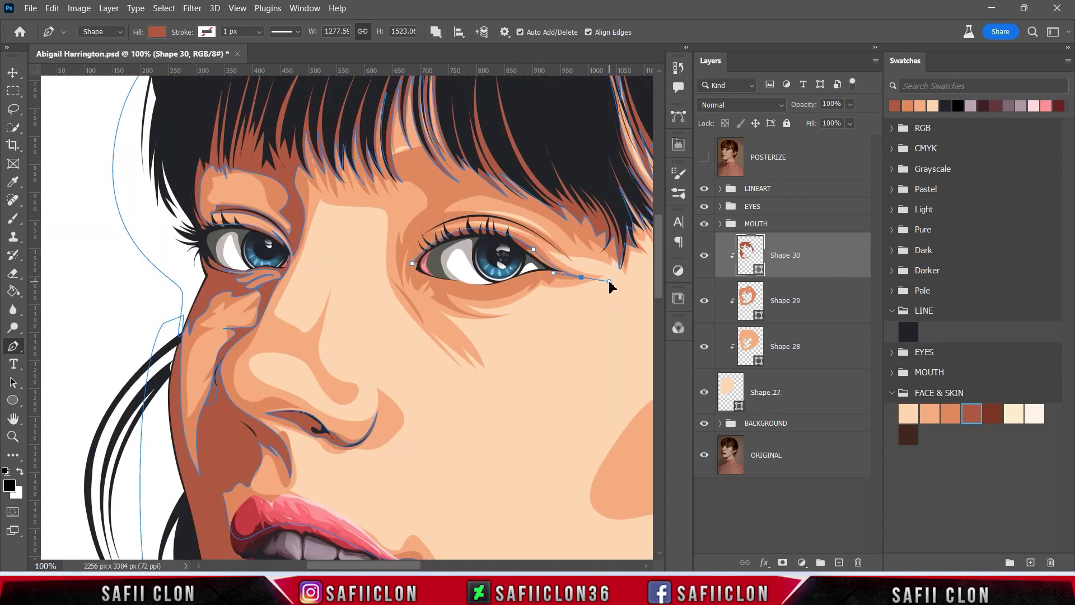
Curve the shading outline along and below the right eye's lower lid.
{"action": "left_click", "coordinate": [704, 158]}
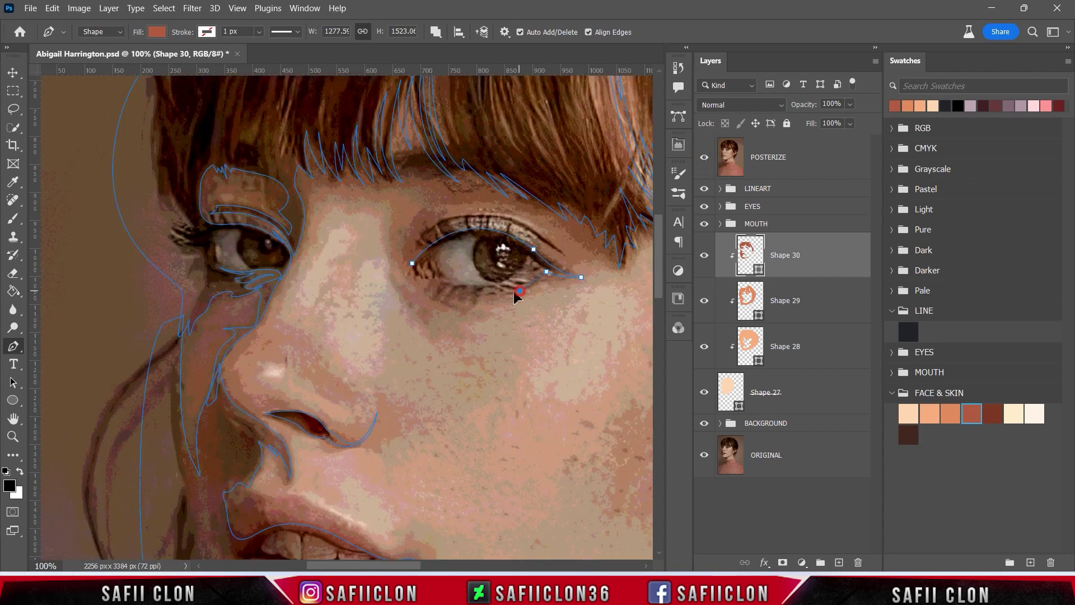
{"action": "left_click_drag", "start_coordinate": [535, 285], "coordinate": [520, 290]}
{"action": "left_click_drag", "start_coordinate": [443, 282], "coordinate": [391, 261]}
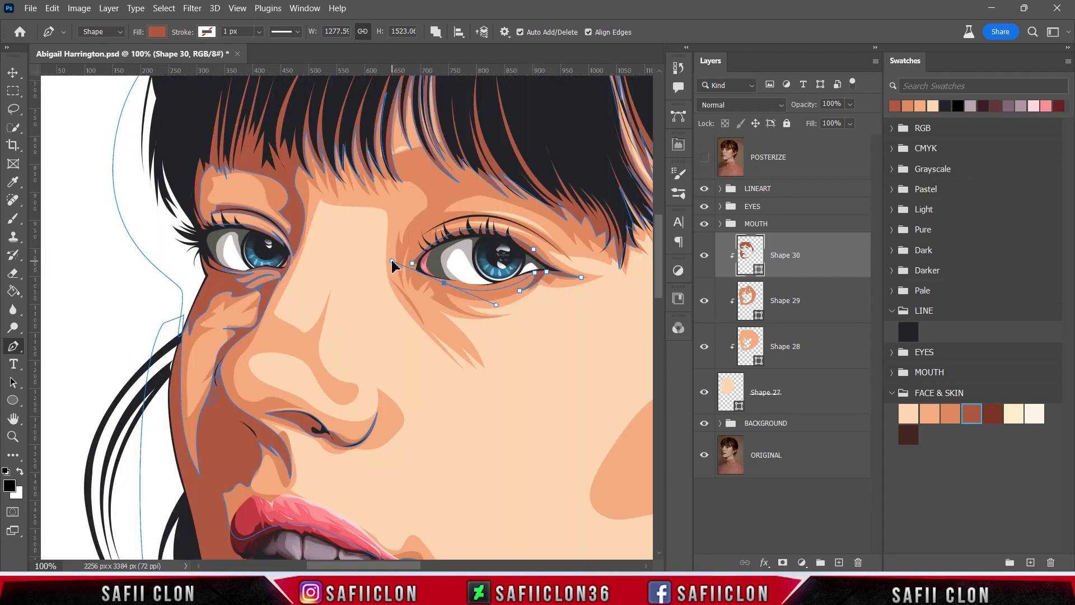
{"action": "left_click", "coordinate": [704, 158]}
{"action": "left_click", "coordinate": [704, 158]}
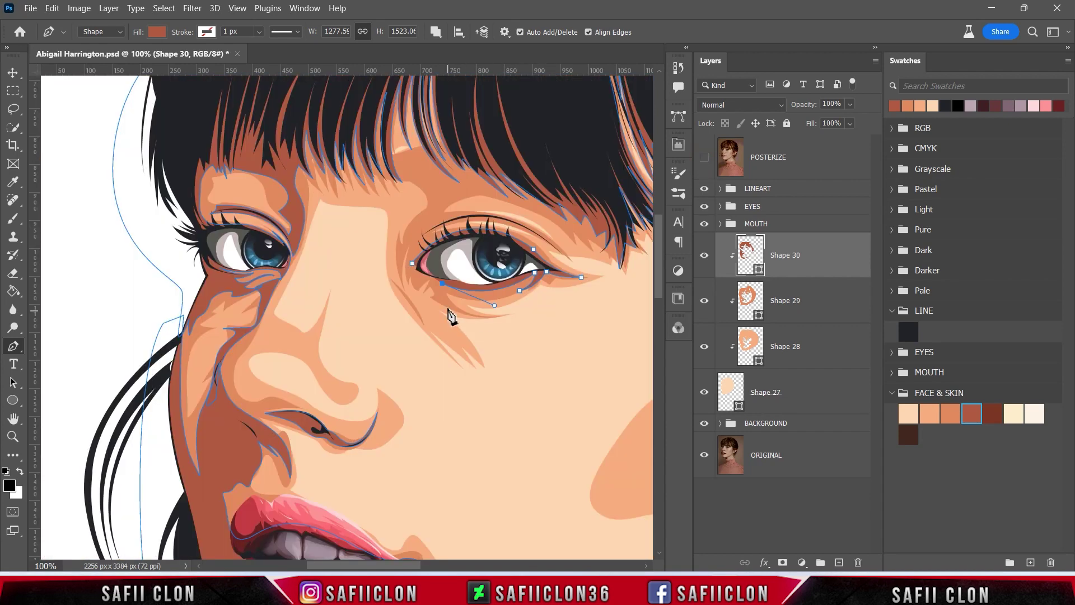
{"action": "left_click_drag", "start_coordinate": [493, 318], "coordinate": [551, 321]}
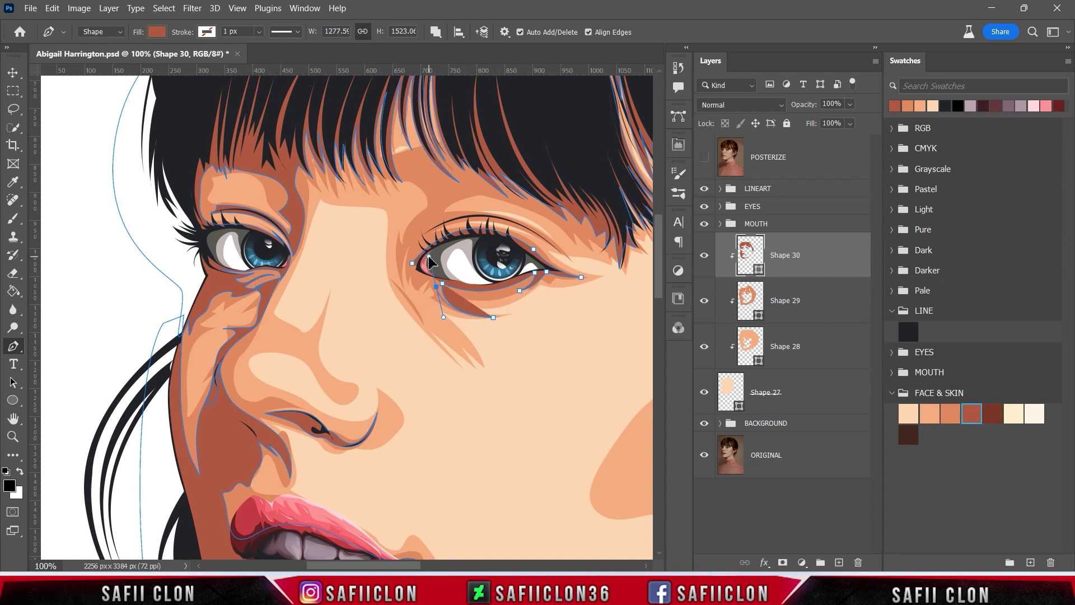
{"action": "left_click_drag", "start_coordinate": [428, 258], "coordinate": [430, 261]}
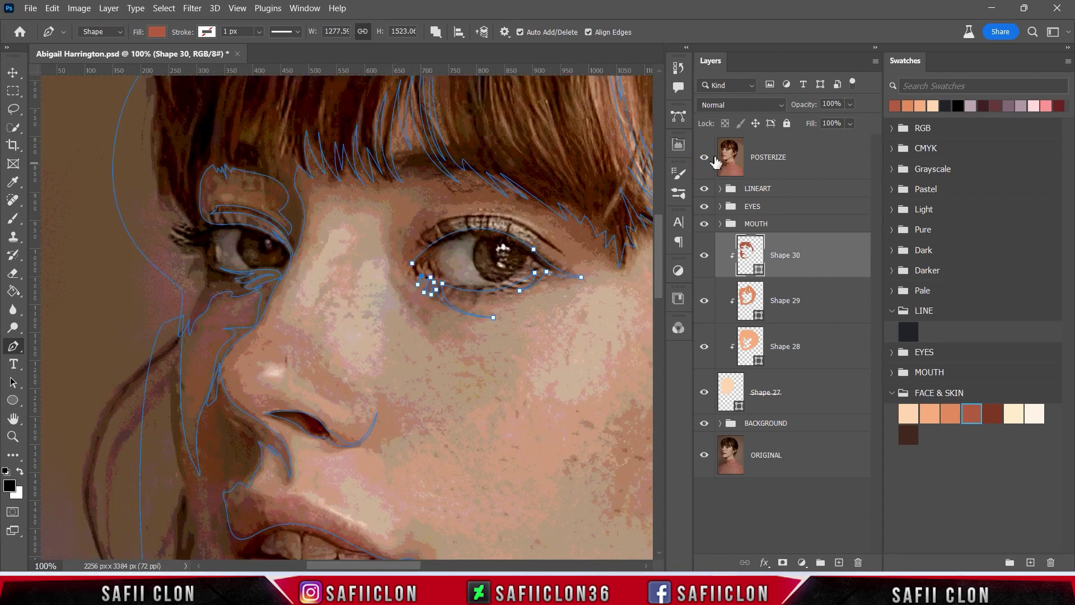
Wrap the shading around the right eye's inner corner.
{"action": "left_click", "coordinate": [714, 159]}
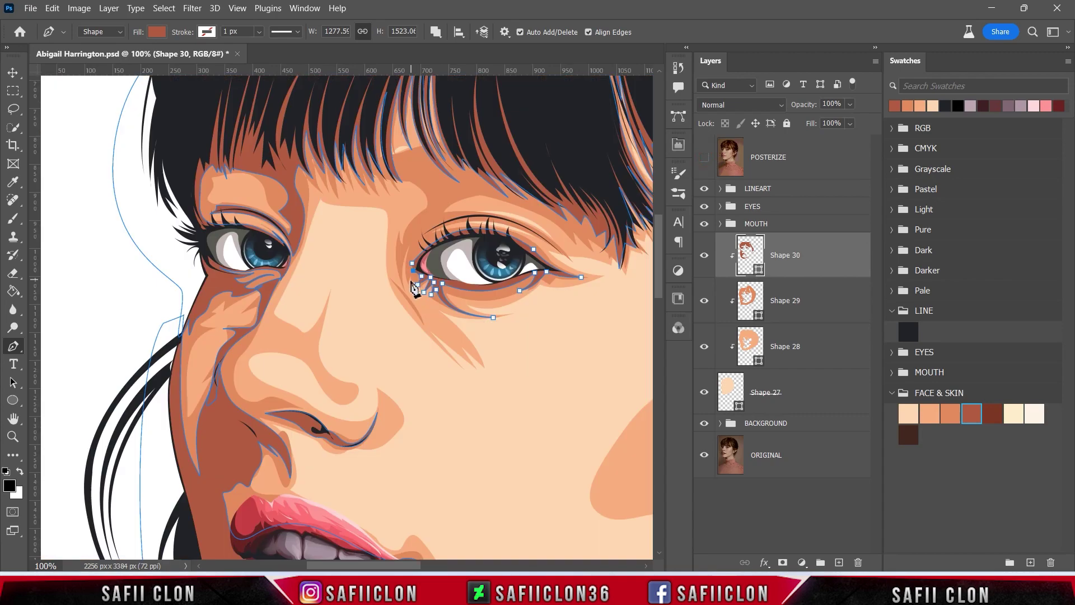
{"action": "scroll", "coordinate": [439, 303], "scroll_direction": "up", "scroll_amount": 3}
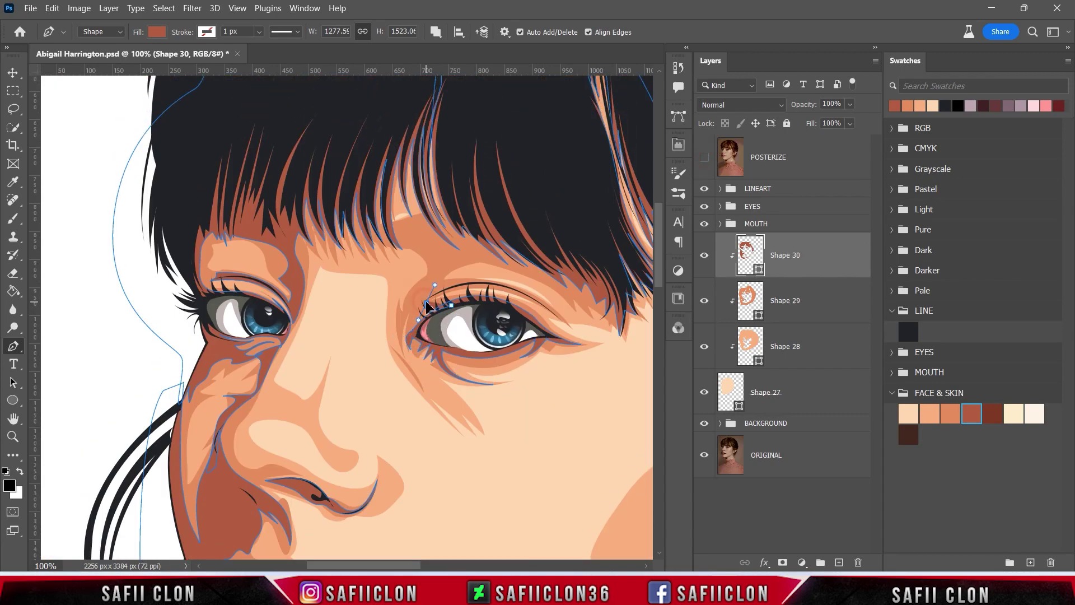
{"action": "left_click", "coordinate": [558, 318]}
{"action": "left_click_drag", "start_coordinate": [445, 283], "coordinate": [372, 299]}
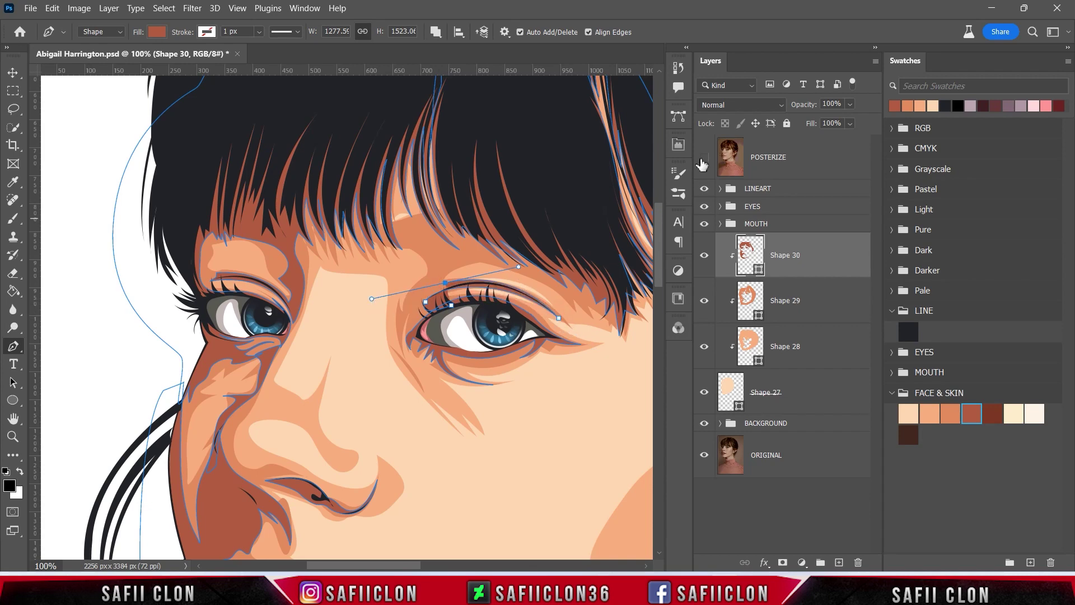
{"action": "left_click", "coordinate": [703, 159]}
{"action": "left_click_drag", "start_coordinate": [413, 325], "coordinate": [421, 314]}
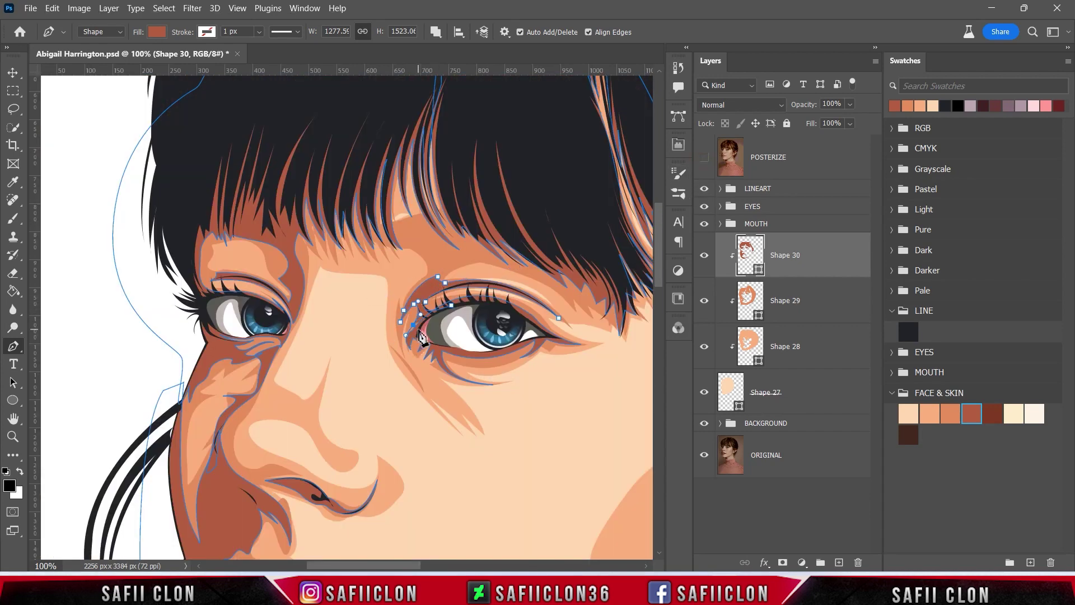
Trace the top of a shading strip along the brow beneath the bangs.
{"action": "scroll", "coordinate": [481, 322], "scroll_direction": "up", "scroll_amount": 1}
{"action": "scroll", "coordinate": [481, 322], "scroll_direction": "up", "scroll_amount": 1}
{"action": "left_click", "coordinate": [704, 158]}
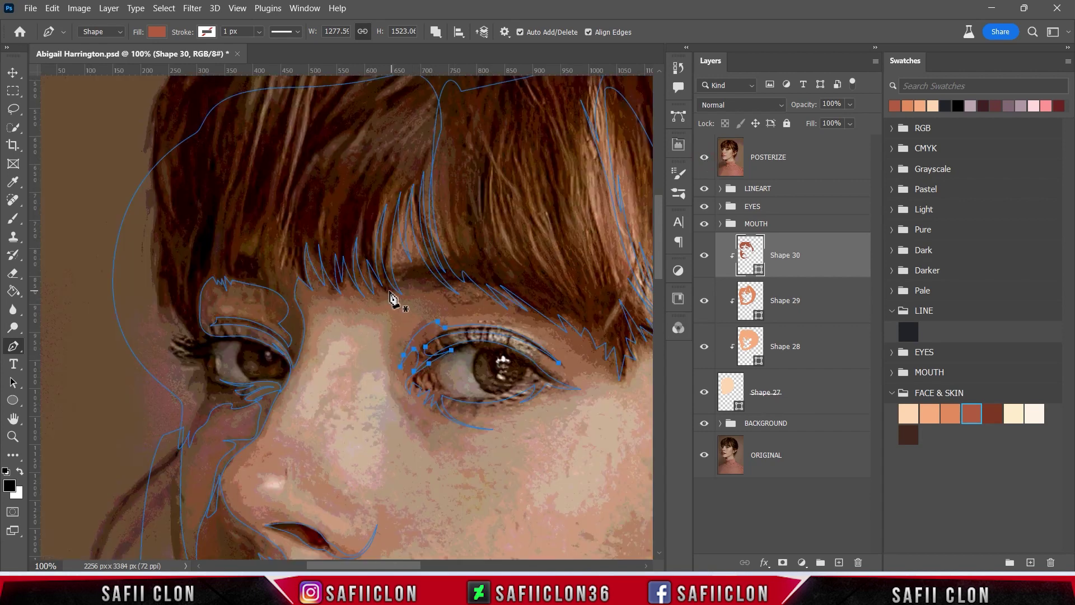
{"action": "left_click", "coordinate": [704, 157]}
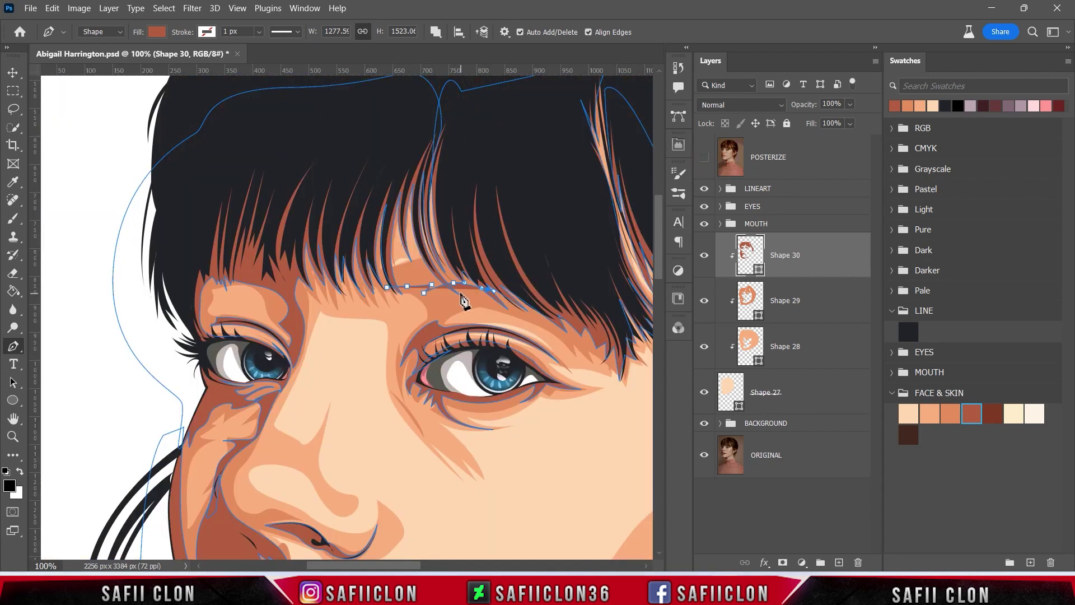
{"action": "left_click_drag", "start_coordinate": [487, 290], "coordinate": [507, 306]}
{"action": "left_click", "coordinate": [542, 310]}
{"action": "left_click", "coordinate": [504, 261]}
{"action": "left_click", "coordinate": [460, 262]}
{"action": "left_click_drag", "start_coordinate": [432, 261], "coordinate": [440, 260]}
Close the brow shading strip and review the artwork with POSTERIZE hidden.
{"action": "left_click", "coordinate": [704, 157]}
{"action": "left_click", "coordinate": [414, 266]}
{"action": "left_click", "coordinate": [395, 263]}
{"action": "left_click", "coordinate": [387, 287]}
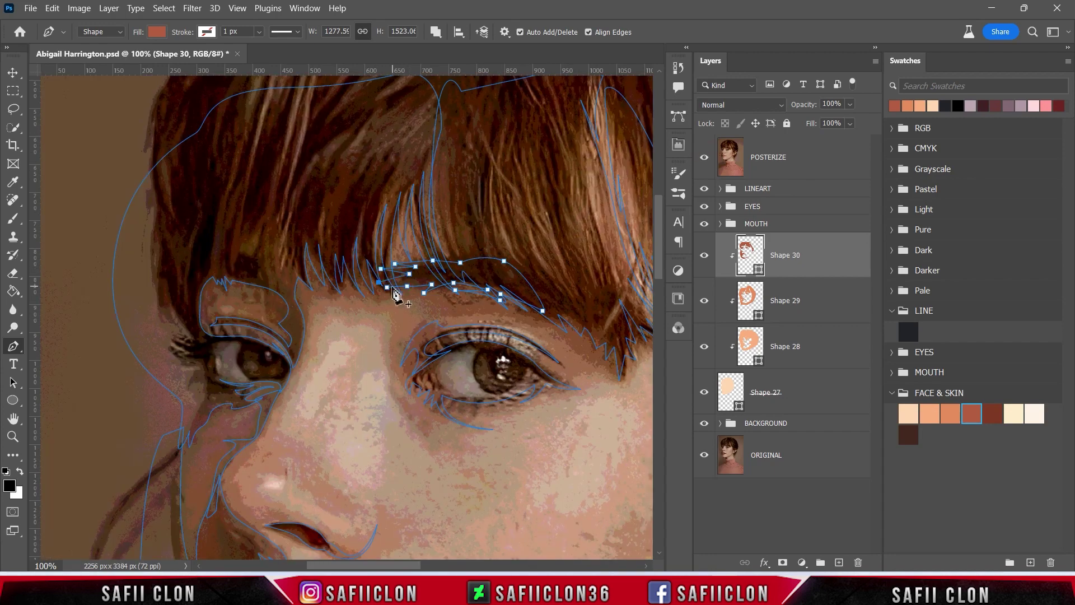
{"action": "scroll", "coordinate": [565, 353], "scroll_direction": "down", "scroll_amount": 4}
{"action": "left_click", "coordinate": [704, 157]}
{"action": "scroll", "coordinate": [492, 365], "scroll_direction": "down", "scroll_amount": 2}
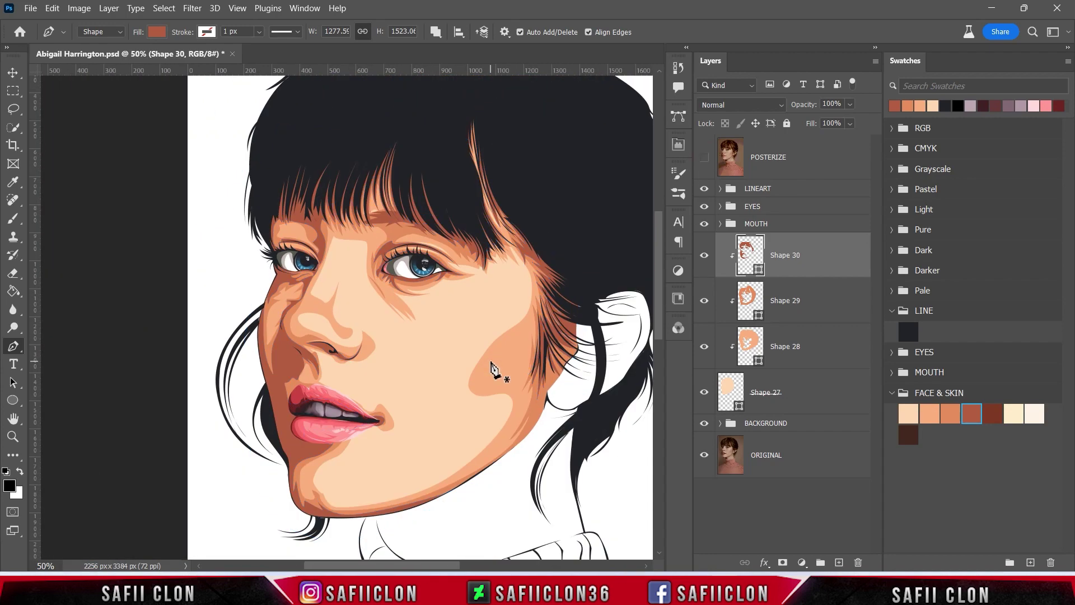
{"action": "scroll", "coordinate": [492, 365], "scroll_direction": "down", "scroll_amount": 2}
{"action": "scroll", "coordinate": [491, 369], "scroll_direction": "down", "scroll_amount": 1}
{"action": "scroll", "coordinate": [492, 365], "scroll_direction": "up", "scroll_amount": 2}
{"action": "scroll", "coordinate": [495, 369], "scroll_direction": "up", "scroll_amount": 1}
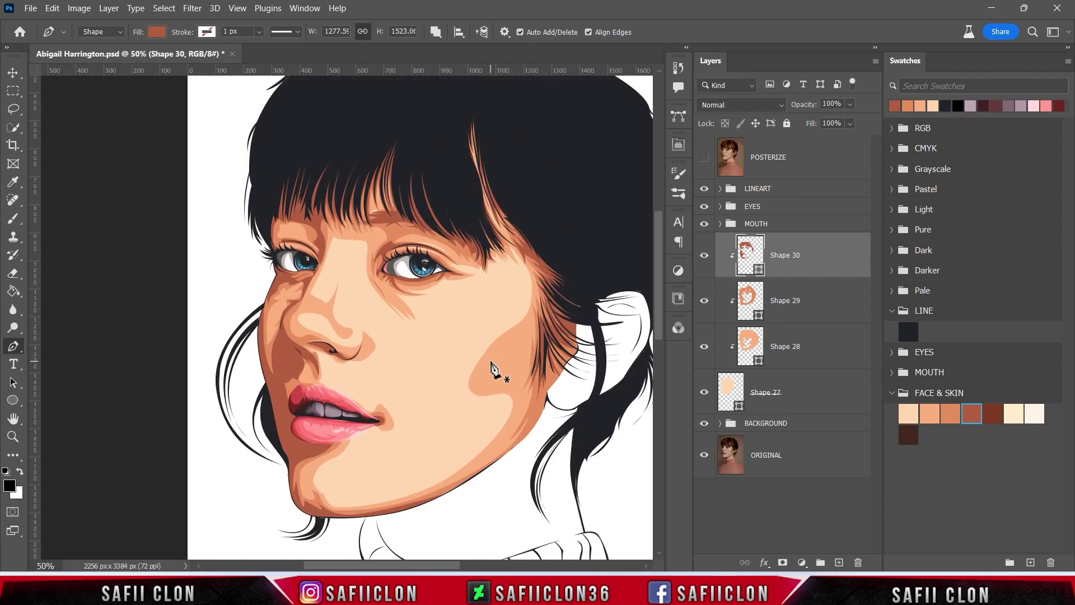
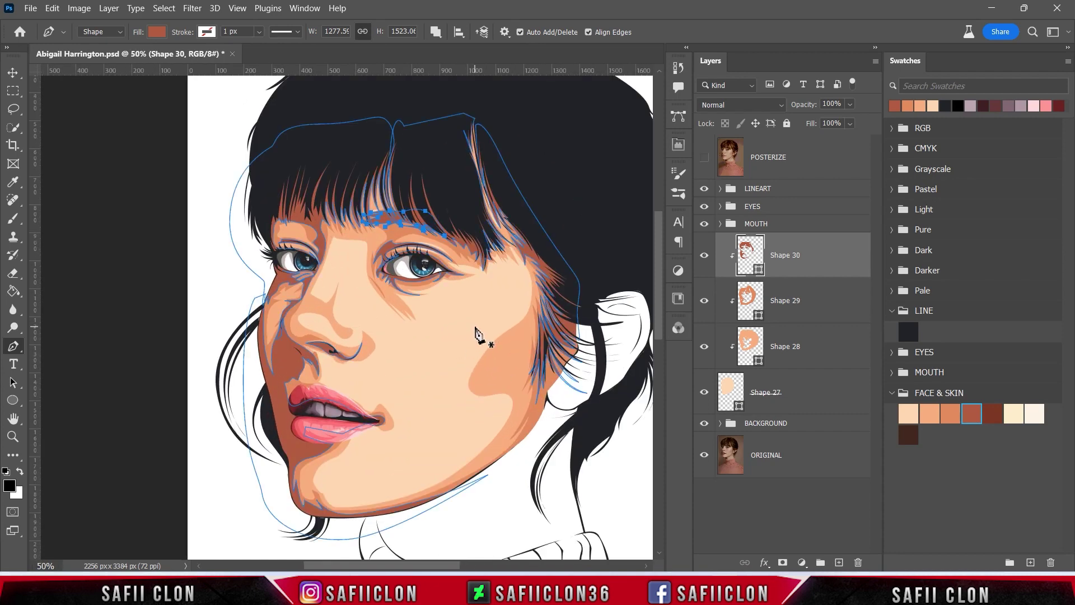
Set Path Operations to New Layer and show the POSTERIZE reference layer.
{"action": "left_click", "coordinate": [436, 34]}
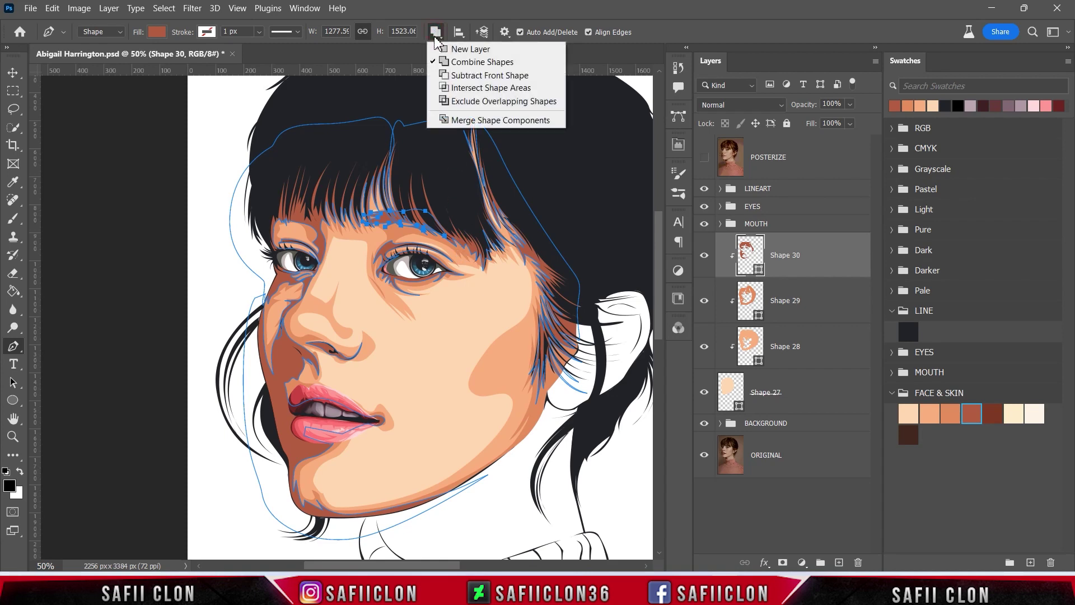
{"action": "left_click", "coordinate": [468, 49]}
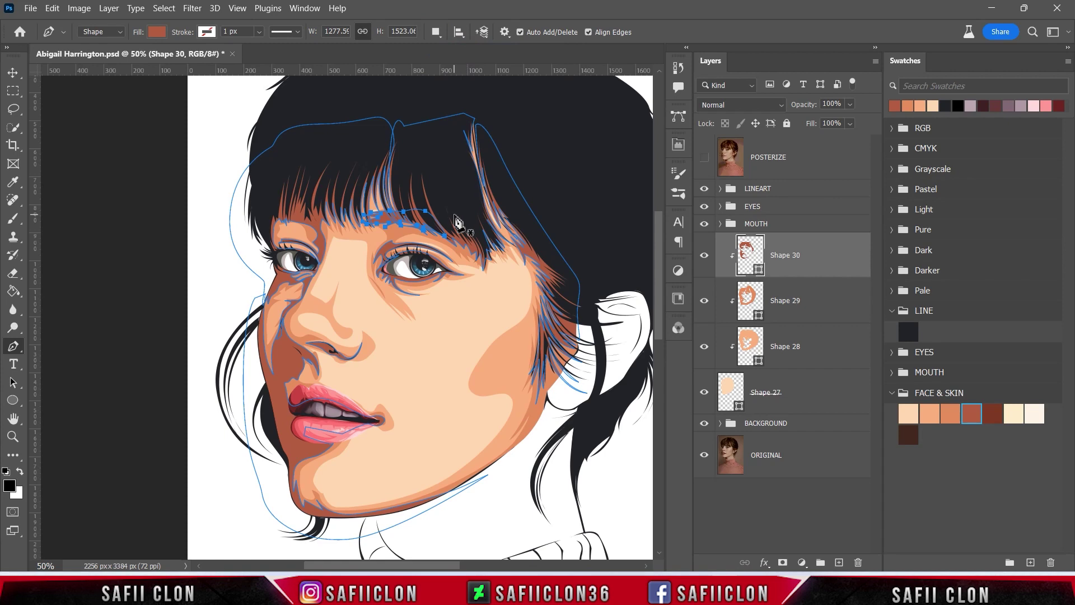
{"action": "left_click", "coordinate": [705, 159]}
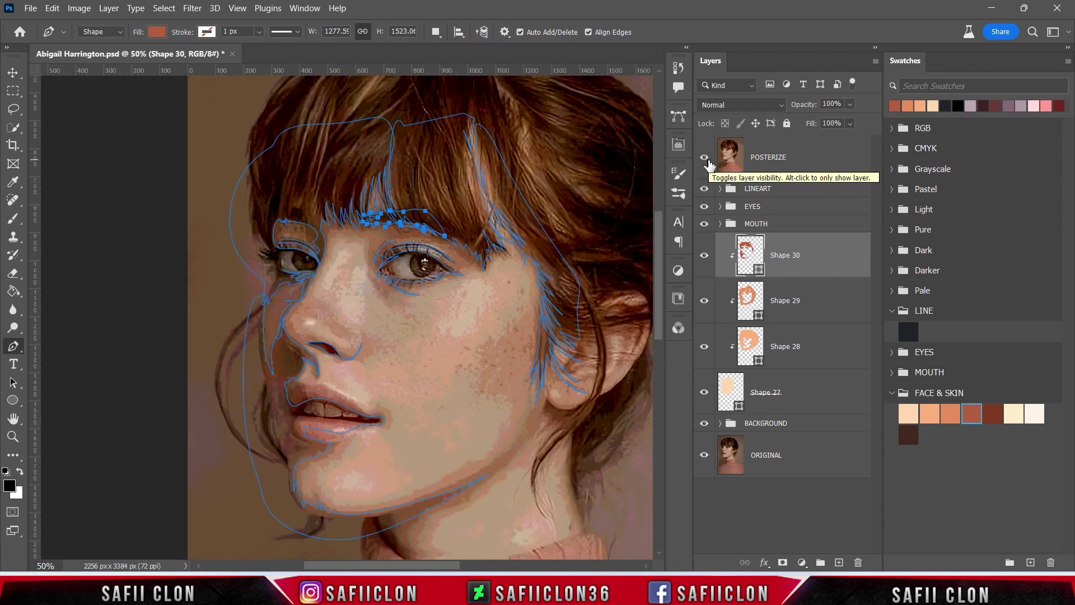
{"action": "left_click", "coordinate": [705, 159]}
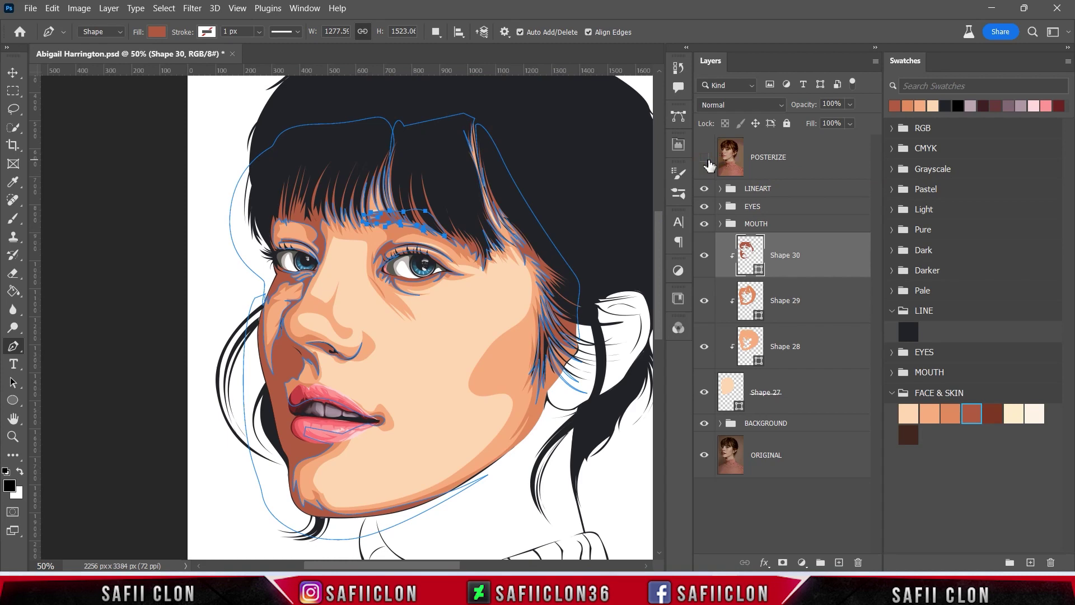
{"action": "left_click", "coordinate": [704, 159]}
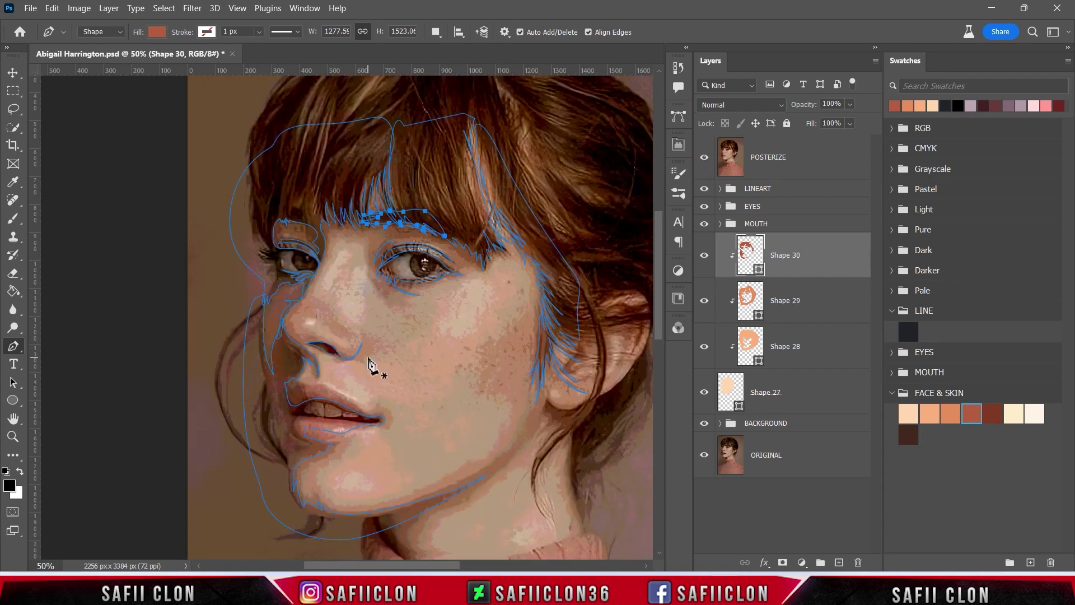
Zoom in on the lips and chin and place the chin shadow's first anchor.
{"action": "scroll", "coordinate": [371, 365], "scroll_direction": "up", "scroll_amount": 1}
{"action": "scroll", "coordinate": [364, 375], "scroll_direction": "up", "scroll_amount": 3}
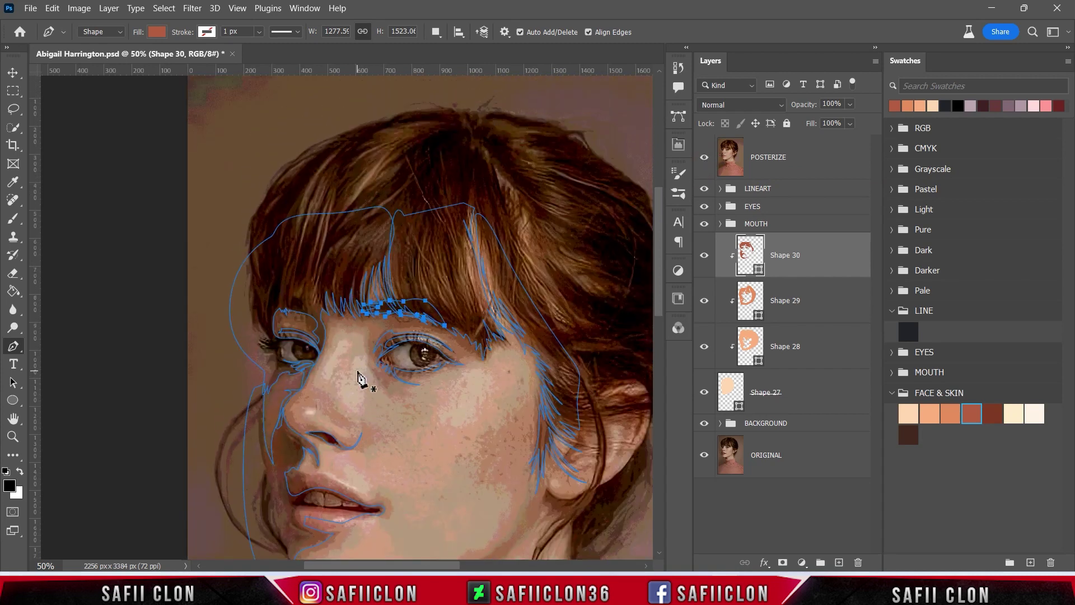
{"action": "scroll", "coordinate": [456, 365], "scroll_direction": "down", "scroll_amount": 5}
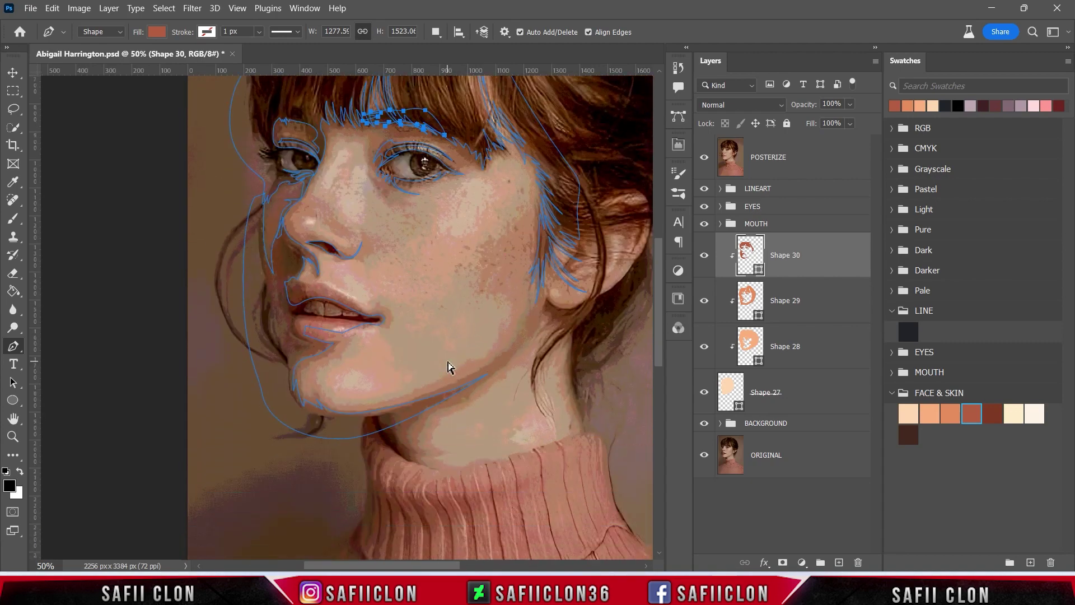
{"action": "key", "text": "ctrl+plus"}
{"action": "key", "text": "ctrl+plus"}
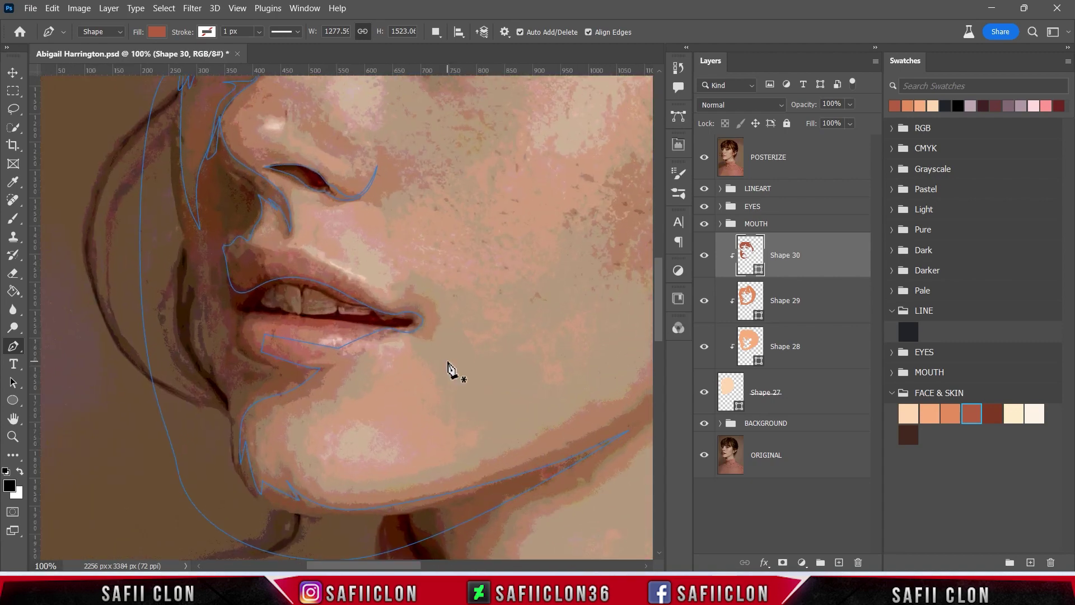
{"action": "scroll", "coordinate": [359, 385], "scroll_direction": "down", "scroll_amount": 1}
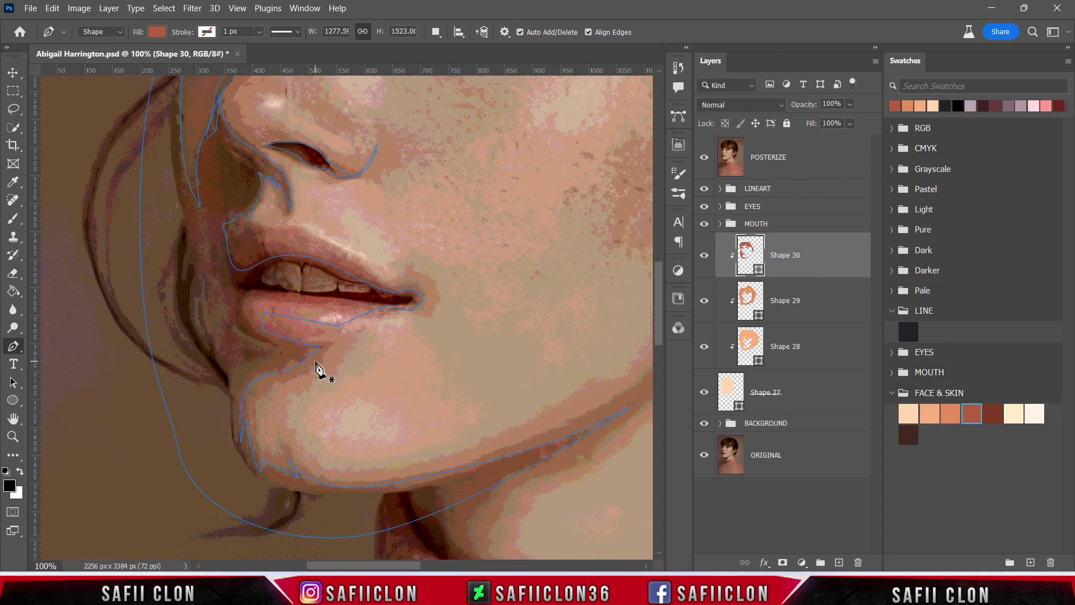
{"action": "left_click", "coordinate": [261, 324]}
Trace the shadow path from the lower lip down around the chin and jaw.
{"action": "left_click_drag", "start_coordinate": [299, 345], "coordinate": [310, 345]}
{"action": "left_click_drag", "start_coordinate": [245, 388], "coordinate": [238, 412]}
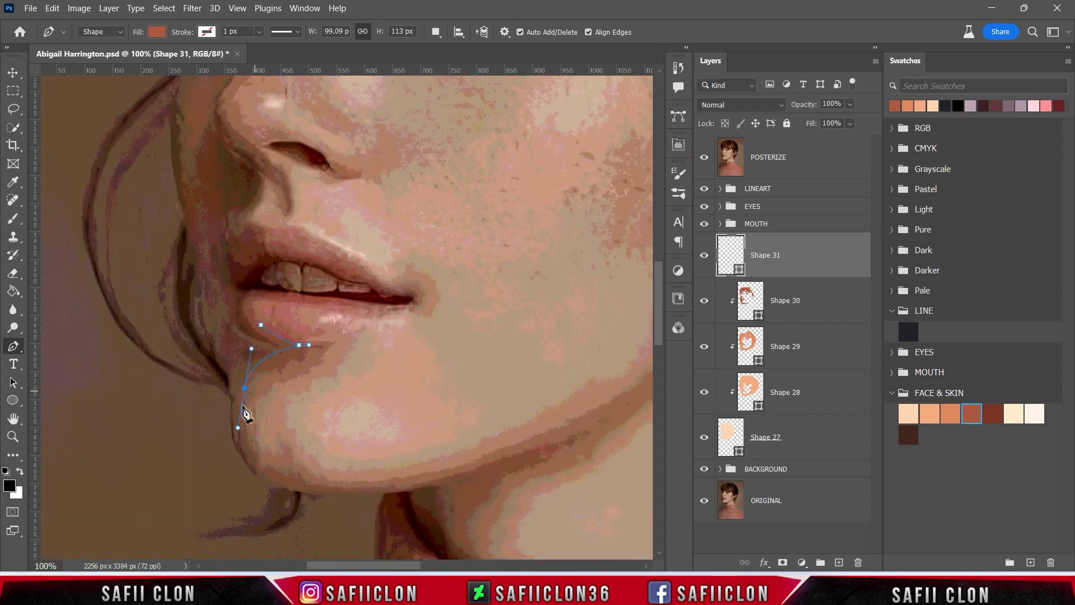
{"action": "left_click", "coordinate": [233, 408]}
{"action": "left_click_drag", "start_coordinate": [238, 444], "coordinate": [267, 482]}
{"action": "left_click", "coordinate": [704, 157]}
{"action": "left_click_drag", "start_coordinate": [350, 492], "coordinate": [392, 492]}
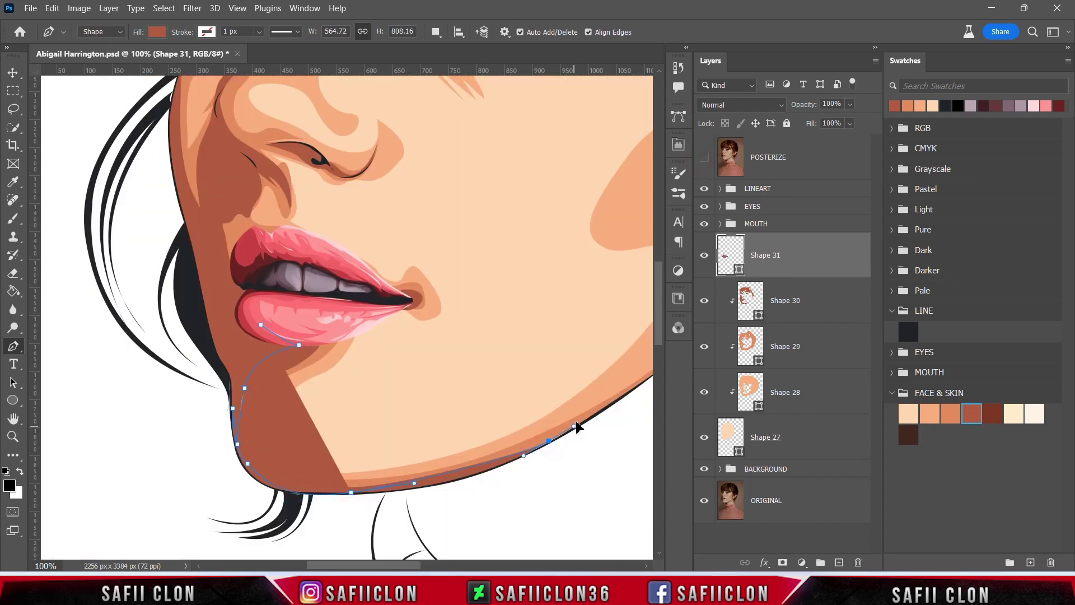
{"action": "left_click_drag", "start_coordinate": [551, 441], "coordinate": [582, 431]}
{"action": "left_click_drag", "start_coordinate": [511, 489], "coordinate": [409, 520]}
{"action": "left_click_drag", "start_coordinate": [245, 530], "coordinate": [213, 500]}
{"action": "scroll", "coordinate": [215, 446], "scroll_direction": "up", "scroll_amount": 5}
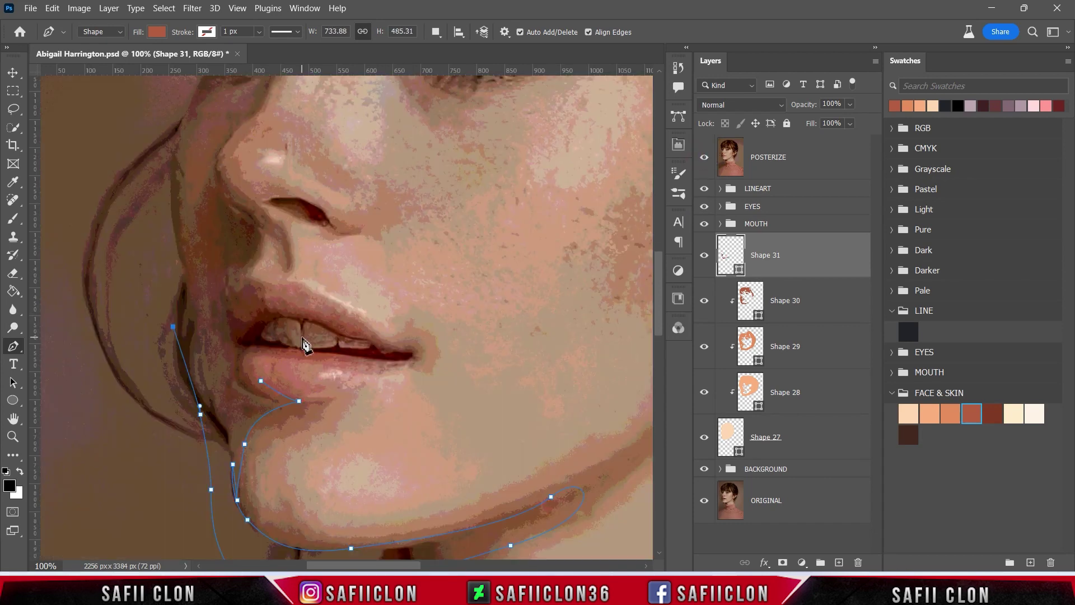
Continue the shadow path up the cheek and back down toward the lip corner.
{"action": "left_click", "coordinate": [201, 470]}
{"action": "left_click", "coordinate": [173, 382]}
{"action": "left_click_drag", "start_coordinate": [175, 198], "coordinate": [179, 204]}
{"action": "left_click", "coordinate": [703, 157]}
{"action": "left_click", "coordinate": [181, 232]}
{"action": "left_click_drag", "start_coordinate": [181, 285], "coordinate": [187, 308]}
{"action": "left_click", "coordinate": [192, 332]}
{"action": "left_click_drag", "start_coordinate": [205, 376], "coordinate": [206, 395]}
{"action": "left_click_drag", "start_coordinate": [215, 353], "coordinate": [213, 343]}
{"action": "key", "text": "ctrl+z"}
{"action": "left_click_drag", "start_coordinate": [203, 398], "coordinate": [198, 410]}
{"action": "left_click_drag", "start_coordinate": [225, 448], "coordinate": [217, 400]}
{"action": "left_click_drag", "start_coordinate": [206, 317], "coordinate": [207, 341]}
Close the shadow along the lip edges and pick the dark skin swatch as fill.
{"action": "left_click", "coordinate": [236, 328]}
{"action": "left_click", "coordinate": [297, 359]}
{"action": "left_click", "coordinate": [369, 394]}
{"action": "left_click", "coordinate": [398, 413]}
{"action": "left_click", "coordinate": [703, 157]}
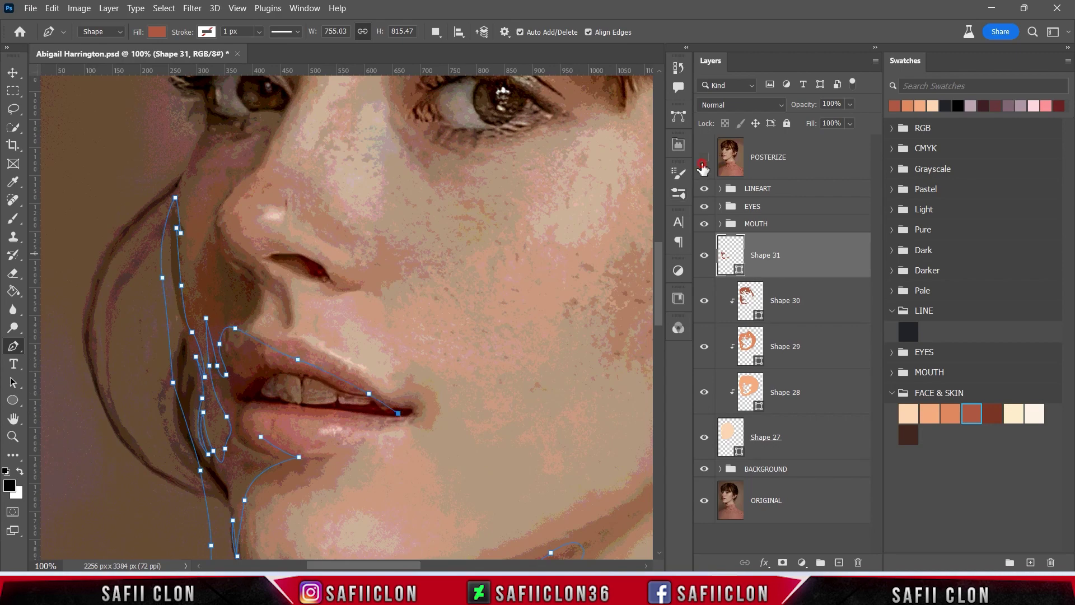
{"action": "left_click", "coordinate": [404, 404]}
{"action": "left_click", "coordinate": [333, 429]}
{"action": "left_click", "coordinate": [261, 436]}
{"action": "scroll", "coordinate": [482, 427], "scroll_direction": "down", "scroll_amount": 3}
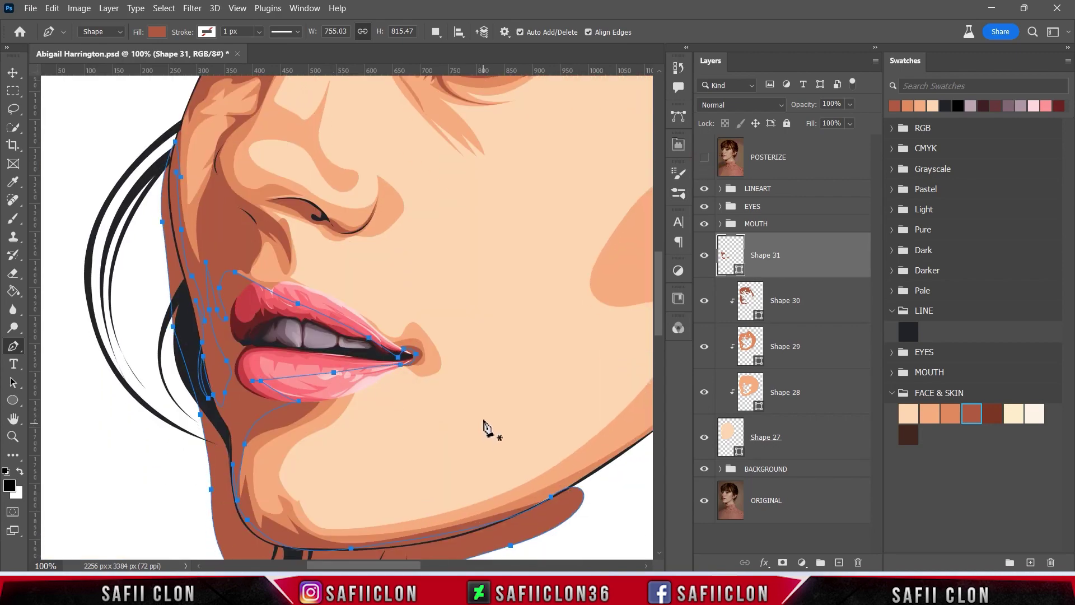
{"action": "double_click", "coordinate": [741, 275]}
{"action": "left_click", "coordinate": [991, 413]}
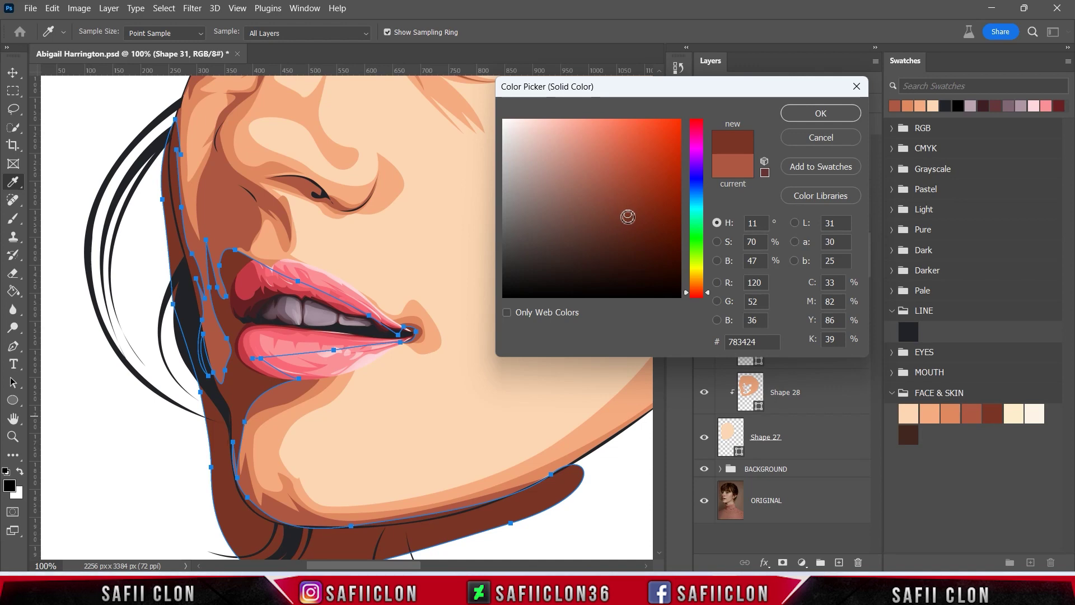
Set Shape 31 to a slightly desaturated dark reddish brown and clip it to the layer below.
{"action": "left_click", "coordinate": [618, 215]}
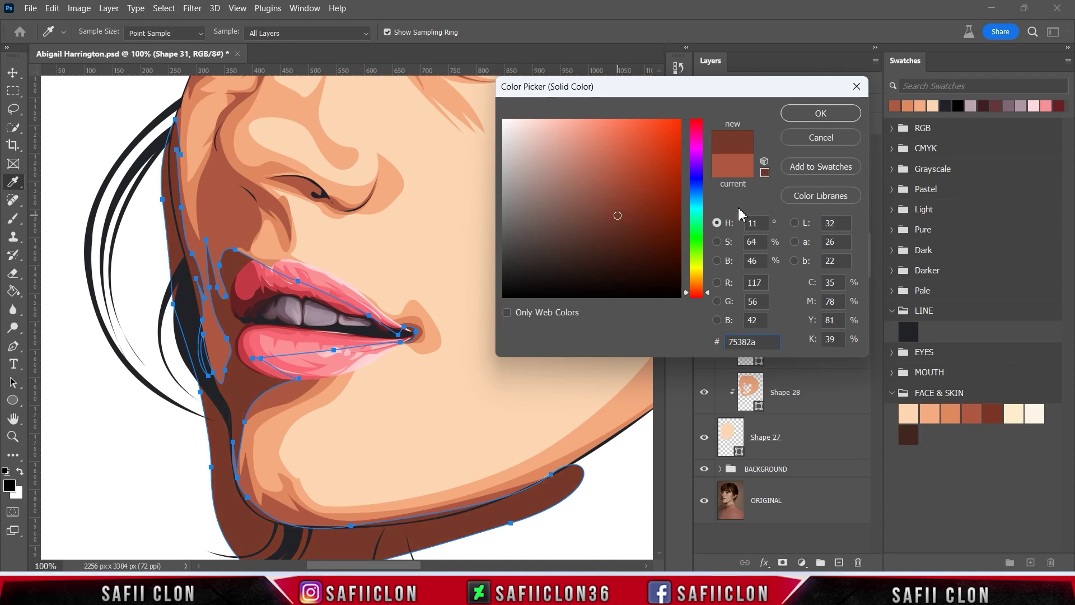
{"action": "left_click", "coordinate": [995, 414]}
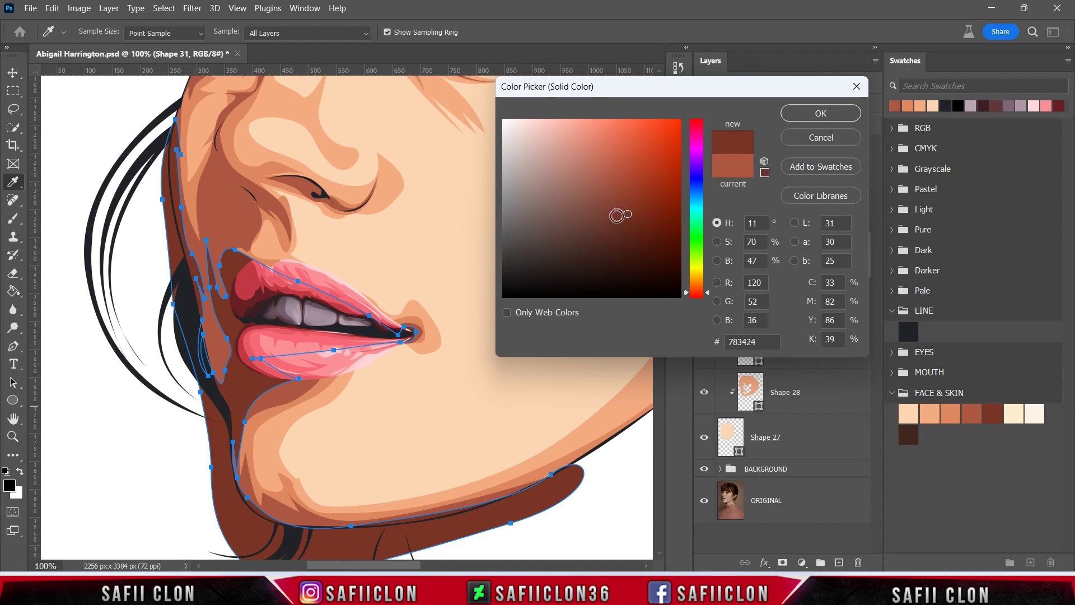
{"action": "left_click", "coordinate": [618, 215]}
{"action": "left_click", "coordinate": [818, 113]}
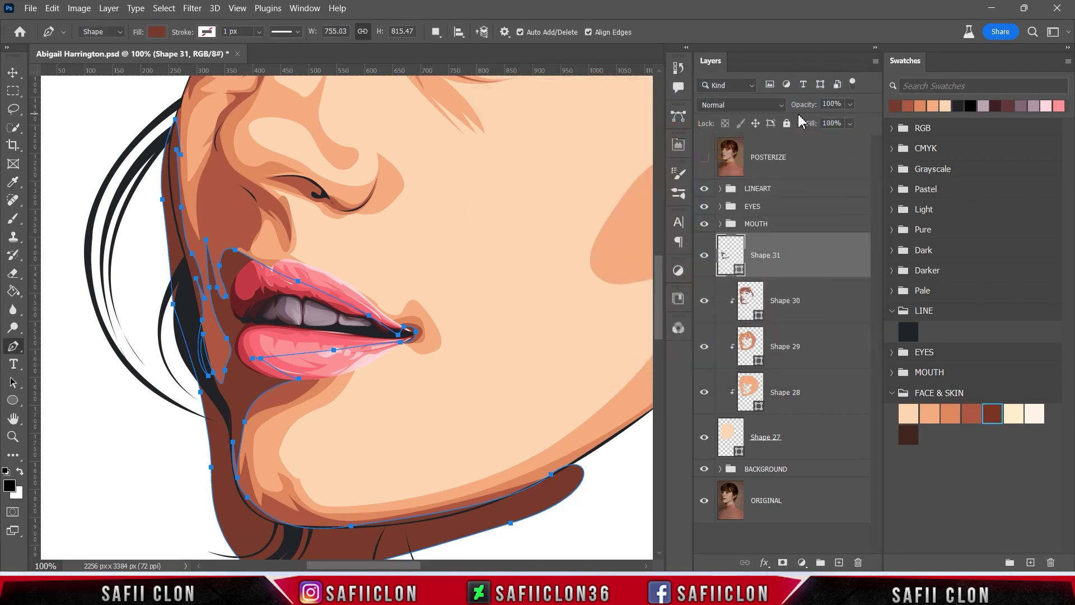
{"action": "right_click", "coordinate": [798, 248]}
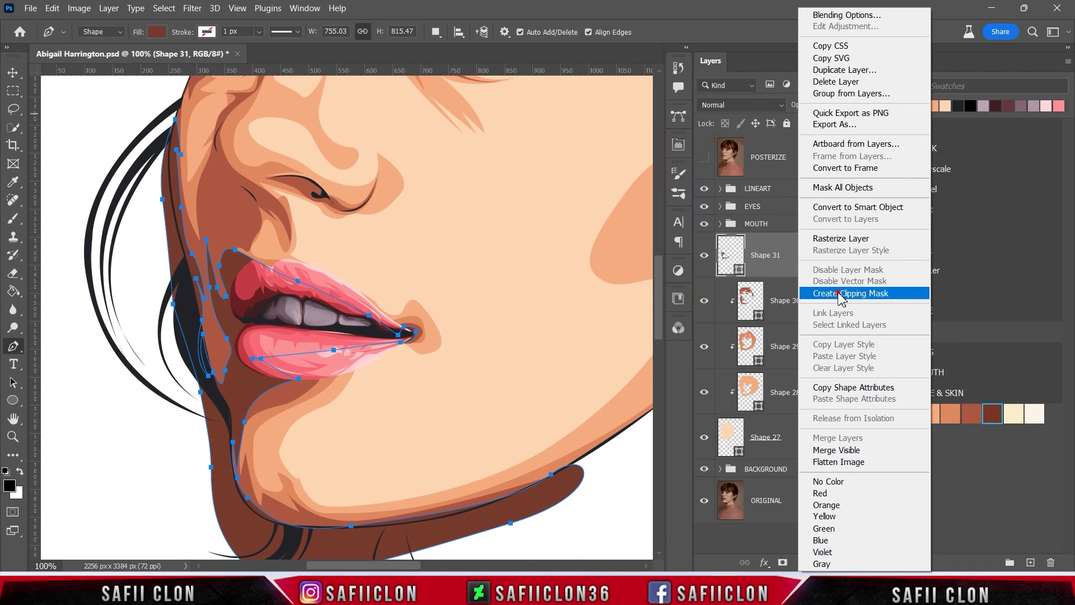
{"action": "left_click", "coordinate": [840, 287]}
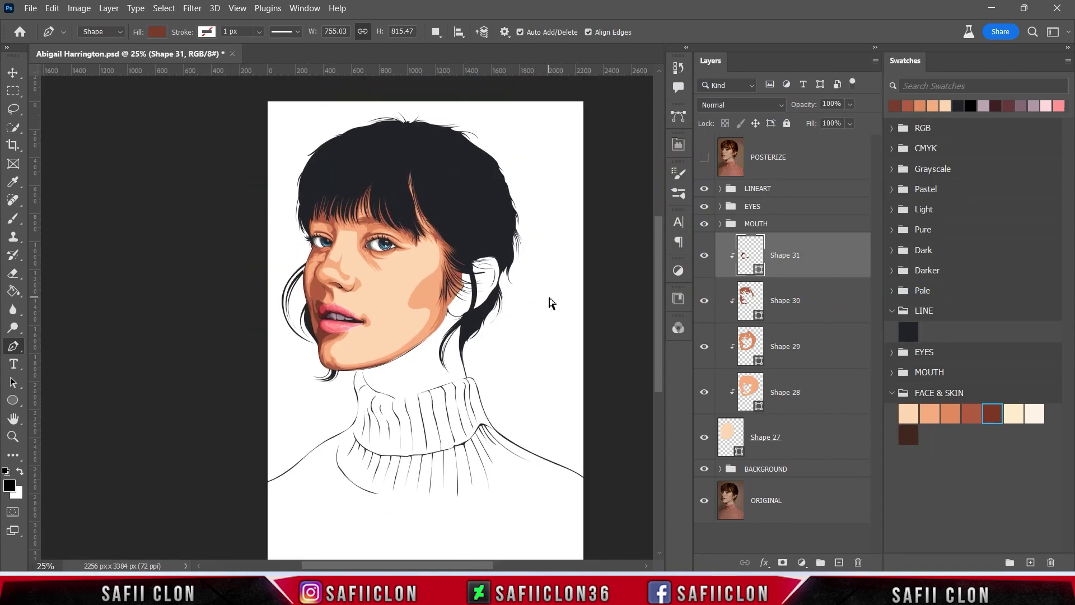
Set Path Operations to add to Shape 31, show POSTERIZE, and zoom to the nose.
{"action": "key", "text": "ctrl+minus"}
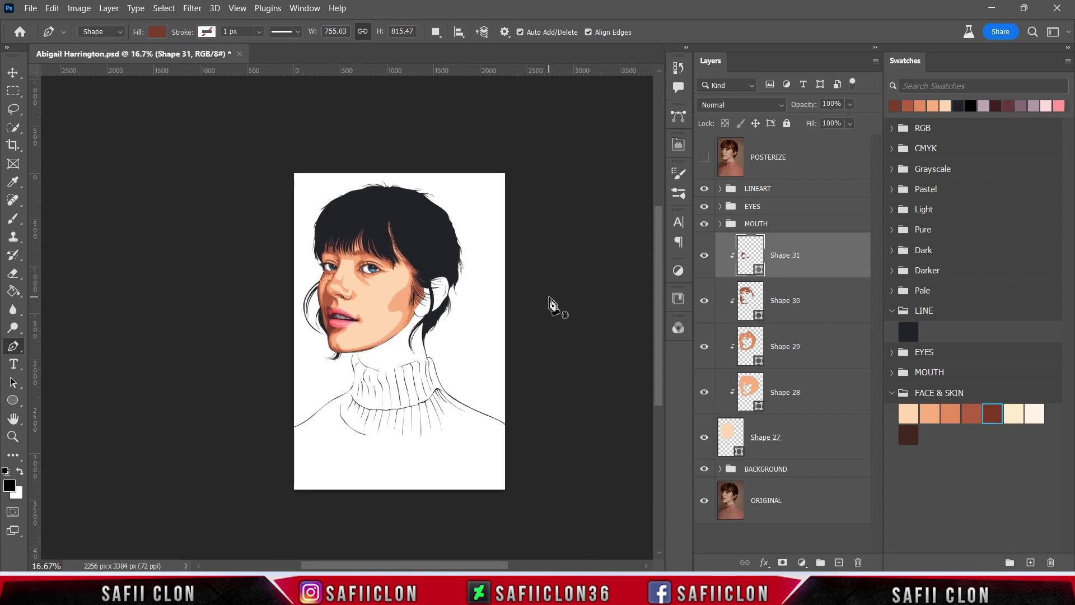
{"action": "key", "text": "ctrl+plus"}
{"action": "key", "text": "ctrl+plus"}
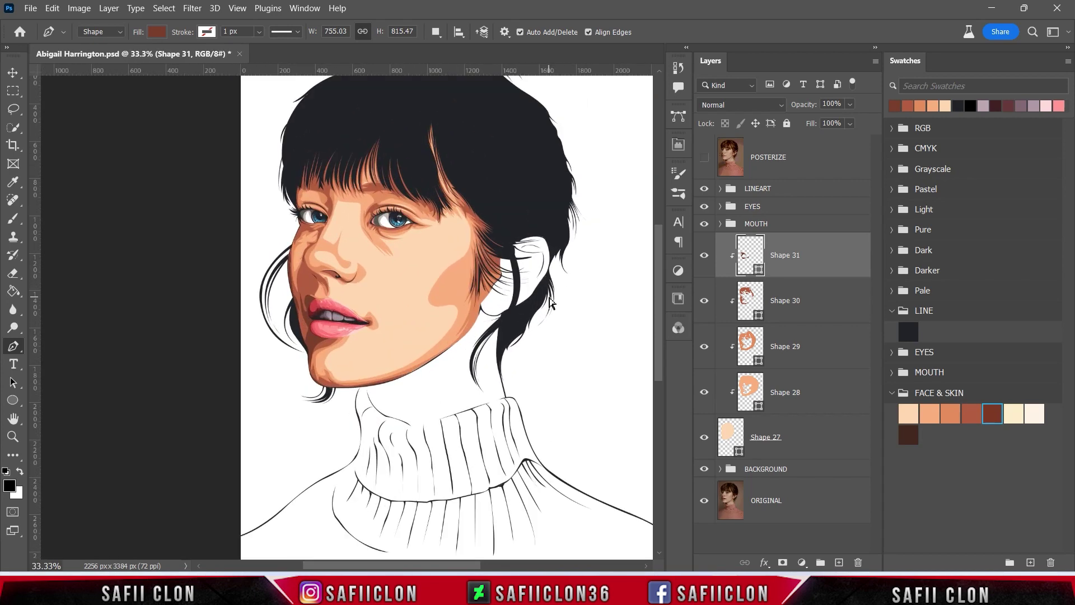
{"action": "key", "text": "ctrl+plus"}
{"action": "key", "text": "ctrl+plus"}
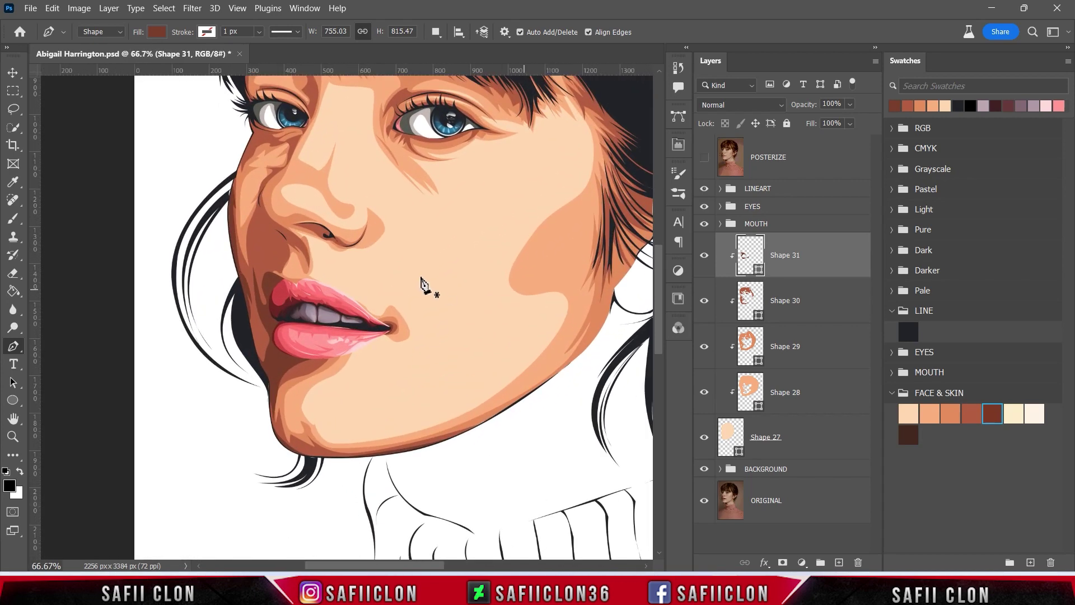
{"action": "scroll", "coordinate": [443, 319], "scroll_direction": "up", "scroll_amount": 1}
{"action": "scroll", "coordinate": [476, 358], "scroll_direction": "up", "scroll_amount": 2}
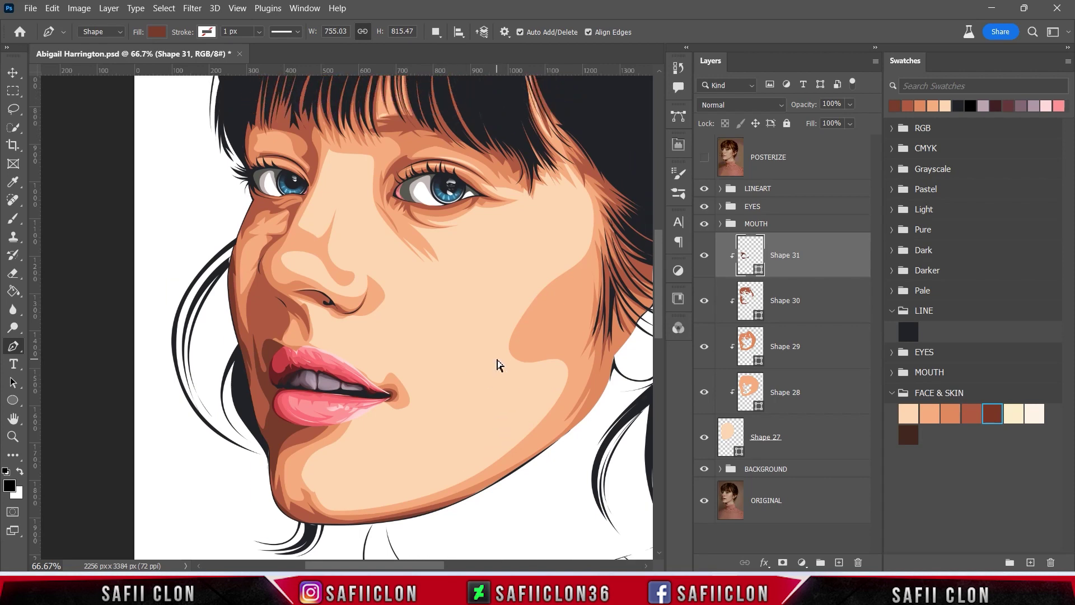
{"action": "left_click", "coordinate": [436, 32]}
{"action": "left_click", "coordinate": [468, 65]}
{"action": "left_click", "coordinate": [704, 157]}
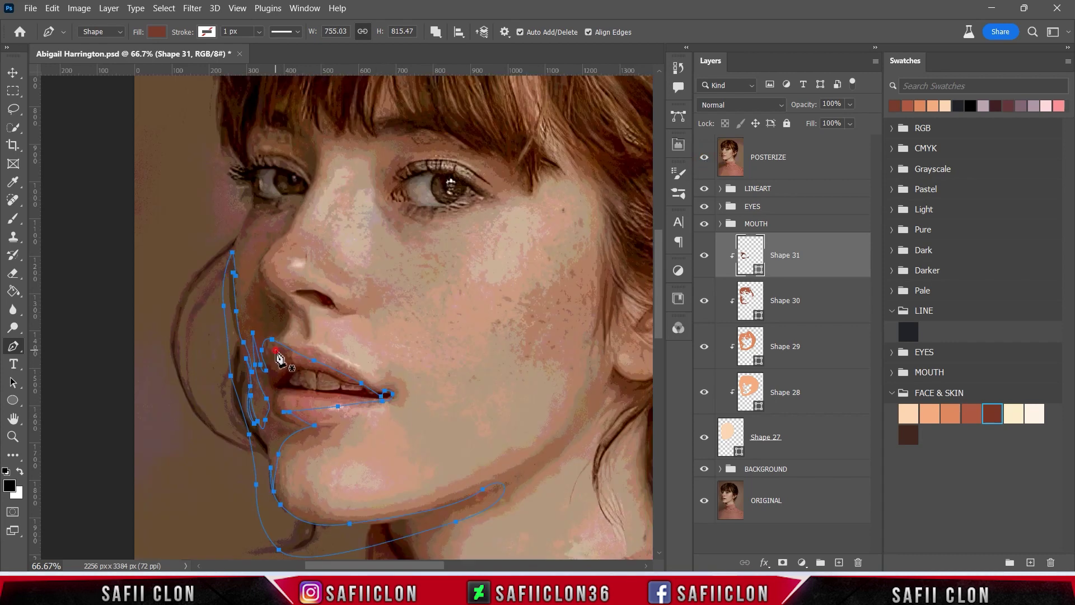
{"action": "key", "text": "ctrl+plus"}
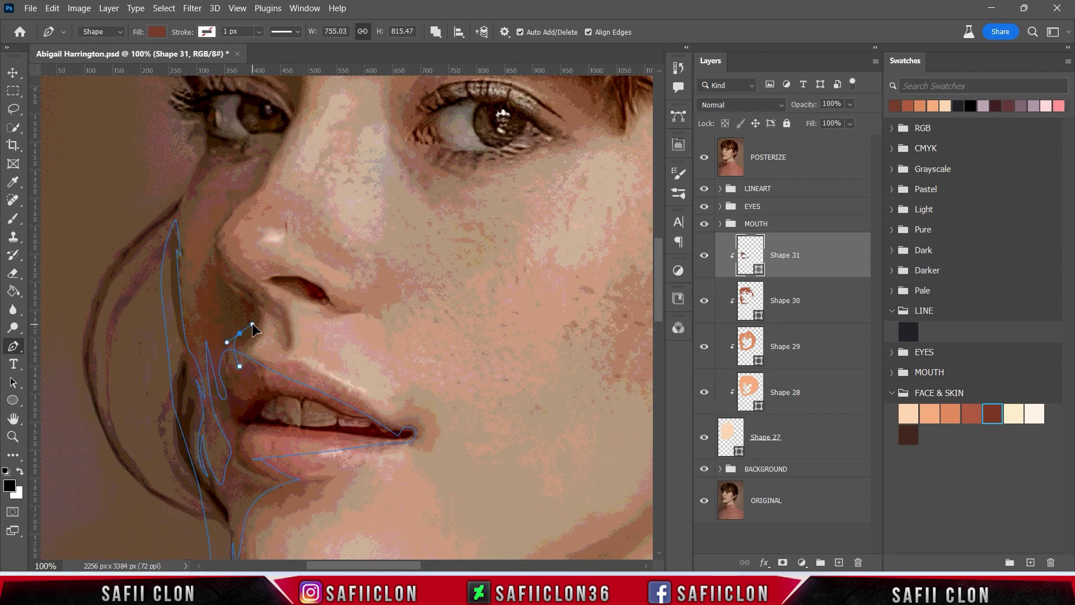
Extend the shadow path up beside the nose and past the nostril.
{"action": "left_click", "coordinate": [231, 344]}
{"action": "left_click_drag", "start_coordinate": [213, 258], "coordinate": [212, 249]}
{"action": "left_click", "coordinate": [704, 157]}
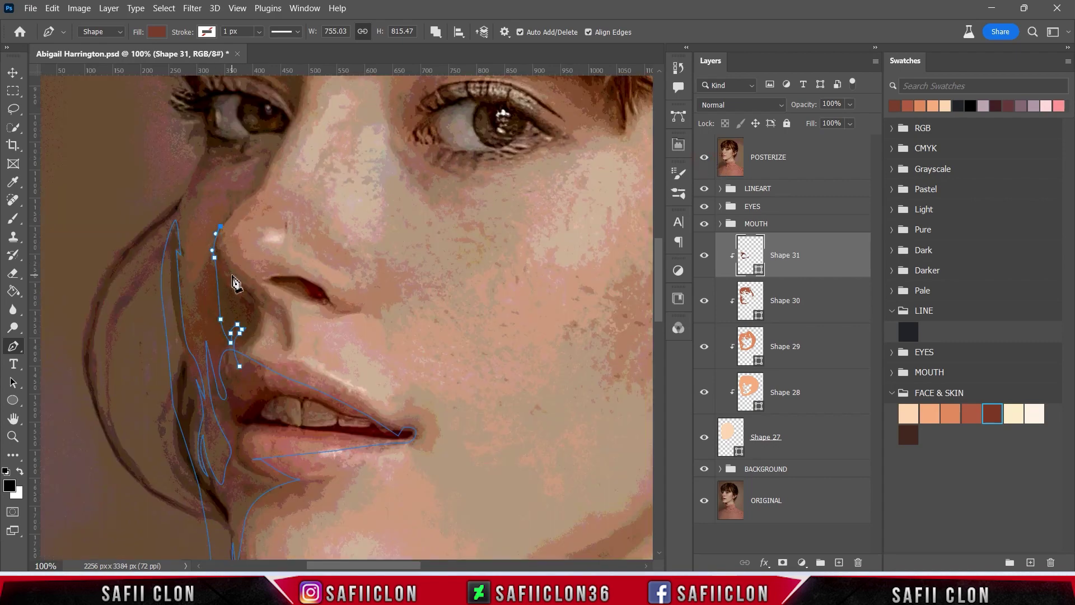
{"action": "left_click_drag", "start_coordinate": [232, 275], "coordinate": [227, 280]}
{"action": "left_click_drag", "start_coordinate": [271, 311], "coordinate": [255, 304]}
{"action": "left_click", "coordinate": [246, 347]}
{"action": "scroll", "coordinate": [399, 347], "scroll_direction": "up", "scroll_amount": 2}
{"action": "scroll", "coordinate": [399, 347], "scroll_direction": "up", "scroll_amount": 2}
Draw a closed nostril crescent and begin a second crescent under the nose.
{"action": "left_click", "coordinate": [704, 157]}
{"action": "left_click", "coordinate": [272, 345]}
{"action": "left_click_drag", "start_coordinate": [331, 367], "coordinate": [352, 403]}
{"action": "left_click", "coordinate": [331, 367], "text": "alt"}
{"action": "left_click", "coordinate": [705, 156]}
{"action": "left_click_drag", "start_coordinate": [312, 356], "coordinate": [316, 362]}
{"action": "left_click", "coordinate": [272, 347]}
{"action": "left_click", "coordinate": [338, 377]}
{"action": "left_click_drag", "start_coordinate": [380, 326], "coordinate": [379, 283]}
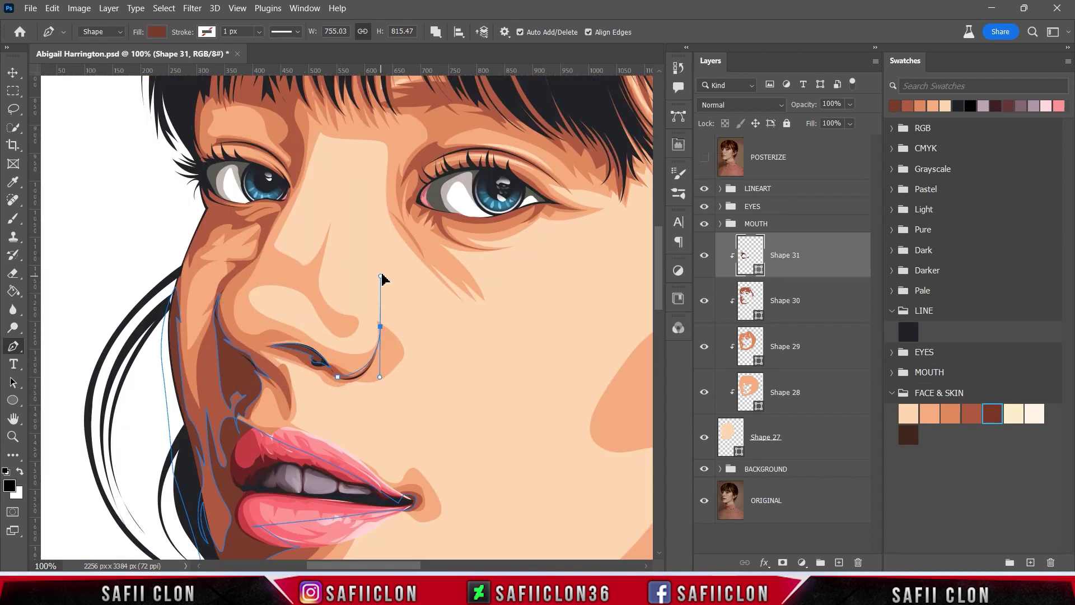
{"action": "left_click", "coordinate": [381, 326], "text": "alt"}
{"action": "left_click_drag", "start_coordinate": [339, 376], "coordinate": [294, 361]}
{"action": "key", "text": "ctrl+z"}
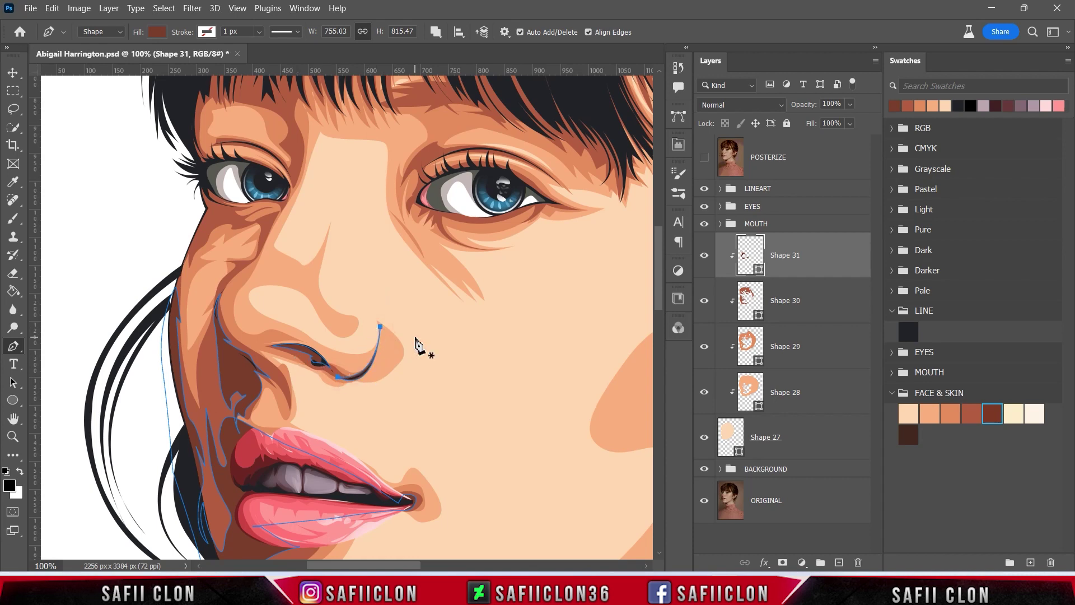
Compare against the POSTERIZE photo and start a new shadow path along the nose side.
{"action": "scroll", "coordinate": [419, 343], "scroll_direction": "up", "scroll_amount": 1}
{"action": "left_click", "coordinate": [705, 157]}
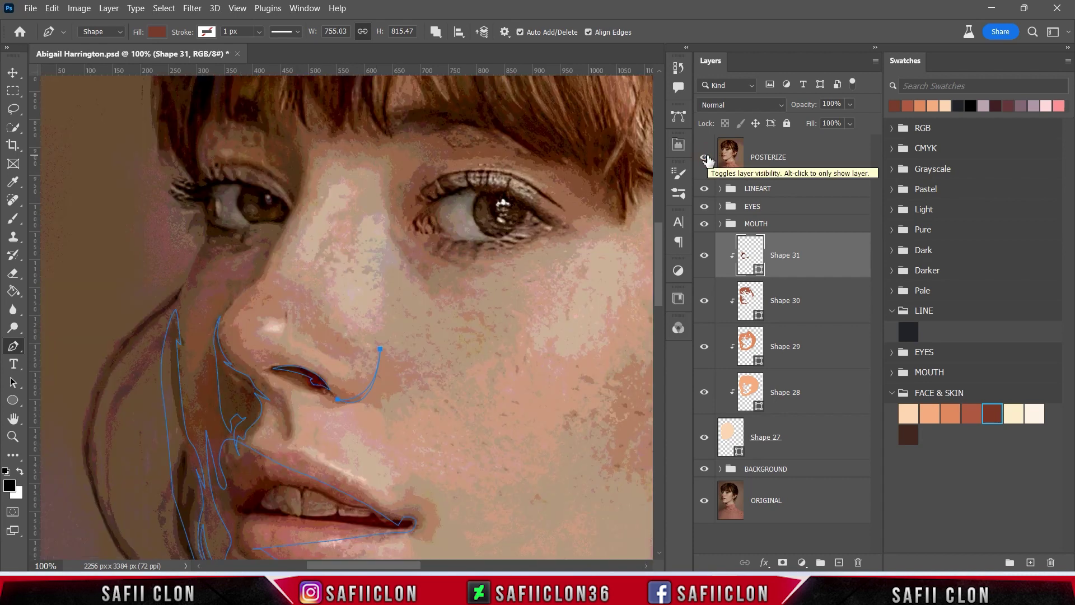
{"action": "left_click", "coordinate": [705, 158]}
{"action": "left_click", "coordinate": [226, 308]}
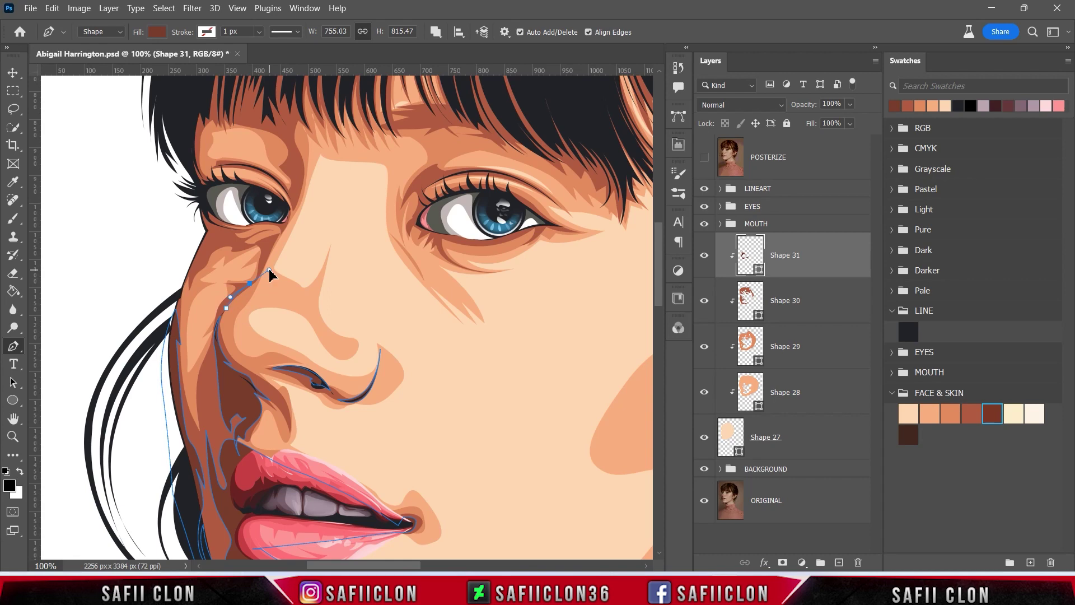
{"action": "left_click_drag", "start_coordinate": [241, 286], "coordinate": [251, 284]}
Trace a dark reddish-brown shadow under the left eye, starting at the inner corner, using the posterized photo as reference.
{"action": "scroll", "coordinate": [235, 336], "scroll_direction": "up", "scroll_amount": 2}
{"action": "scroll", "coordinate": [258, 369], "scroll_direction": "up", "scroll_amount": 1}
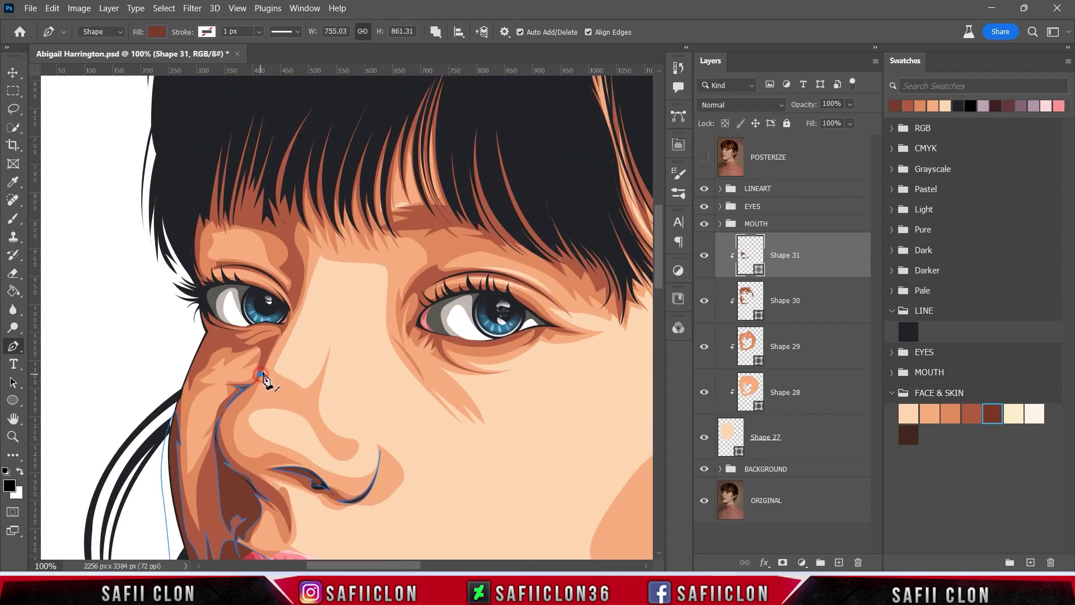
{"action": "scroll", "coordinate": [264, 375], "scroll_direction": "up", "scroll_amount": 1}
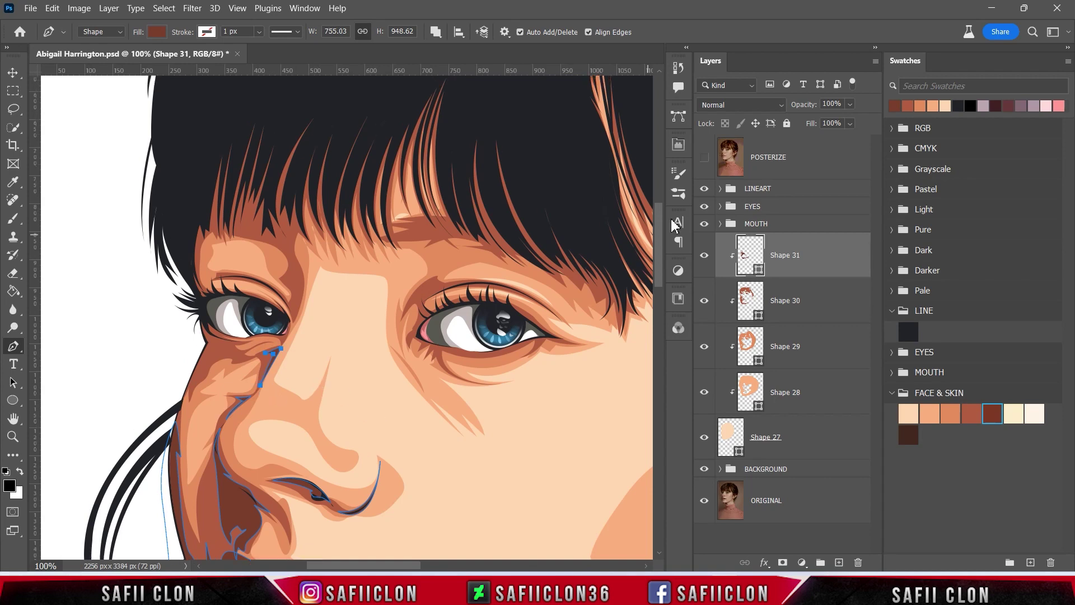
{"action": "left_click", "coordinate": [703, 159]}
{"action": "mouse_move", "coordinate": [180, 402]}
{"action": "left_mouse_down"}
{"action": "mouse_move", "coordinate": [183, 379]}
{"action": "mouse_move", "coordinate": [211, 364]}
{"action": "left_mouse_up"}
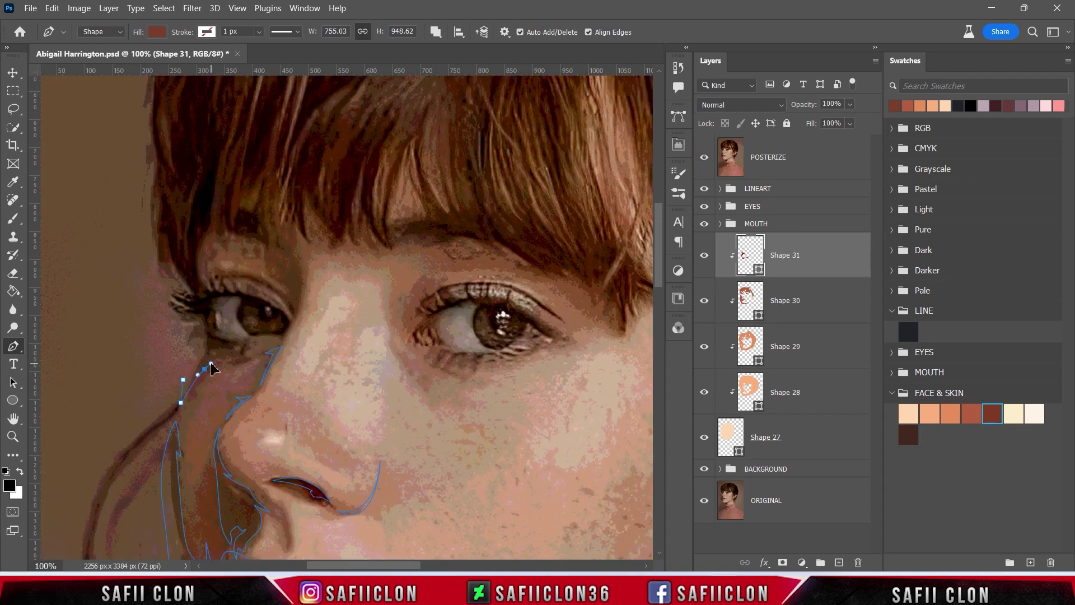
{"action": "left_click", "coordinate": [705, 159]}
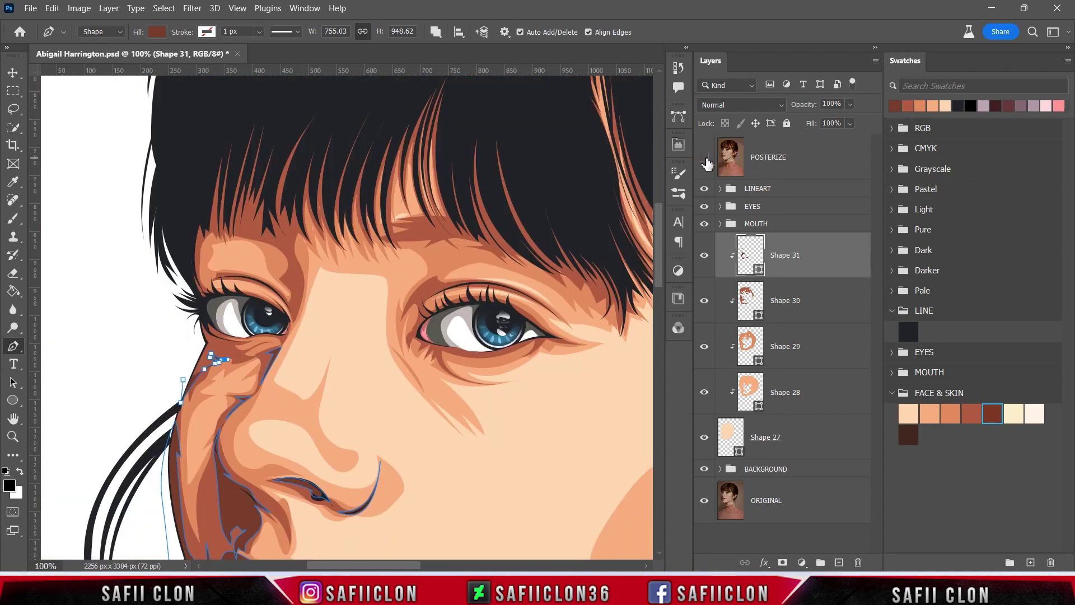
{"action": "left_click", "coordinate": [704, 157]}
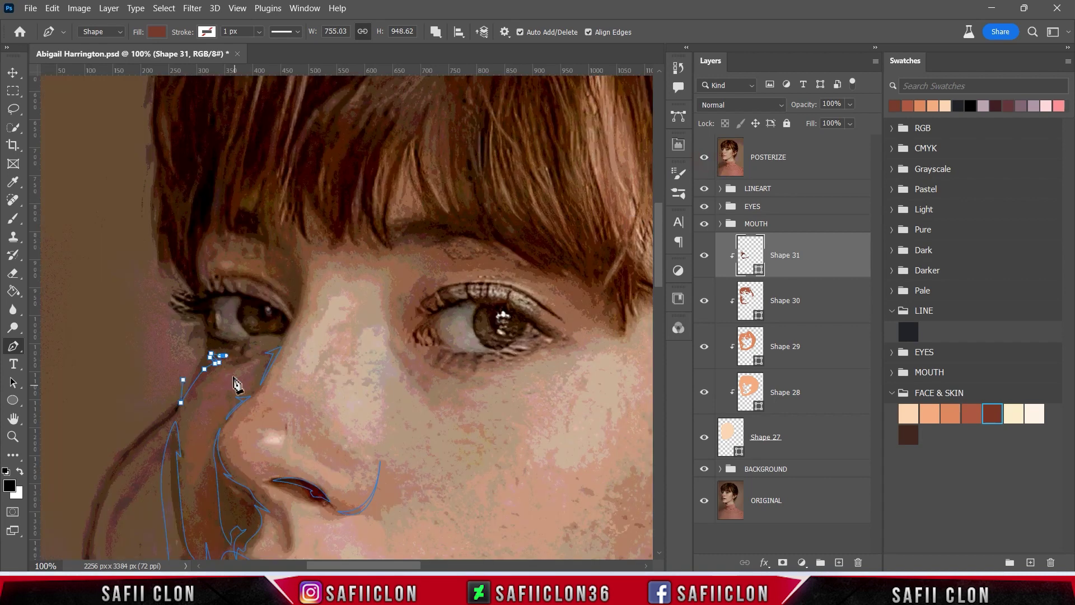
{"action": "key", "text": "ctrl+comma"}
{"action": "left_click_drag", "start_coordinate": [235, 359], "coordinate": [252, 355]}
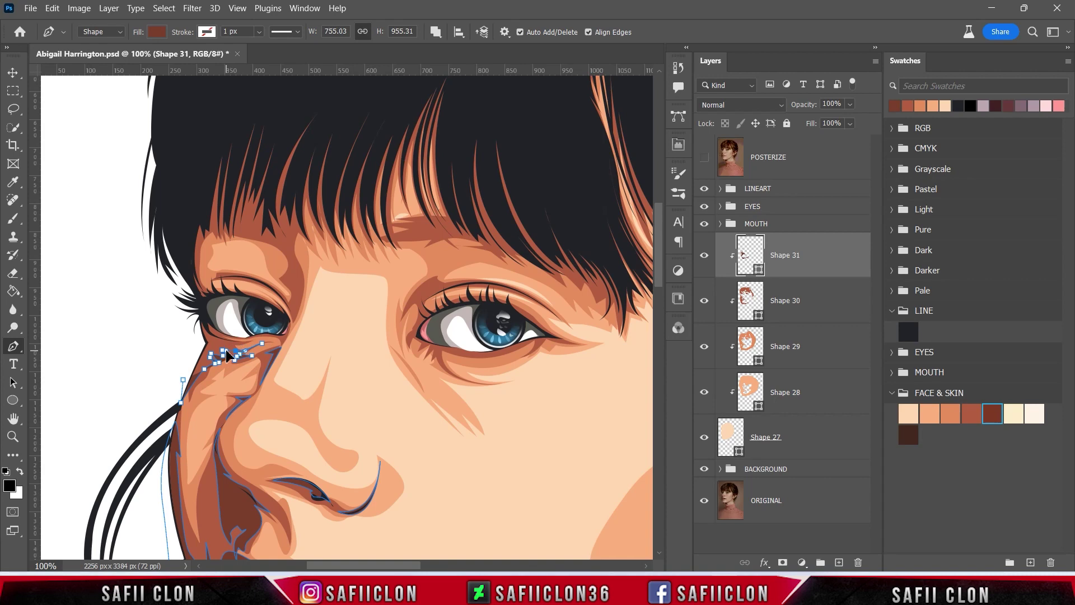
{"action": "left_click", "coordinate": [704, 158]}
{"action": "mouse_move", "coordinate": [241, 350]}
{"action": "left_mouse_down"}
{"action": "mouse_move", "coordinate": [255, 344]}
{"action": "mouse_move", "coordinate": [217, 340]}
{"action": "left_mouse_up"}
Carry the eye shadow along the upper eyelid and down the face side, closing the shape.
{"action": "left_click", "coordinate": [262, 330]}
{"action": "left_click", "coordinate": [290, 326]}
{"action": "left_click", "coordinate": [246, 292]}
{"action": "left_click_drag", "start_coordinate": [206, 286], "coordinate": [198, 278]}
{"action": "left_click", "coordinate": [195, 235]}
{"action": "left_click", "coordinate": [171, 232]}
{"action": "left_click", "coordinate": [151, 293]}
{"action": "left_click", "coordinate": [143, 346]}
{"action": "left_click", "coordinate": [183, 380]}
{"action": "scroll", "coordinate": [236, 368], "scroll_direction": "up", "scroll_amount": 3}
Draw a separate curved shadow piece along the upper eyelid crease above the left eye.
{"action": "left_click", "coordinate": [212, 347]}
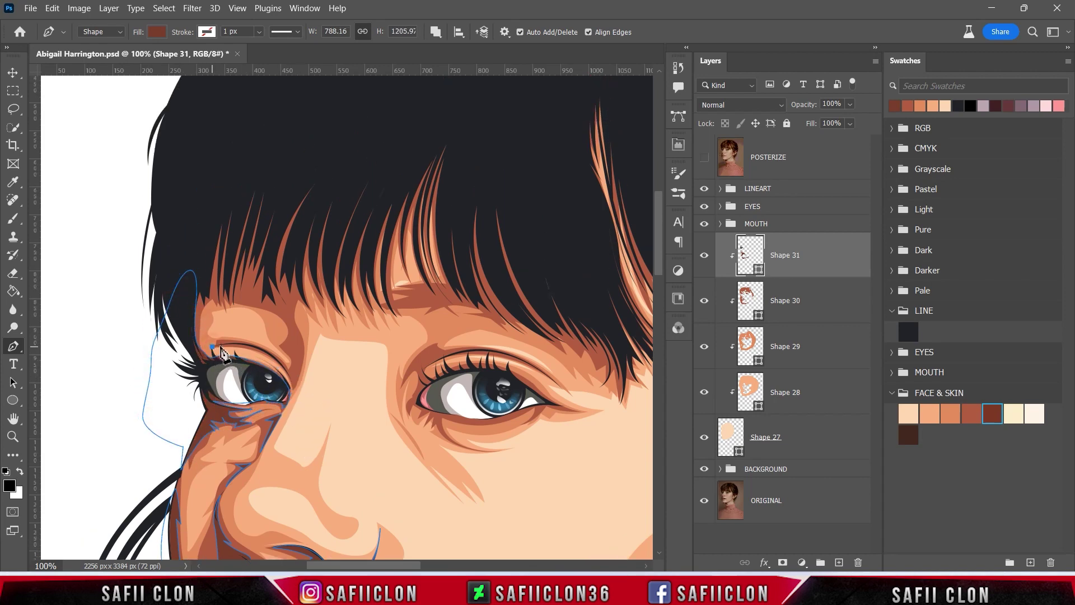
{"action": "left_click", "coordinate": [293, 385], "text": "alt"}
{"action": "left_click", "coordinate": [705, 158]}
{"action": "left_click", "coordinate": [704, 157]}
{"action": "left_click", "coordinate": [294, 325]}
{"action": "left_click_drag", "start_coordinate": [296, 346], "coordinate": [279, 327]}
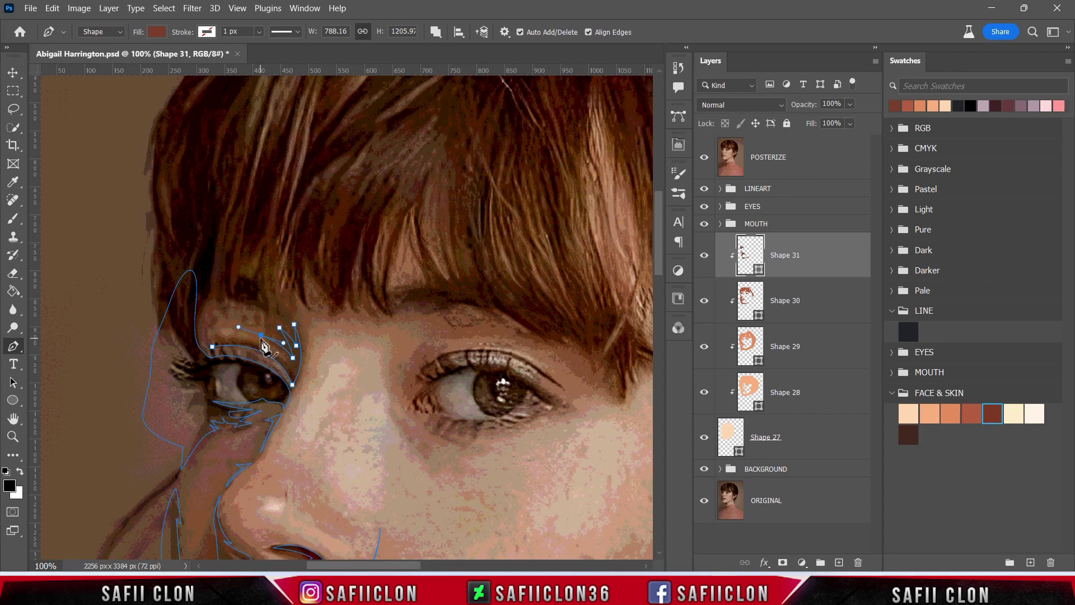
{"action": "left_click_drag", "start_coordinate": [292, 369], "coordinate": [292, 382]}
{"action": "left_click", "coordinate": [704, 158]}
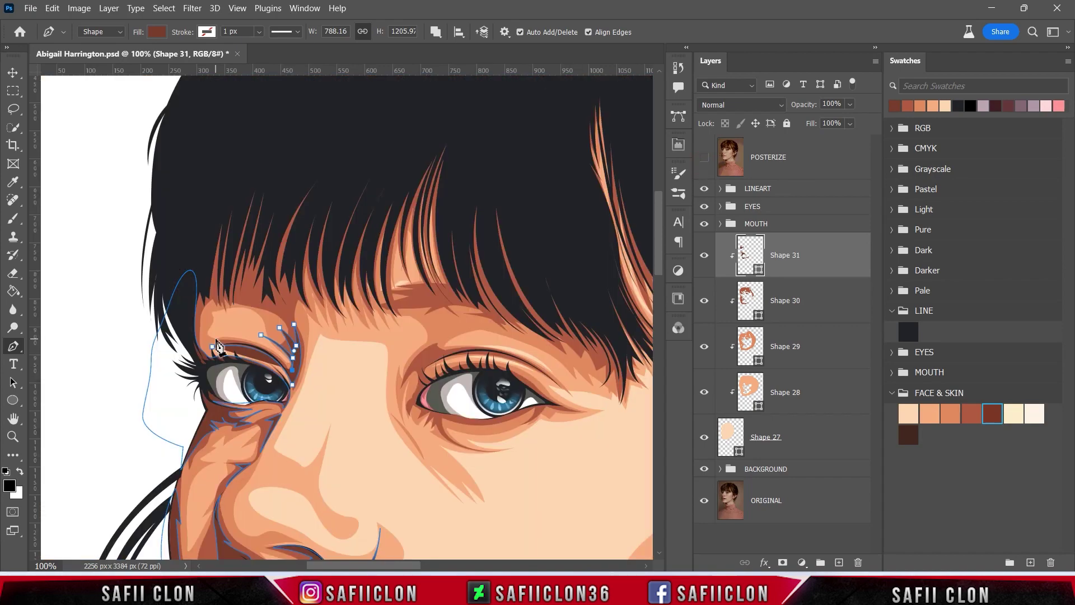
{"action": "left_click_drag", "start_coordinate": [213, 346], "coordinate": [174, 371]}
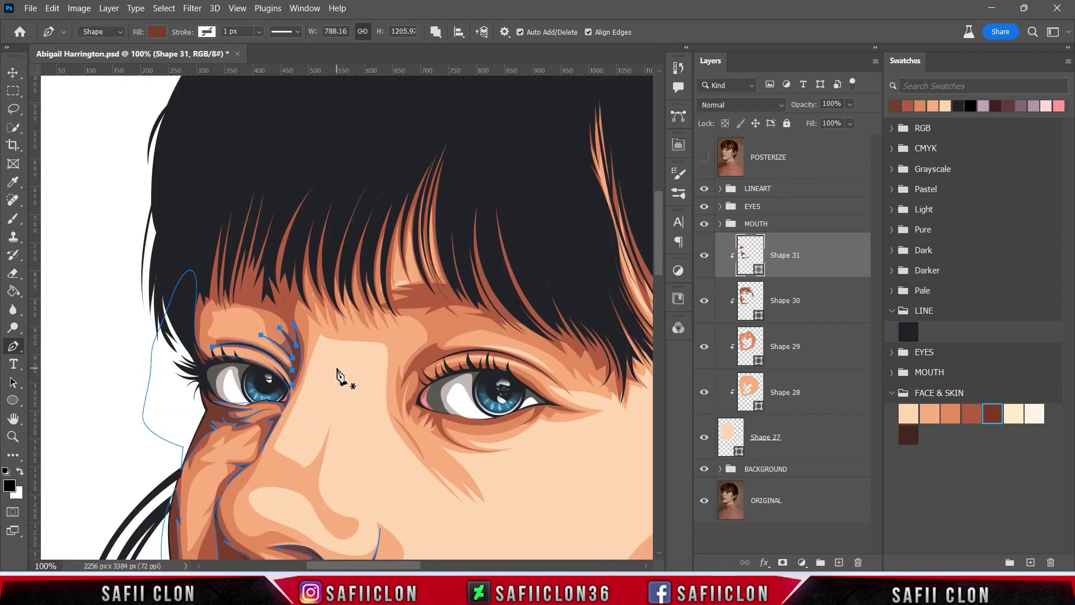
{"action": "scroll", "coordinate": [333, 400], "scroll_direction": "up", "scroll_amount": 2}
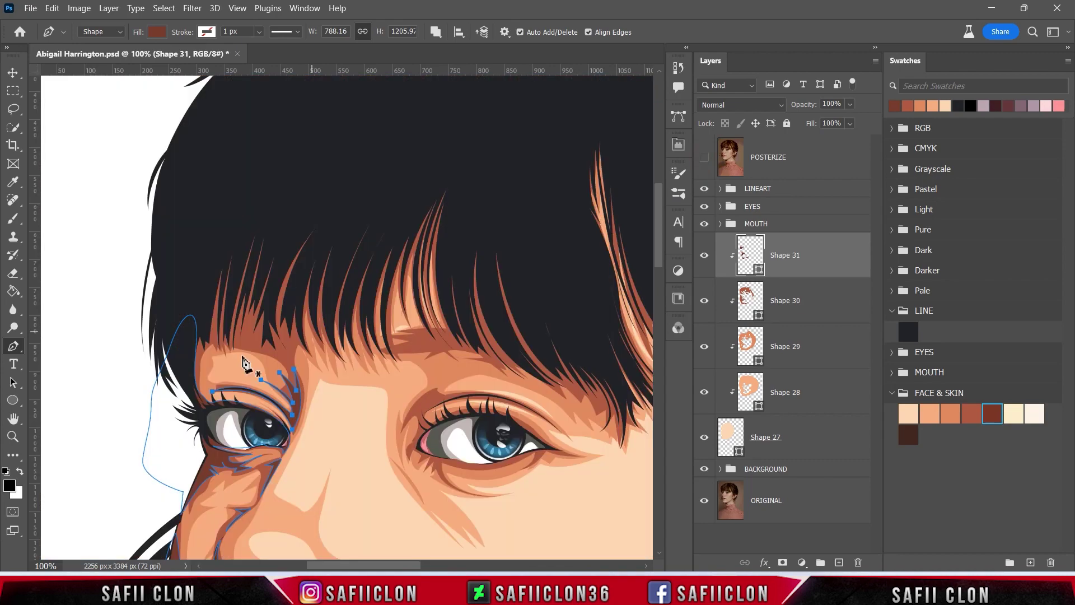
Start a shadow at the brow and trace the first two strand shadows up into the bangs.
{"action": "left_click_drag", "start_coordinate": [205, 343], "coordinate": [187, 379]}
{"action": "left_click", "coordinate": [222, 358]}
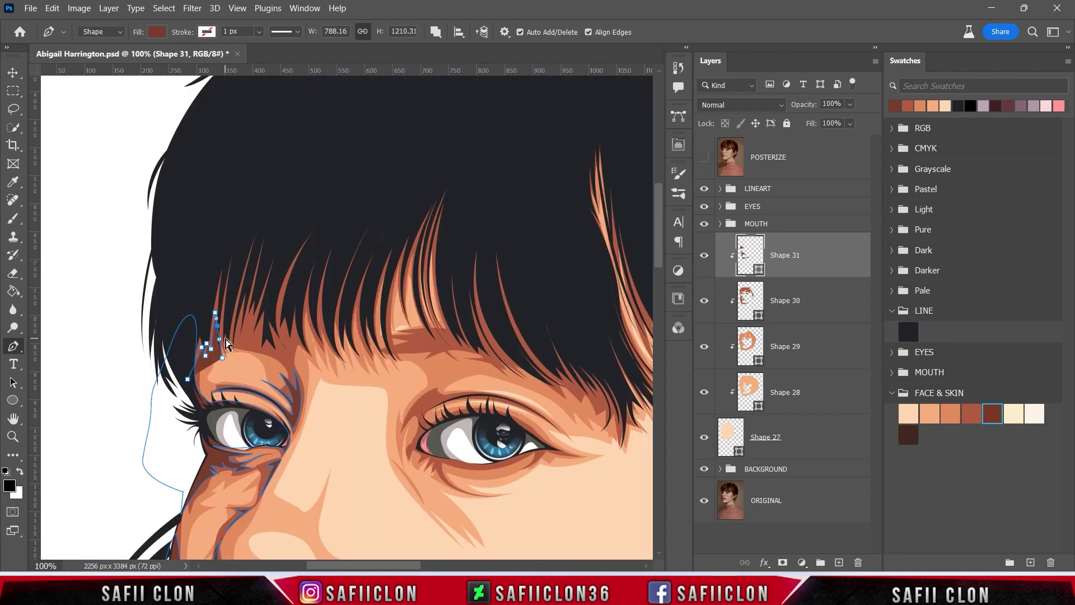
{"action": "left_click", "coordinate": [226, 350]}
{"action": "left_click", "coordinate": [226, 317]}
{"action": "left_click_drag", "start_coordinate": [241, 288], "coordinate": [258, 269]}
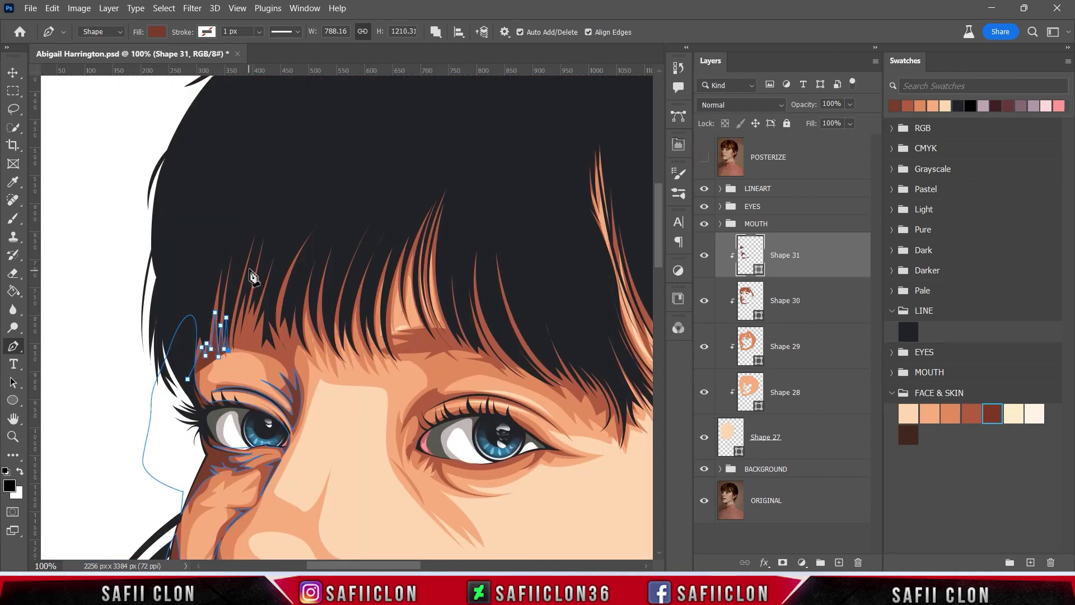
{"action": "left_click", "coordinate": [235, 347]}
{"action": "left_click", "coordinate": [236, 318]}
{"action": "left_click_drag", "start_coordinate": [246, 300], "coordinate": [255, 283]}
{"action": "left_click", "coordinate": [241, 334]}
Add further thin strand shadows across the lower edge of the bangs.
{"action": "left_click", "coordinate": [703, 158]}
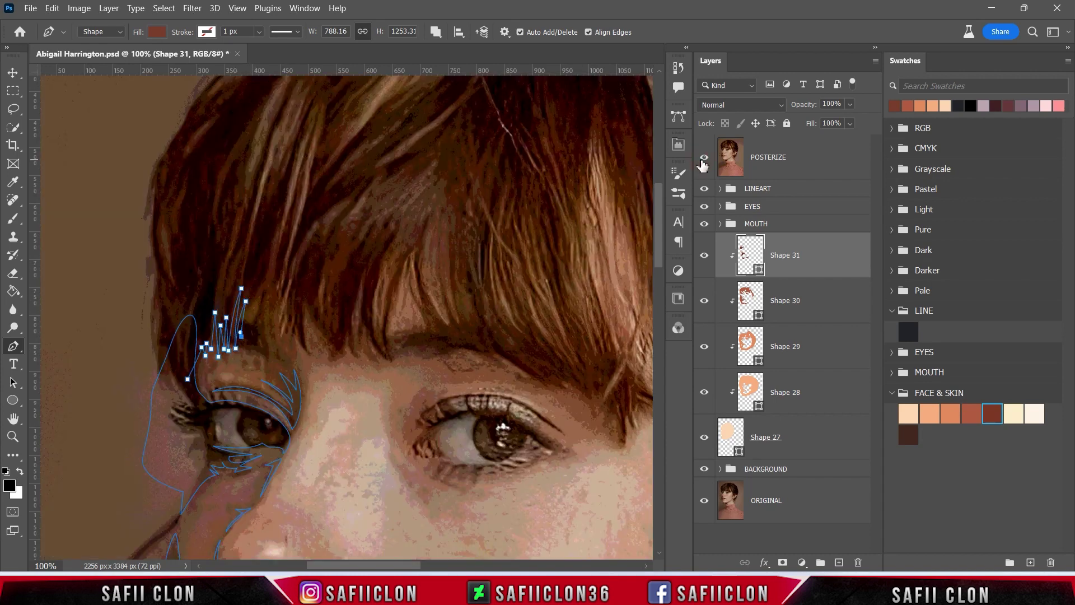
{"action": "left_click", "coordinate": [261, 292]}
{"action": "left_click", "coordinate": [261, 318]}
{"action": "left_click", "coordinate": [704, 158]}
{"action": "left_click", "coordinate": [267, 380]}
{"action": "left_click", "coordinate": [267, 325]}
{"action": "left_click", "coordinate": [273, 370]}
{"action": "left_click", "coordinate": [279, 334]}
{"action": "left_click", "coordinate": [272, 309]}
{"action": "left_click", "coordinate": [278, 293]}
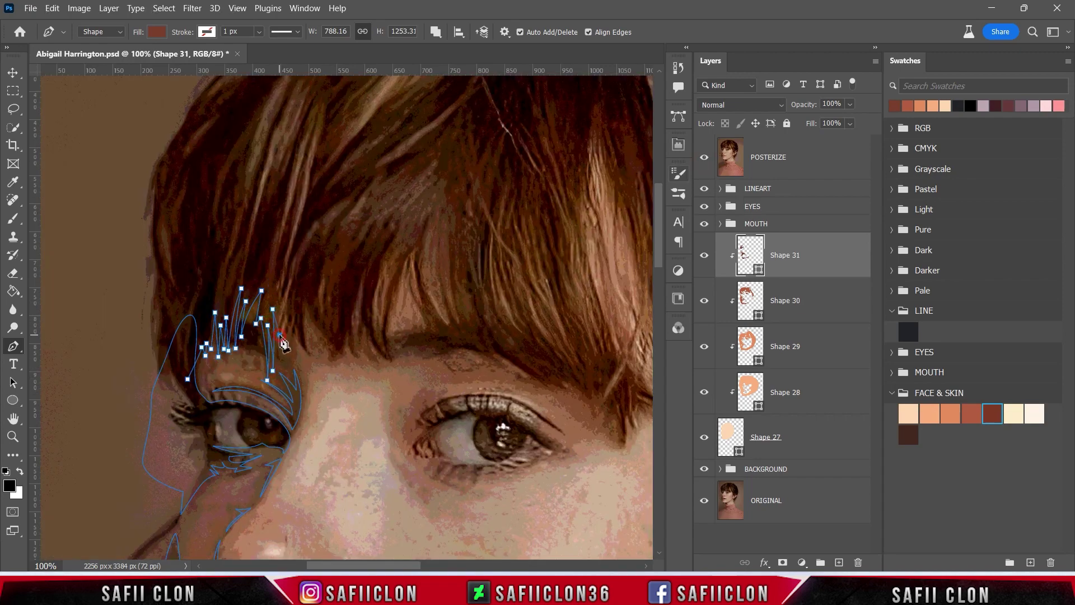
{"action": "left_click", "coordinate": [703, 158]}
Continue curved strand shadows across the forehead, each with a sharp base corner.
{"action": "left_click", "coordinate": [286, 325]}
{"action": "left_click", "coordinate": [294, 306]}
{"action": "left_click", "coordinate": [287, 344]}
{"action": "left_click", "coordinate": [311, 357]}
{"action": "left_click", "coordinate": [305, 303]}
{"action": "left_click_drag", "start_coordinate": [319, 294], "coordinate": [327, 270]}
{"action": "left_click", "coordinate": [353, 371]}
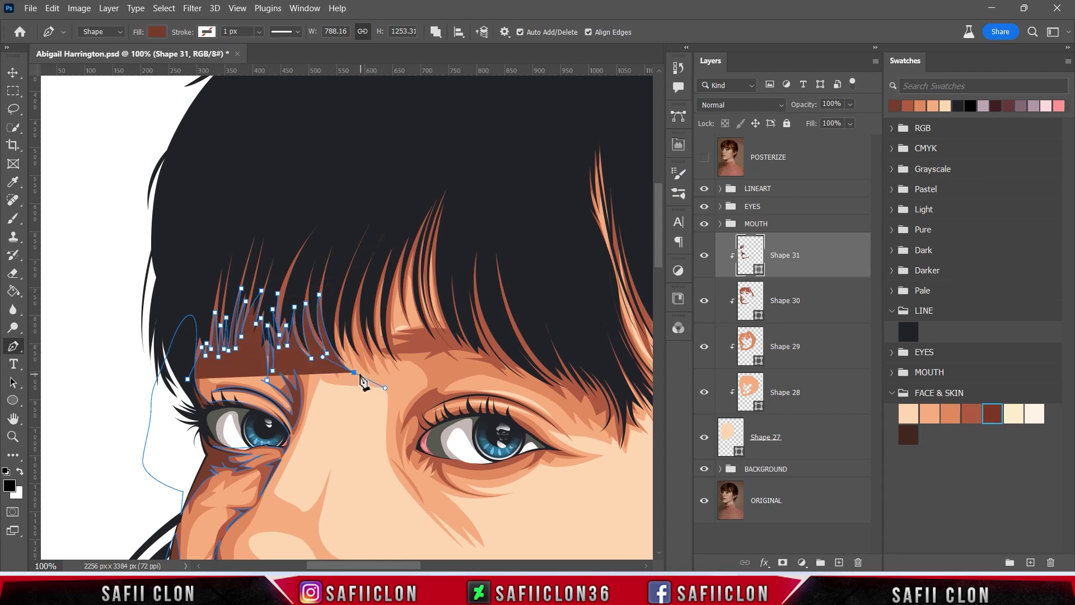
{"action": "left_click_drag", "start_coordinate": [342, 286], "coordinate": [353, 251]}
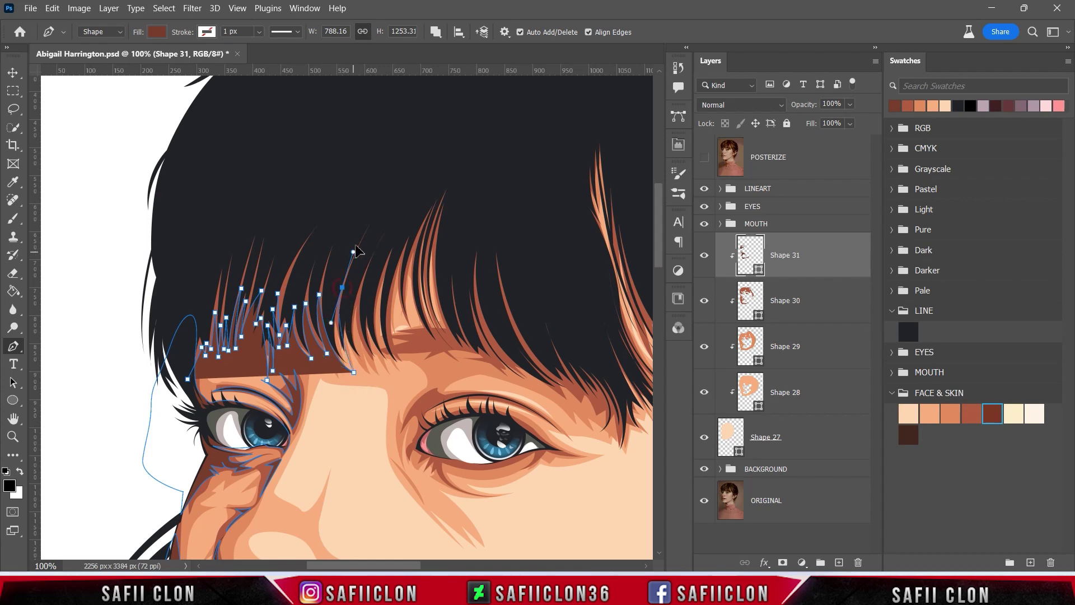
{"action": "left_click", "coordinate": [357, 367]}
{"action": "left_click_drag", "start_coordinate": [353, 290], "coordinate": [372, 238]}
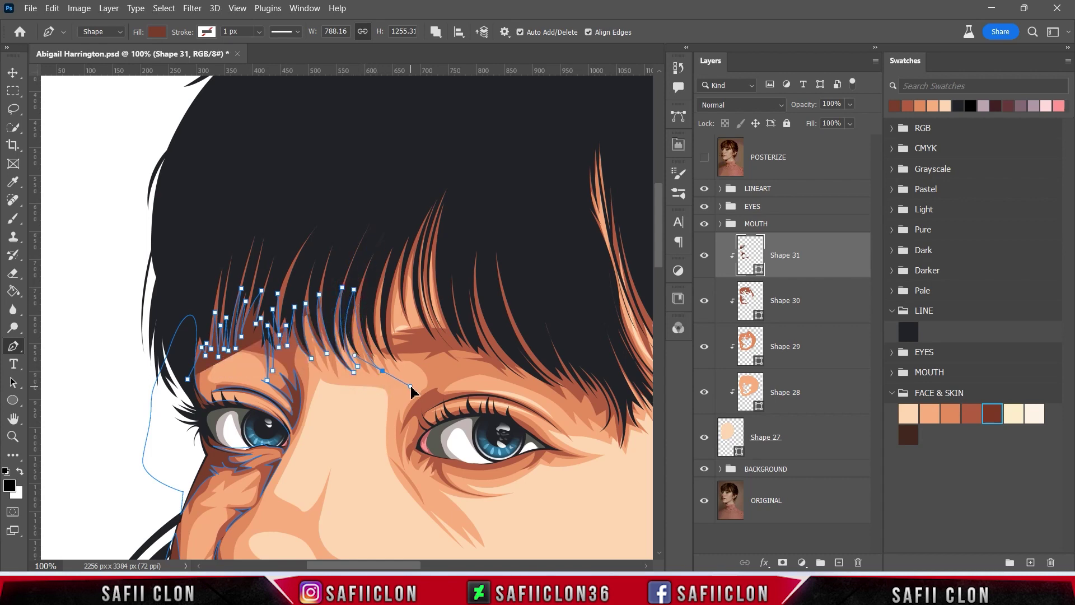
{"action": "left_click", "coordinate": [382, 370]}
{"action": "left_click_drag", "start_coordinate": [370, 291], "coordinate": [405, 216]}
Draw longer strand shadows reaching up into the bangs, with sharp corner tips.
{"action": "left_click", "coordinate": [391, 363]}
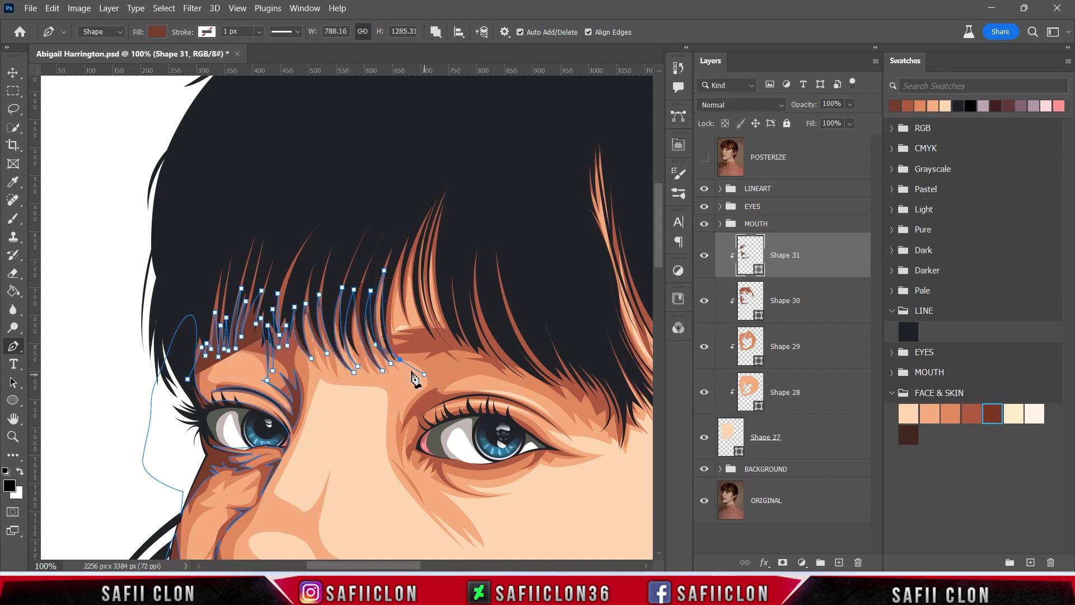
{"action": "left_click", "coordinate": [399, 360]}
{"action": "left_click_drag", "start_coordinate": [403, 253], "coordinate": [436, 178]}
{"action": "left_click", "coordinate": [414, 338]}
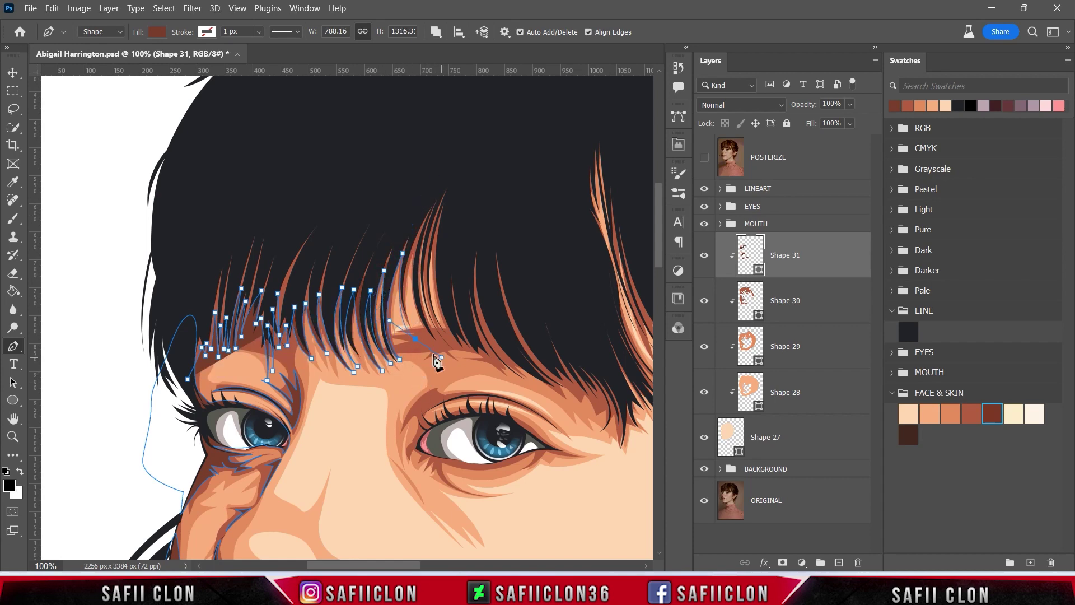
{"action": "left_click_drag", "start_coordinate": [411, 243], "coordinate": [436, 178]}
{"action": "left_click", "coordinate": [411, 242], "text": "alt"}
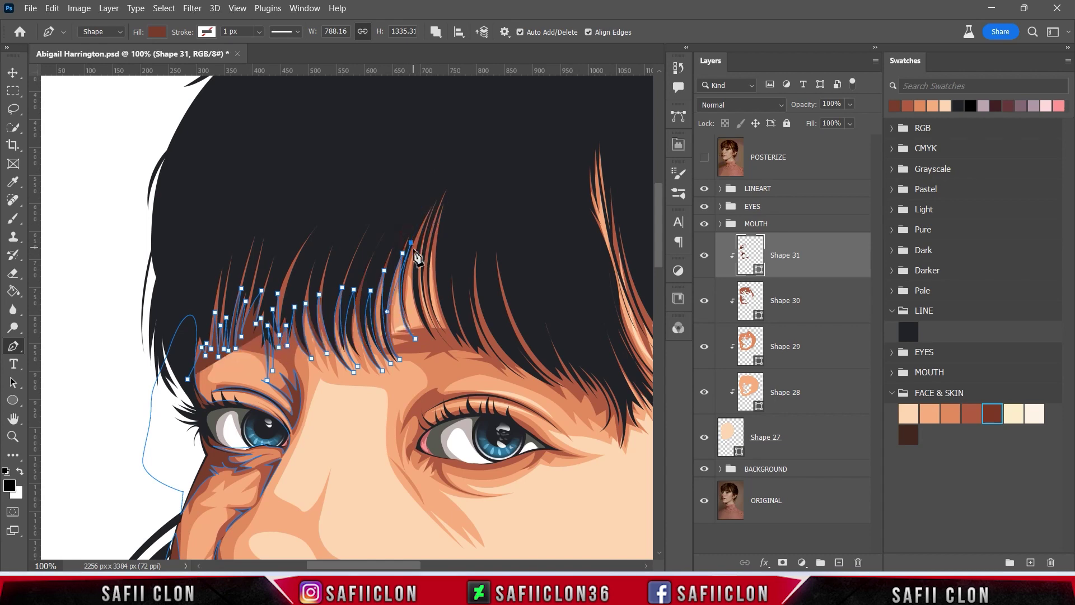
{"action": "left_click_drag", "start_coordinate": [425, 218], "coordinate": [461, 130]}
{"action": "left_click", "coordinate": [425, 217], "text": "alt"}
Add the last long strands above the eye and loop the path back across the hair.
{"action": "left_click", "coordinate": [447, 345]}
{"action": "left_click_drag", "start_coordinate": [439, 208], "coordinate": [479, 119]}
{"action": "left_click", "coordinate": [439, 208], "text": "alt"}
{"action": "left_click", "coordinate": [451, 334]}
{"action": "left_click_drag", "start_coordinate": [450, 208], "coordinate": [492, 124]}
{"action": "left_click", "coordinate": [450, 209], "text": "alt"}
{"action": "left_click_drag", "start_coordinate": [447, 167], "coordinate": [403, 171]}
{"action": "left_click", "coordinate": [314, 190]}
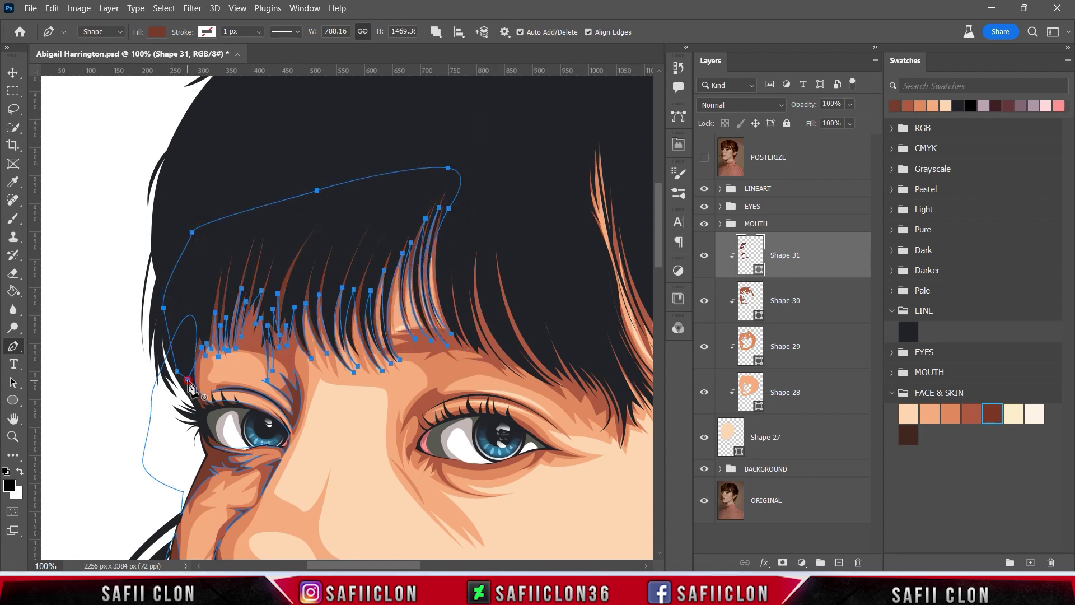
{"action": "left_click_drag", "start_coordinate": [611, 297], "coordinate": [459, 297]}
{"action": "left_click", "coordinate": [704, 157]}
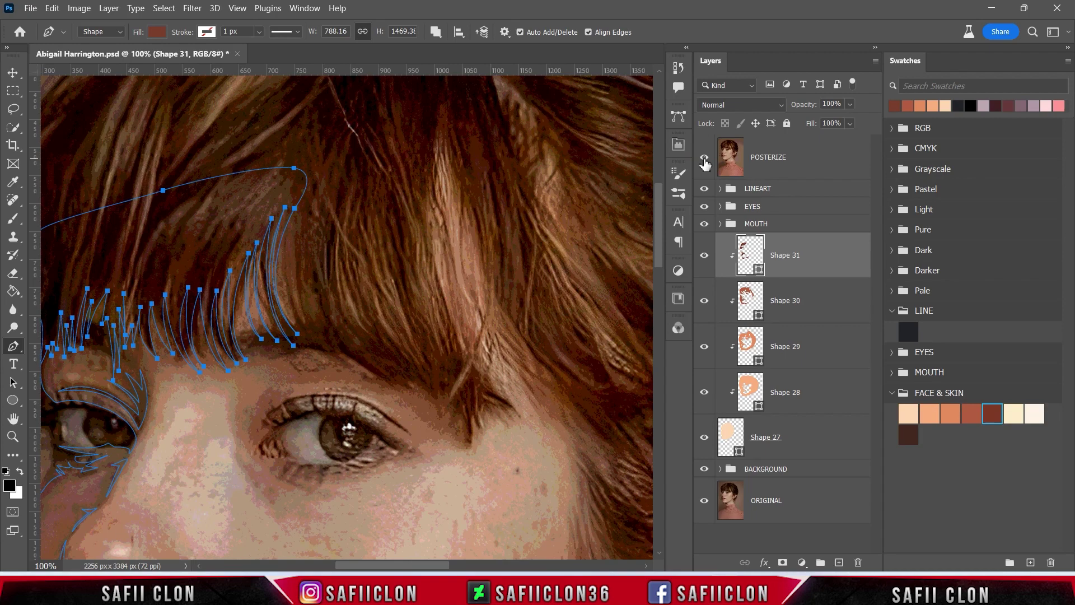
Begin a new strand path in the bangs, curving down toward the right eyelid.
{"action": "left_click", "coordinate": [705, 157]}
{"action": "left_click", "coordinate": [286, 278]}
{"action": "left_click_drag", "start_coordinate": [312, 355], "coordinate": [332, 369]}
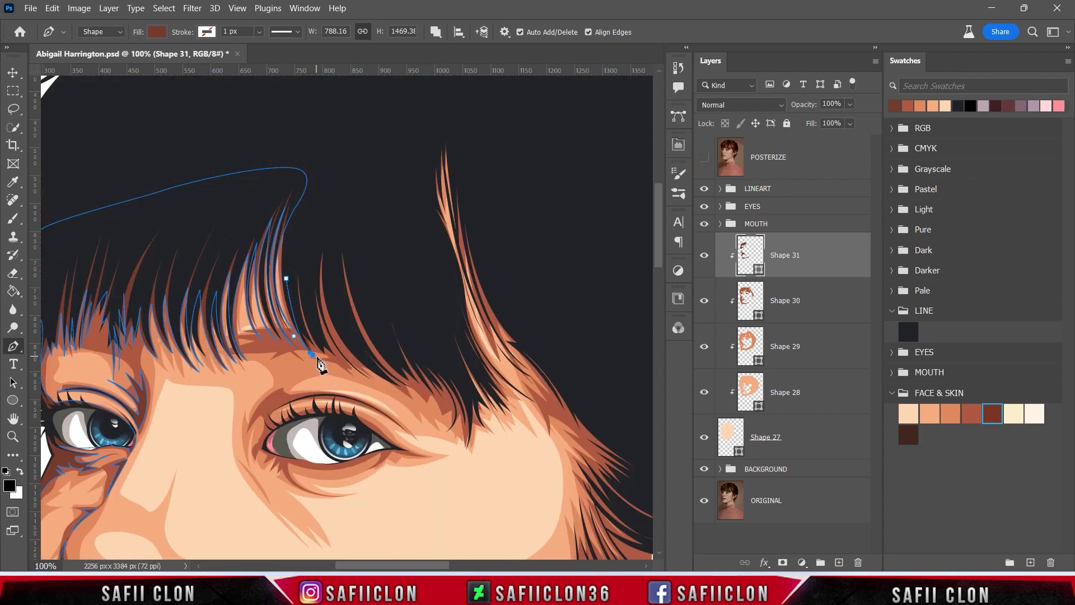
{"action": "left_click", "coordinate": [325, 358]}
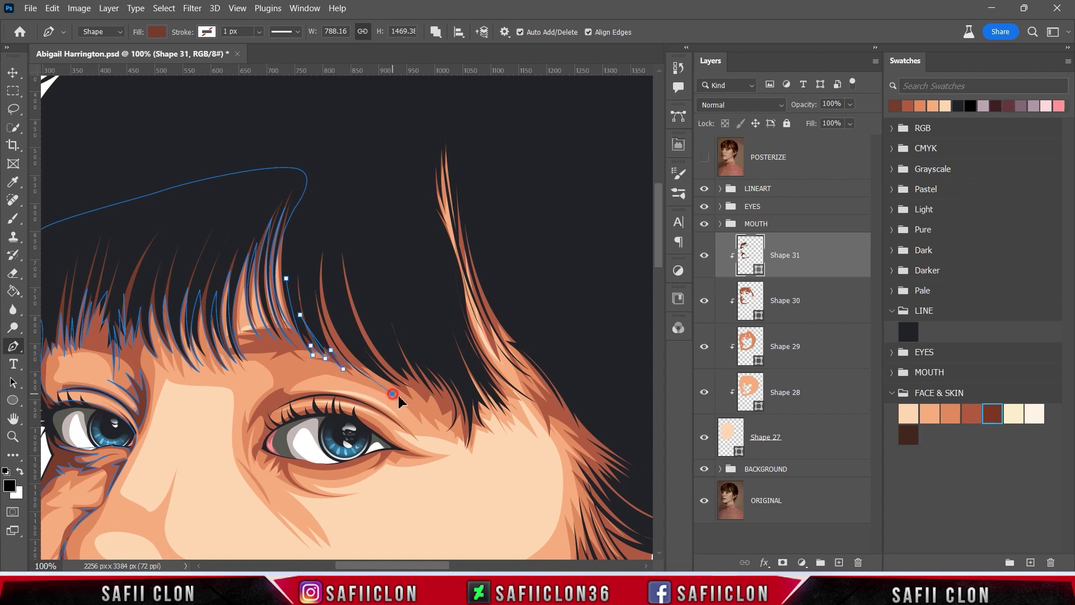
{"action": "left_click", "coordinate": [392, 394]}
{"action": "left_click_drag", "start_coordinate": [312, 288], "coordinate": [304, 213]}
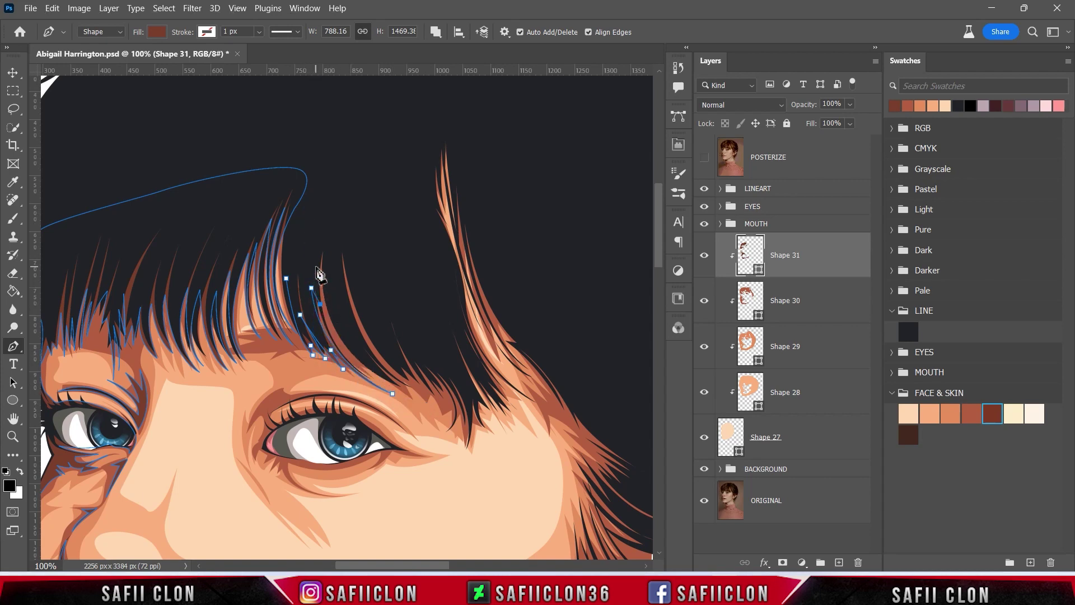
Shape more bang strands above the right eye and extend the outline toward the strand tip.
{"action": "left_click_drag", "start_coordinate": [331, 288], "coordinate": [333, 263]}
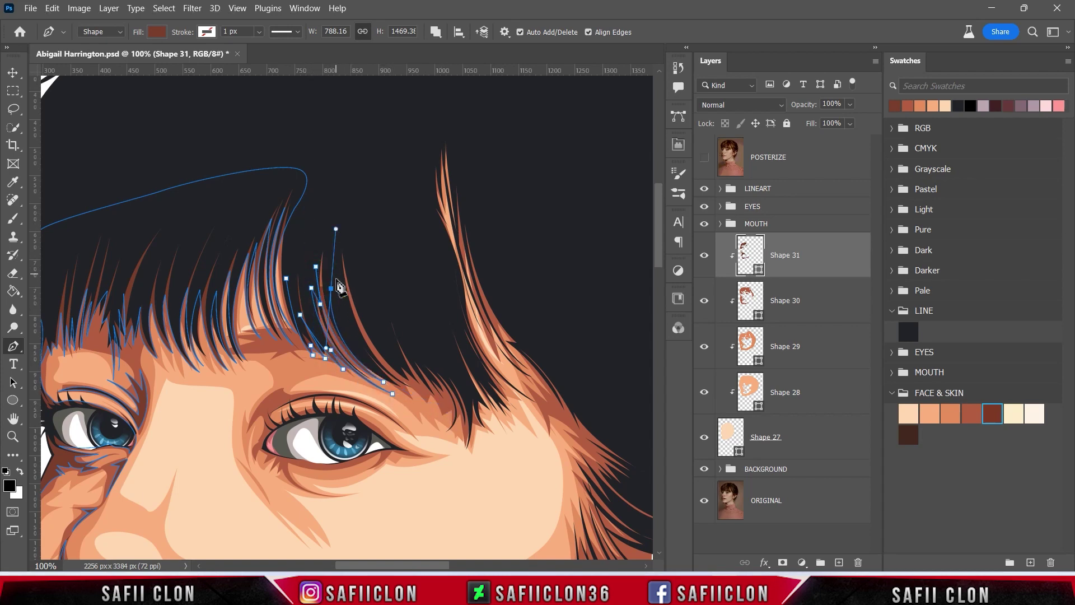
{"action": "left_click_drag", "start_coordinate": [403, 388], "coordinate": [417, 397]}
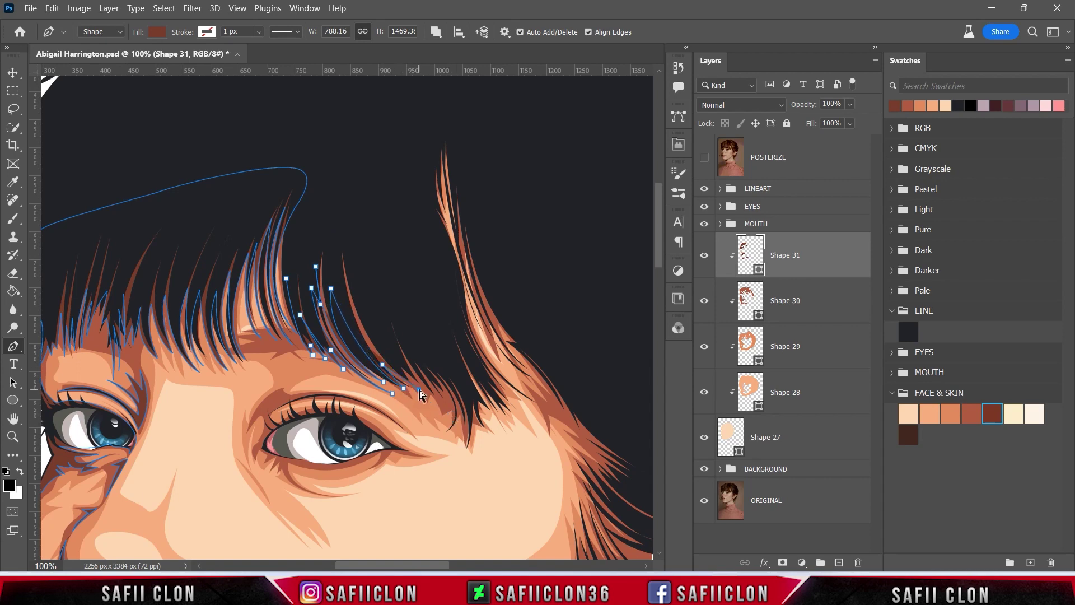
{"action": "left_click_drag", "start_coordinate": [344, 267], "coordinate": [333, 178]}
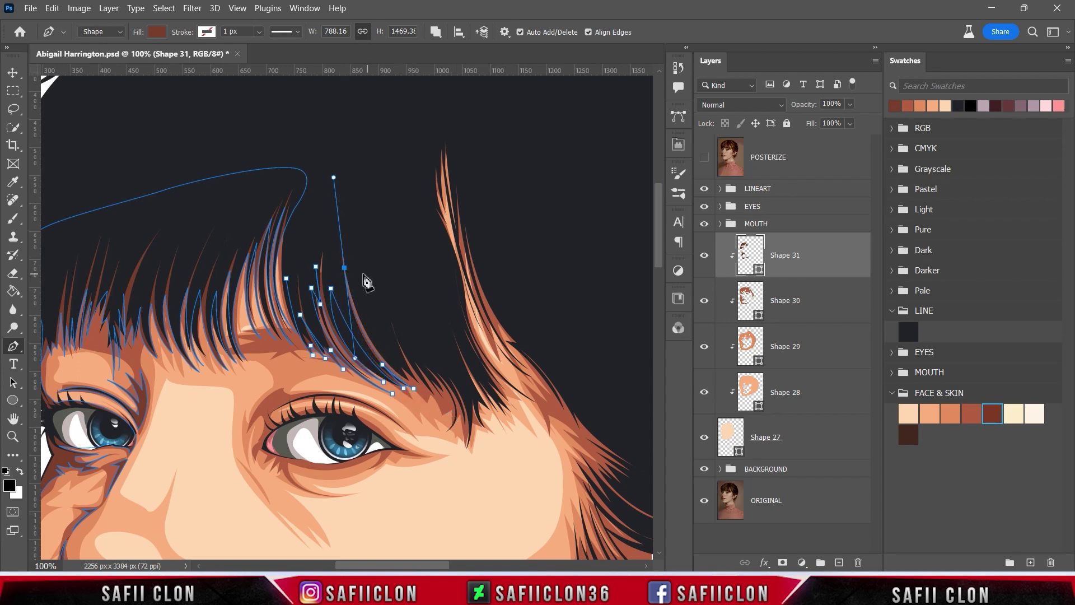
{"action": "left_click_drag", "start_coordinate": [428, 396], "coordinate": [404, 365]}
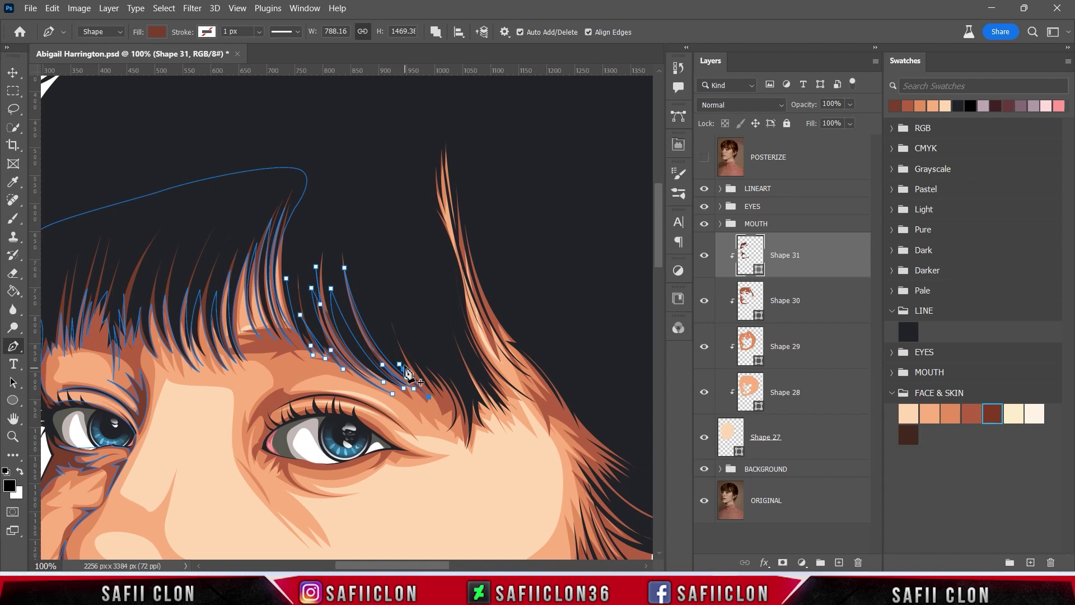
{"action": "left_click_drag", "start_coordinate": [436, 403], "coordinate": [430, 386]}
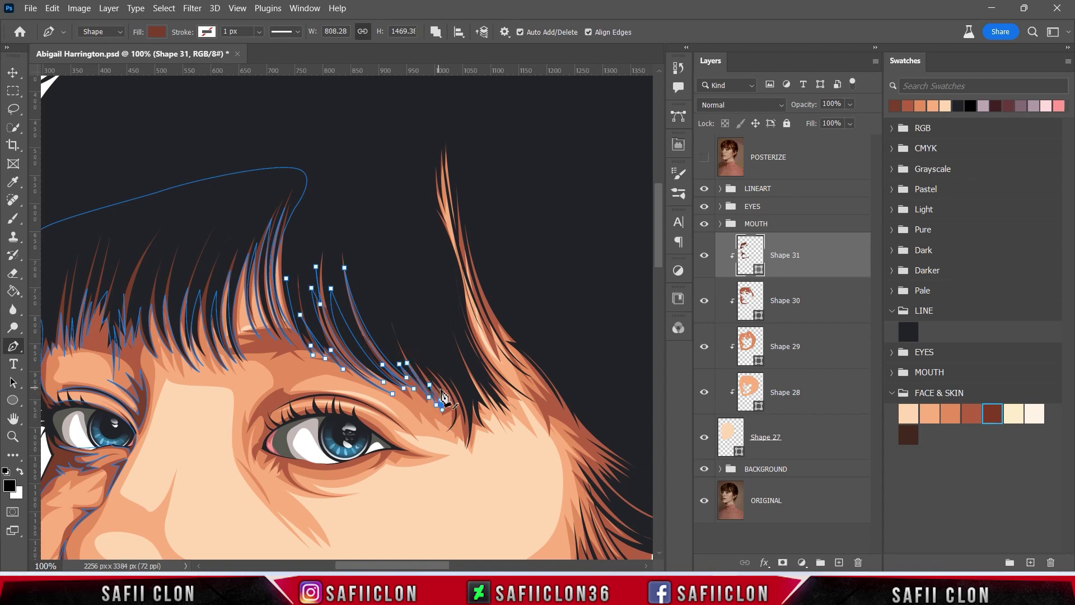
{"action": "mouse_move", "coordinate": [440, 429]}
{"action": "left_mouse_down"}
{"action": "mouse_move", "coordinate": [462, 418]}
{"action": "mouse_move", "coordinate": [472, 427]}
{"action": "mouse_move", "coordinate": [454, 370]}
{"action": "left_mouse_up"}
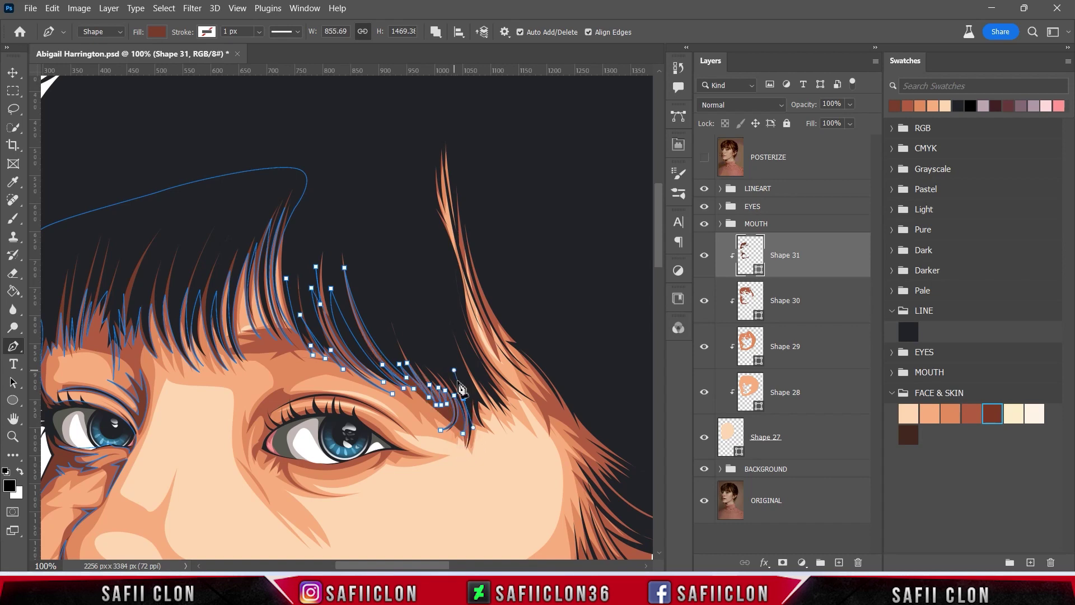
{"action": "left_click_drag", "start_coordinate": [462, 455], "coordinate": [480, 436]}
Trace anchor points up both edges of the hair strand from its tip.
{"action": "left_click", "coordinate": [490, 433]}
{"action": "left_click", "coordinate": [485, 403]}
{"action": "left_click", "coordinate": [469, 382]}
{"action": "left_click", "coordinate": [460, 351]}
{"action": "left_click", "coordinate": [506, 422]}
{"action": "left_click", "coordinate": [539, 442]}
{"action": "left_click", "coordinate": [507, 410]}
{"action": "left_click", "coordinate": [493, 393]}
{"action": "left_click", "coordinate": [479, 364]}
{"action": "left_click", "coordinate": [468, 339]}
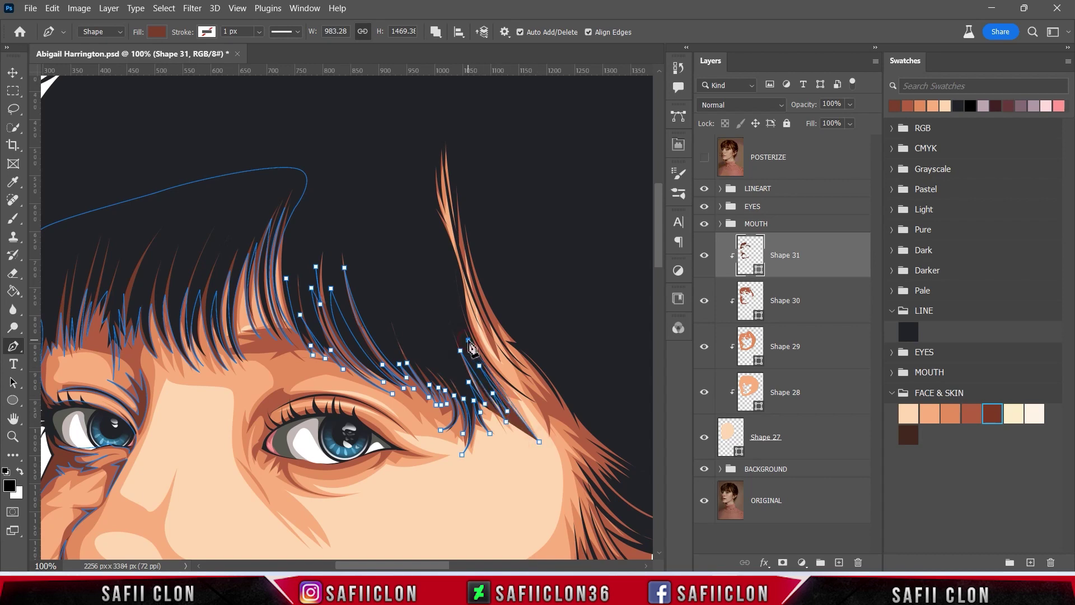
Extend the strand outline up over the bangs and close it at its starting point.
{"action": "left_click", "coordinate": [459, 295]}
{"action": "left_click", "coordinate": [376, 215]}
{"action": "left_click", "coordinate": [309, 221]}
{"action": "left_click", "coordinate": [286, 278]}
{"action": "scroll", "coordinate": [392, 252], "scroll_direction": "up", "scroll_amount": 1}
Outline the narrow strand tip at the top of the bangs, with a corner point.
{"action": "left_click", "coordinate": [446, 180]}
{"action": "left_click", "coordinate": [455, 267]}
{"action": "left_click", "coordinate": [438, 203]}
{"action": "left_click", "coordinate": [443, 210]}
{"action": "left_click", "coordinate": [449, 262]}
{"action": "left_click_drag", "start_coordinate": [452, 286], "coordinate": [465, 311]}
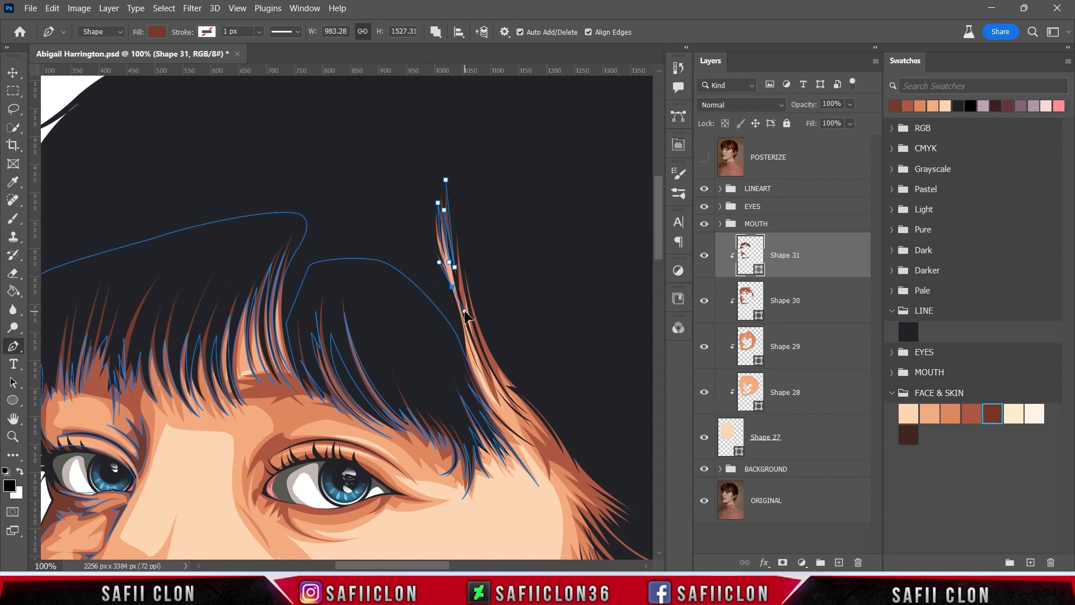
{"action": "left_click_drag", "start_coordinate": [446, 180], "coordinate": [470, 211]}
{"action": "left_click_drag", "start_coordinate": [453, 286], "coordinate": [466, 312]}
{"action": "left_click", "coordinate": [466, 302]}
Trace the long strand's edge sweeping down toward the temple.
{"action": "left_click", "coordinate": [519, 425]}
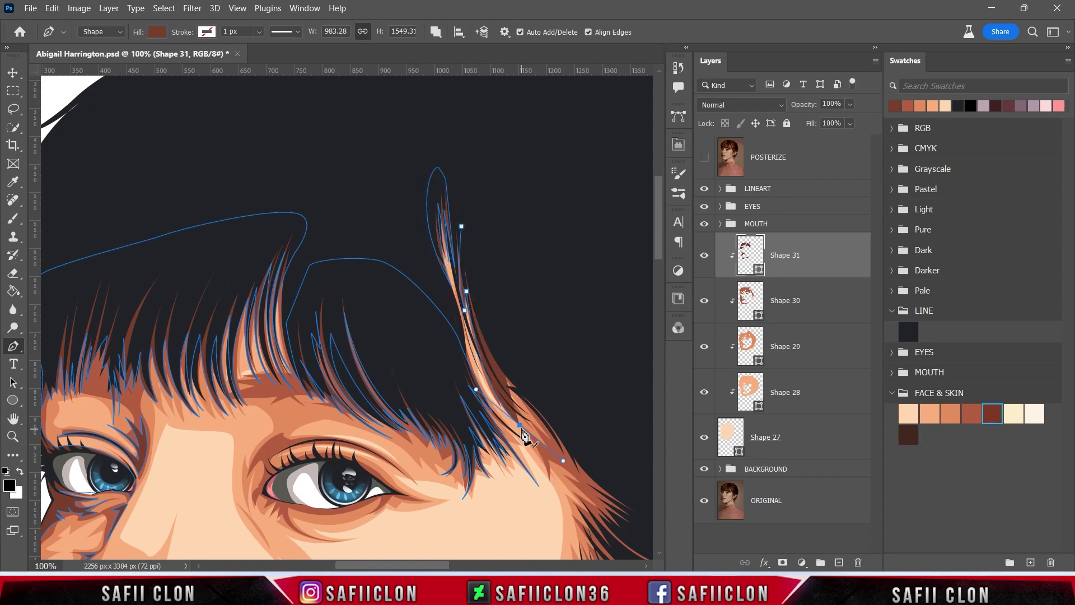
{"action": "left_click", "coordinate": [479, 337]}
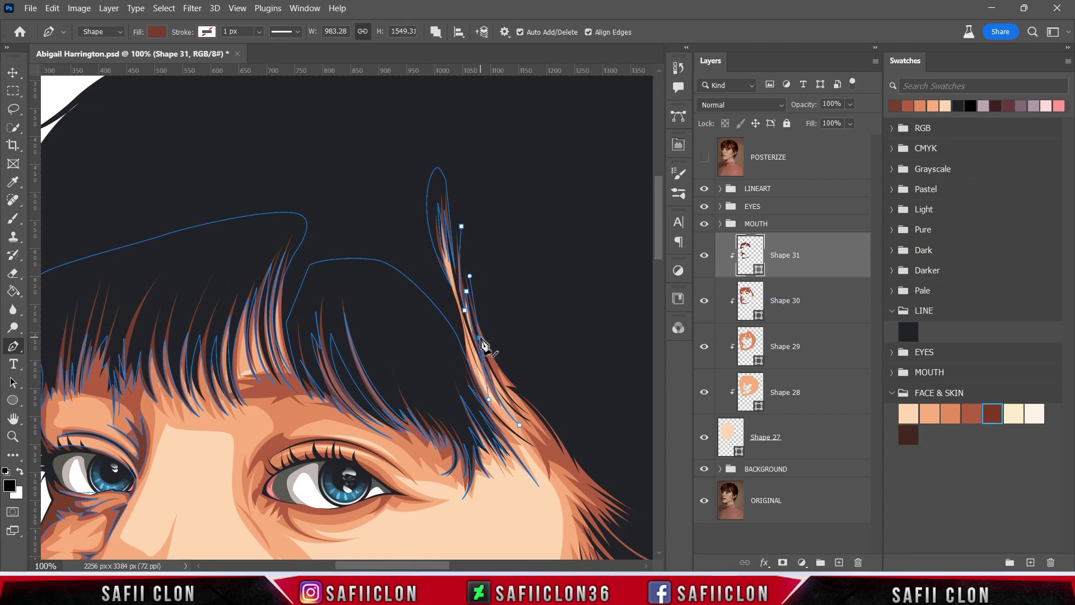
{"action": "left_click", "coordinate": [491, 354]}
{"action": "left_click", "coordinate": [543, 435]}
{"action": "left_click_drag", "start_coordinate": [573, 466], "coordinate": [579, 470]}
Trace Pen anchors down and around the first side hair strand beside the cheek.
{"action": "scroll", "coordinate": [542, 458], "scroll_direction": "down", "scroll_amount": 3}
{"action": "scroll", "coordinate": [542, 458], "scroll_direction": "right", "scroll_amount": 5}
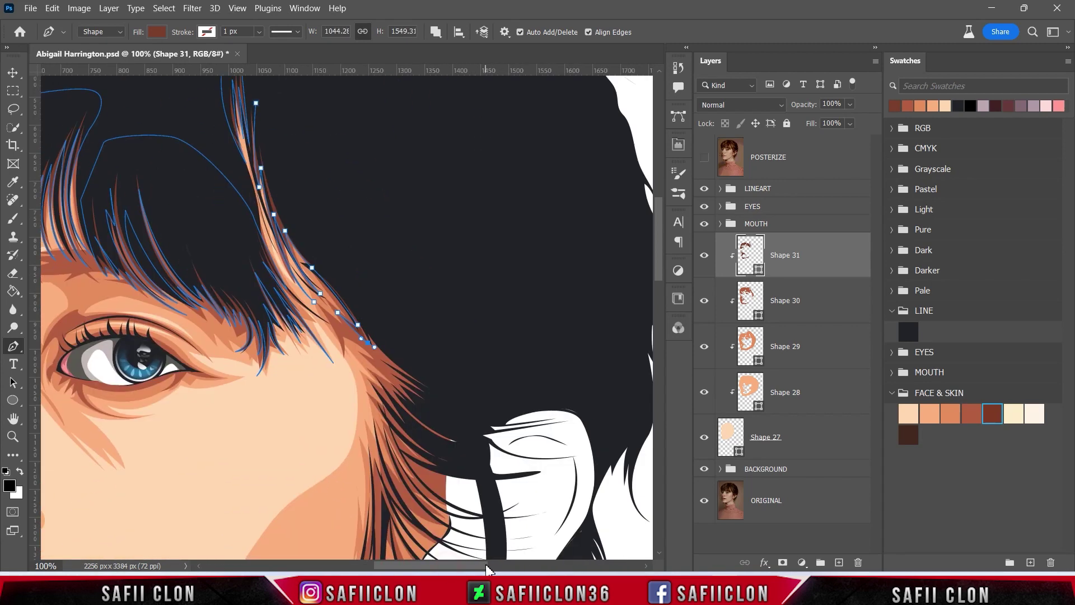
{"action": "mouse_move", "coordinate": [375, 361]}
{"action": "left_mouse_down"}
{"action": "mouse_move", "coordinate": [406, 391]}
{"action": "mouse_move", "coordinate": [390, 405]}
{"action": "mouse_move", "coordinate": [431, 431]}
{"action": "left_mouse_up"}
{"action": "left_click", "coordinate": [394, 439]}
{"action": "left_click", "coordinate": [423, 451]}
{"action": "left_click", "coordinate": [446, 466]}
{"action": "left_click", "coordinate": [465, 410]}
{"action": "left_click", "coordinate": [448, 352]}
{"action": "left_click_drag", "start_coordinate": [403, 275], "coordinate": [376, 248]}
Add curved anchors down the cheek-side hair strand.
{"action": "scroll", "coordinate": [476, 252], "scroll_direction": "down", "scroll_amount": 1}
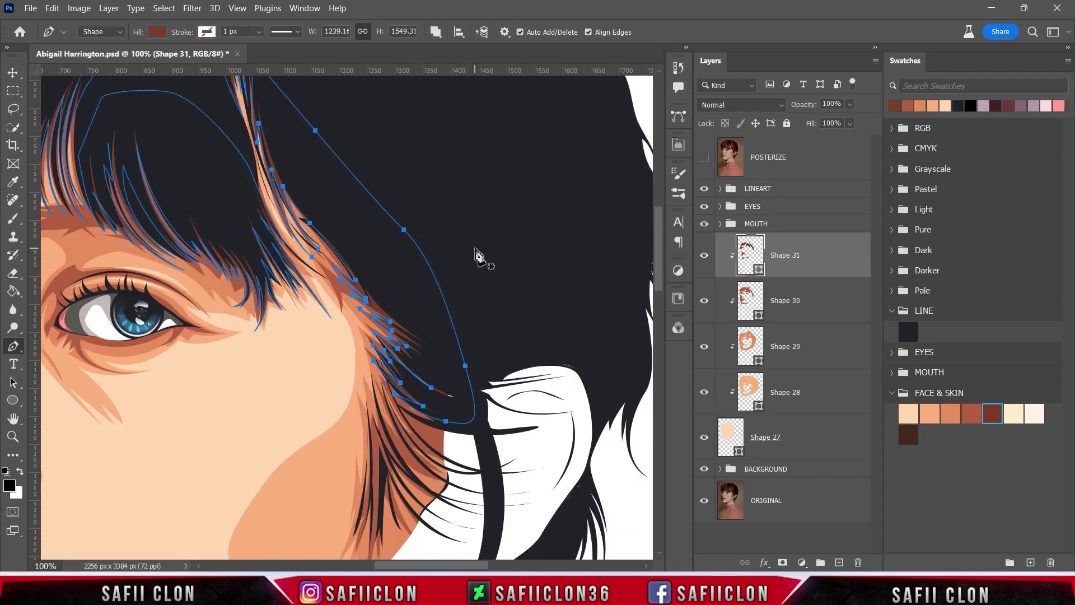
{"action": "scroll", "coordinate": [475, 252], "scroll_direction": "down", "scroll_amount": 3}
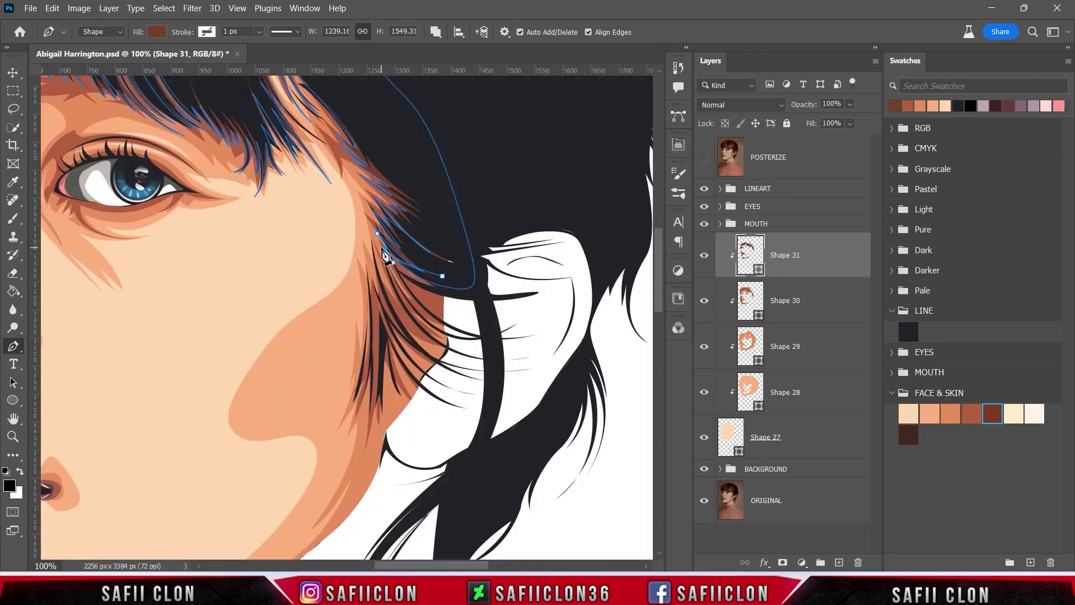
{"action": "left_click_drag", "start_coordinate": [411, 281], "coordinate": [385, 247]}
{"action": "mouse_move", "coordinate": [420, 301]}
{"action": "left_mouse_down"}
{"action": "mouse_move", "coordinate": [427, 310]}
{"action": "mouse_move", "coordinate": [393, 306]}
{"action": "left_mouse_up"}
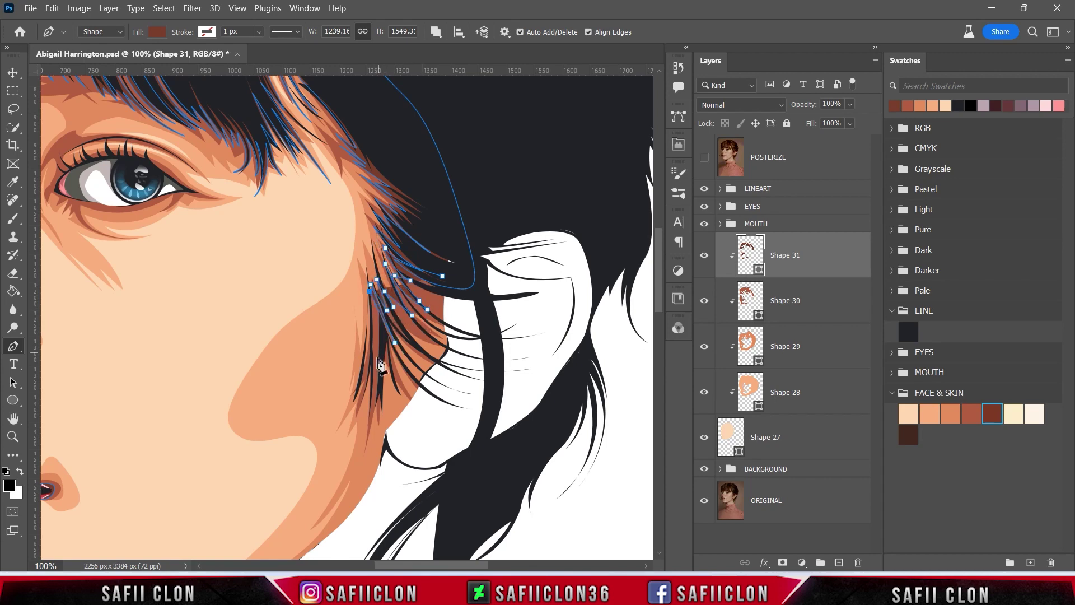
{"action": "left_click_drag", "start_coordinate": [354, 410], "coordinate": [336, 434]}
{"action": "left_click", "coordinate": [375, 320]}
{"action": "left_click", "coordinate": [368, 425]}
{"action": "left_click_drag", "start_coordinate": [382, 364], "coordinate": [385, 337]}
Extend the strand outline toward the ear and trace it back up the strand's edge.
{"action": "left_click", "coordinate": [382, 409]}
{"action": "left_click_drag", "start_coordinate": [400, 397], "coordinate": [403, 415]}
{"action": "left_click", "coordinate": [418, 390]}
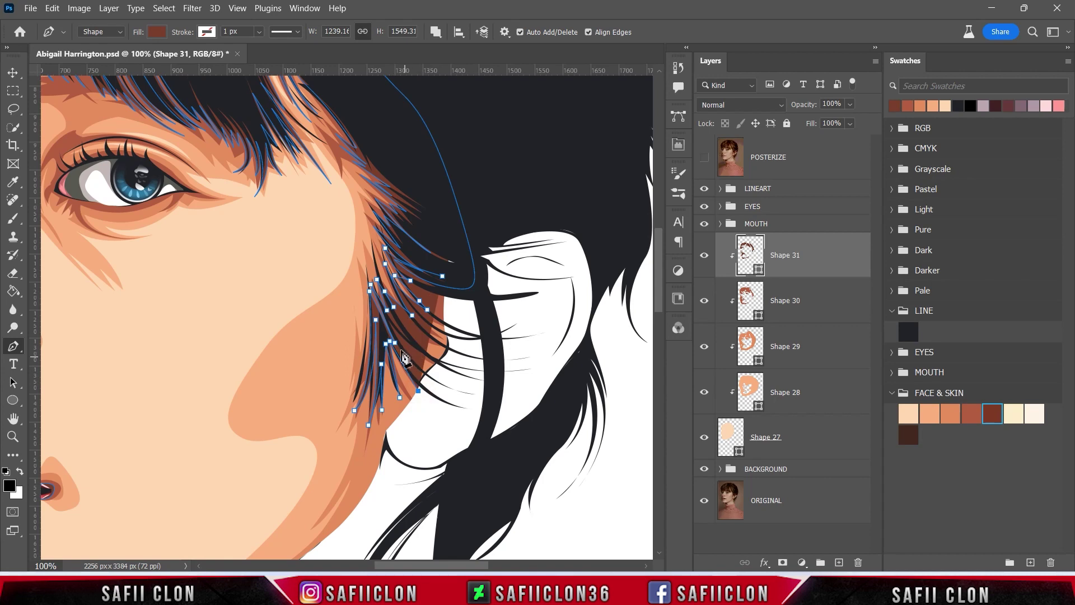
{"action": "left_click", "coordinate": [424, 374]}
{"action": "left_click", "coordinate": [449, 345]}
{"action": "left_click", "coordinate": [451, 326]}
{"action": "left_click", "coordinate": [416, 289]}
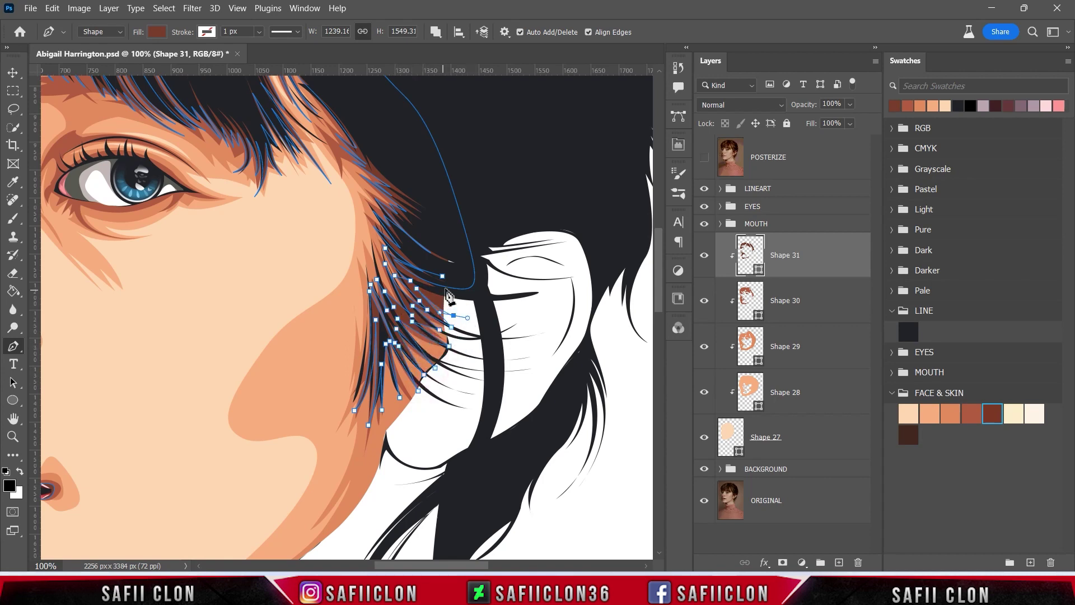
{"action": "key", "text": "ctrl+minus"}
{"action": "key", "text": "ctrl+minus"}
{"action": "scroll", "coordinate": [527, 270], "scroll_direction": "down", "scroll_amount": 1}
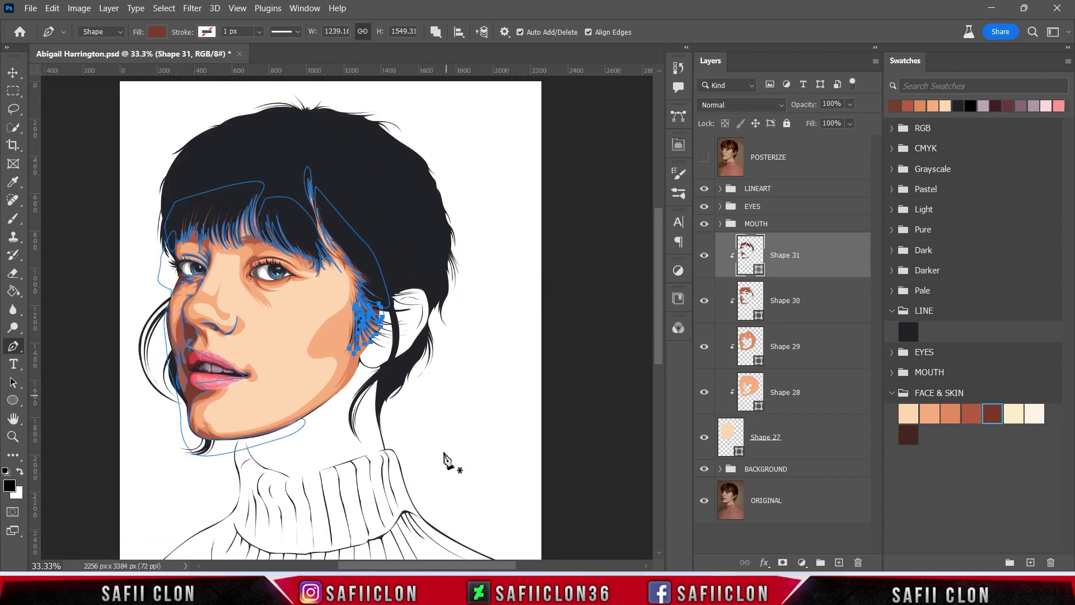
At 100% zoom, place anchors from the right eye's corner along beneath the eye.
{"action": "scroll", "coordinate": [451, 460], "scroll_direction": "up", "scroll_amount": 2}
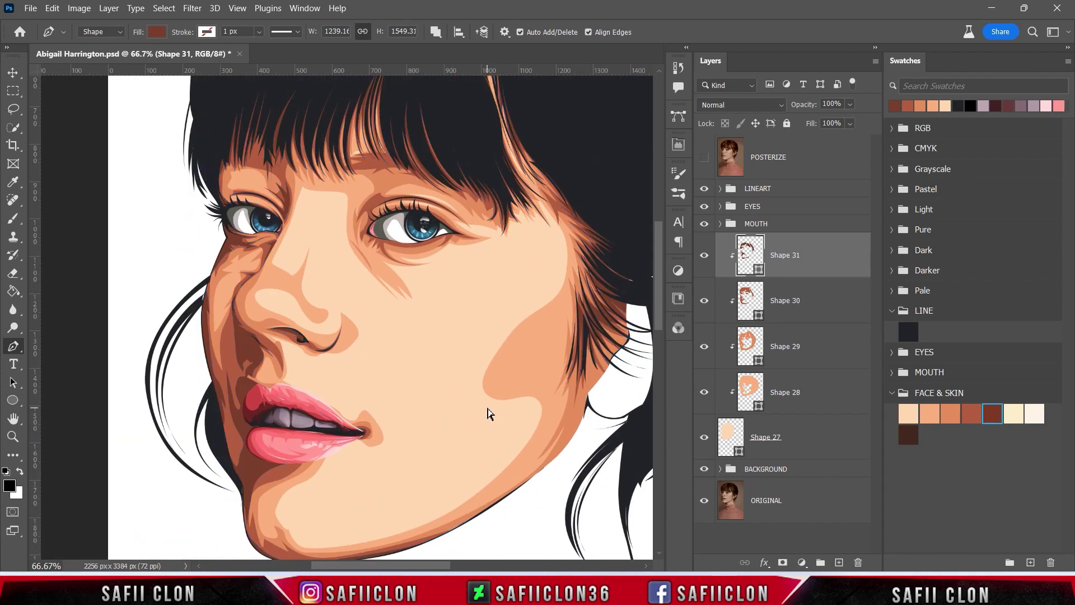
{"action": "scroll", "coordinate": [493, 389], "scroll_direction": "up", "scroll_amount": 2}
{"action": "left_click", "coordinate": [704, 157]}
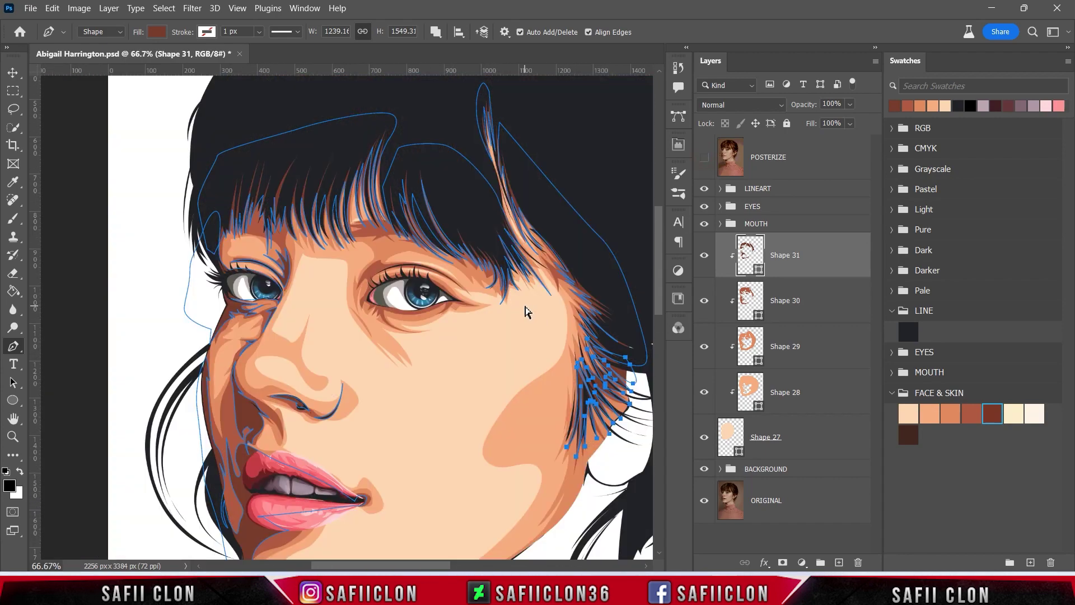
{"action": "key", "text": "ctrl+plus"}
{"action": "left_click", "coordinate": [704, 158]}
{"action": "left_click", "coordinate": [401, 304]}
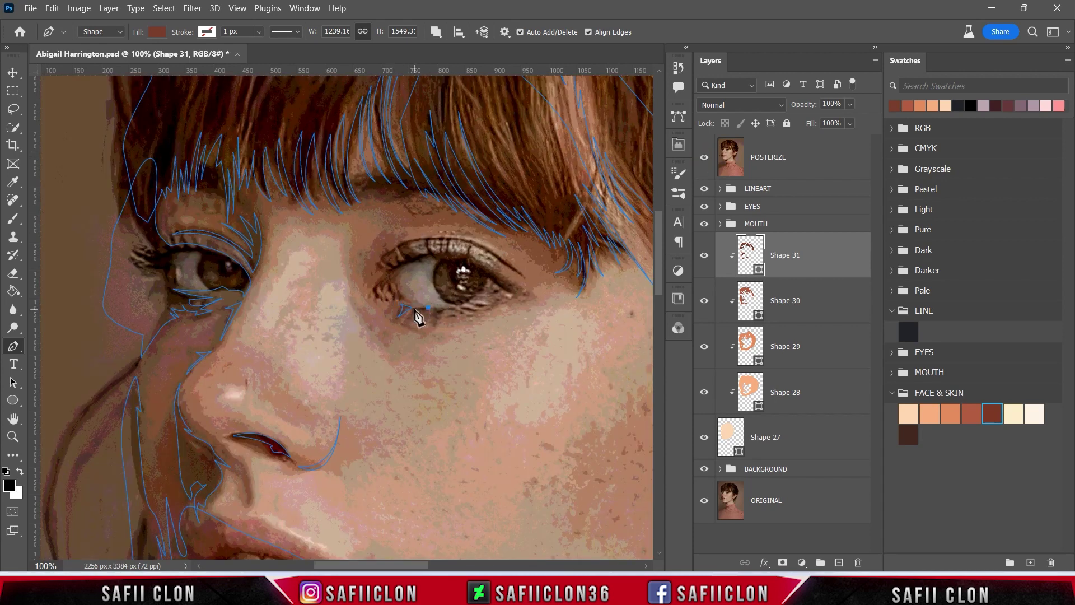
{"action": "left_click", "coordinate": [420, 314]}
{"action": "left_click", "coordinate": [443, 310]}
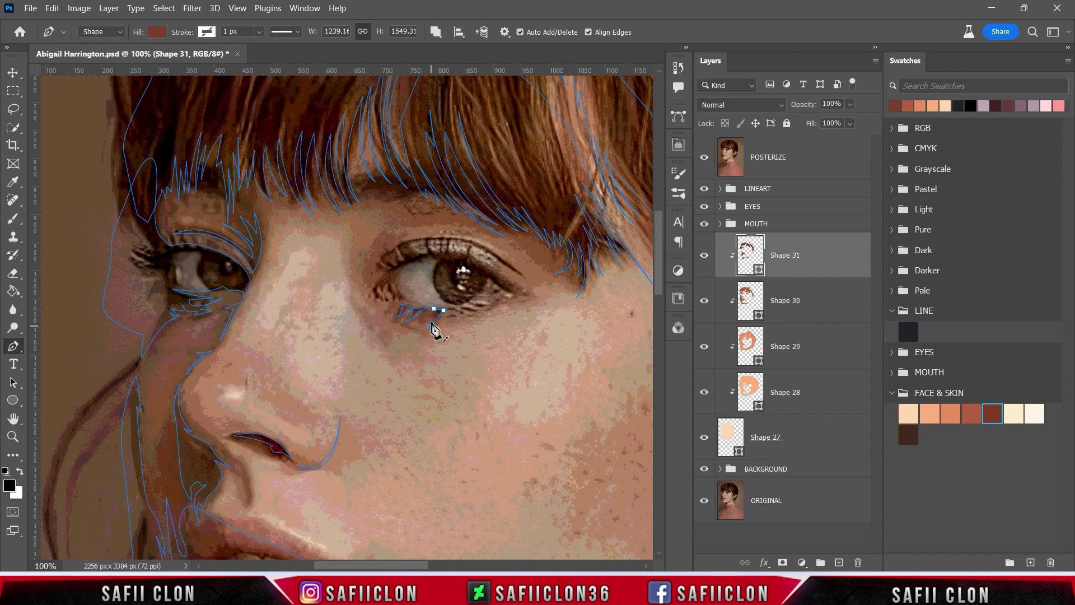
Outline the right eye's lower lid with a new curved path.
{"action": "left_click", "coordinate": [706, 160]}
{"action": "left_click_drag", "start_coordinate": [458, 310], "coordinate": [479, 311]}
{"action": "left_click", "coordinate": [464, 302]}
{"action": "left_click", "coordinate": [487, 306]}
{"action": "left_click", "coordinate": [703, 162]}
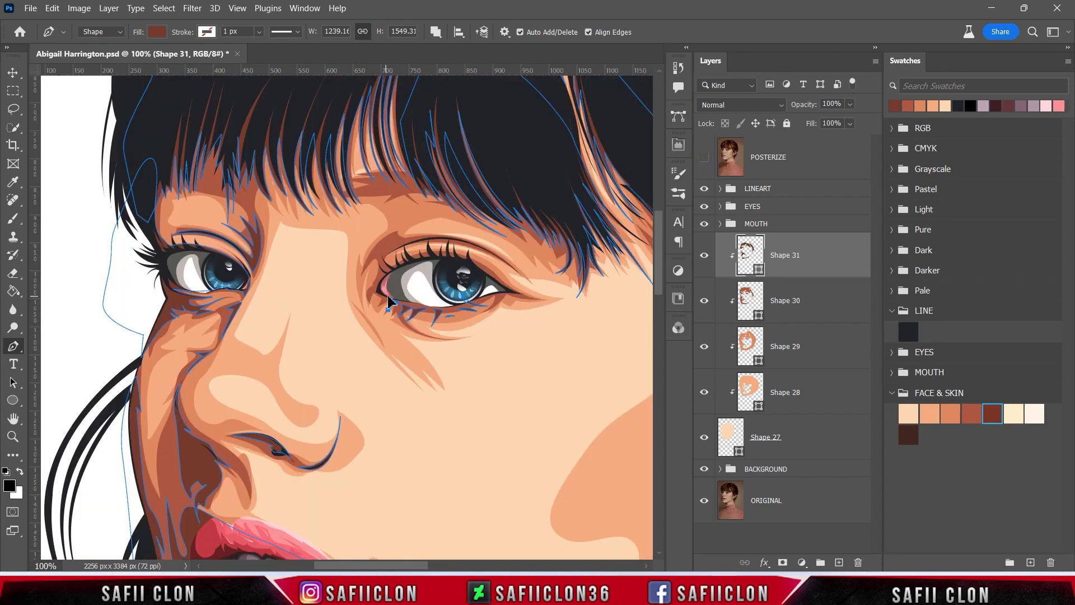
{"action": "left_click", "coordinate": [383, 273]}
{"action": "left_click", "coordinate": [371, 293]}
{"action": "left_click", "coordinate": [411, 306]}
{"action": "left_click", "coordinate": [433, 305]}
{"action": "left_click_drag", "start_coordinate": [466, 302], "coordinate": [489, 302]}
Trace the outer eye corner and upper lid, closing the eye outline at its start.
{"action": "left_click", "coordinate": [533, 299]}
{"action": "left_click", "coordinate": [506, 293]}
{"action": "left_click", "coordinate": [489, 276]}
{"action": "left_click_drag", "start_coordinate": [430, 253], "coordinate": [395, 259]}
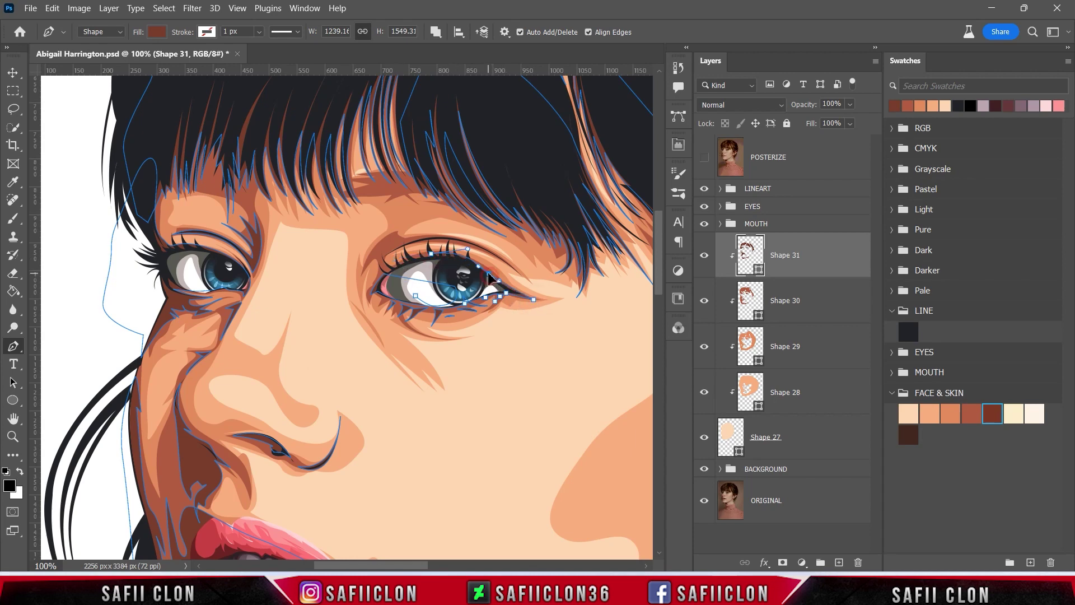
{"action": "left_click", "coordinate": [387, 271]}
{"action": "left_click", "coordinate": [382, 292]}
Draw another curved path over the right eye's upper lid.
{"action": "left_click", "coordinate": [380, 258]}
{"action": "left_click_drag", "start_coordinate": [517, 273], "coordinate": [592, 336]}
{"action": "mouse_move", "coordinate": [397, 244]}
{"action": "left_mouse_down"}
{"action": "mouse_move", "coordinate": [323, 261]}
{"action": "mouse_move", "coordinate": [331, 279]}
{"action": "left_mouse_up"}
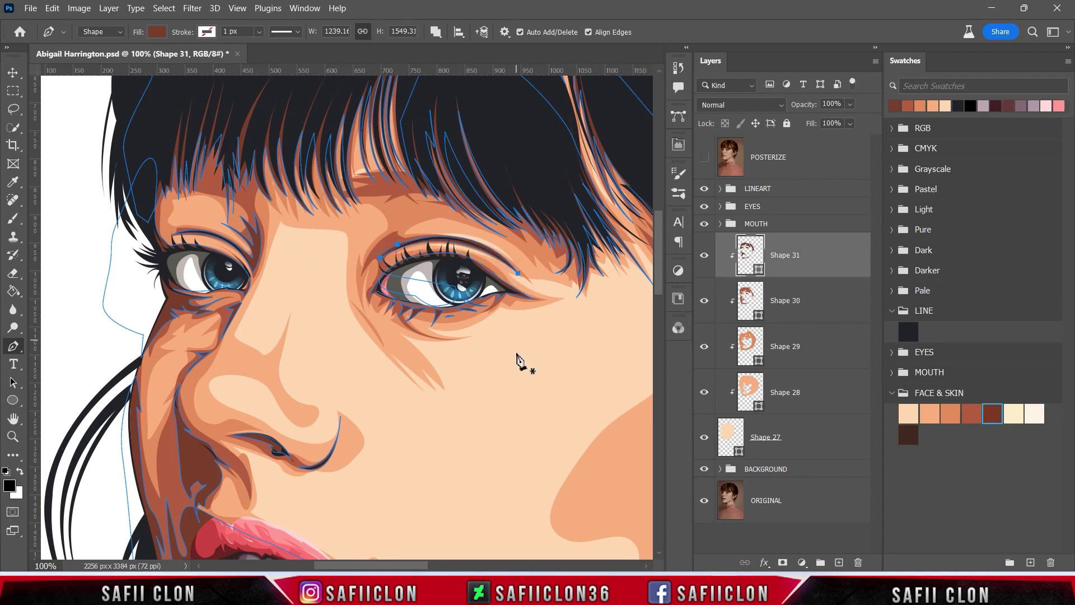
{"action": "scroll", "coordinate": [516, 360], "scroll_direction": "up", "scroll_amount": 1}
{"action": "scroll", "coordinate": [528, 396], "scroll_direction": "down", "scroll_amount": 2}
{"action": "left_click", "coordinate": [705, 157]}
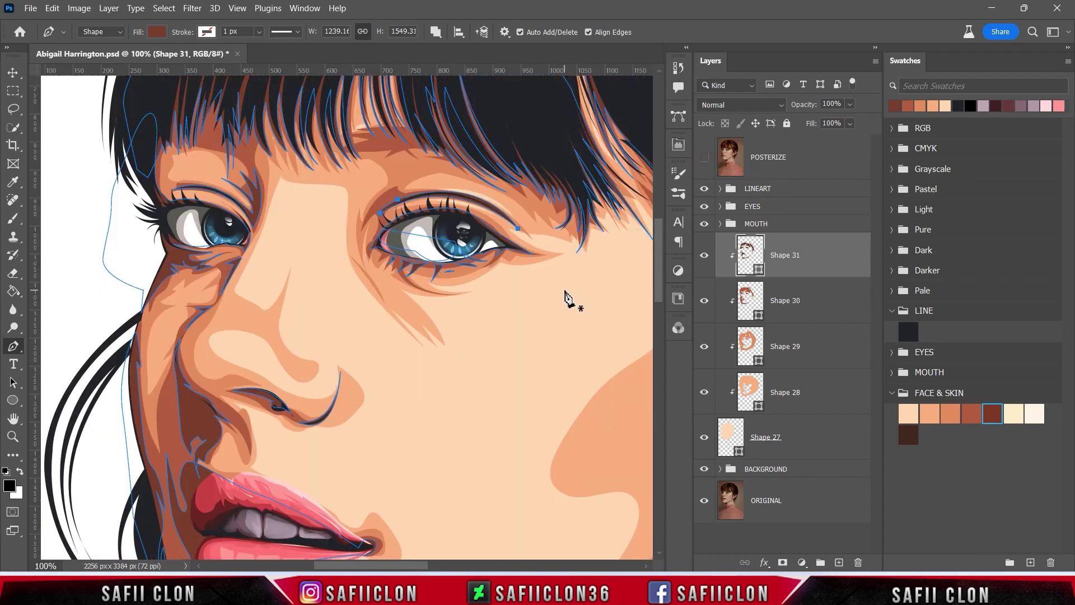
Add anchors along the cheek edge by the ear, then finish the path and zoom out.
{"action": "key", "text": "ctrl+minus"}
{"action": "key", "text": "ctrl+minus"}
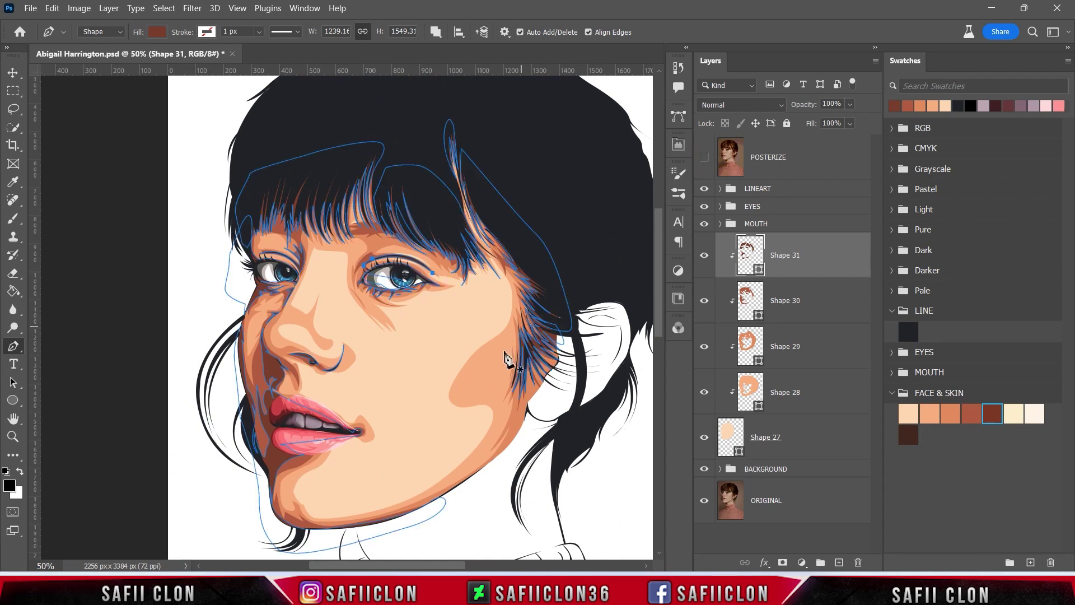
{"action": "scroll", "coordinate": [560, 314], "scroll_direction": "down", "scroll_amount": 1}
{"action": "left_click", "coordinate": [526, 342]}
{"action": "left_click", "coordinate": [531, 368]}
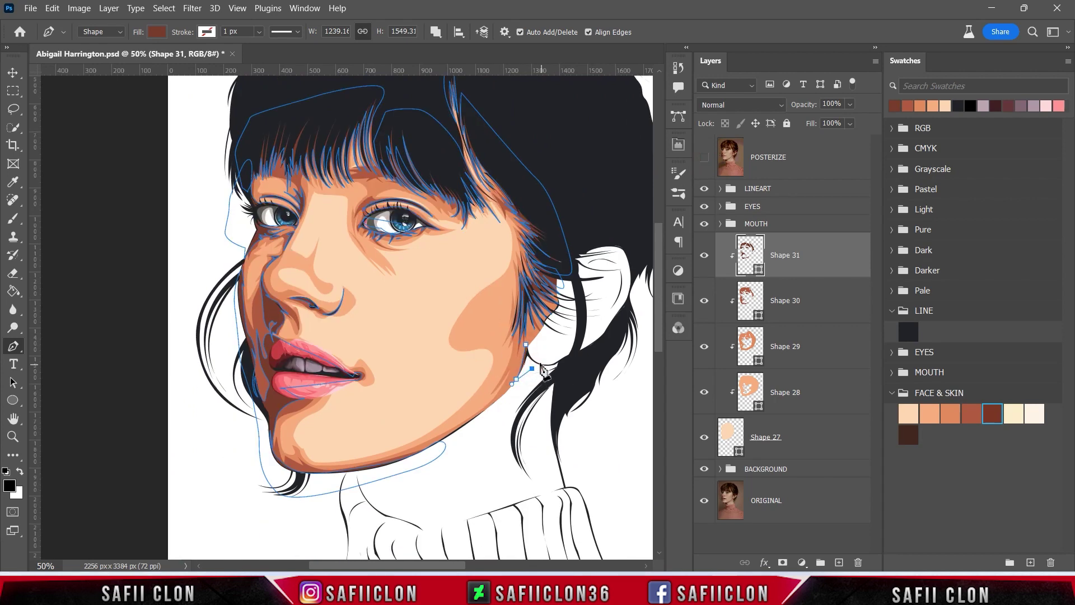
{"action": "key", "text": "ctrl+minus"}
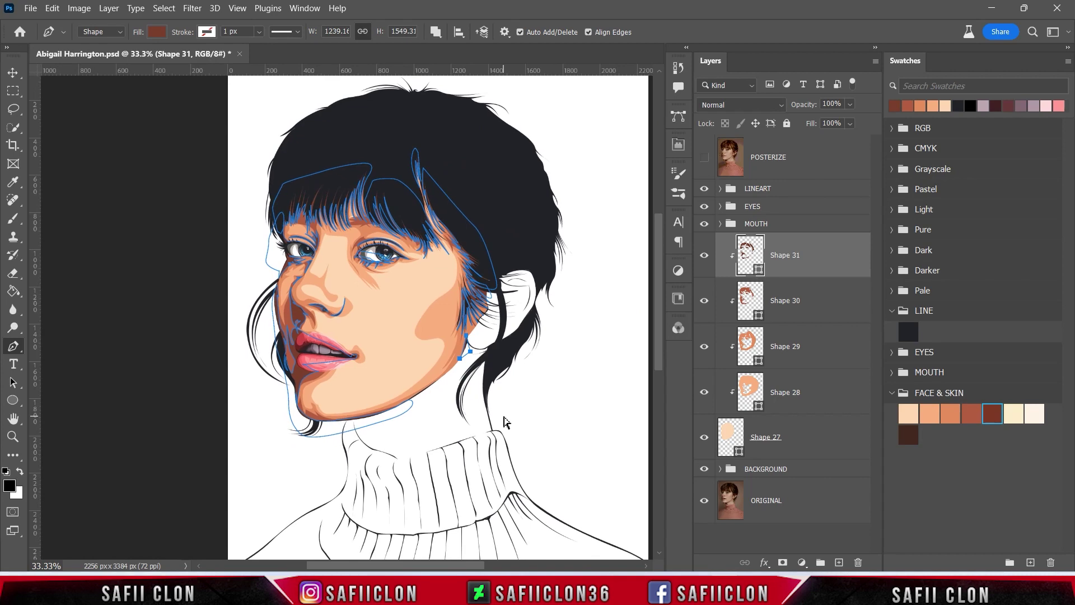
{"action": "key", "text": "Escape"}
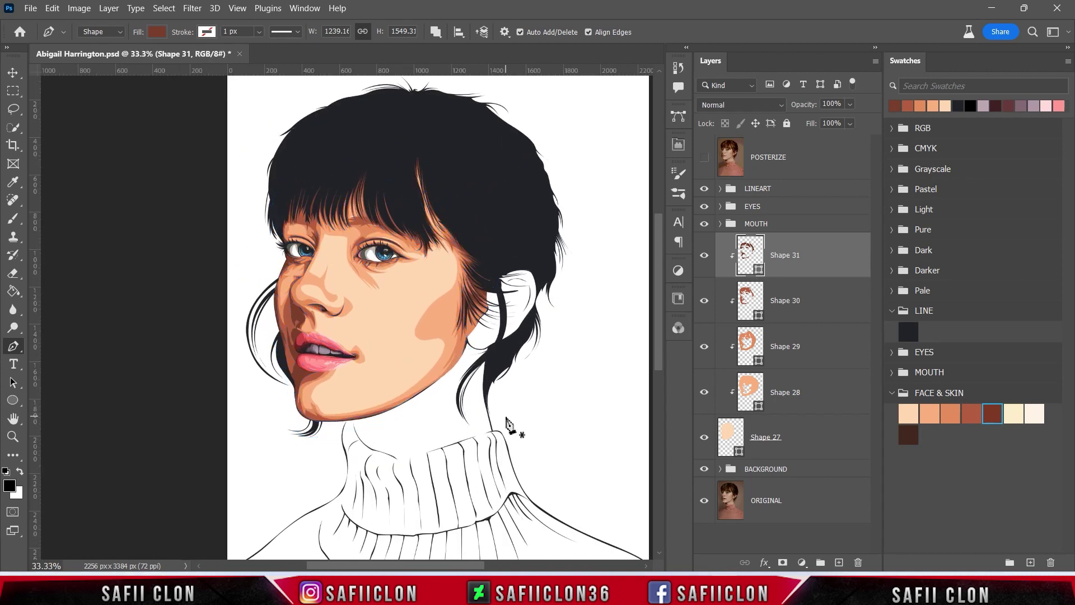
Set the path operation to New Layer and zoom to 50% with the posterized reference shown.
{"action": "scroll", "coordinate": [507, 424], "scroll_direction": "down", "scroll_amount": 1}
{"action": "scroll", "coordinate": [506, 424], "scroll_direction": "up", "scroll_amount": 2}
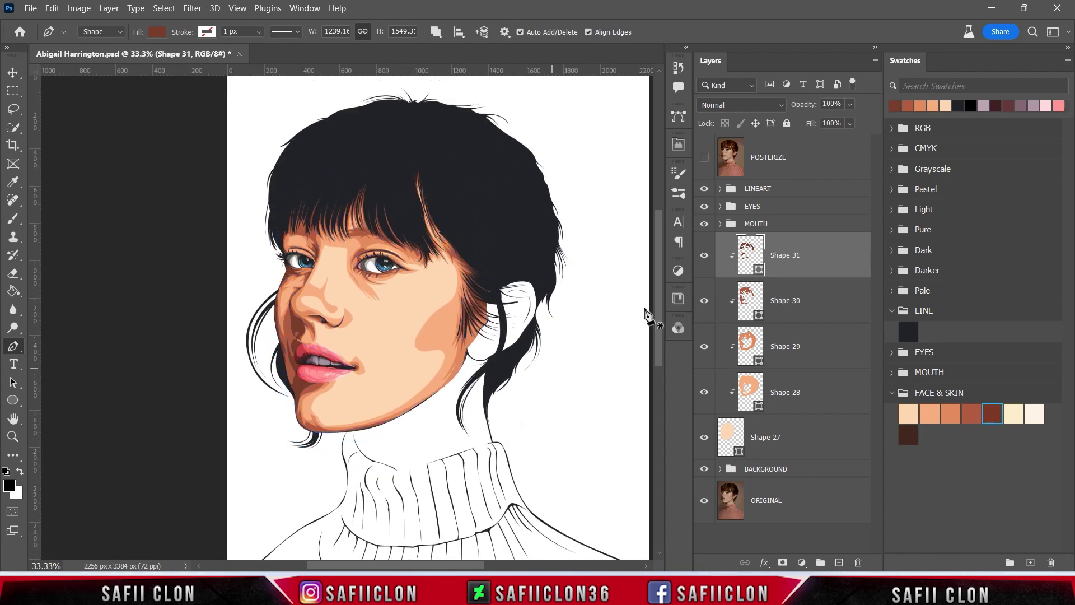
{"action": "left_click", "coordinate": [703, 158]}
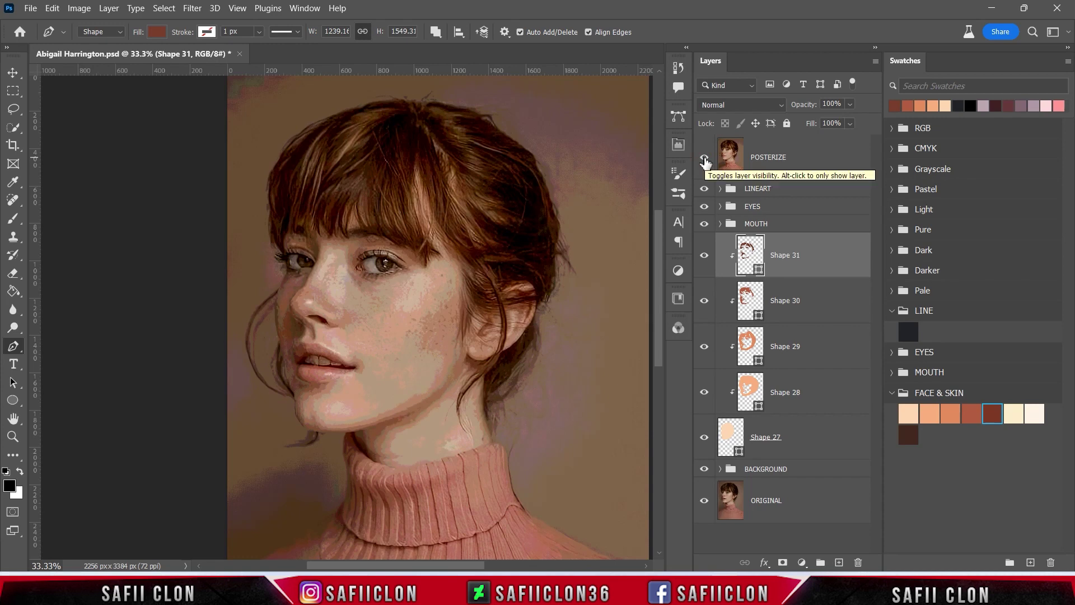
{"action": "left_click", "coordinate": [704, 159]}
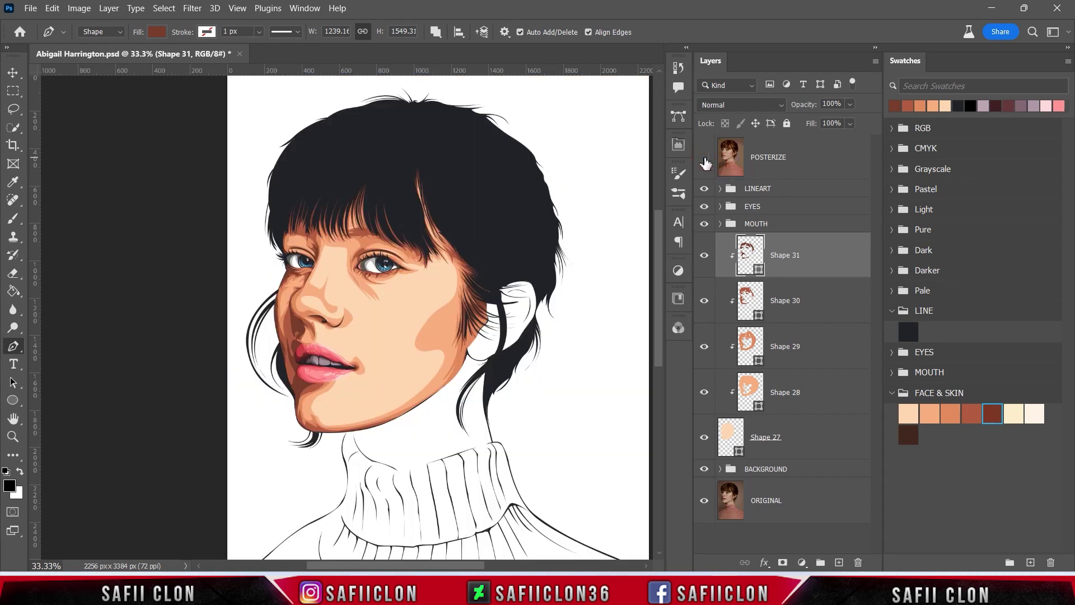
{"action": "left_click", "coordinate": [437, 33]}
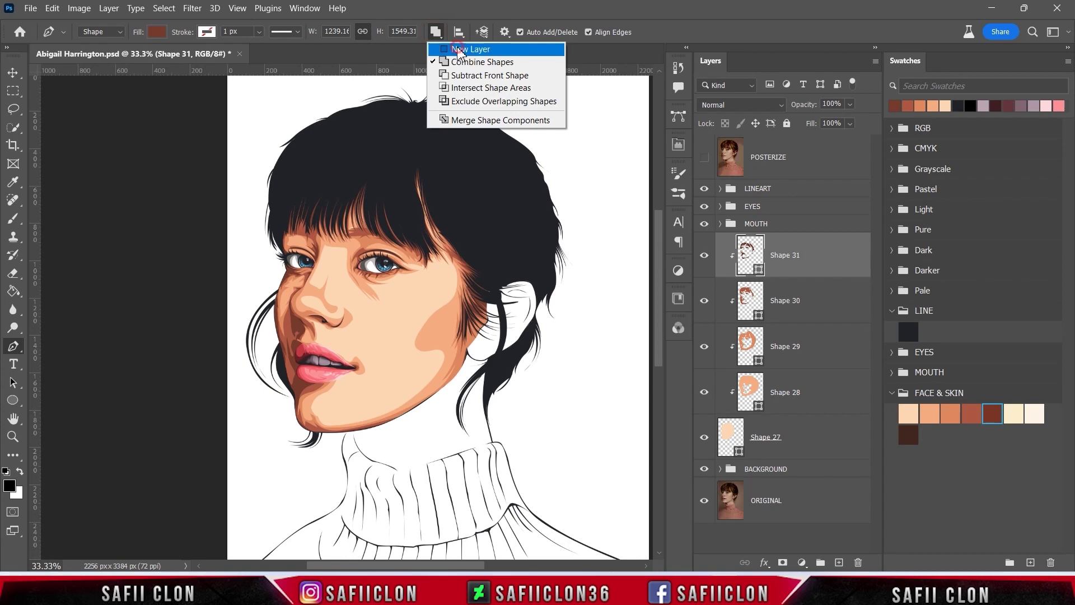
{"action": "left_click", "coordinate": [457, 50]}
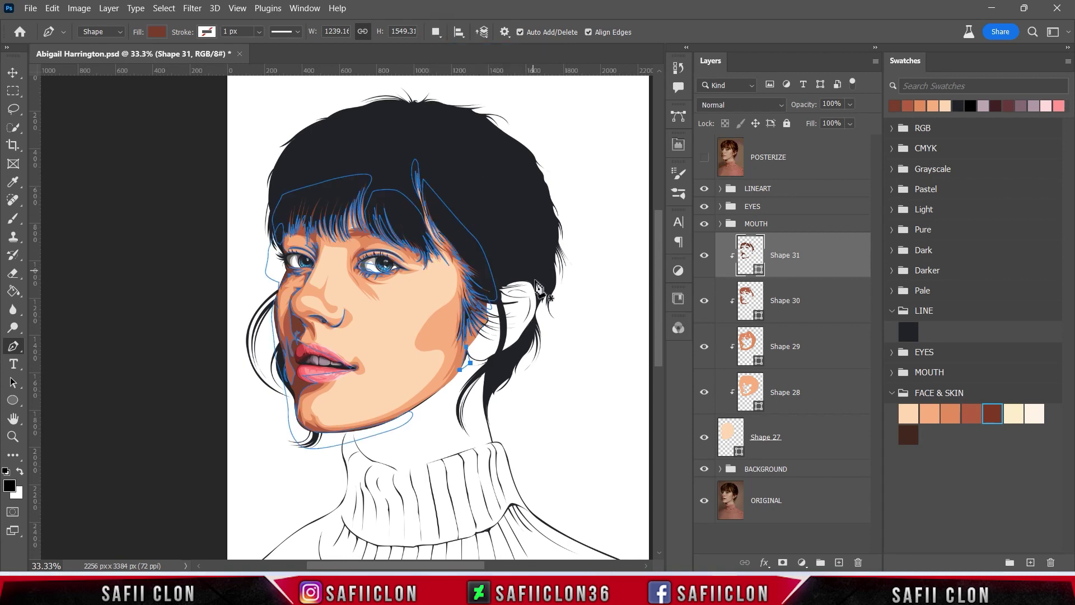
{"action": "left_click", "coordinate": [705, 159]}
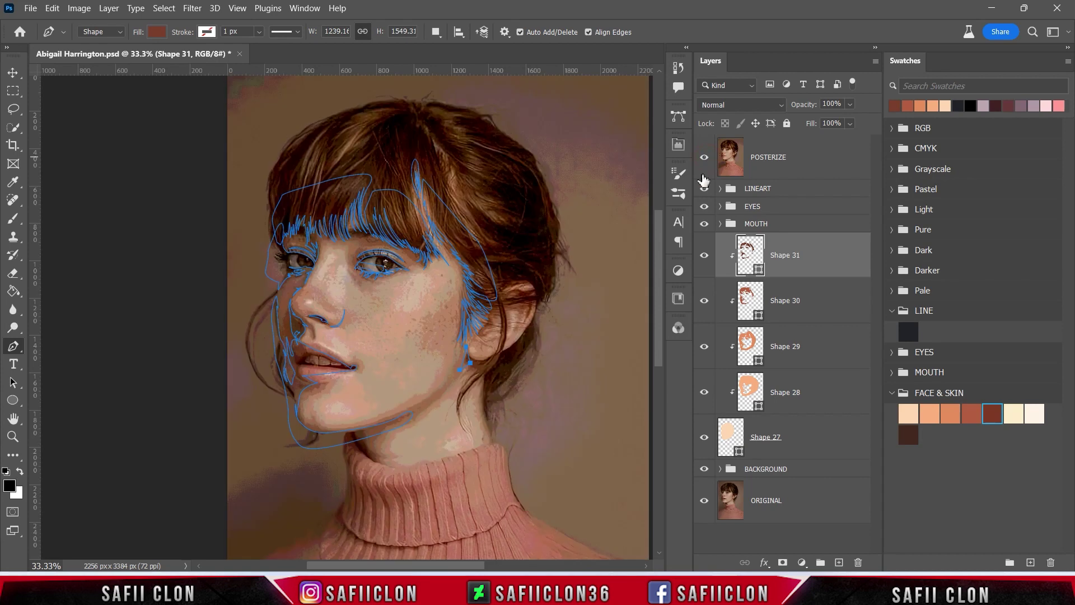
{"action": "key", "text": "ctrl+plus"}
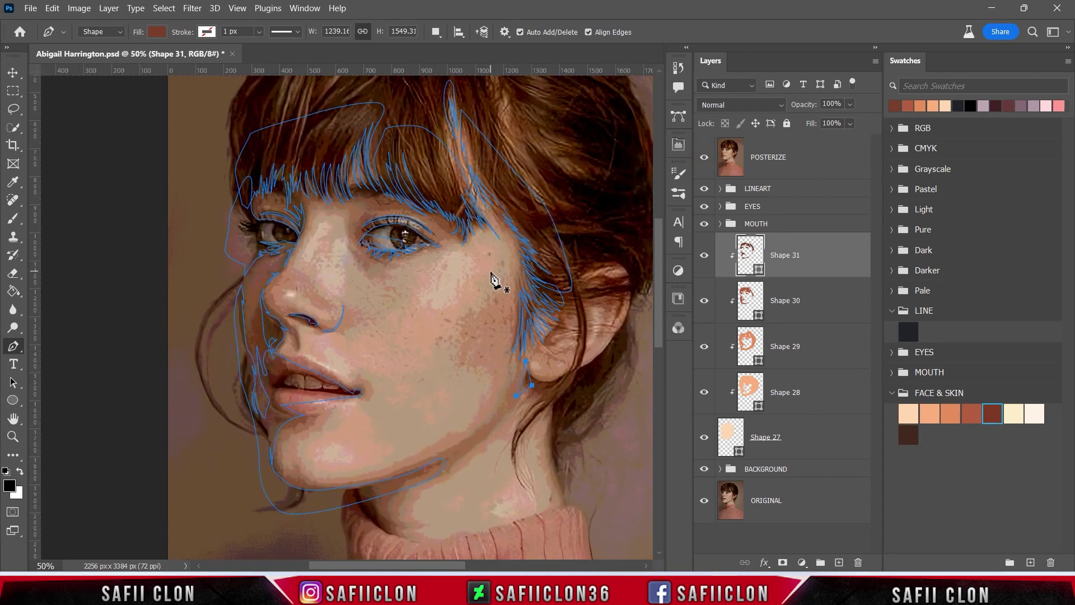
{"action": "scroll", "coordinate": [492, 280], "scroll_direction": "down", "scroll_amount": 2}
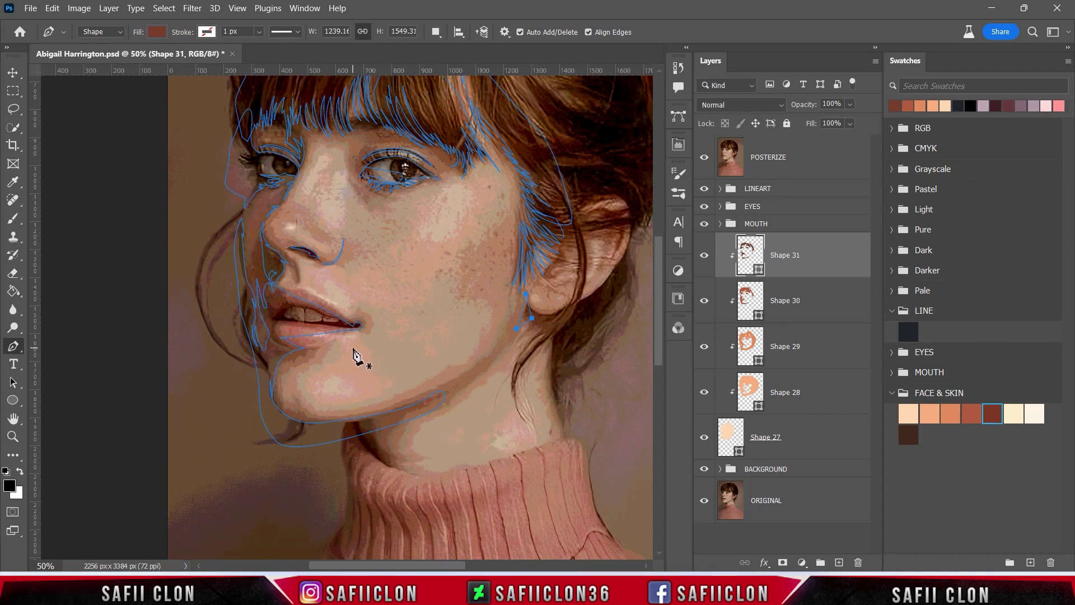
Draw a closed Shape 32 outline from the lower lip around the chin, then hide POSTERIZE.
{"action": "left_click", "coordinate": [319, 336]}
{"action": "left_click_drag", "start_coordinate": [342, 342], "coordinate": [352, 347]}
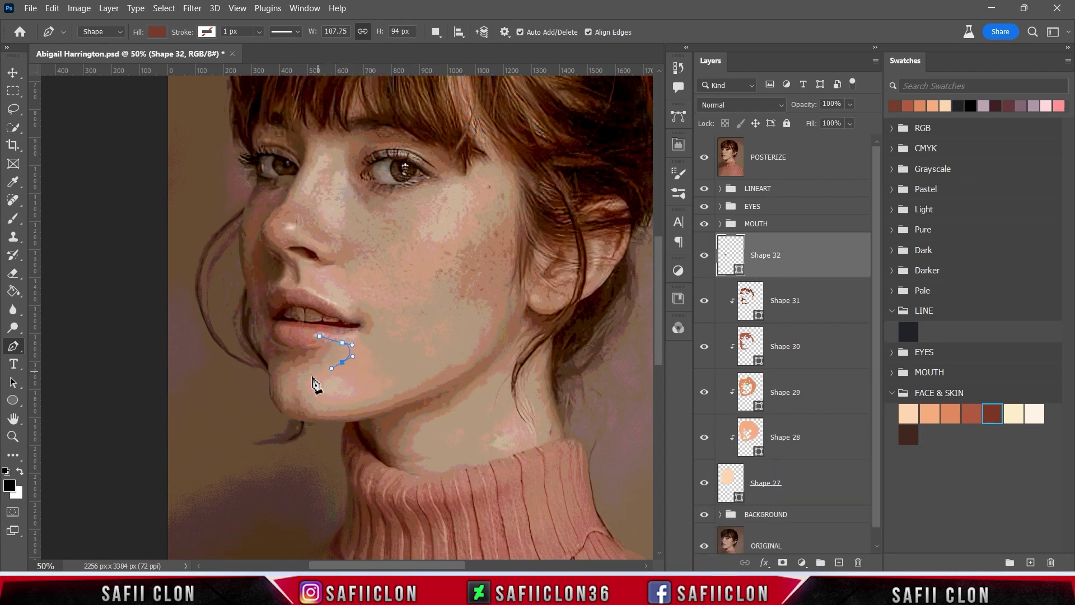
{"action": "left_click_drag", "start_coordinate": [365, 400], "coordinate": [391, 392]}
{"action": "left_click_drag", "start_coordinate": [402, 356], "coordinate": [381, 335]}
{"action": "left_click", "coordinate": [357, 328]}
{"action": "left_click", "coordinate": [320, 335]}
{"action": "left_click", "coordinate": [704, 159]}
Sample the skin tone and adjust Shape 32's fill to pale peach fee2c8.
{"action": "double_click", "coordinate": [739, 271]}
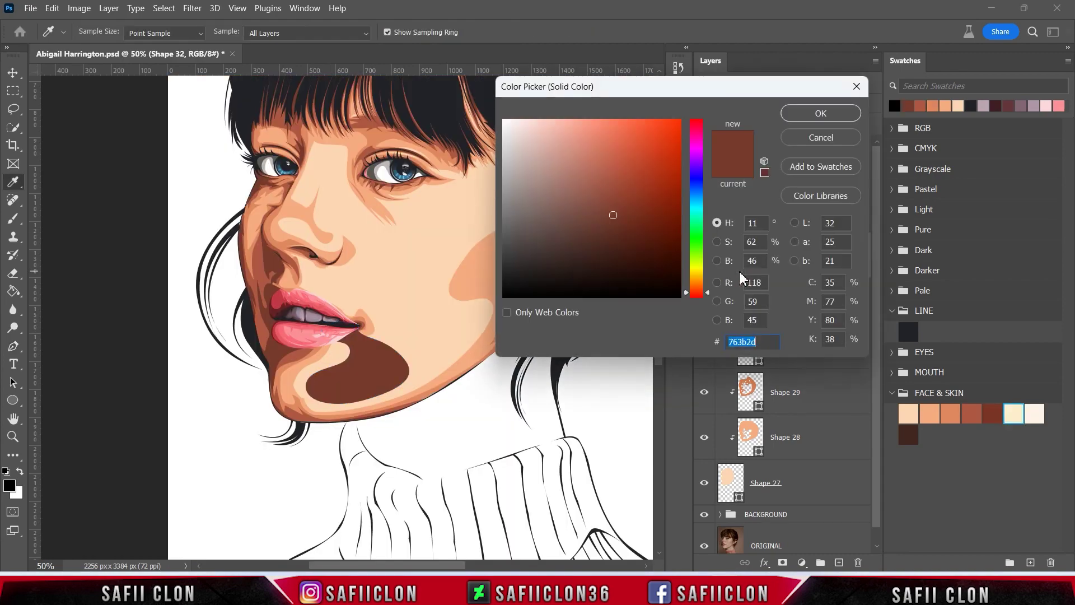
{"action": "left_click", "coordinate": [1016, 414]}
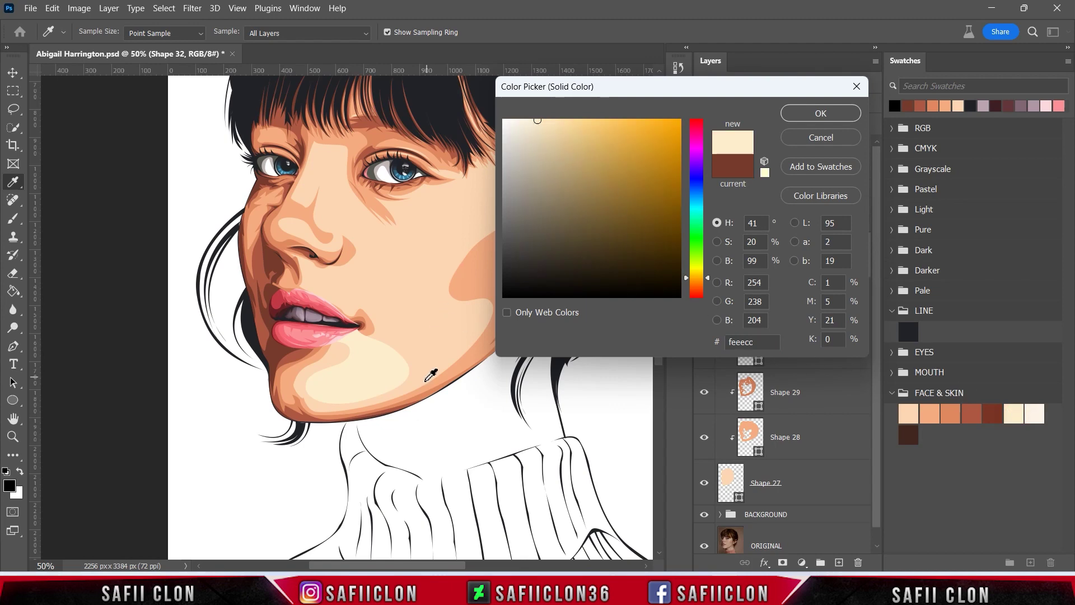
{"action": "left_click", "coordinate": [419, 346]}
{"action": "left_click", "coordinate": [549, 120]}
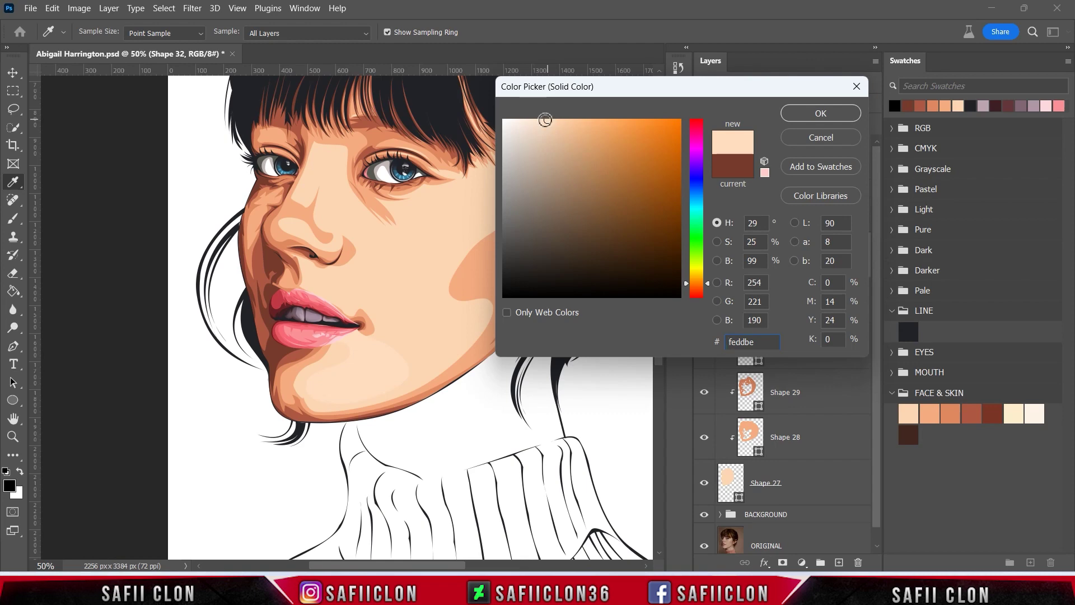
{"action": "left_click", "coordinate": [545, 120]}
{"action": "left_click", "coordinate": [540, 120]}
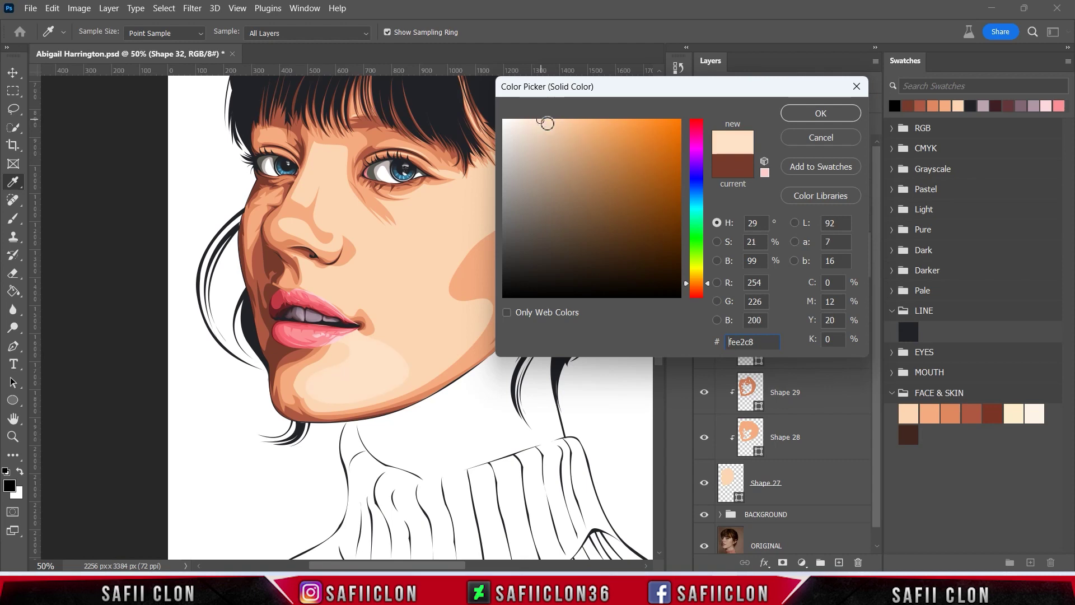
{"action": "left_click", "coordinate": [808, 113]}
{"action": "left_click", "coordinate": [437, 32]}
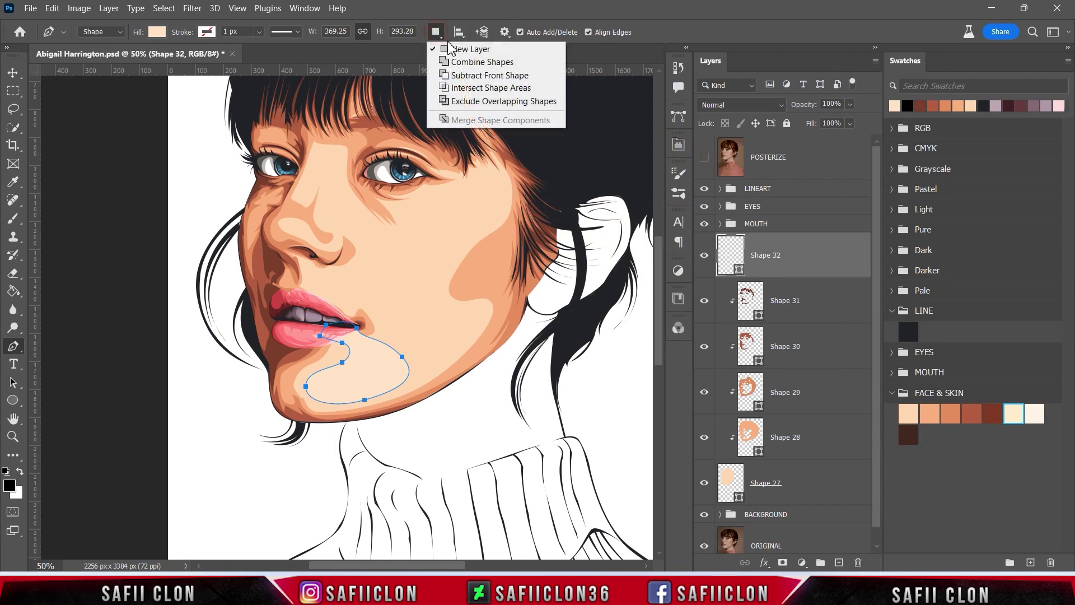
Switch to Combine Shapes and outline a highlight across the cheek under the right eye.
{"action": "left_click", "coordinate": [464, 62]}
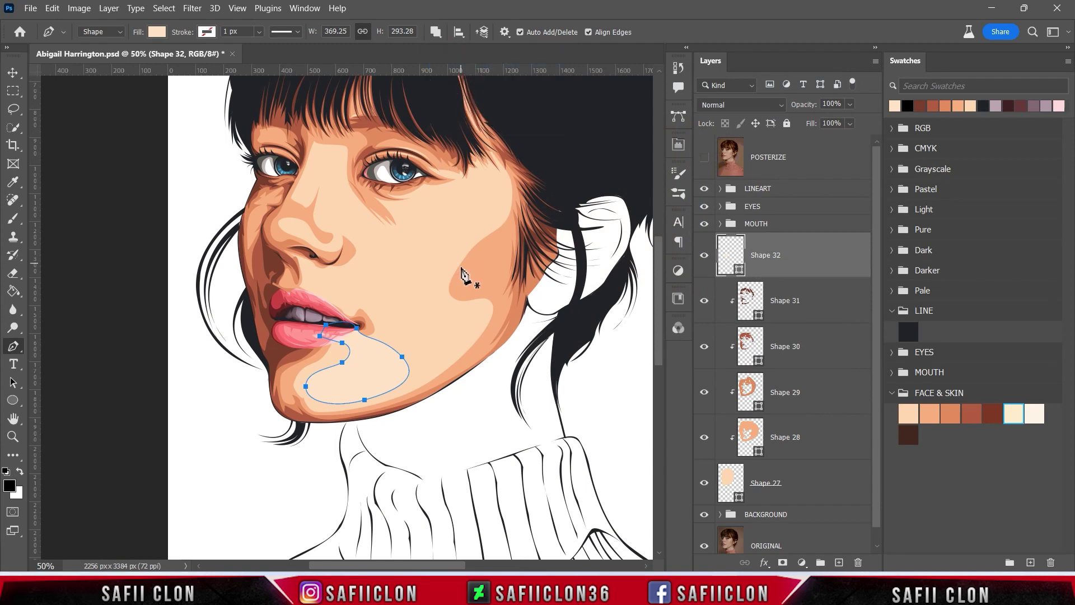
{"action": "left_click", "coordinate": [704, 159]}
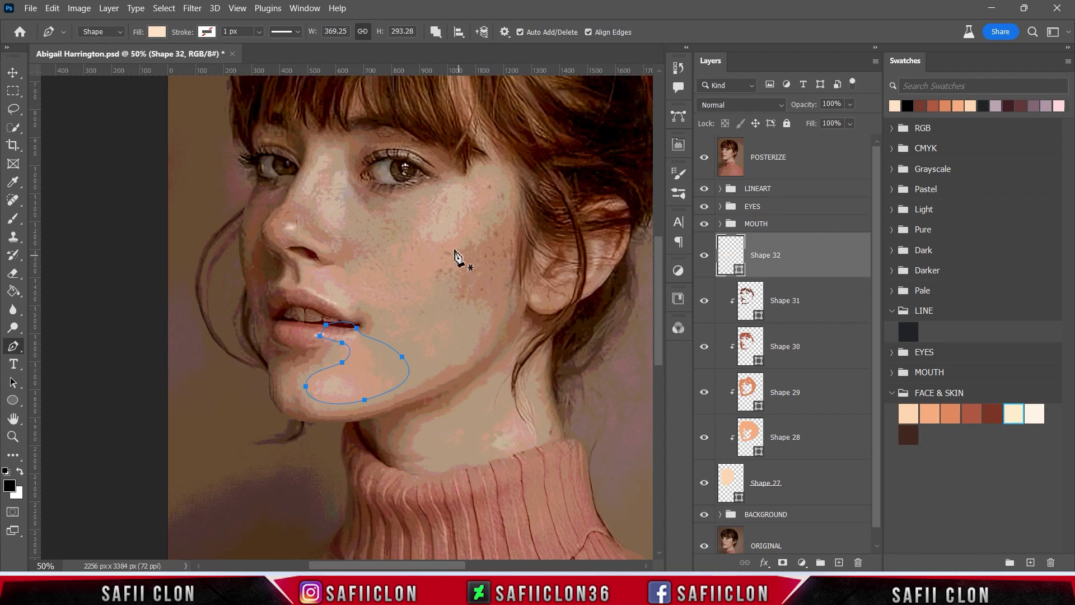
{"action": "left_click_drag", "start_coordinate": [455, 185], "coordinate": [466, 178]}
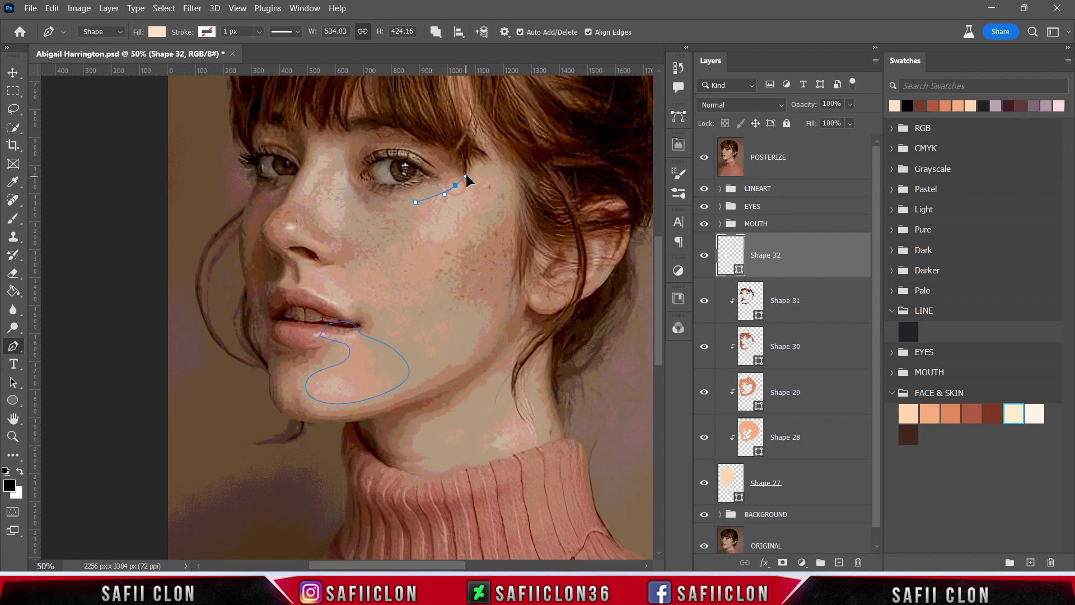
{"action": "left_click", "coordinate": [488, 172]}
{"action": "left_click", "coordinate": [444, 277]}
{"action": "left_click", "coordinate": [385, 262]}
{"action": "left_click", "coordinate": [404, 239]}
{"action": "left_click", "coordinate": [436, 203]}
{"action": "left_click_drag", "start_coordinate": [415, 201], "coordinate": [411, 197]}
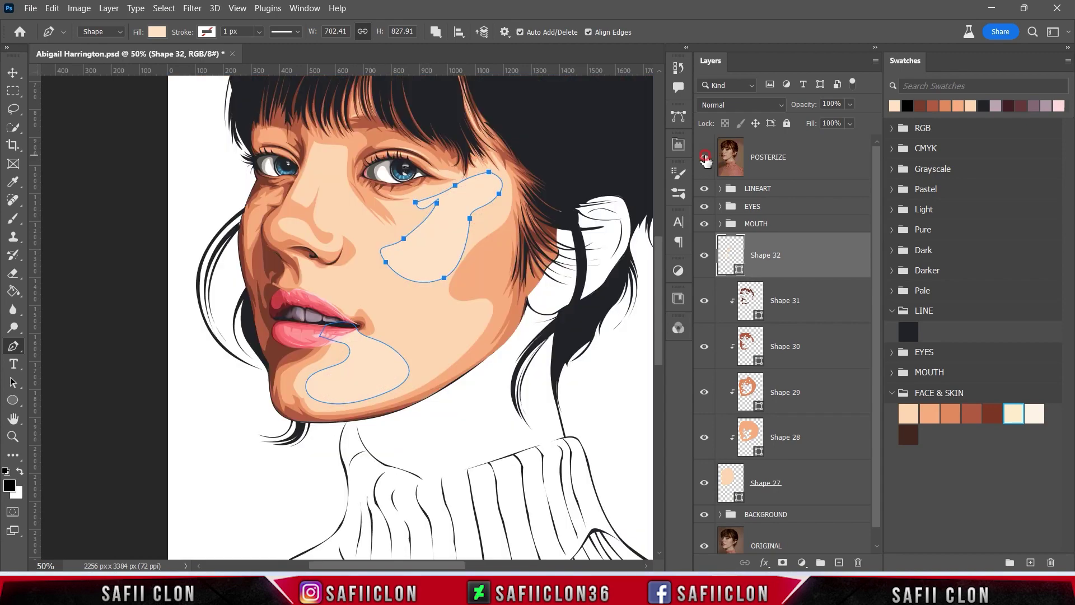
{"action": "left_click", "coordinate": [339, 267]}
Add a highlight area beside the nostril running along the upper lip toward the cheek.
{"action": "left_click", "coordinate": [309, 260]}
{"action": "left_click_drag", "start_coordinate": [315, 290], "coordinate": [322, 296]}
{"action": "left_click", "coordinate": [703, 158]}
{"action": "left_click", "coordinate": [349, 314]}
{"action": "left_click", "coordinate": [420, 306]}
{"action": "left_click", "coordinate": [445, 288]}
{"action": "left_click_drag", "start_coordinate": [369, 256], "coordinate": [338, 214]}
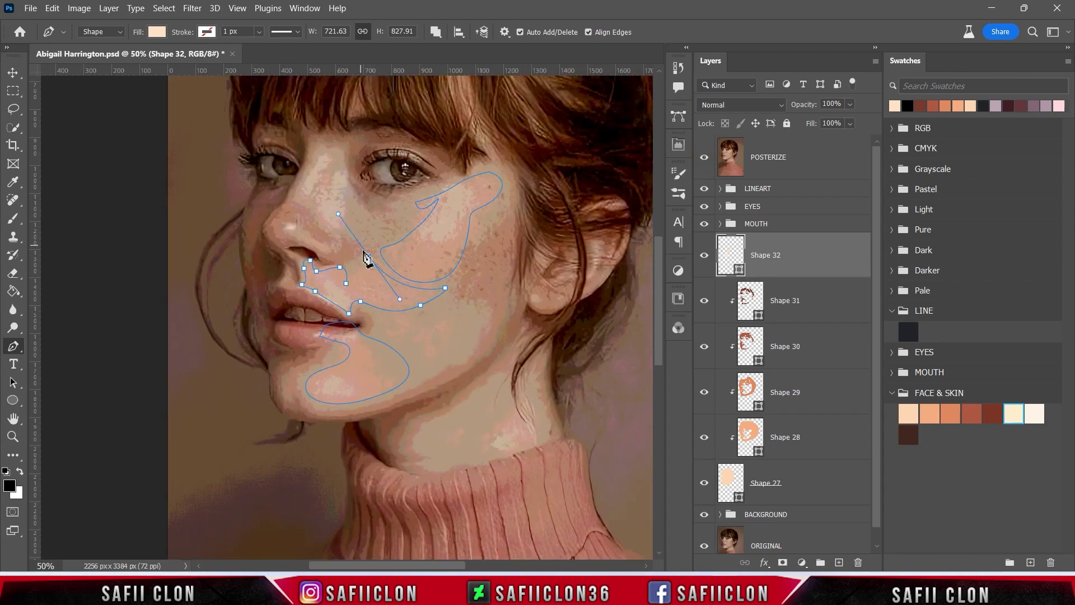
{"action": "left_click_drag", "start_coordinate": [349, 268], "coordinate": [361, 270]}
{"action": "scroll", "coordinate": [442, 350], "scroll_direction": "up", "scroll_amount": 3}
{"action": "left_click", "coordinate": [703, 157]}
{"action": "left_click", "coordinate": [368, 323]}
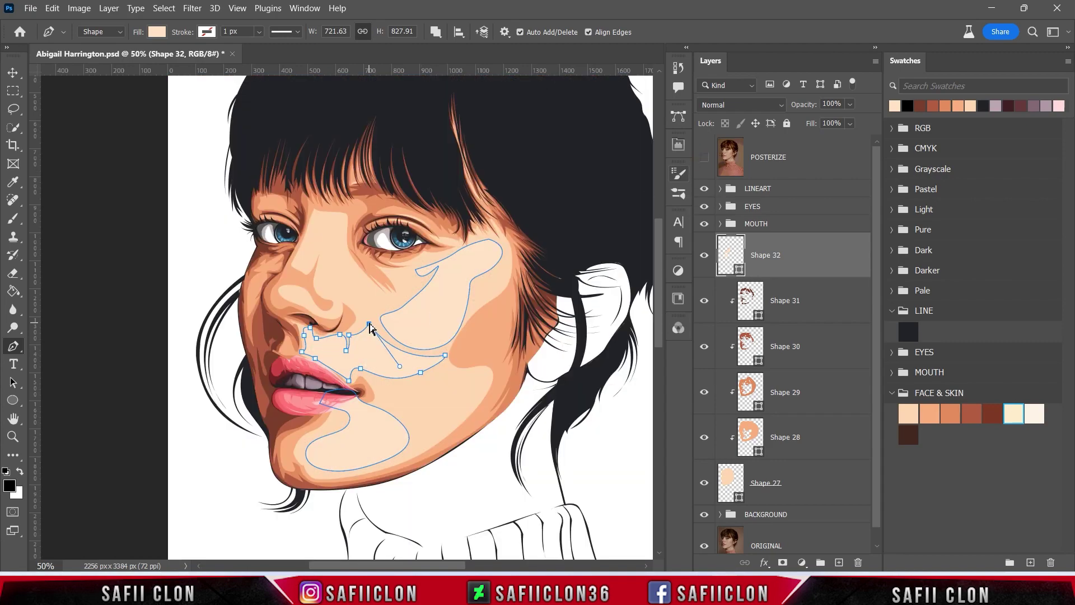
{"action": "left_click_drag", "start_coordinate": [393, 364], "coordinate": [397, 370]}
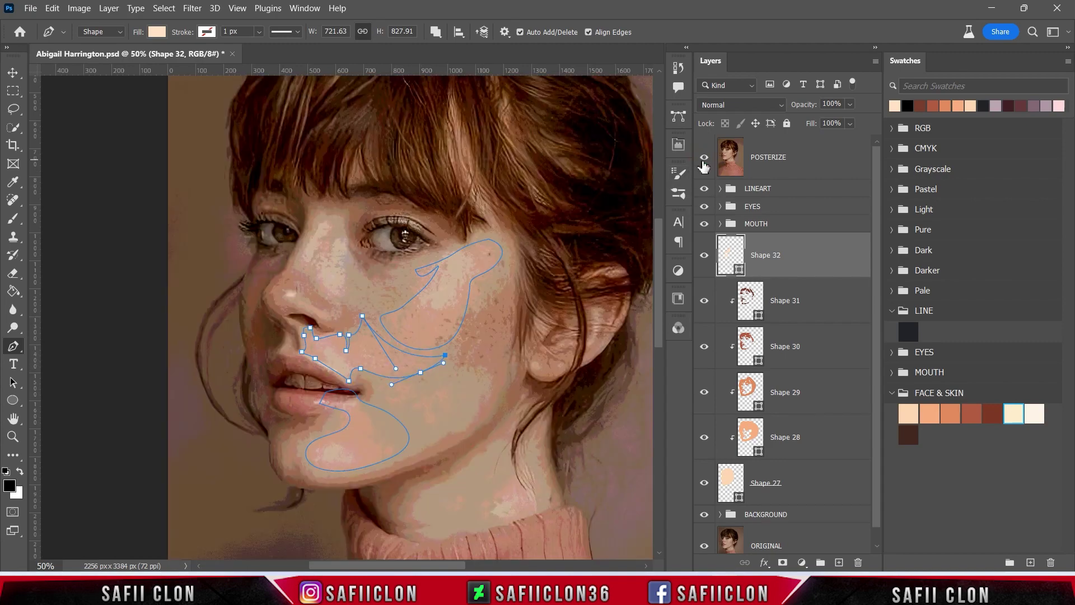
Add a highlight strip down the nose bridge between the eyes.
{"action": "left_click", "coordinate": [319, 213]}
{"action": "left_click_drag", "start_coordinate": [335, 218], "coordinate": [345, 217]}
{"action": "left_click", "coordinate": [703, 157]}
{"action": "mouse_move", "coordinate": [351, 262]}
{"action": "left_mouse_down"}
{"action": "mouse_move", "coordinate": [367, 277]}
{"action": "mouse_move", "coordinate": [341, 317]}
{"action": "left_mouse_up"}
{"action": "left_click_drag", "start_coordinate": [308, 274], "coordinate": [295, 262]}
{"action": "left_click", "coordinate": [319, 251]}
Outline an extra curved highlight around the nostril.
{"action": "left_click", "coordinate": [704, 157]}
{"action": "left_click", "coordinate": [704, 158]}
{"action": "left_click", "coordinate": [290, 295]}
{"action": "left_click_drag", "start_coordinate": [333, 314], "coordinate": [342, 314]}
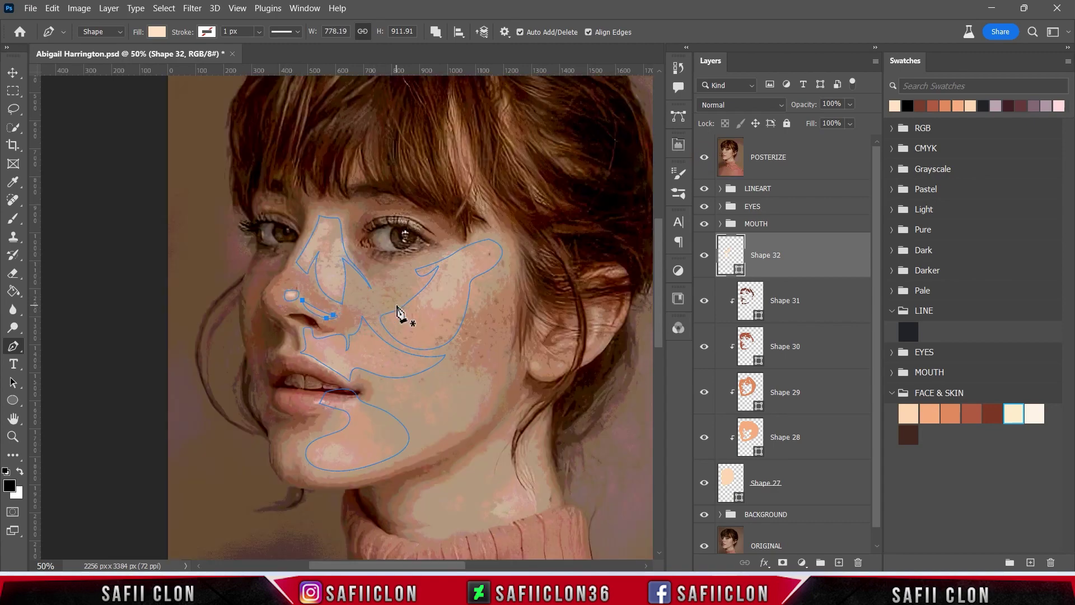
{"action": "left_click", "coordinate": [704, 157]}
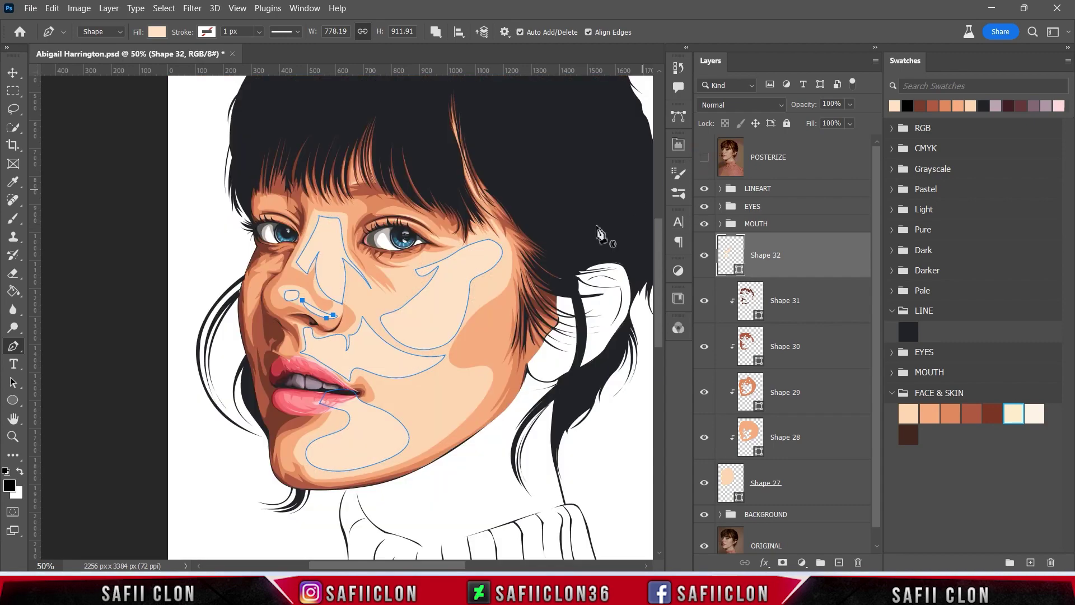
{"action": "right_click", "coordinate": [815, 243]}
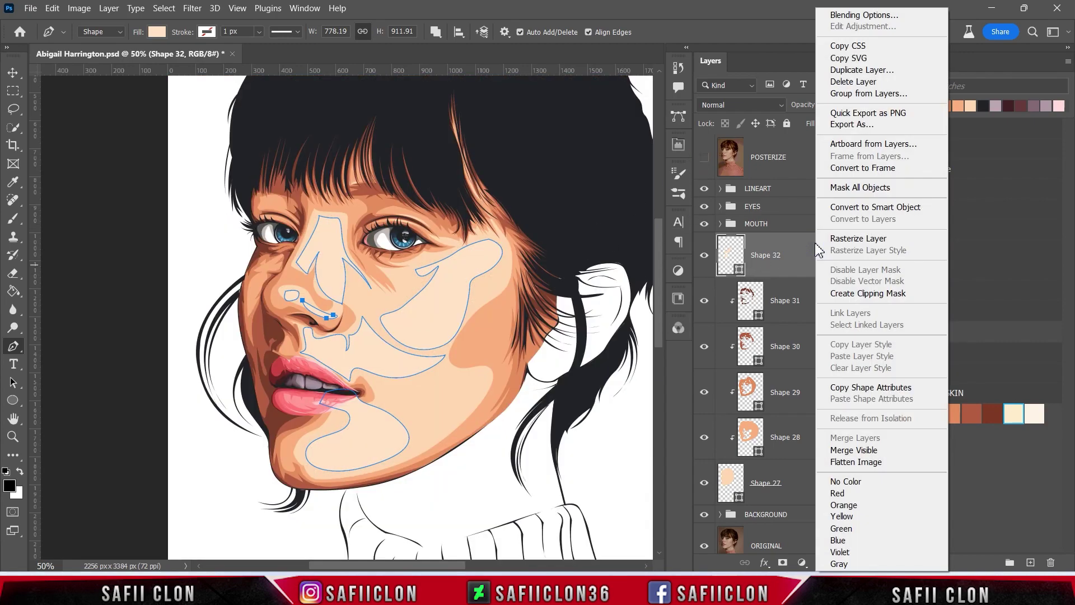
Clip Shape 32 to the skin, add a layer mask, and set a soft round brush at 6% opacity.
{"action": "left_click", "coordinate": [857, 296]}
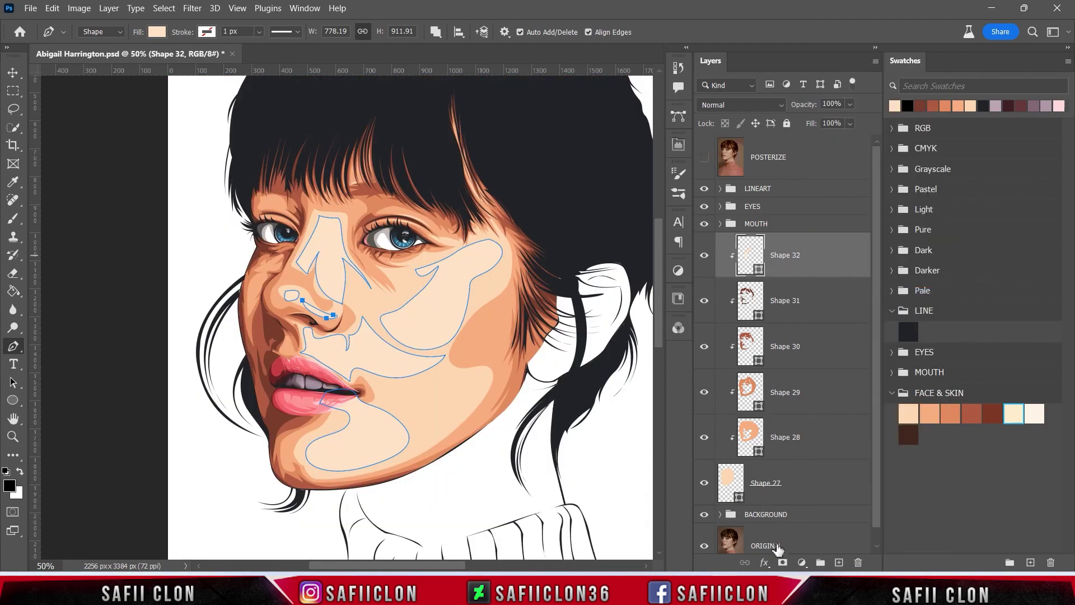
{"action": "left_click", "coordinate": [782, 562]}
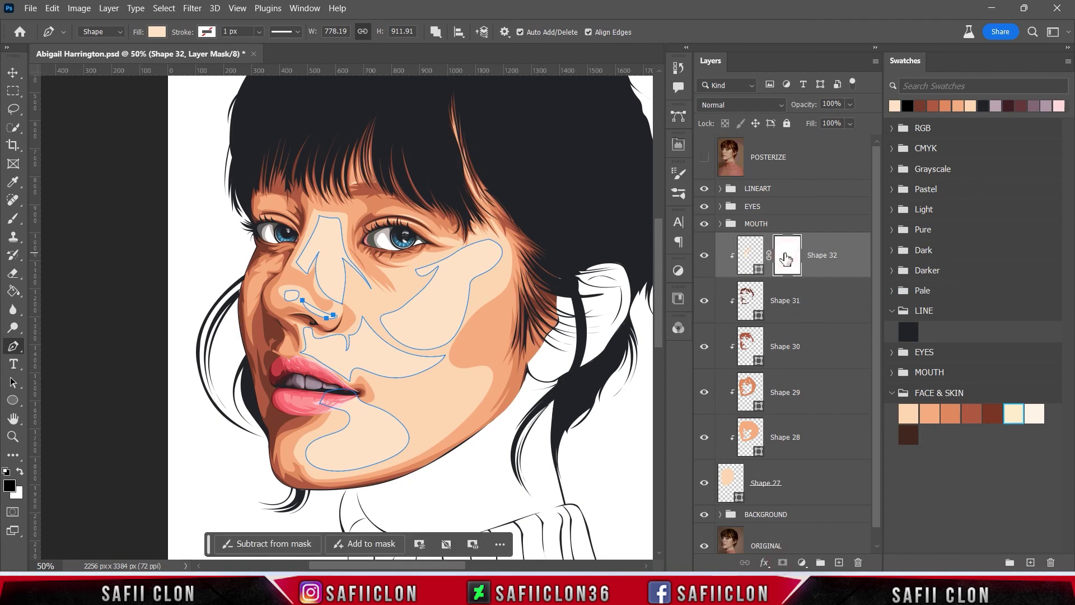
{"action": "right_click", "coordinate": [12, 218]}
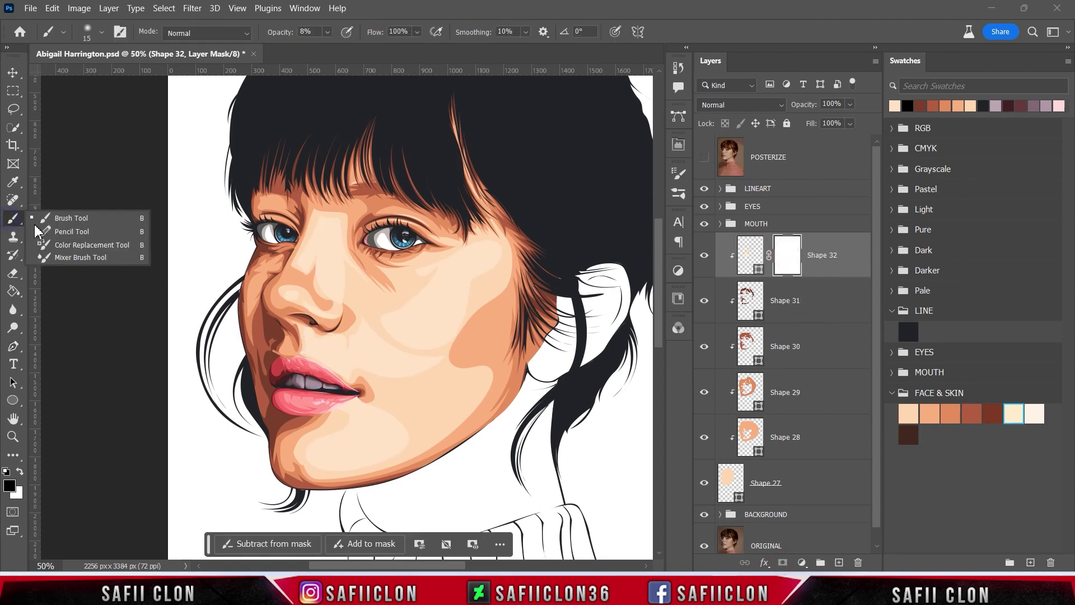
{"action": "left_click", "coordinate": [67, 218]}
{"action": "left_click", "coordinate": [101, 32]}
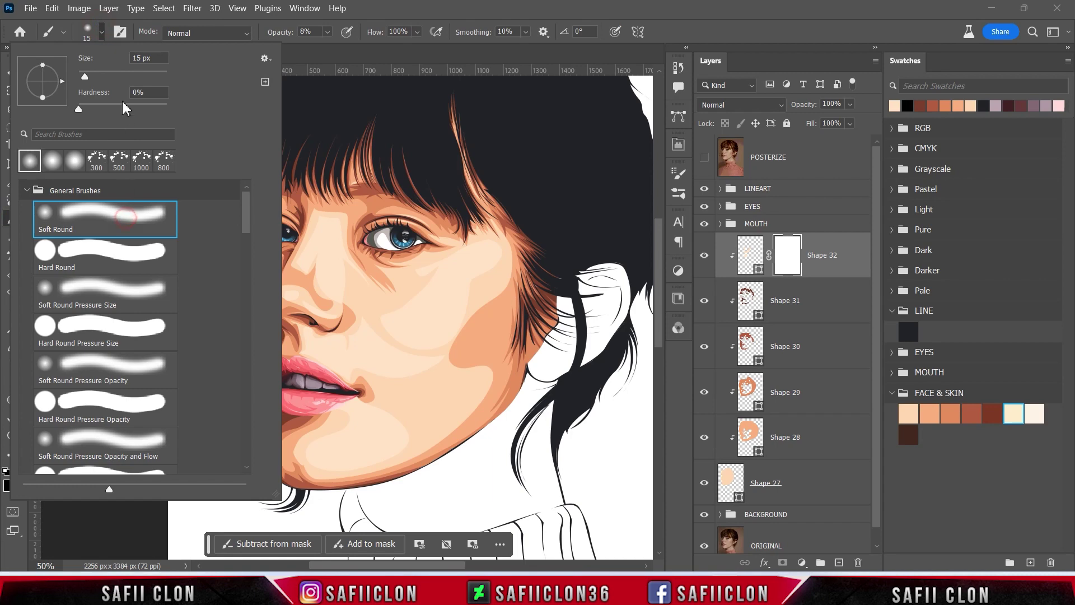
{"action": "left_click", "coordinate": [102, 34]}
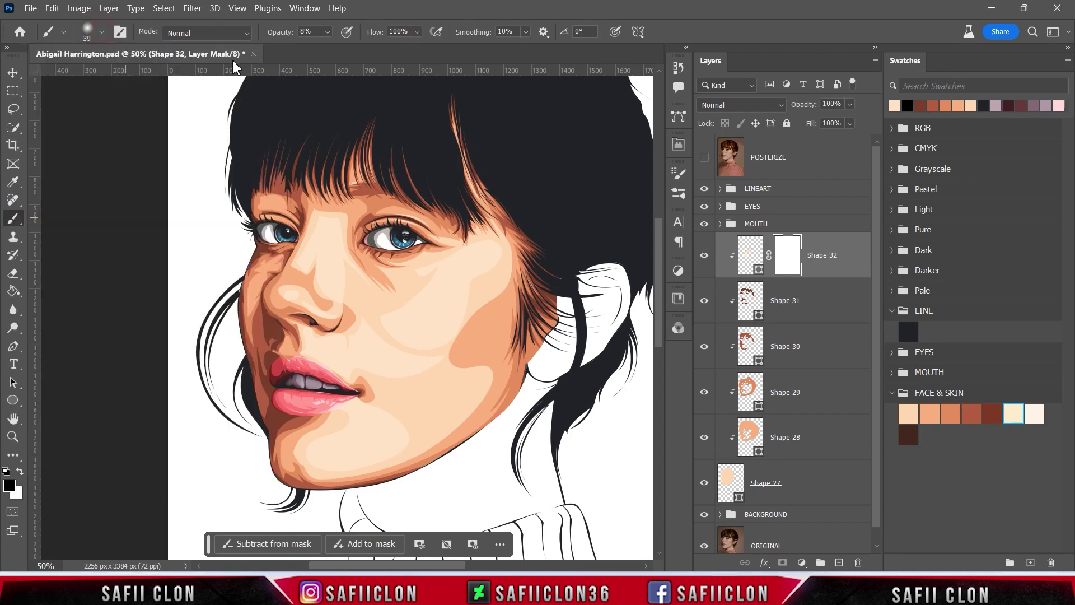
{"action": "left_click", "coordinate": [327, 33]}
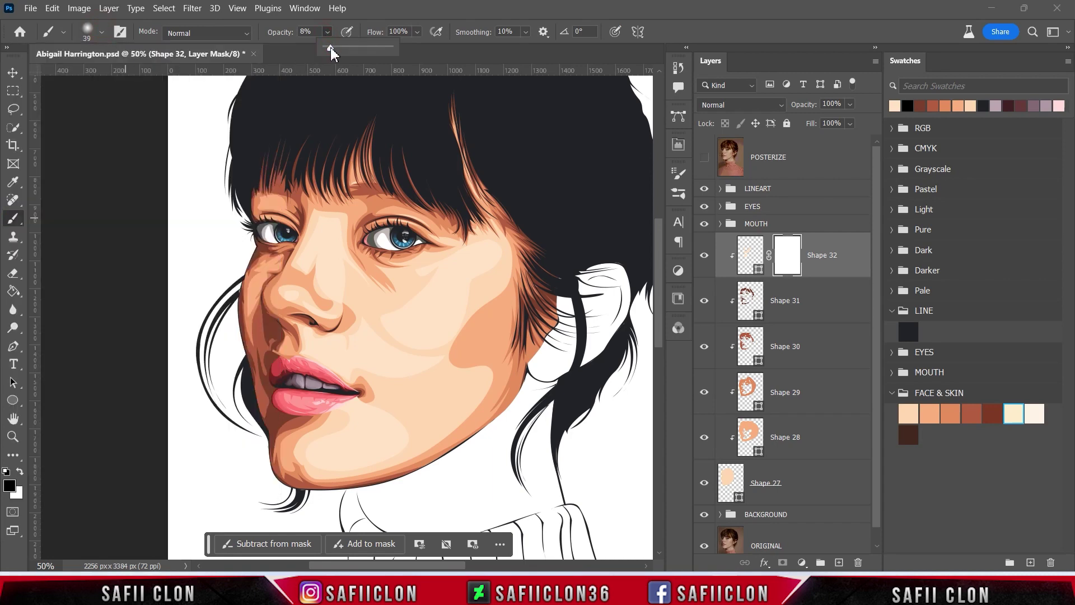
{"action": "left_click_drag", "start_coordinate": [330, 48], "coordinate": [329, 47]}
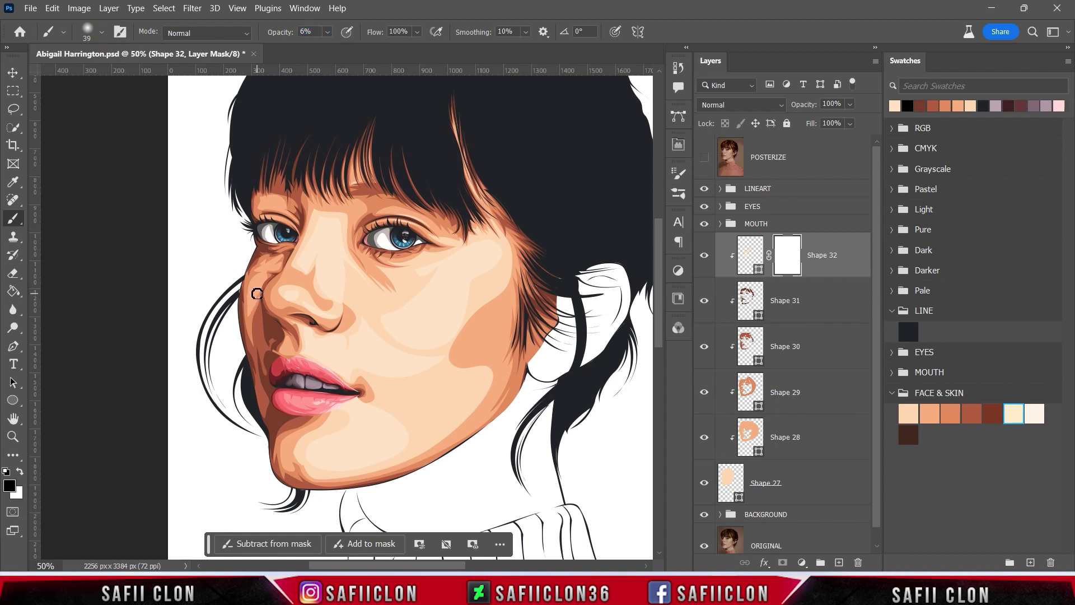
Paint the mask with a size-175 brush to fade the highlight edges on the cheek and nose.
{"action": "key", "text": "bracketright"}
{"action": "key", "text": "bracketright"}
{"action": "key", "text": "bracketright"}
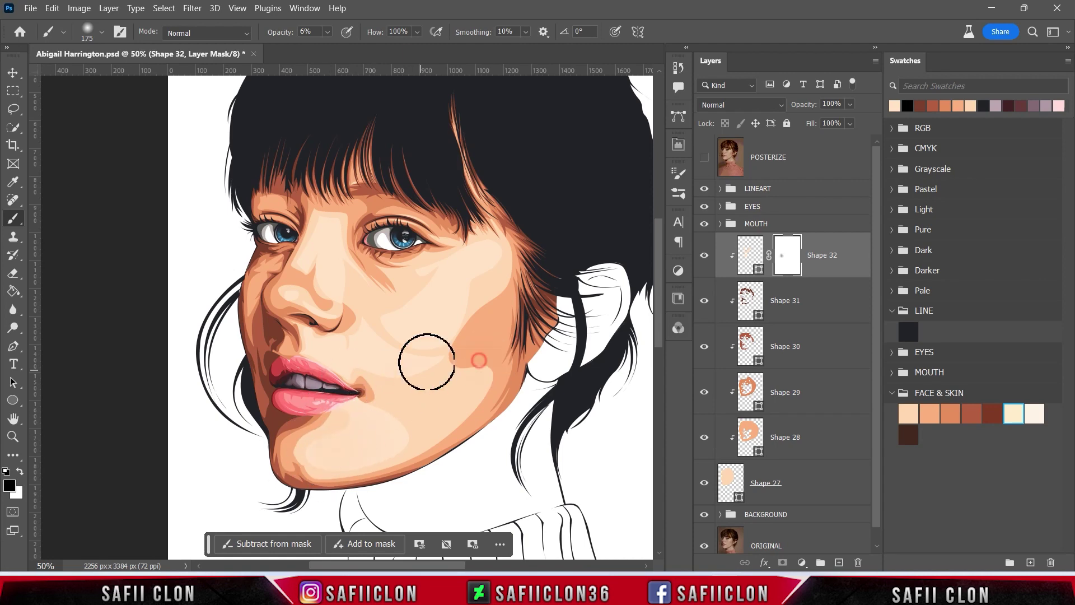
{"action": "key", "text": "bracketleft"}
{"action": "key", "text": "bracketright"}
{"action": "key", "text": "bracketright"}
{"action": "left_click_drag", "start_coordinate": [493, 250], "coordinate": [435, 262]}
{"action": "key", "text": "bracketleft"}
{"action": "key", "text": "bracketleft"}
{"action": "key", "text": "bracketleft"}
{"action": "left_click_drag", "start_coordinate": [403, 365], "coordinate": [350, 286]}
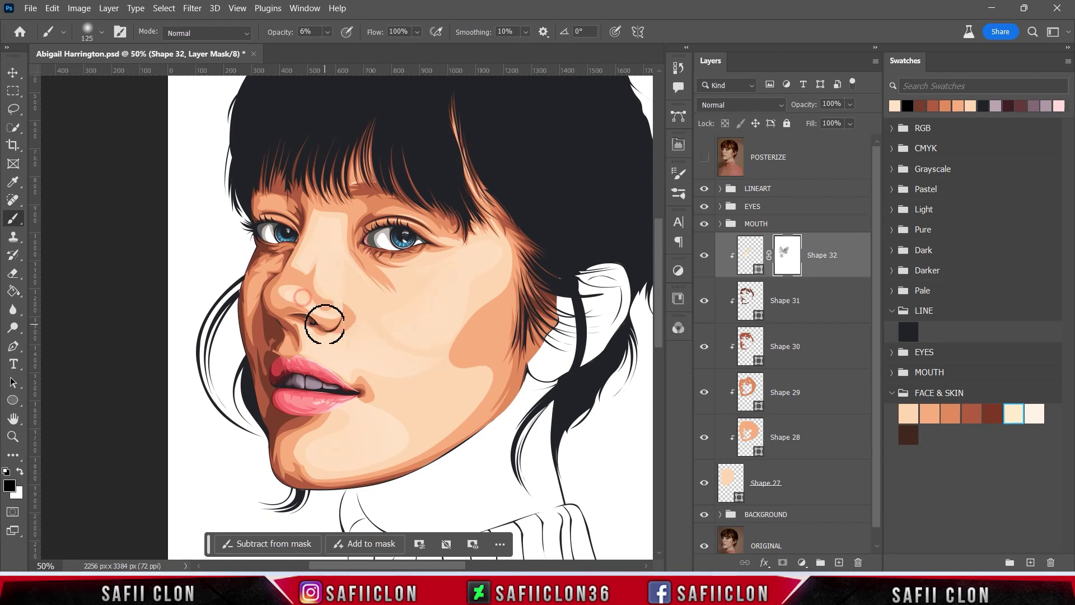
{"action": "key", "text": "bracketright"}
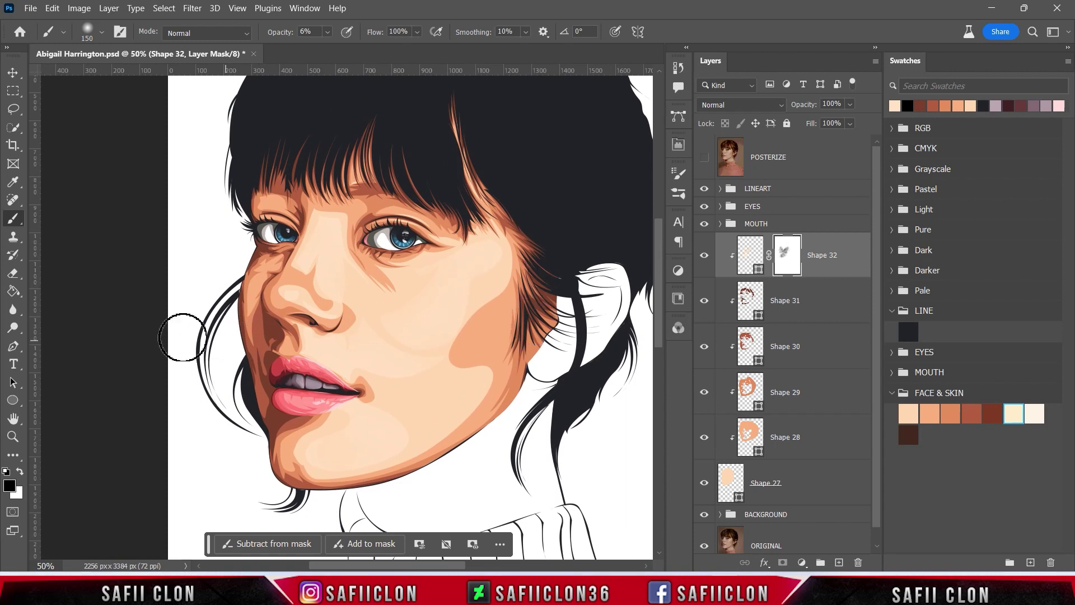
{"action": "right_click", "coordinate": [13, 346]}
{"action": "left_click", "coordinate": [63, 348]}
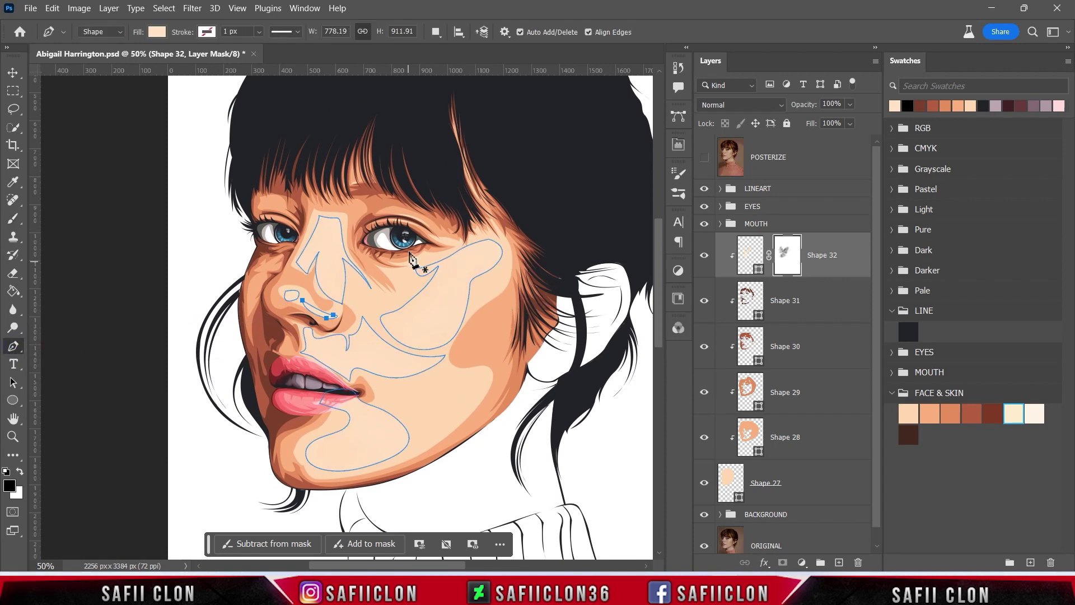
Draw a thin four-point highlight sliver along the nose bridge as a new shape layer.
{"action": "left_click", "coordinate": [436, 32]}
{"action": "left_click", "coordinate": [453, 56]}
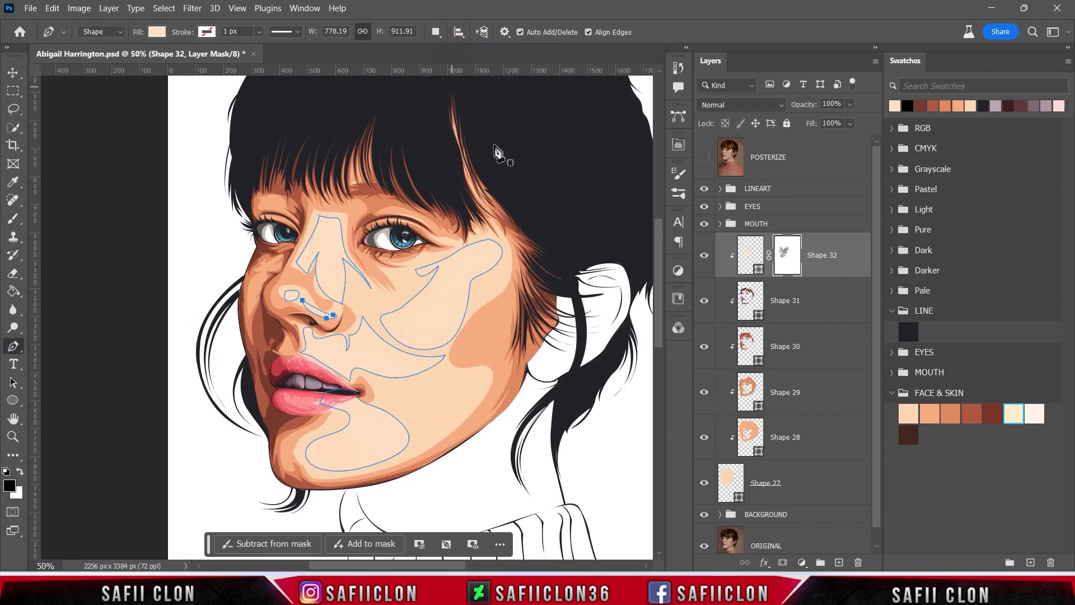
{"action": "left_click", "coordinate": [704, 158]}
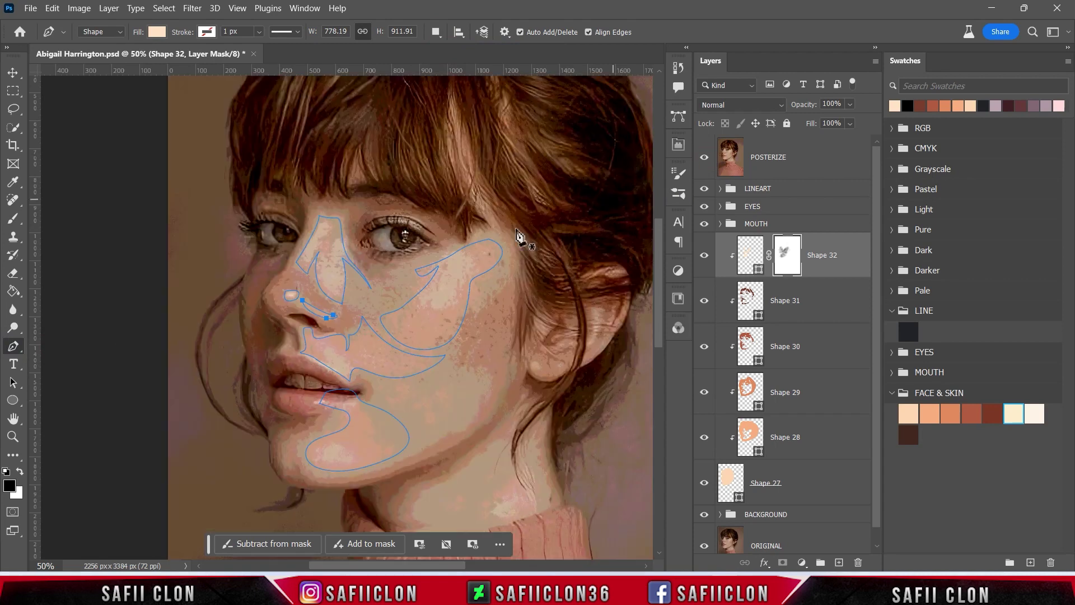
{"action": "left_click", "coordinate": [323, 222]}
{"action": "left_click", "coordinate": [303, 255]}
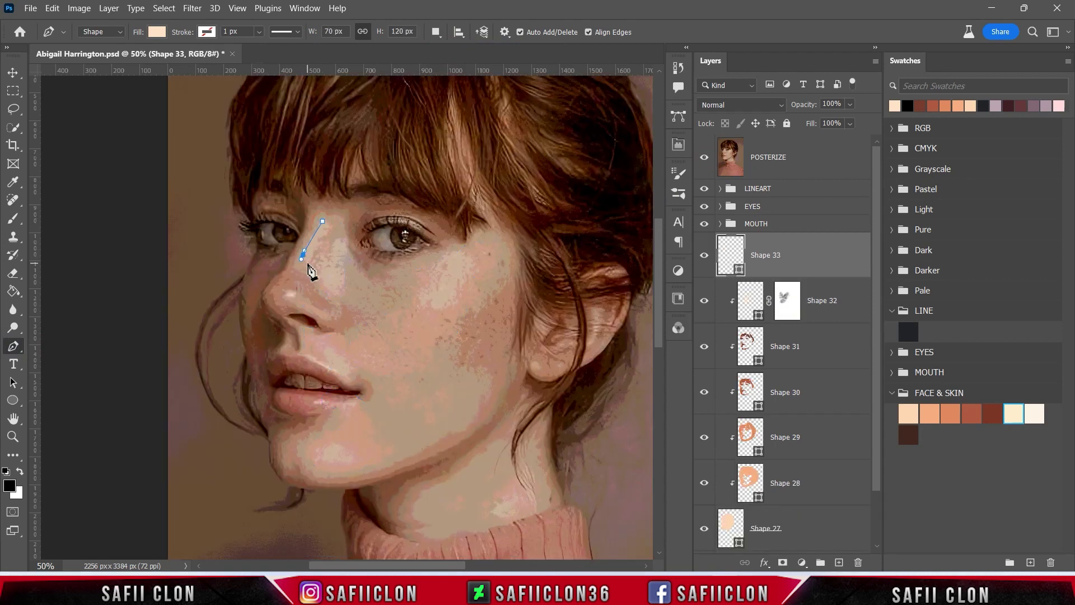
{"action": "left_click", "coordinate": [311, 262]}
{"action": "left_click", "coordinate": [328, 227]}
Fill the sliver with the lightest FACE & SKIN swatch and set paths to Combine Shapes.
{"action": "left_click", "coordinate": [704, 160]}
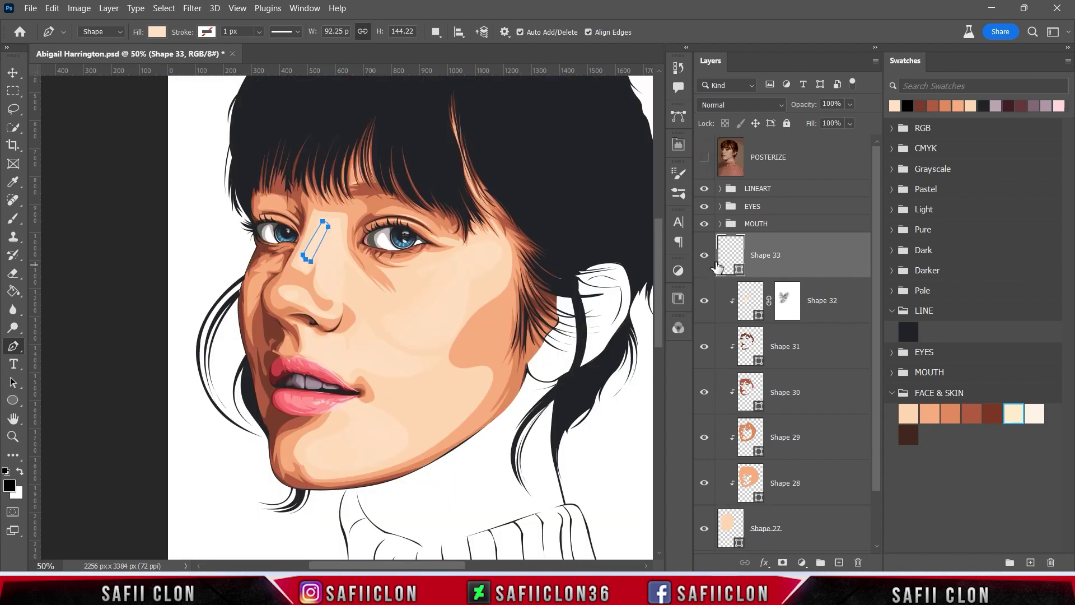
{"action": "double_click", "coordinate": [740, 270]}
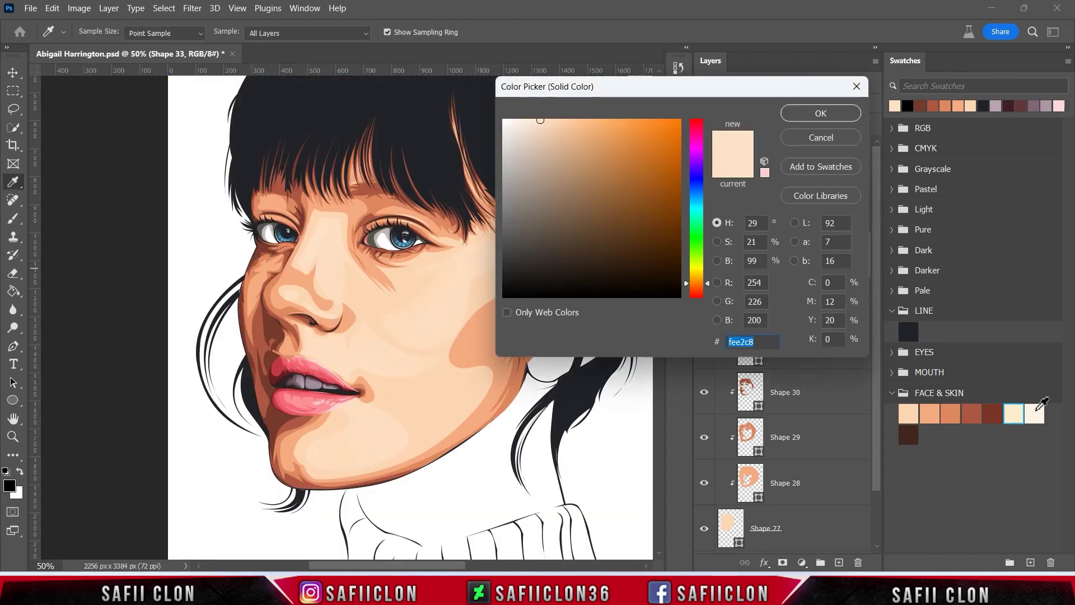
{"action": "left_click", "coordinate": [1039, 408]}
{"action": "left_click", "coordinate": [816, 114]}
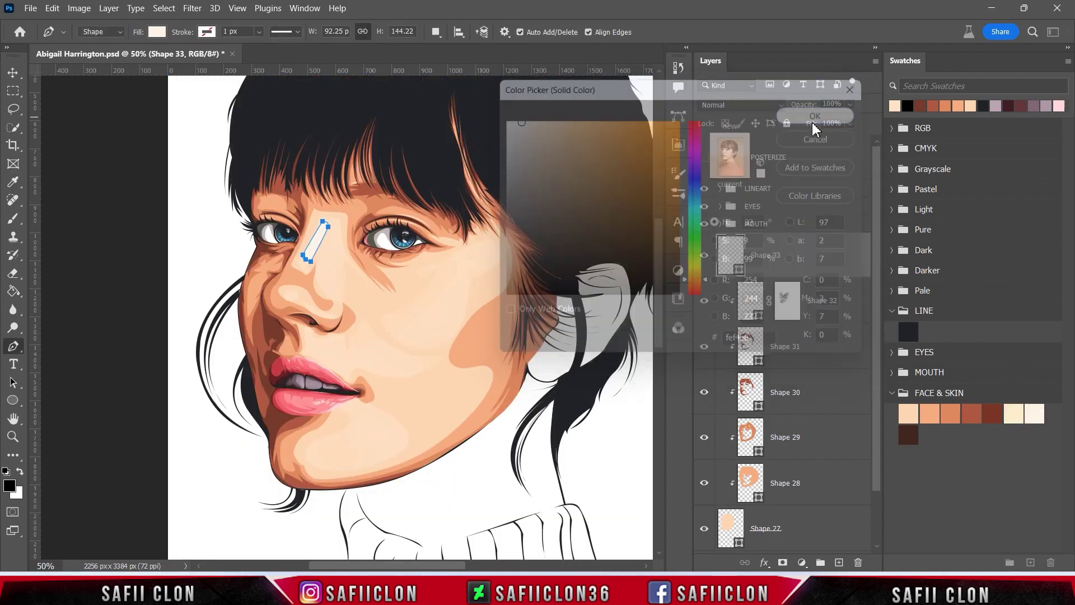
{"action": "left_click", "coordinate": [436, 35]}
{"action": "left_click", "coordinate": [470, 60]}
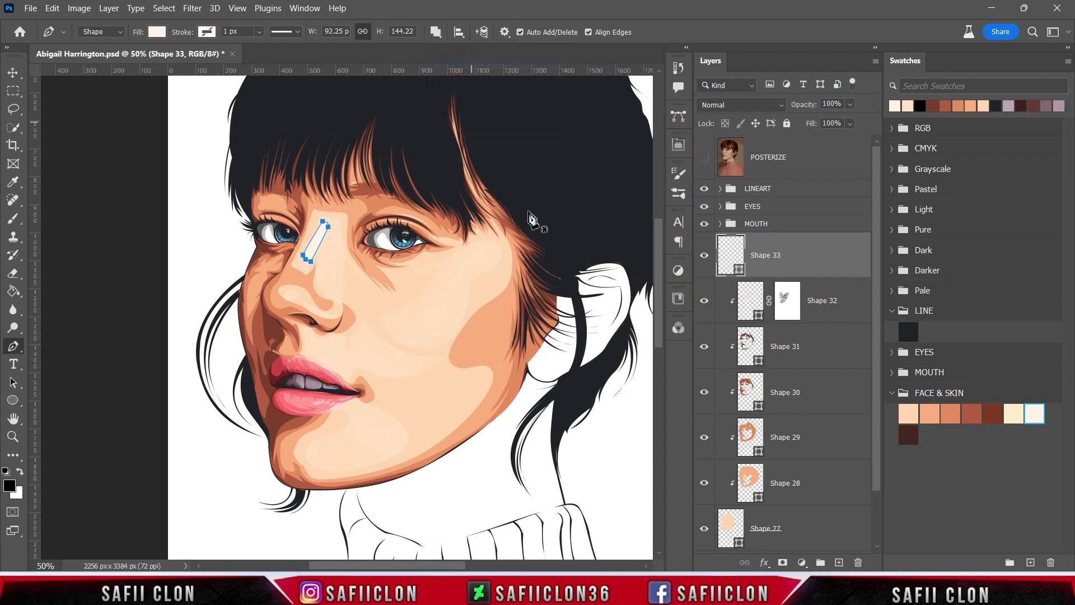
Outline a second quadrilateral highlight on the nose over the reference photo.
{"action": "left_click", "coordinate": [705, 158]}
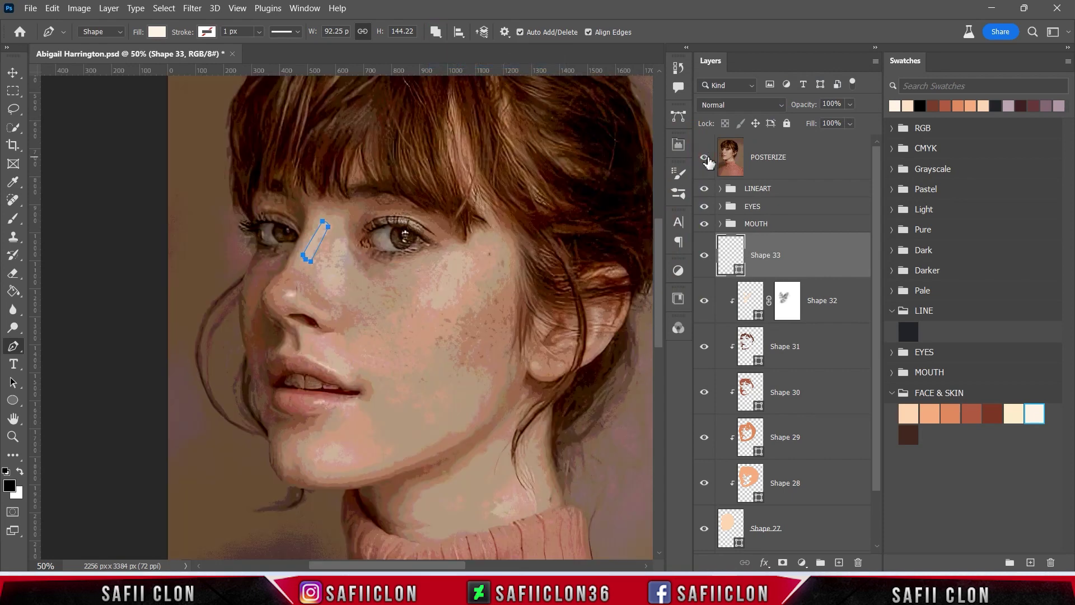
{"action": "left_click", "coordinate": [336, 237]}
{"action": "left_click", "coordinate": [341, 255]}
{"action": "left_click", "coordinate": [322, 264]}
{"action": "left_click", "coordinate": [322, 286]}
{"action": "left_click", "coordinate": [323, 263]}
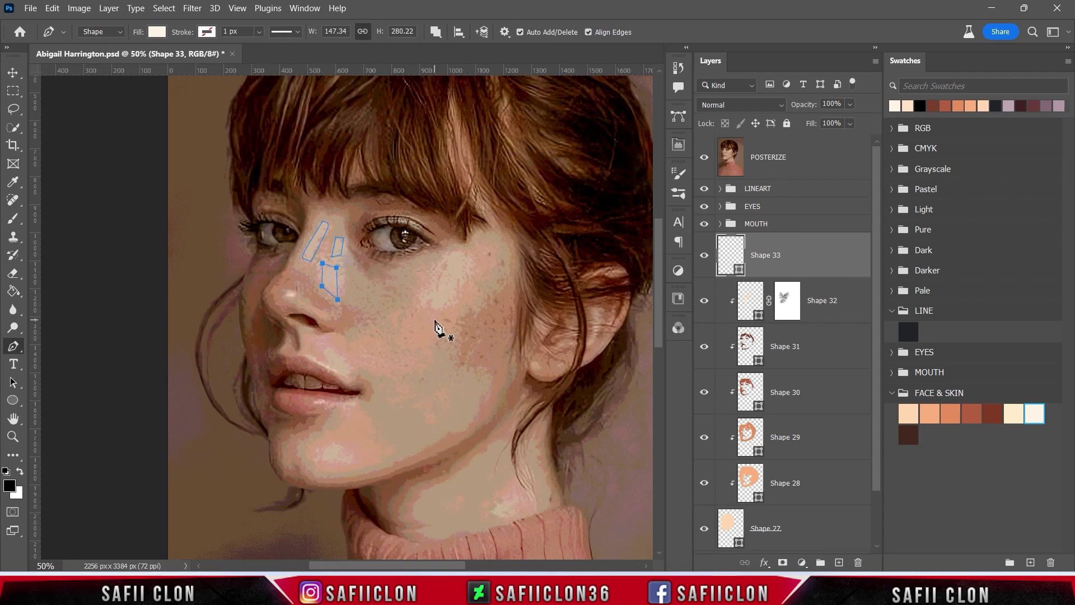
Add a closed six-point highlight shape on the cheek.
{"action": "left_click", "coordinate": [445, 252]}
{"action": "left_click", "coordinate": [467, 250]}
{"action": "left_click", "coordinate": [449, 314]}
{"action": "left_click", "coordinate": [420, 311]}
{"action": "left_click", "coordinate": [416, 294]}
{"action": "left_click", "coordinate": [447, 256]}
{"action": "left_click", "coordinate": [445, 252]}
{"action": "scroll", "coordinate": [523, 292], "scroll_direction": "down", "scroll_amount": 3}
{"action": "left_click", "coordinate": [704, 157]}
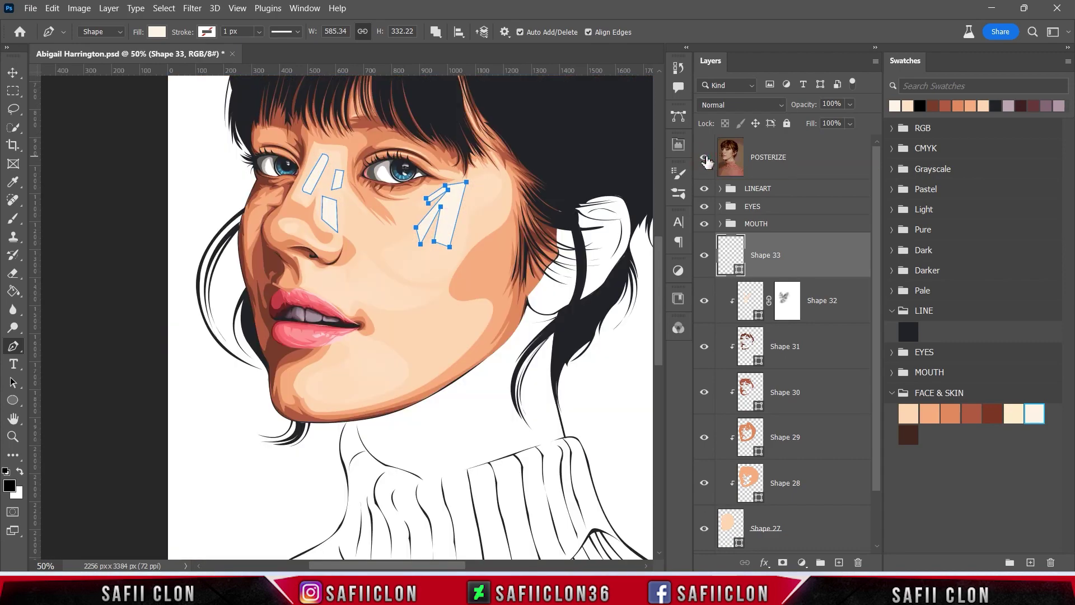
{"action": "left_click", "coordinate": [704, 158]}
Add a highlight beside the nostril and above the upper lip.
{"action": "left_click", "coordinate": [287, 271]}
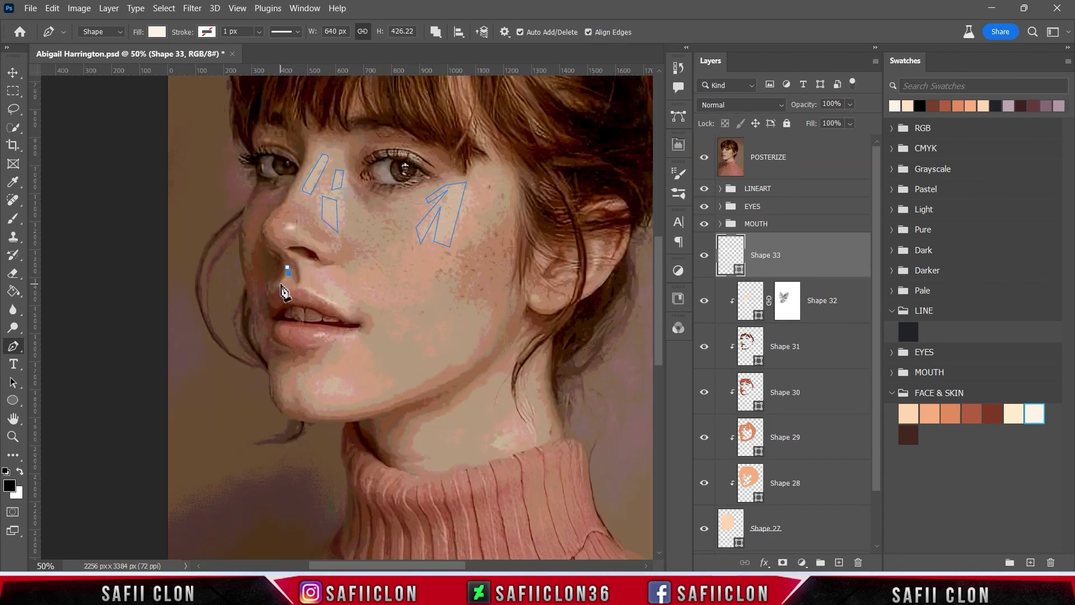
{"action": "key", "text": "ctrl+plus"}
{"action": "left_click", "coordinate": [283, 274]}
{"action": "left_click", "coordinate": [325, 292]}
{"action": "left_click", "coordinate": [310, 262]}
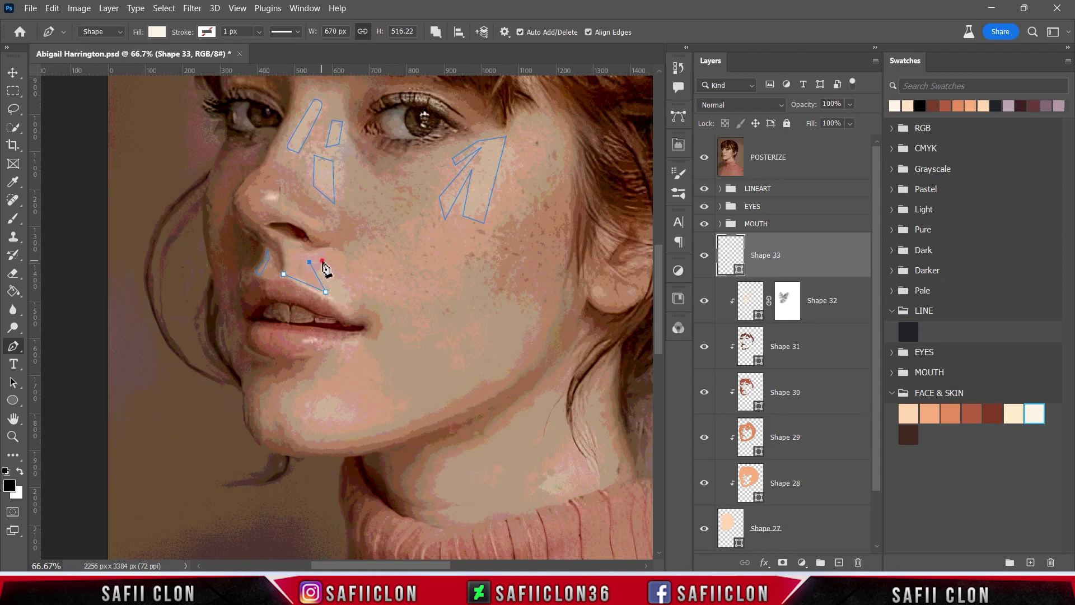
{"action": "left_click", "coordinate": [353, 302]}
{"action": "left_click", "coordinate": [285, 276]}
{"action": "left_click", "coordinate": [704, 157]}
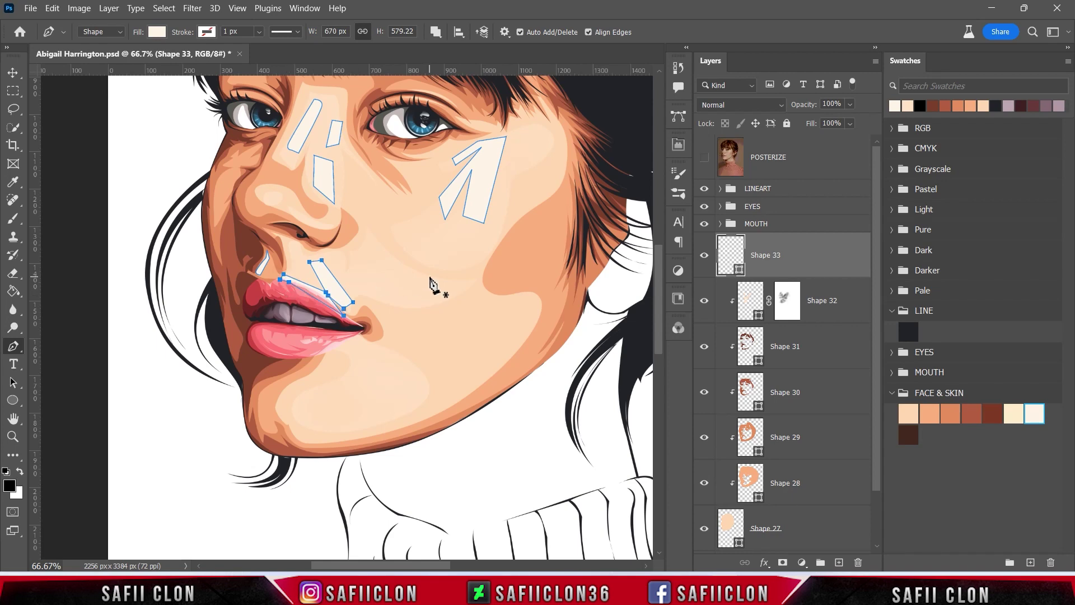
{"action": "left_click", "coordinate": [704, 157]}
{"action": "left_click", "coordinate": [704, 157]}
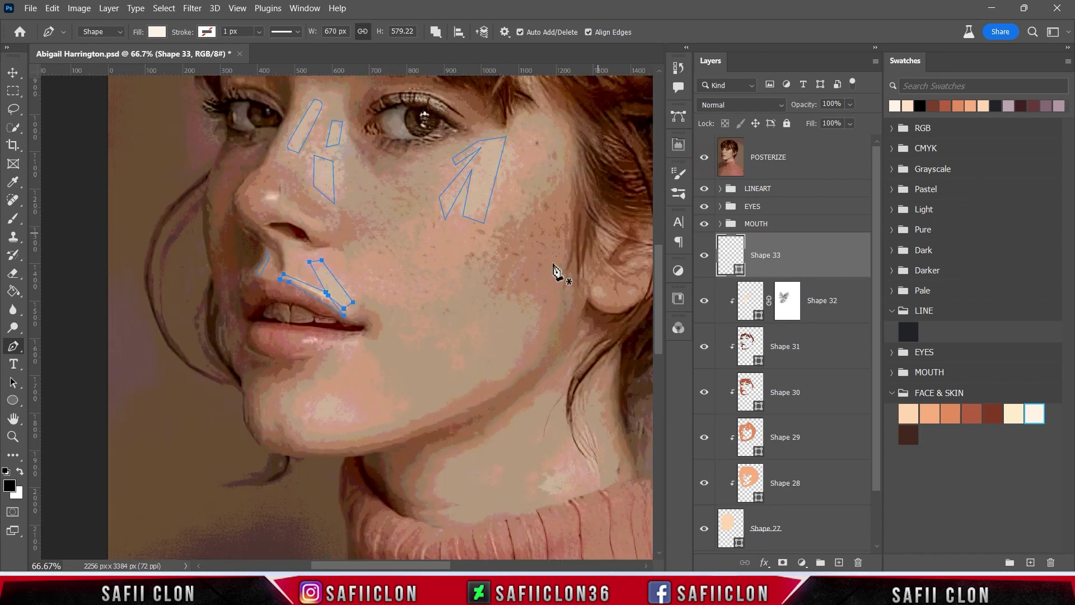
Add a curved highlight below the lower lip and small highlights on the chin.
{"action": "left_click", "coordinate": [331, 343]}
{"action": "left_click_drag", "start_coordinate": [344, 340], "coordinate": [358, 337]}
{"action": "left_click", "coordinate": [339, 352]}
{"action": "left_click", "coordinate": [326, 395]}
{"action": "left_click", "coordinate": [343, 401]}
{"action": "left_click", "coordinate": [322, 425]}
{"action": "left_click", "coordinate": [326, 395]}
{"action": "left_click", "coordinate": [311, 402]}
{"action": "left_click", "coordinate": [342, 408]}
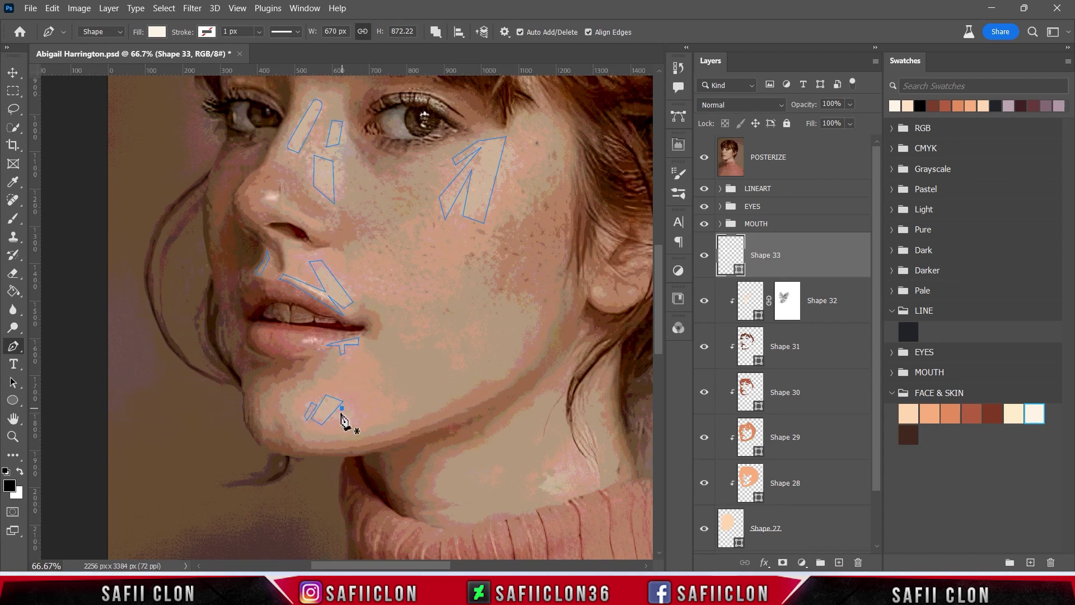
{"action": "left_click", "coordinate": [356, 404]}
Add a small nose-tip highlight and rotate it slightly with Free Transform.
{"action": "scroll", "coordinate": [431, 401], "scroll_direction": "up", "scroll_amount": 2}
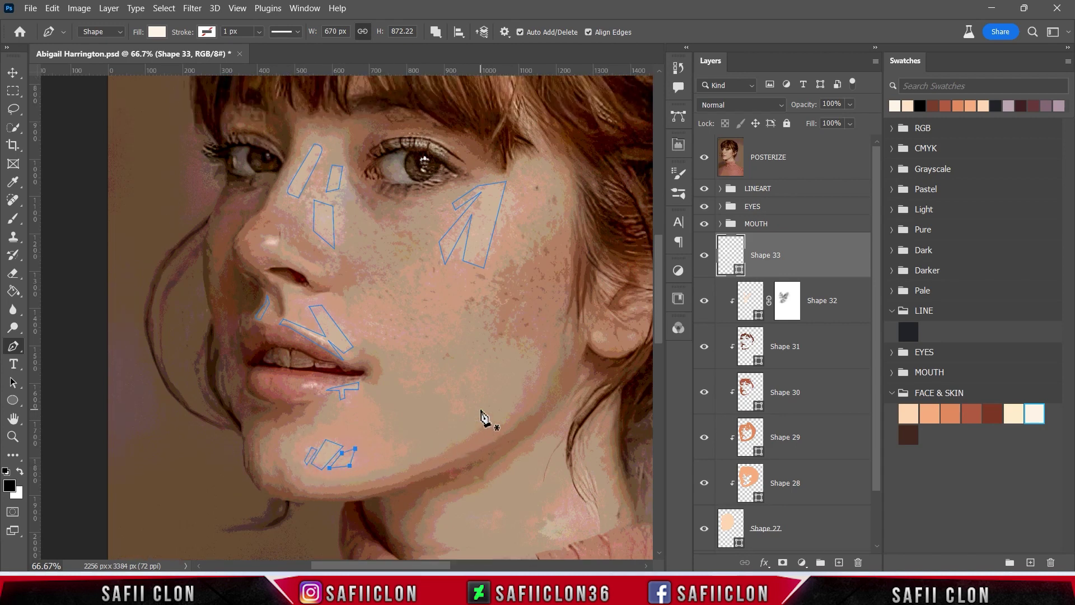
{"action": "scroll", "coordinate": [481, 417], "scroll_direction": "up", "scroll_amount": 1}
{"action": "left_click", "coordinate": [264, 250]}
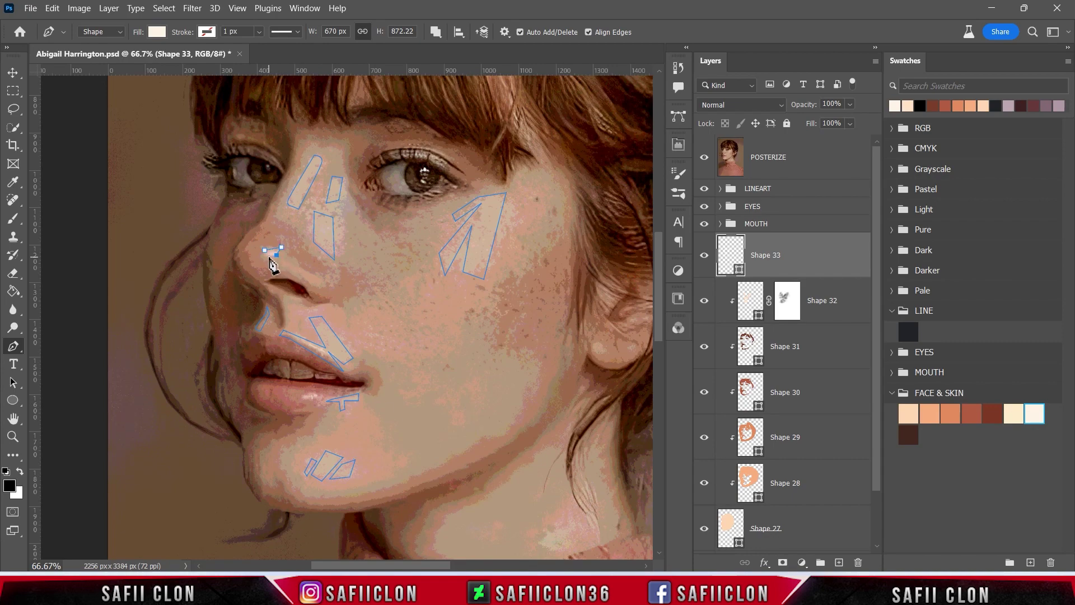
{"action": "left_click", "coordinate": [265, 252]}
{"action": "left_click", "coordinate": [704, 156]}
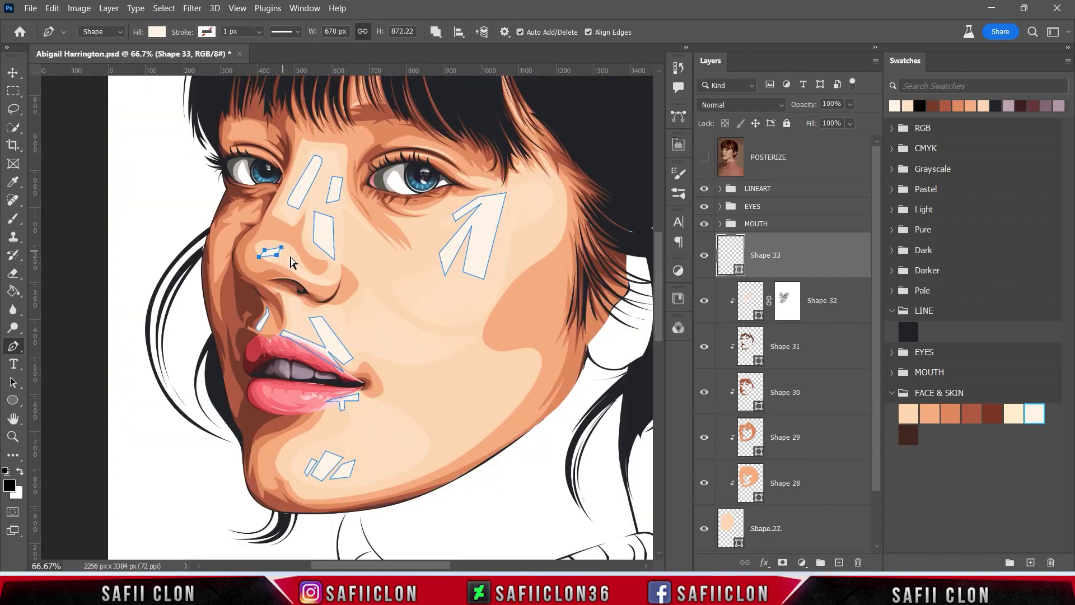
{"action": "key", "text": "ctrl+t"}
{"action": "left_click_drag", "start_coordinate": [292, 258], "coordinate": [288, 263]}
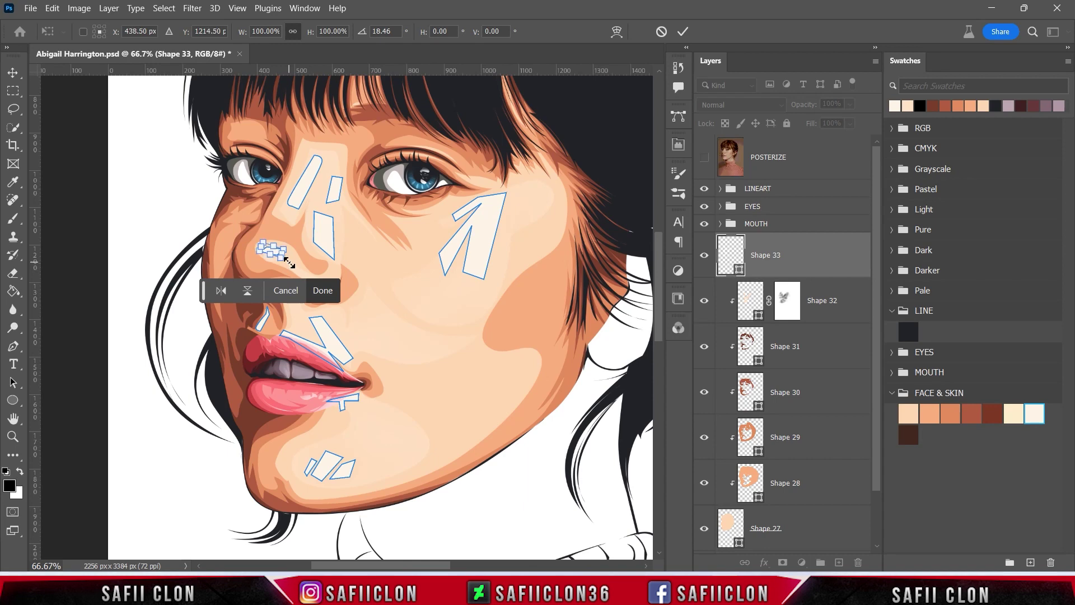
{"action": "left_click", "coordinate": [683, 32]}
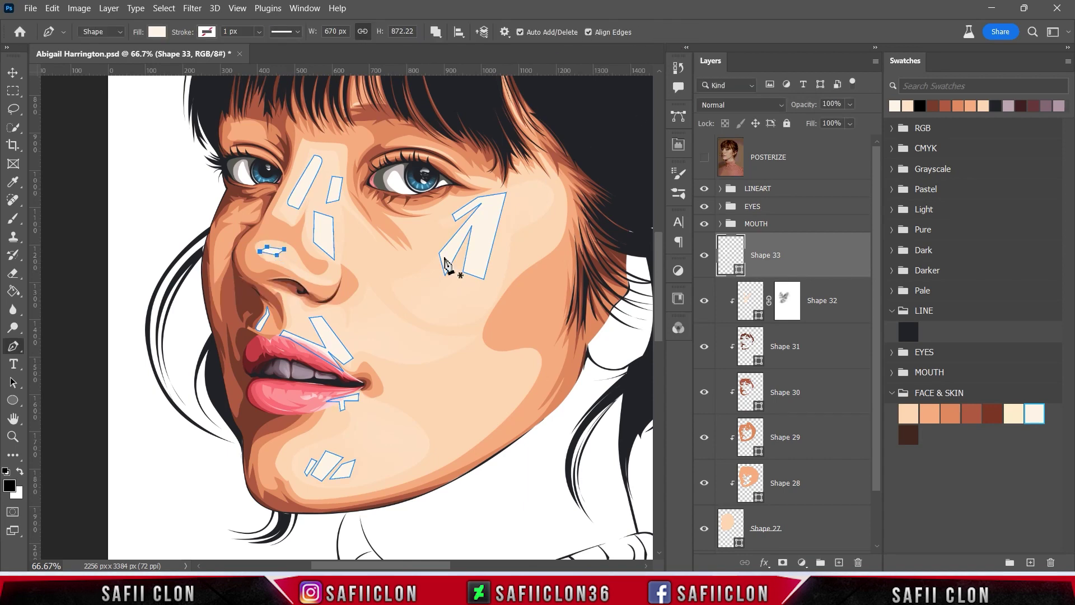
{"action": "left_click", "coordinate": [704, 158]}
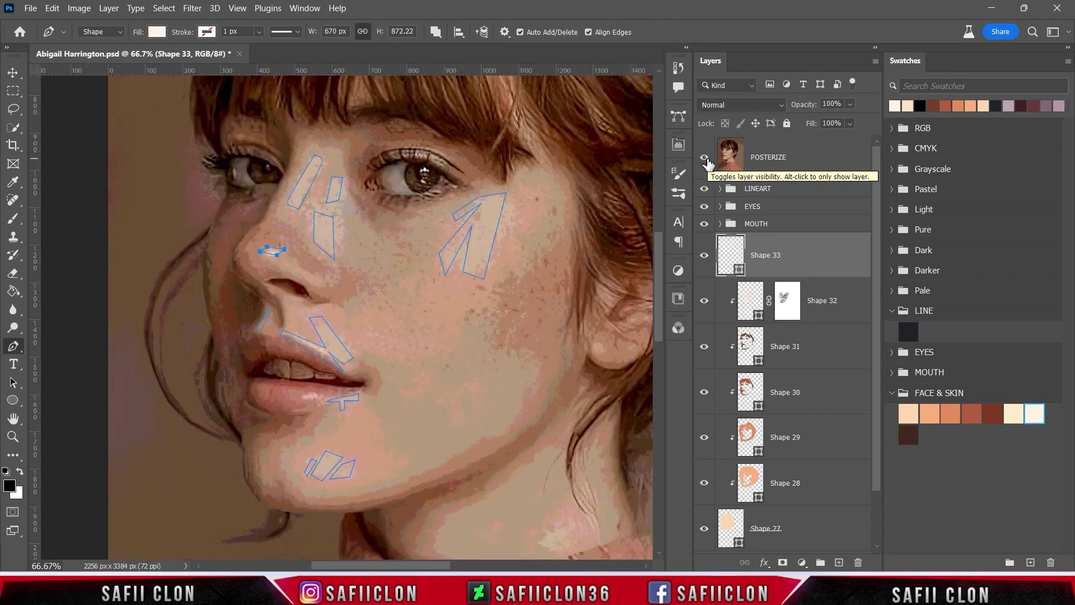
{"action": "left_click", "coordinate": [705, 159]}
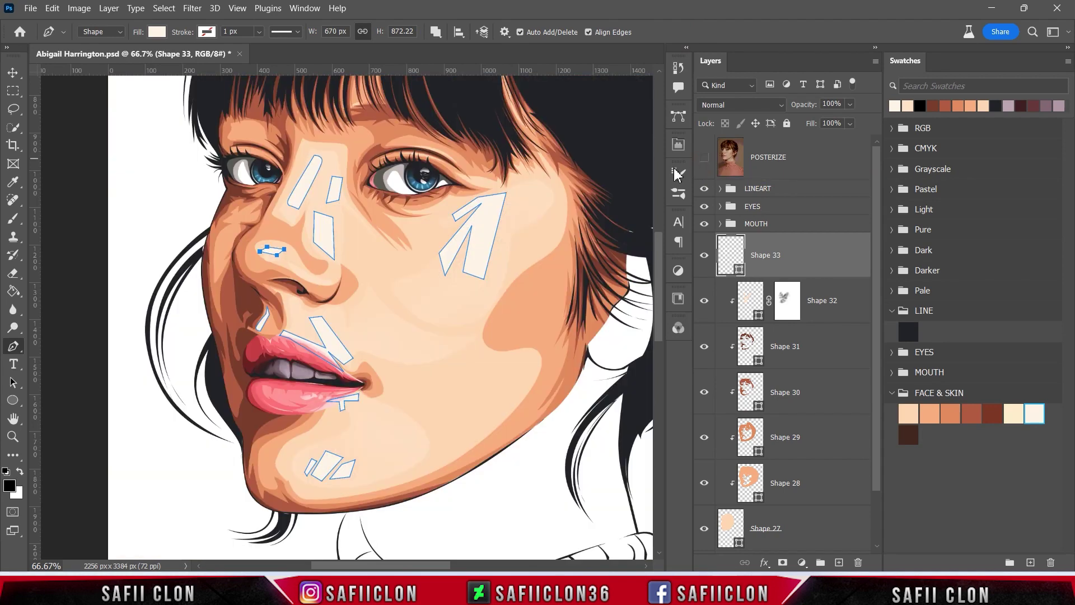
Draw a crescent highlight along the upper eyelid.
{"action": "scroll", "coordinate": [546, 283], "scroll_direction": "up", "scroll_amount": 1}
{"action": "scroll", "coordinate": [526, 283], "scroll_direction": "up", "scroll_amount": 3}
{"action": "scroll", "coordinate": [526, 285], "scroll_direction": "up", "scroll_amount": 1}
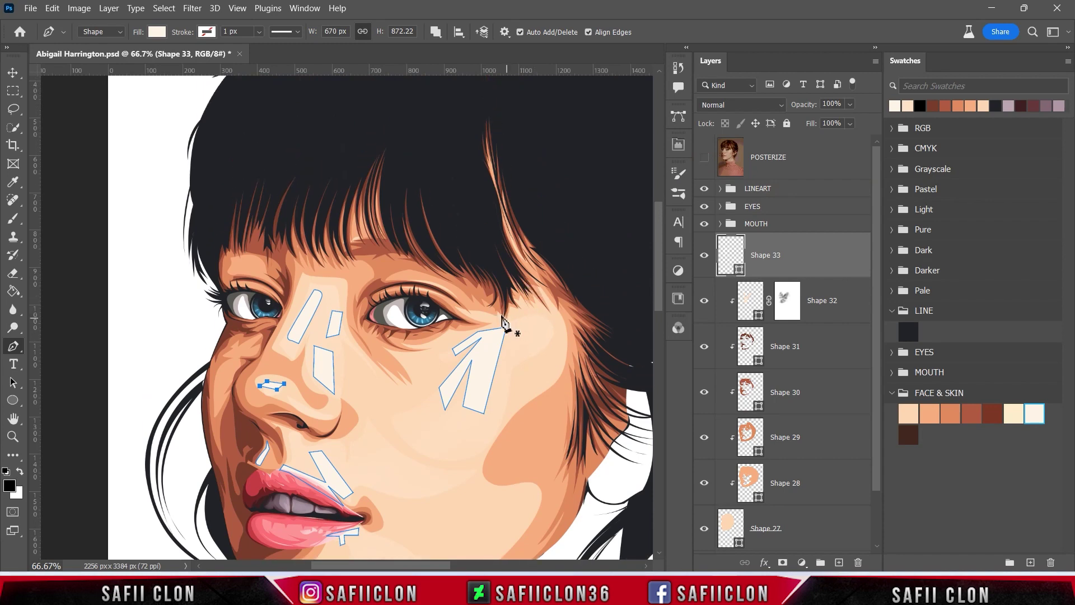
{"action": "left_click", "coordinate": [413, 280]}
{"action": "left_click_drag", "start_coordinate": [465, 309], "coordinate": [483, 336]}
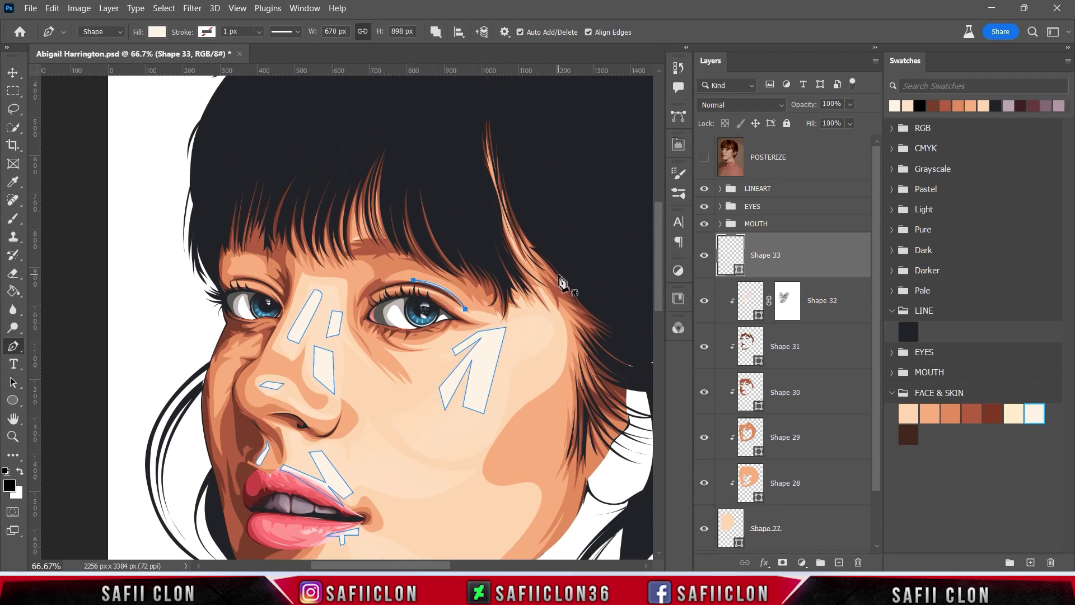
{"action": "scroll", "coordinate": [359, 263], "scroll_direction": "up", "scroll_amount": 1}
{"action": "left_click_drag", "start_coordinate": [353, 258], "coordinate": [356, 239]}
{"action": "left_click", "coordinate": [704, 158]}
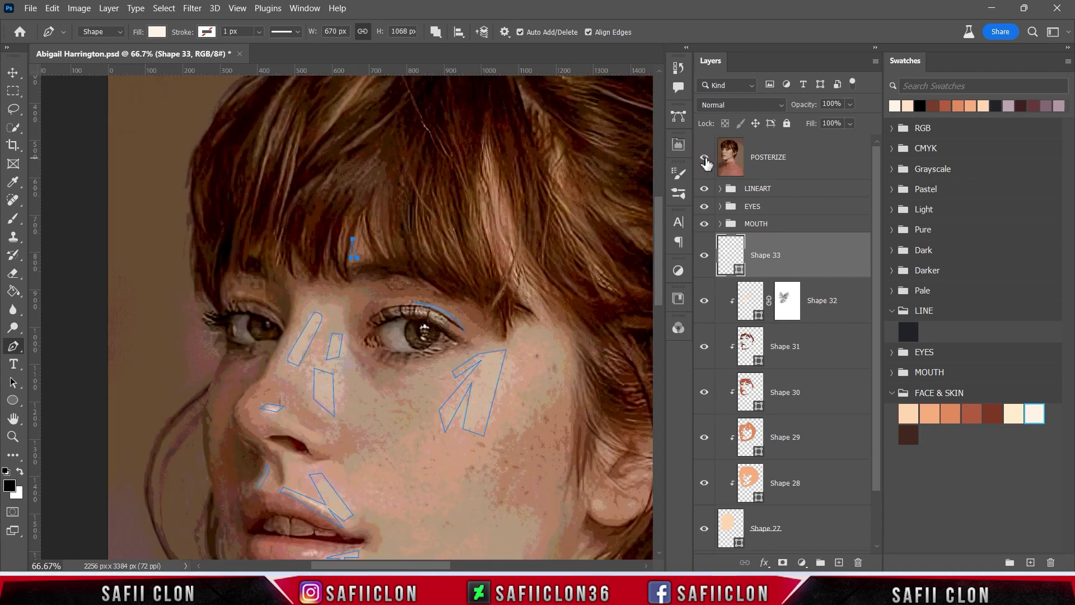
{"action": "left_click", "coordinate": [705, 158]}
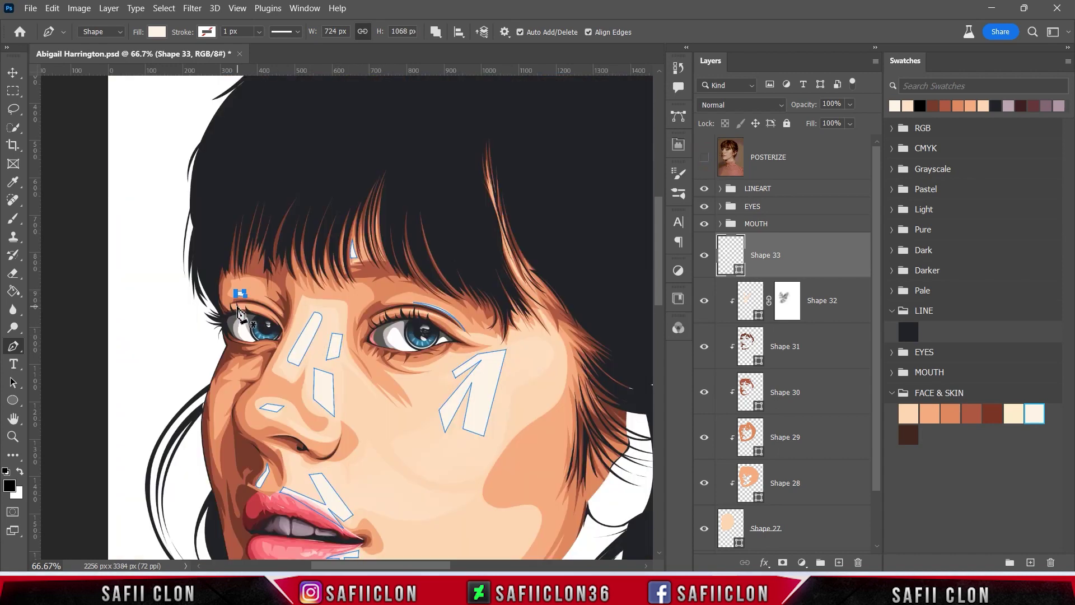
{"action": "key", "text": "ctrl+plus"}
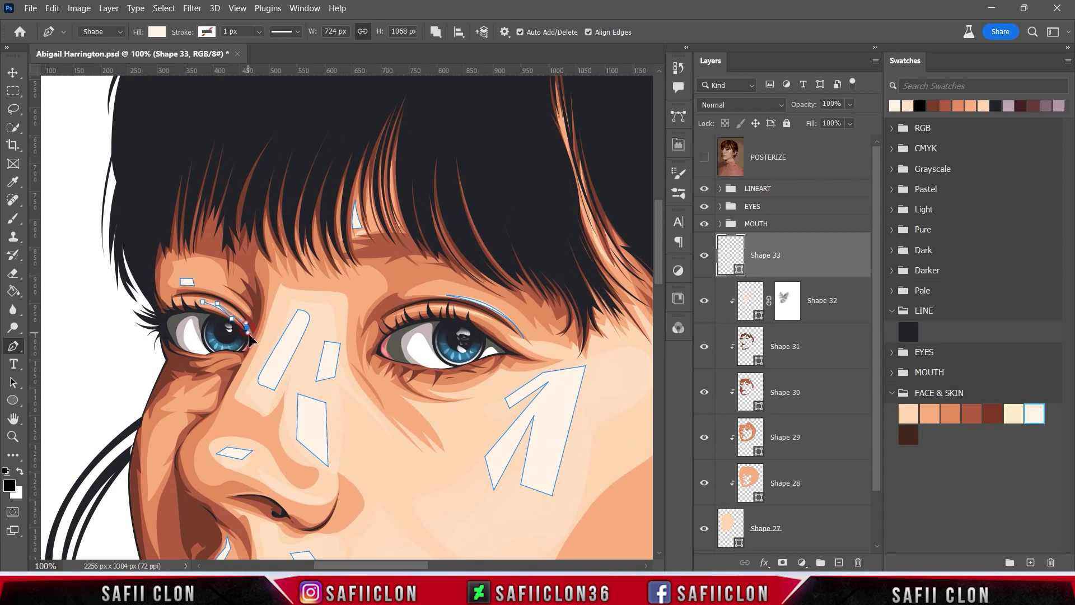
{"action": "scroll", "coordinate": [283, 263], "scroll_direction": "down", "scroll_amount": 2}
{"action": "left_click", "coordinate": [202, 256]}
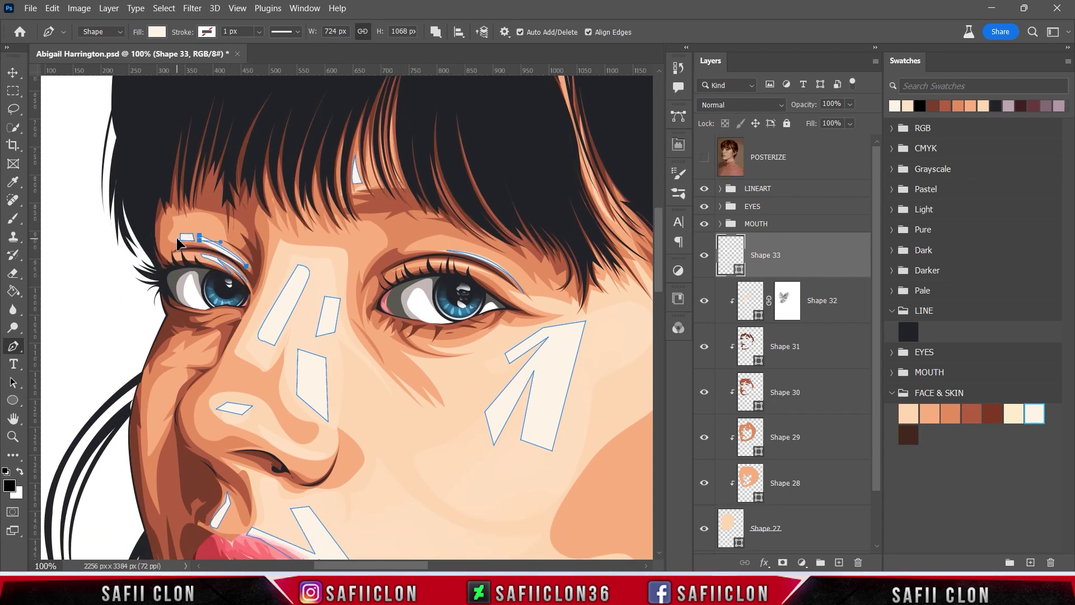
{"action": "scroll", "coordinate": [638, 193], "scroll_direction": "down", "scroll_amount": 5}
Add highlights along the lower eyelid and under the other eye.
{"action": "left_click", "coordinate": [704, 158]}
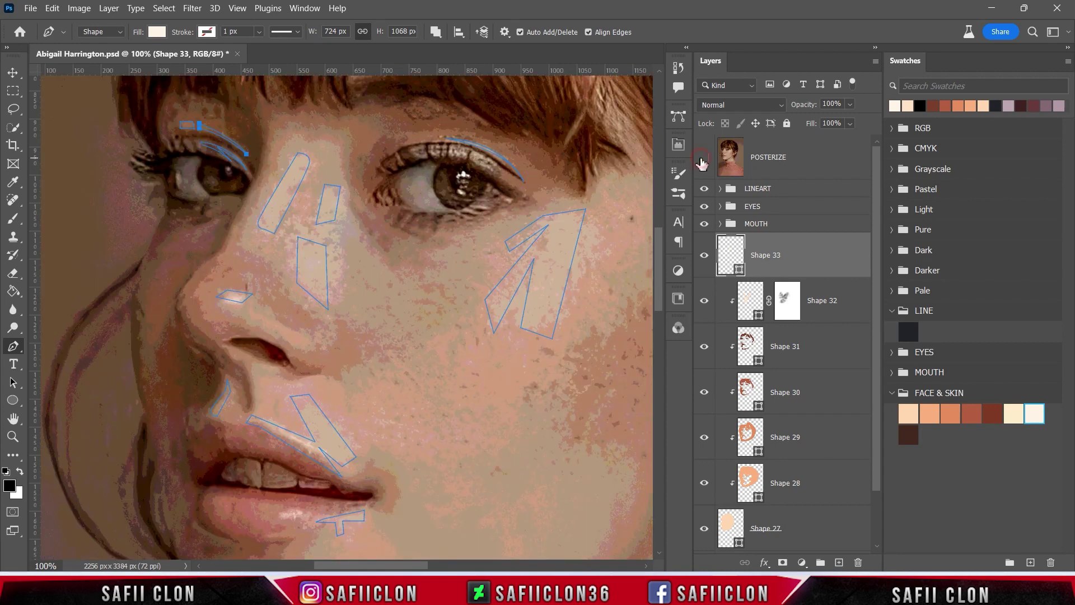
{"action": "left_click", "coordinate": [376, 204]}
{"action": "left_click_drag", "start_coordinate": [434, 211], "coordinate": [448, 215]}
{"action": "left_click", "coordinate": [405, 208]}
{"action": "left_click", "coordinate": [360, 194], "text": "ctrl"}
{"action": "left_click", "coordinate": [174, 192]}
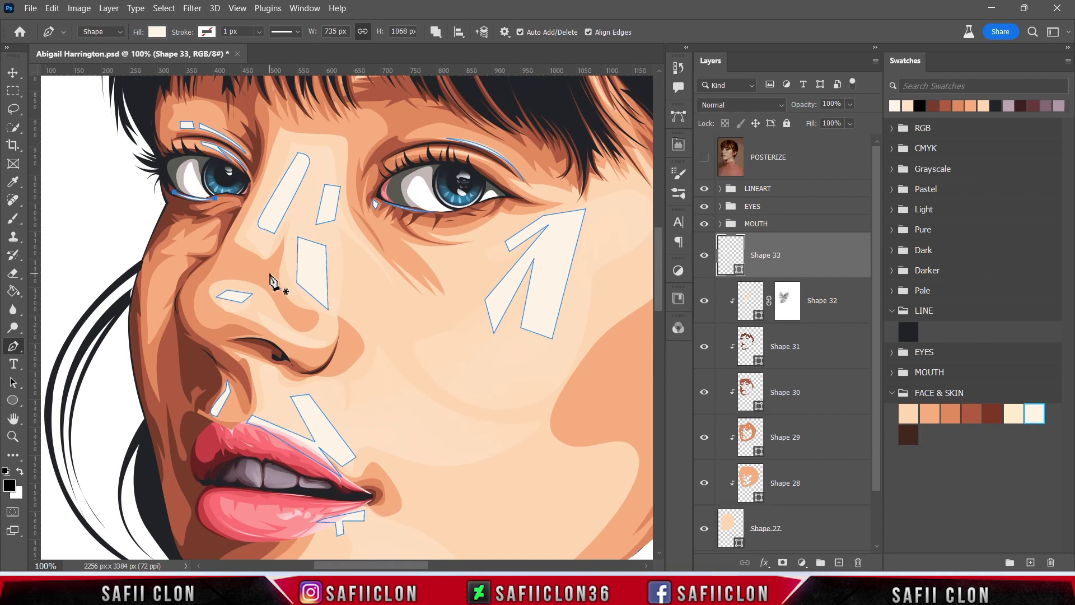
{"action": "left_click", "coordinate": [704, 157]}
{"action": "left_click", "coordinate": [704, 157]}
{"action": "left_click", "coordinate": [218, 221]}
{"action": "left_click", "coordinate": [179, 235]}
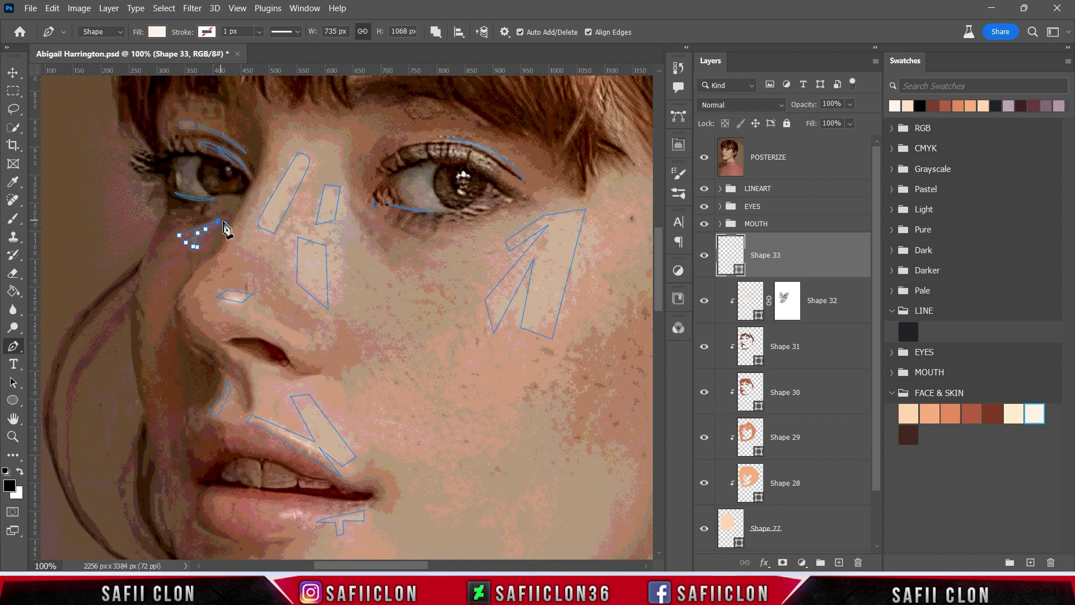
{"action": "scroll", "coordinate": [245, 244], "scroll_direction": "down", "scroll_amount": 3}
{"action": "left_click", "coordinate": [704, 157]}
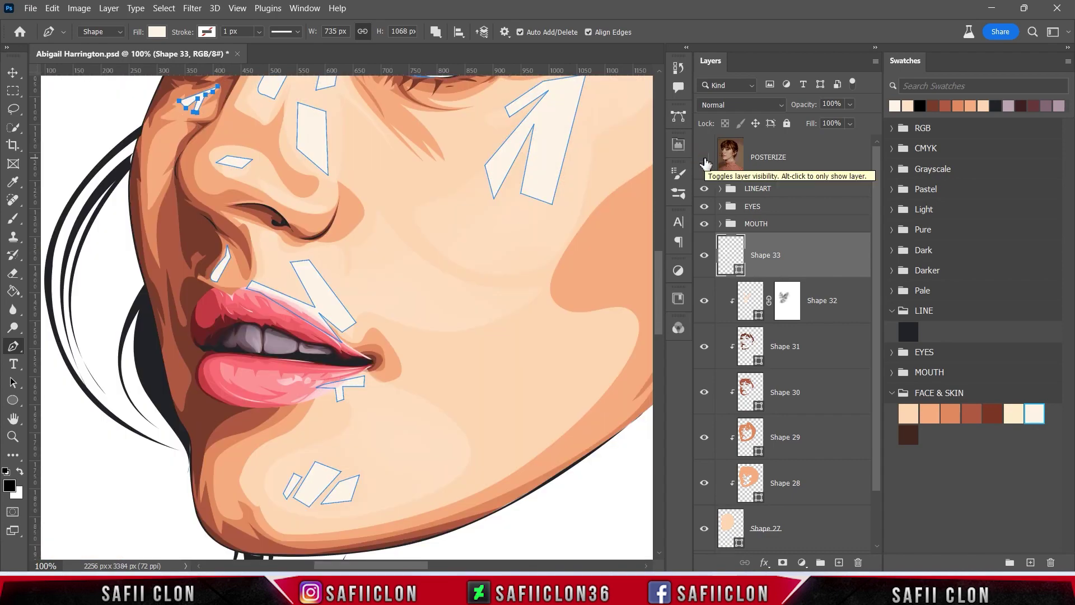
{"action": "left_click", "coordinate": [705, 158]}
Add a highlight beside the nostril and one on the cheek next to the nose.
{"action": "left_click", "coordinate": [280, 247]}
{"action": "left_click", "coordinate": [293, 249]}
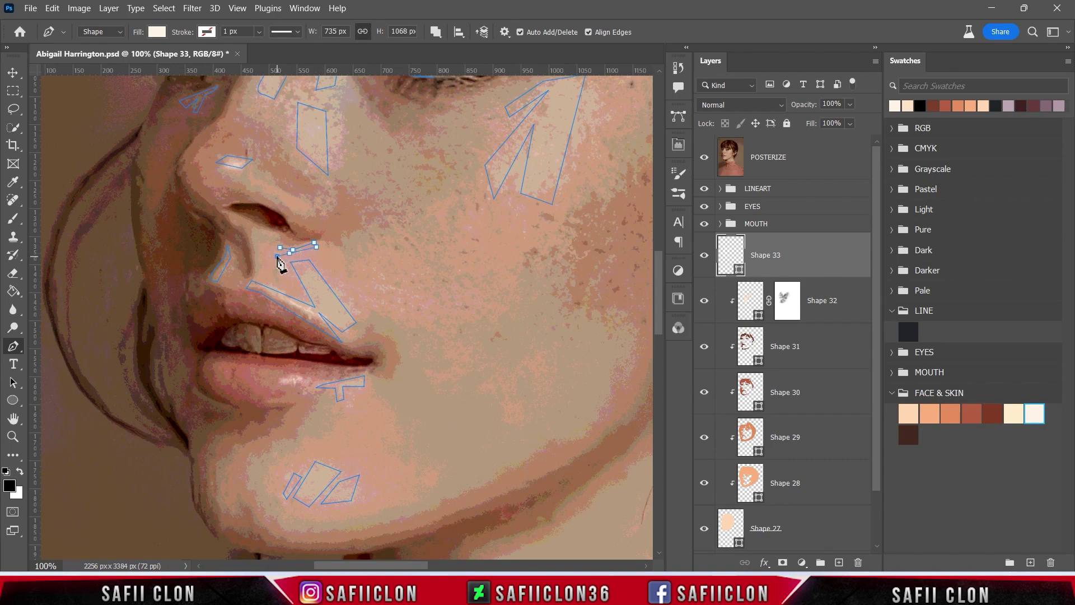
{"action": "left_click", "coordinate": [277, 257]}
{"action": "key", "text": "ctrl+plus"}
{"action": "left_click", "coordinate": [213, 179]}
{"action": "scroll", "coordinate": [425, 293], "scroll_direction": "up", "scroll_amount": 5}
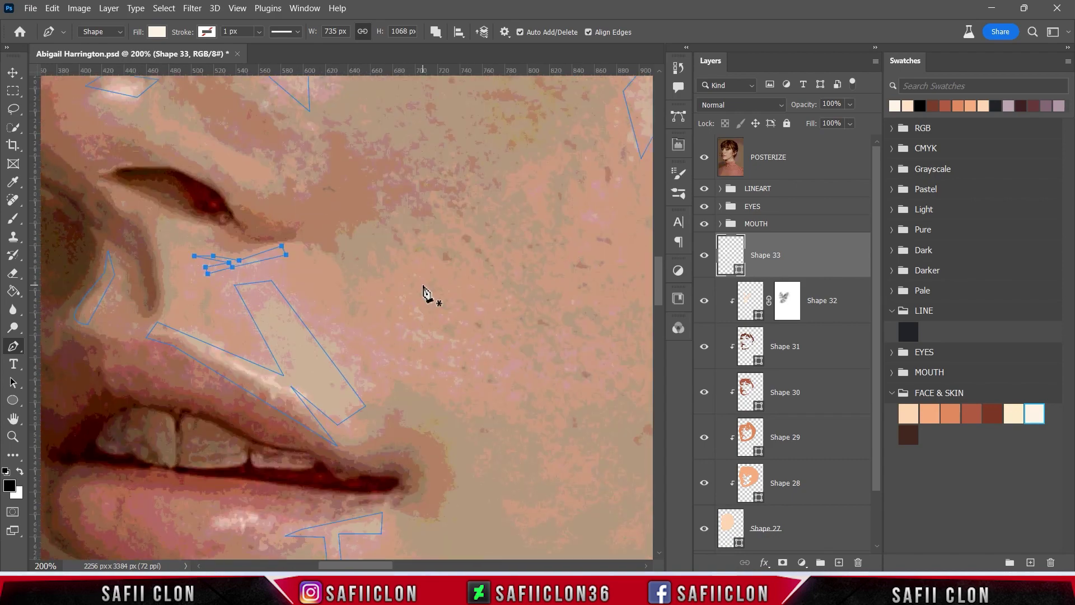
{"action": "scroll", "coordinate": [314, 336], "scroll_direction": "left", "scroll_amount": 5}
{"action": "left_click", "coordinate": [199, 214]}
{"action": "left_click", "coordinate": [231, 239]}
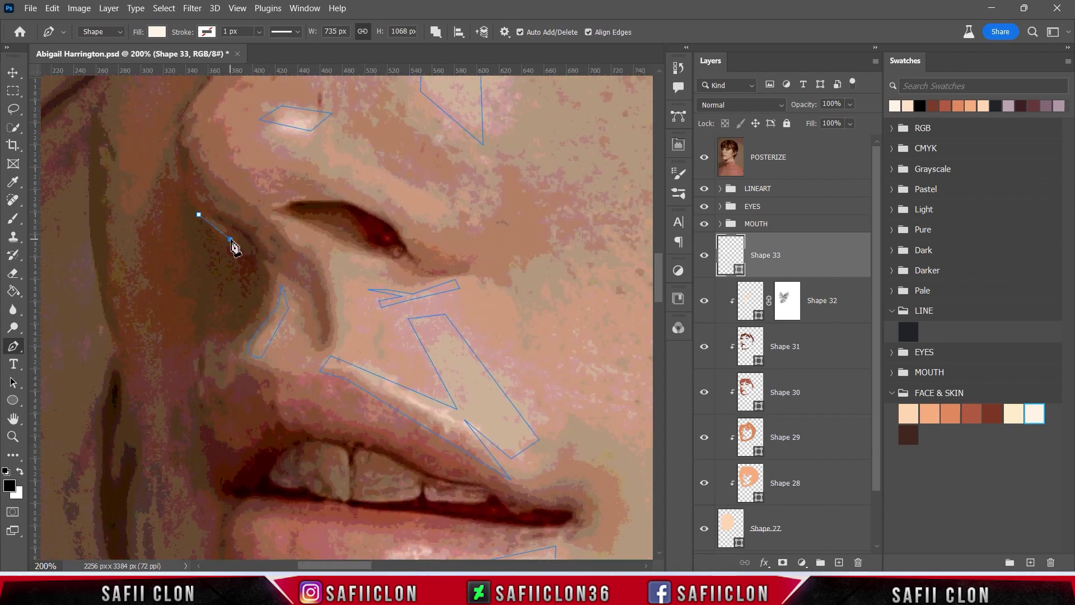
{"action": "left_click", "coordinate": [199, 215]}
Outline a highlight from the side of the nose across the cheek, then hide the POSTERIZE photo.
{"action": "left_click", "coordinate": [295, 260]}
{"action": "left_click", "coordinate": [310, 283]}
{"action": "left_click", "coordinate": [705, 158]}
{"action": "left_click", "coordinate": [705, 159]}
{"action": "key", "text": "ctrl+minus"}
{"action": "key", "text": "ctrl+minus"}
{"action": "key", "text": "ctrl+minus"}
{"action": "left_click", "coordinate": [705, 157]}
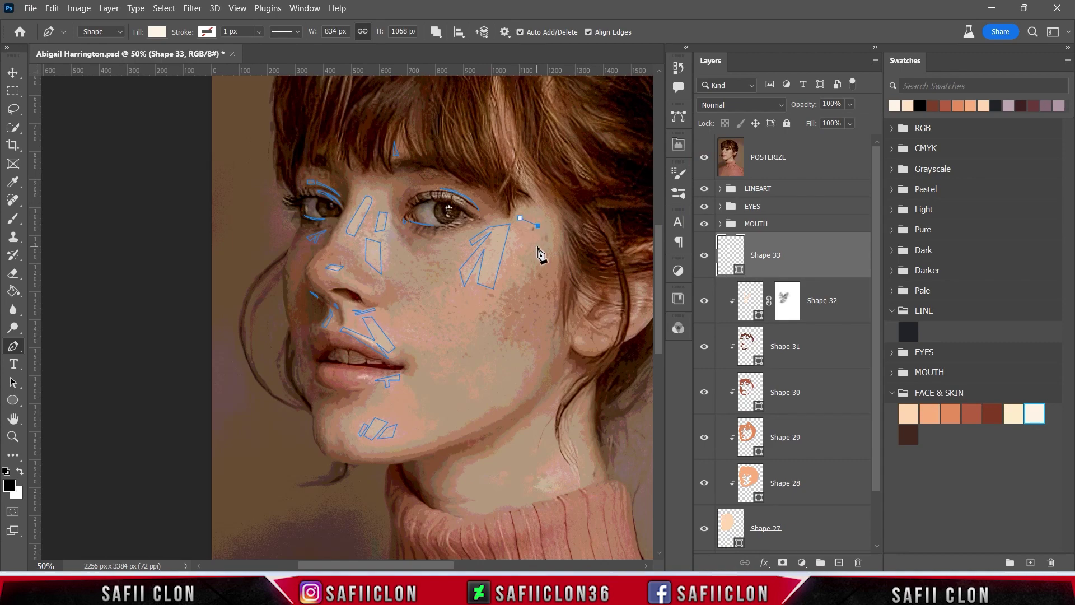
{"action": "left_click", "coordinate": [520, 218]}
{"action": "left_click", "coordinate": [704, 158]}
Draw a curved highlight sliver along the cheek edge and jawline and finish the path.
{"action": "scroll", "coordinate": [529, 263], "scroll_direction": "up", "scroll_amount": 3}
{"action": "left_click", "coordinate": [511, 239]}
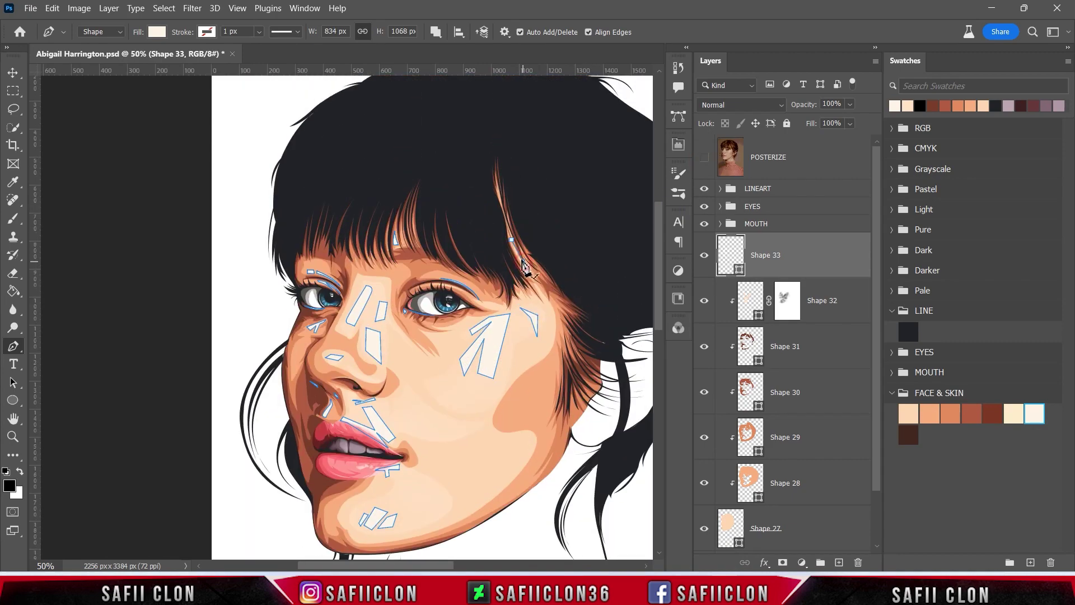
{"action": "scroll", "coordinate": [555, 411], "scroll_direction": "down", "scroll_amount": 3}
{"action": "left_click", "coordinate": [543, 318]}
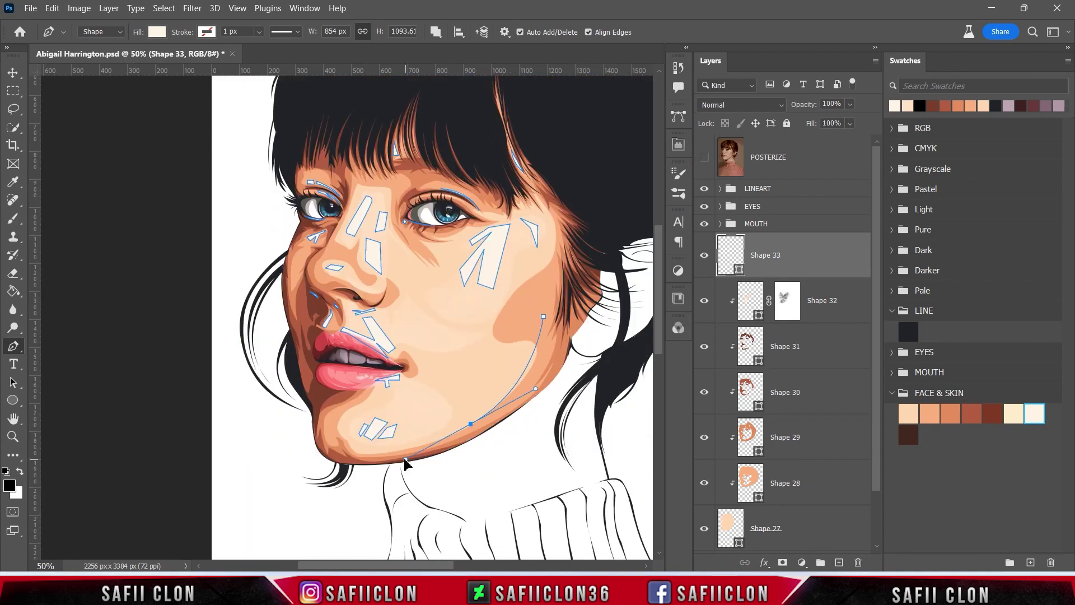
{"action": "left_click_drag", "start_coordinate": [470, 424], "coordinate": [405, 457]}
{"action": "left_click", "coordinate": [543, 318]}
{"action": "left_click_drag", "start_coordinate": [364, 451], "coordinate": [316, 450]}
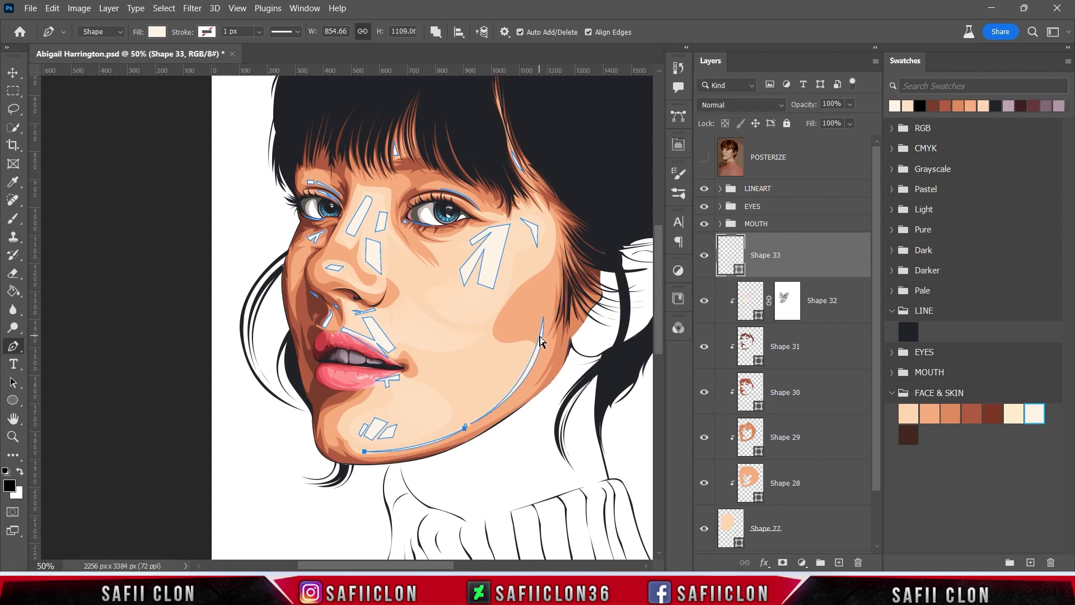
{"action": "key", "text": "Return"}
{"action": "scroll", "coordinate": [542, 340], "scroll_direction": "down", "scroll_amount": 2}
{"action": "scroll", "coordinate": [542, 340], "scroll_direction": "up", "scroll_amount": 2}
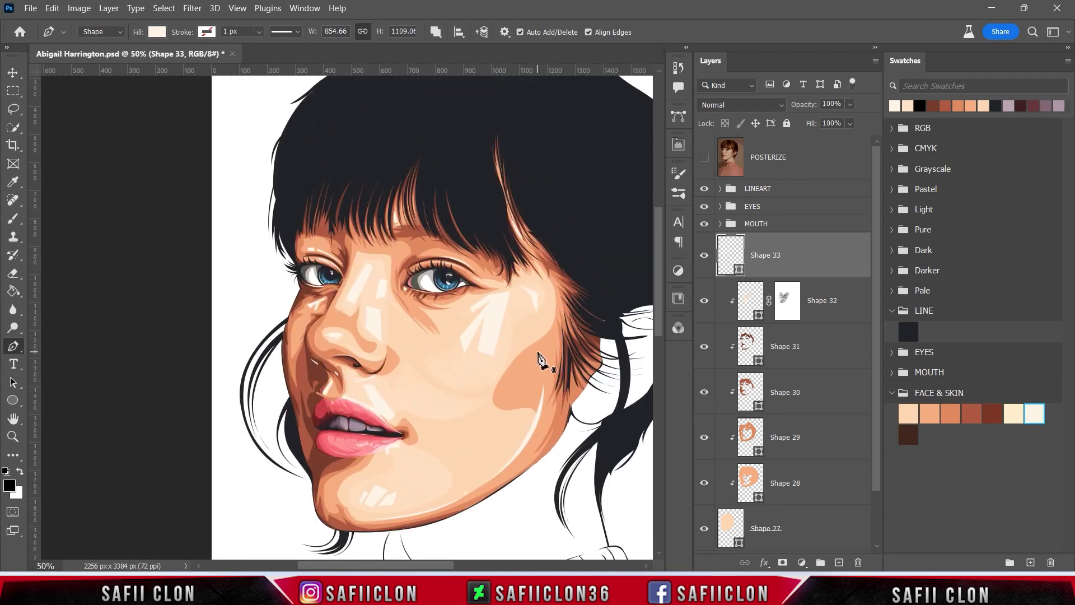
Clip Shape 33 to the skin layer below and give it a layer mask.
{"action": "right_click", "coordinate": [806, 251]}
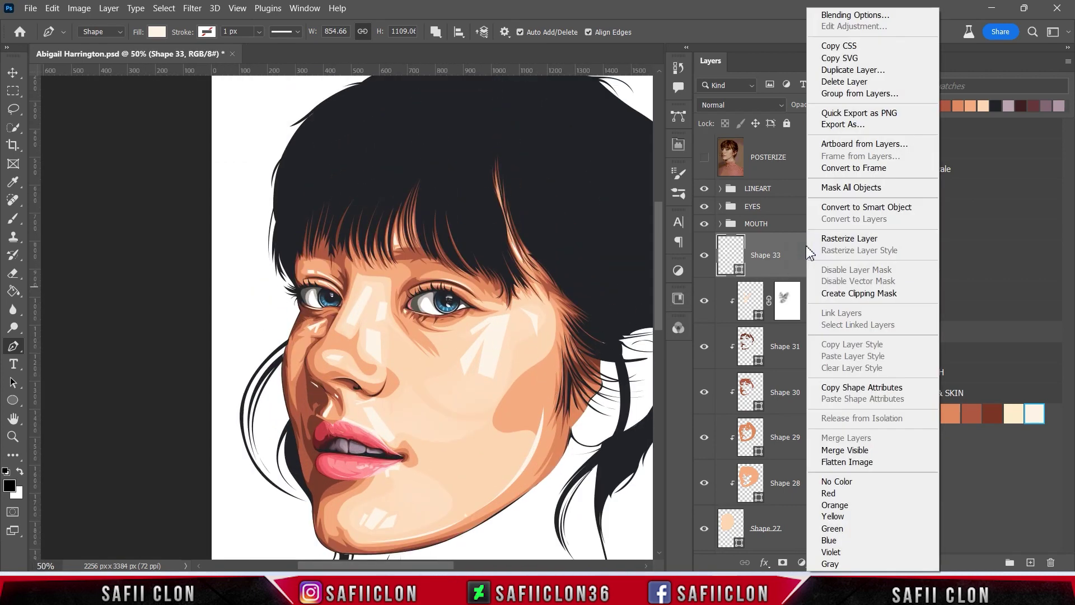
{"action": "left_click", "coordinate": [830, 282]}
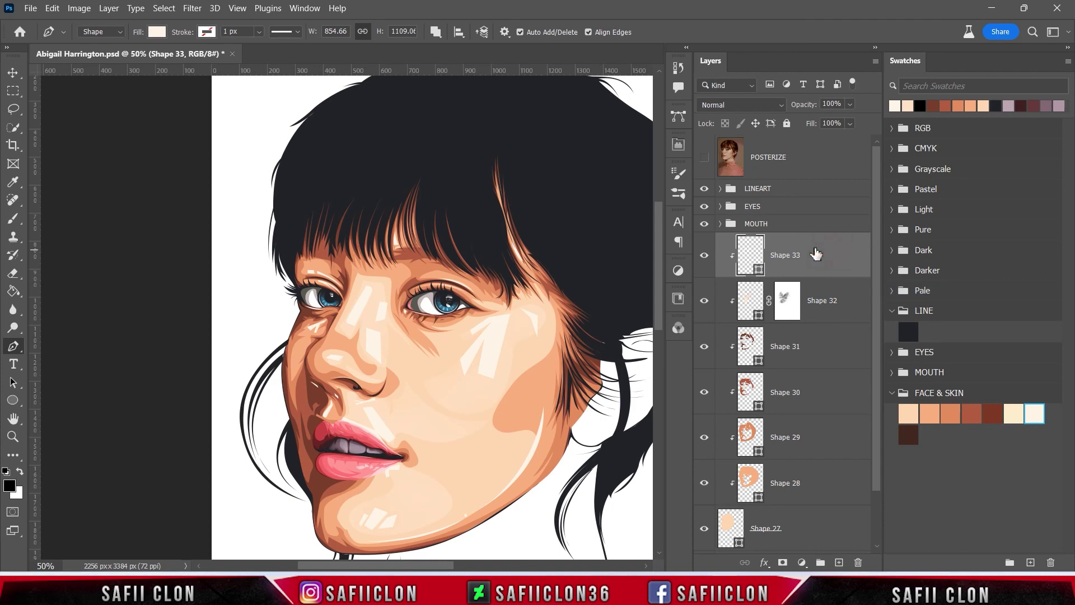
{"action": "left_click", "coordinate": [782, 562]}
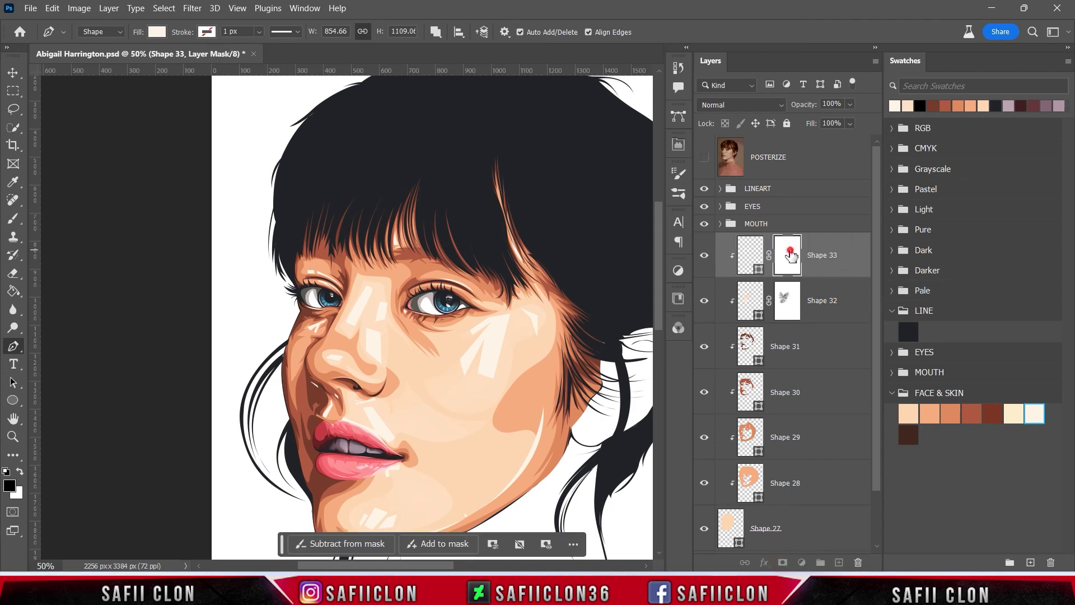
Switch to the Brush tool with the Soft Round preset at 6% opacity.
{"action": "right_click", "coordinate": [21, 224]}
{"action": "left_click", "coordinate": [67, 213]}
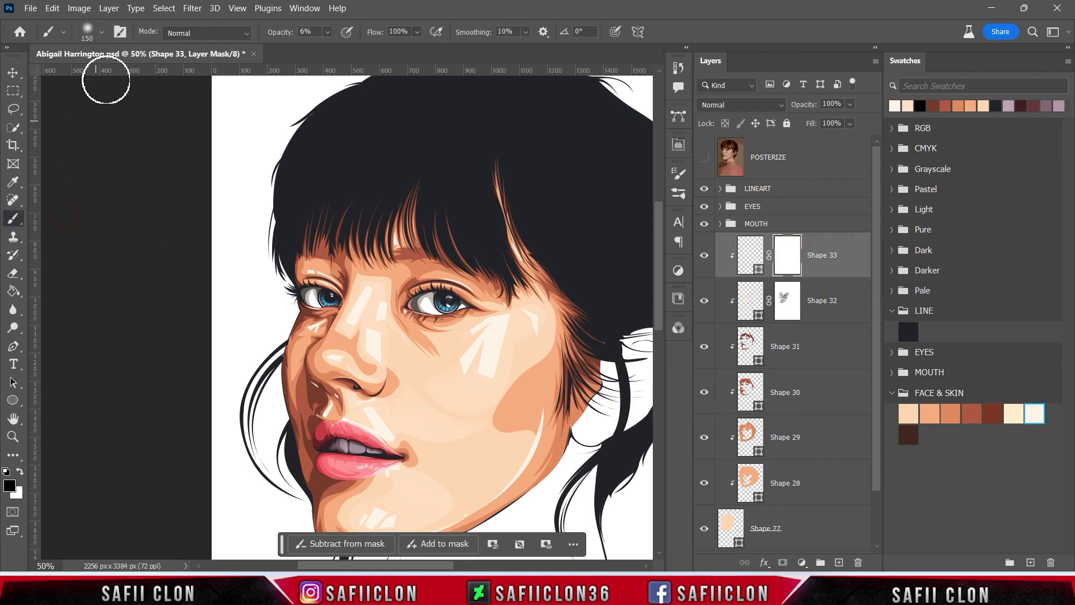
{"action": "left_click", "coordinate": [102, 32]}
{"action": "left_click", "coordinate": [115, 216]}
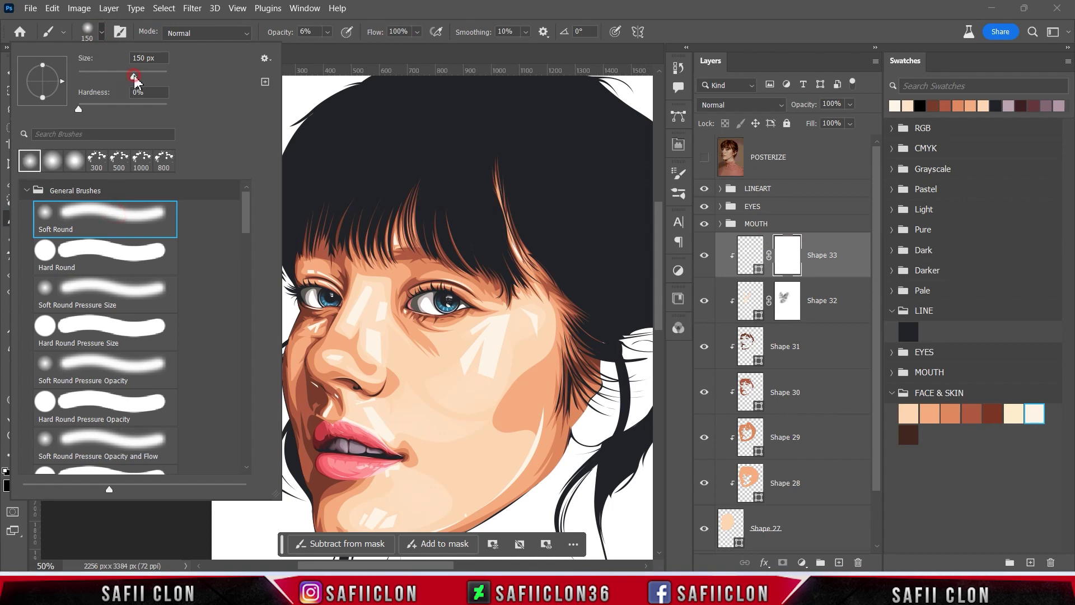
{"action": "left_click", "coordinate": [104, 32]}
{"action": "left_click", "coordinate": [328, 32]}
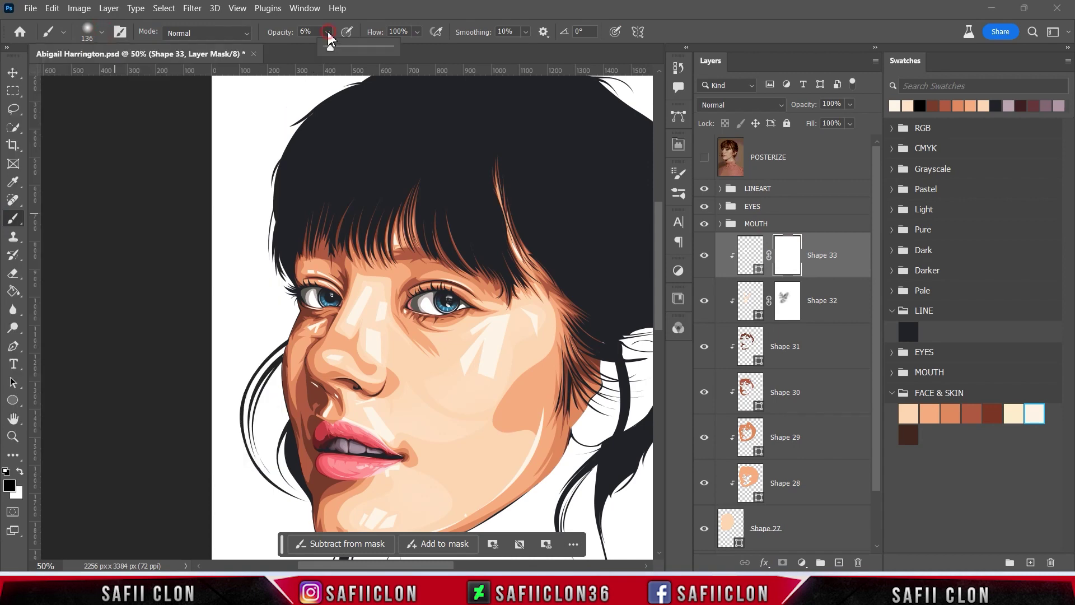
{"action": "left_click", "coordinate": [329, 35]}
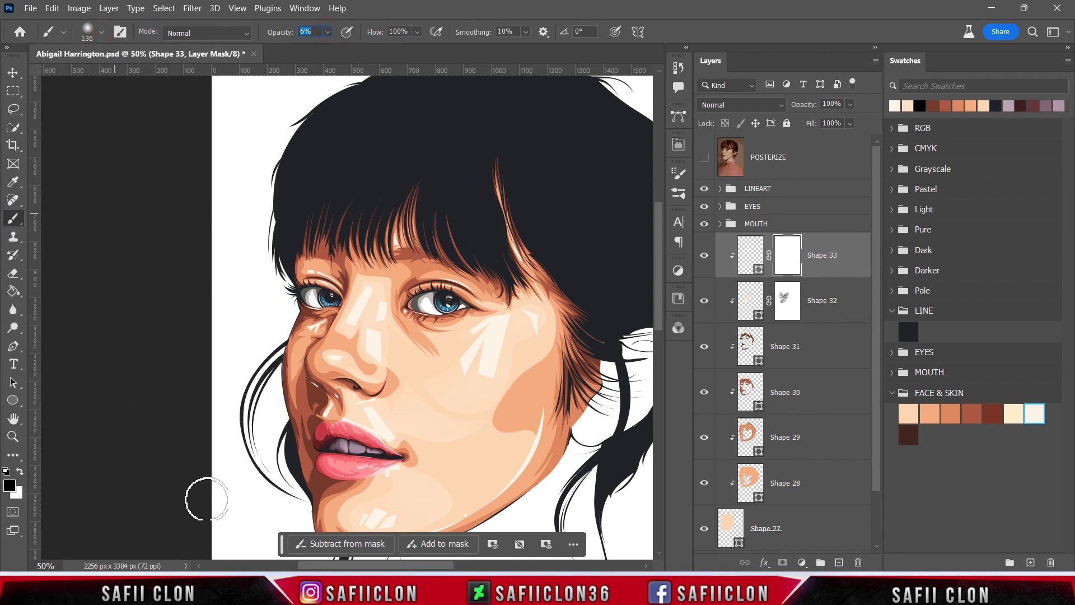
Paint on the mask with a brush sized 90–125 to soften the highlight edges.
{"action": "left_click_drag", "start_coordinate": [320, 562], "coordinate": [341, 562]}
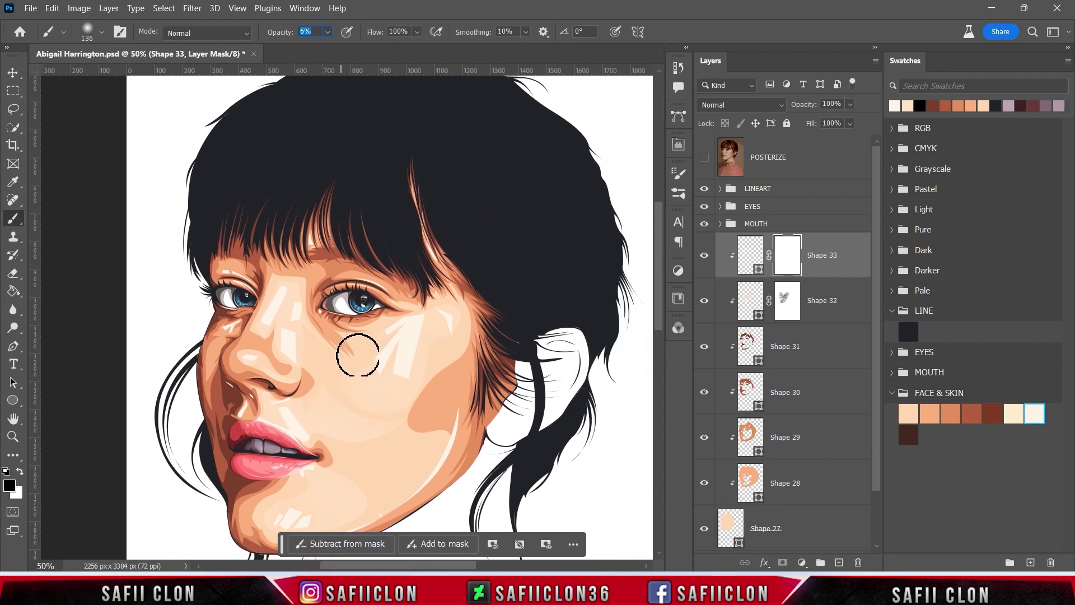
{"action": "left_click_drag", "start_coordinate": [658, 293], "coordinate": [658, 302]}
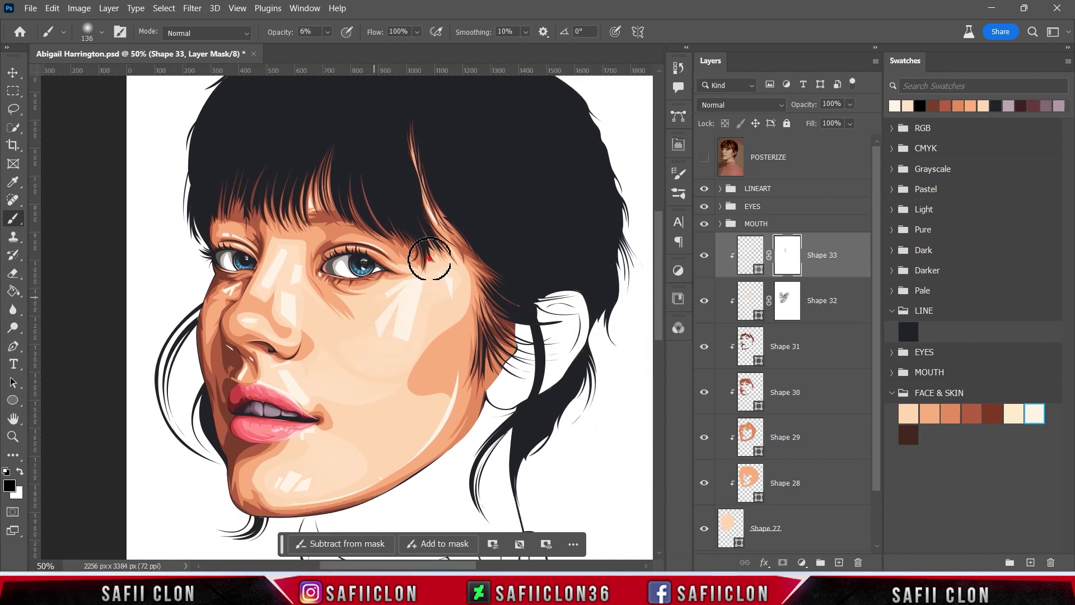
{"action": "key", "text": "bracketleft"}
{"action": "key", "text": "bracketleft"}
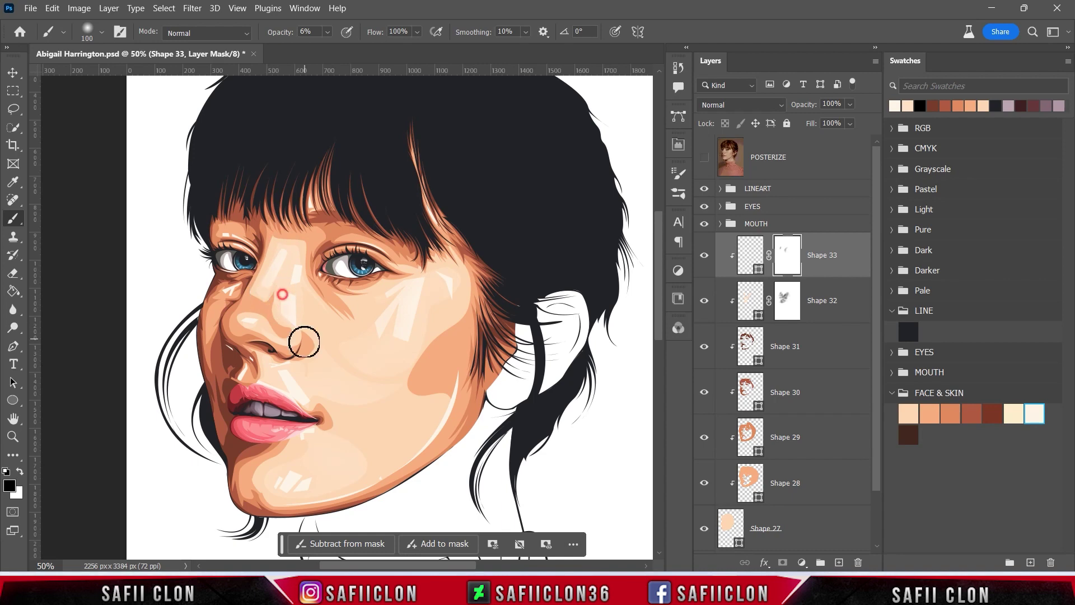
{"action": "scroll", "coordinate": [467, 372], "scroll_direction": "down", "scroll_amount": 3}
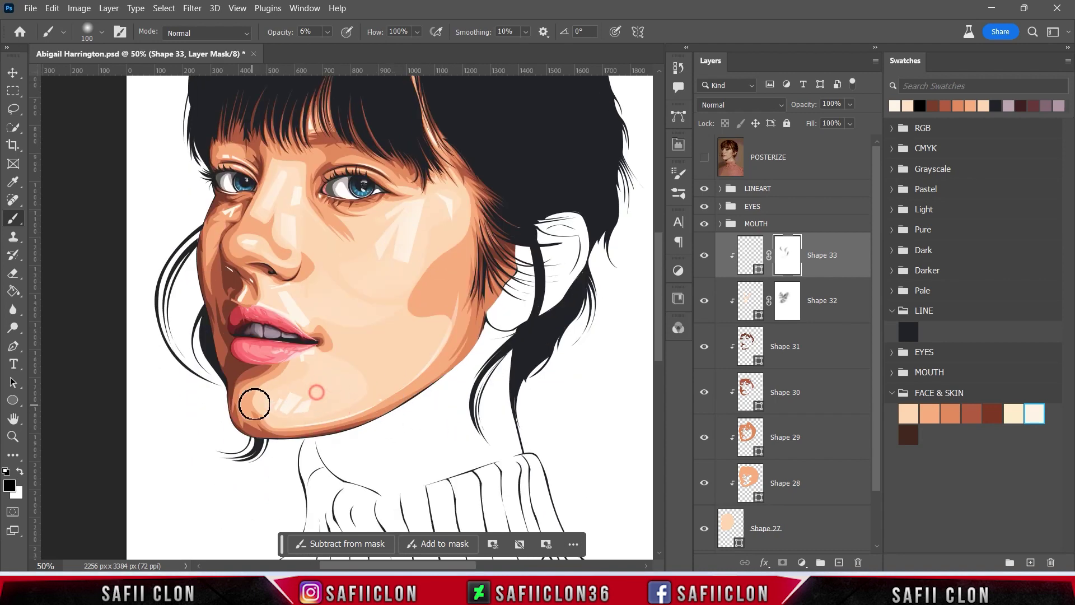
{"action": "scroll", "coordinate": [296, 396], "scroll_direction": "up", "scroll_amount": 2}
{"action": "scroll", "coordinate": [299, 398], "scroll_direction": "up", "scroll_amount": 2}
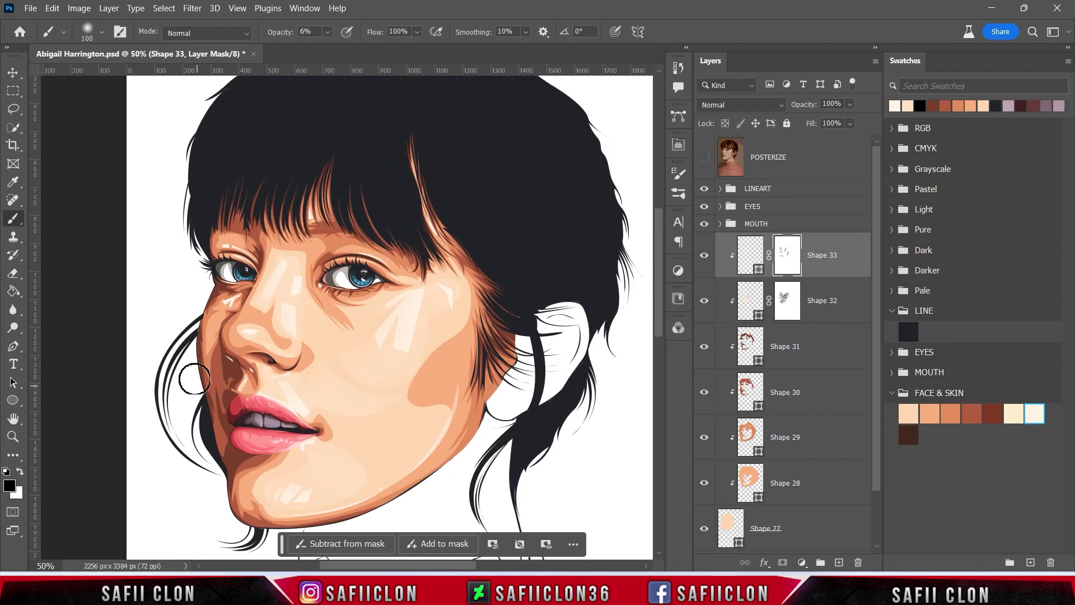
{"action": "key", "text": "bracketright"}
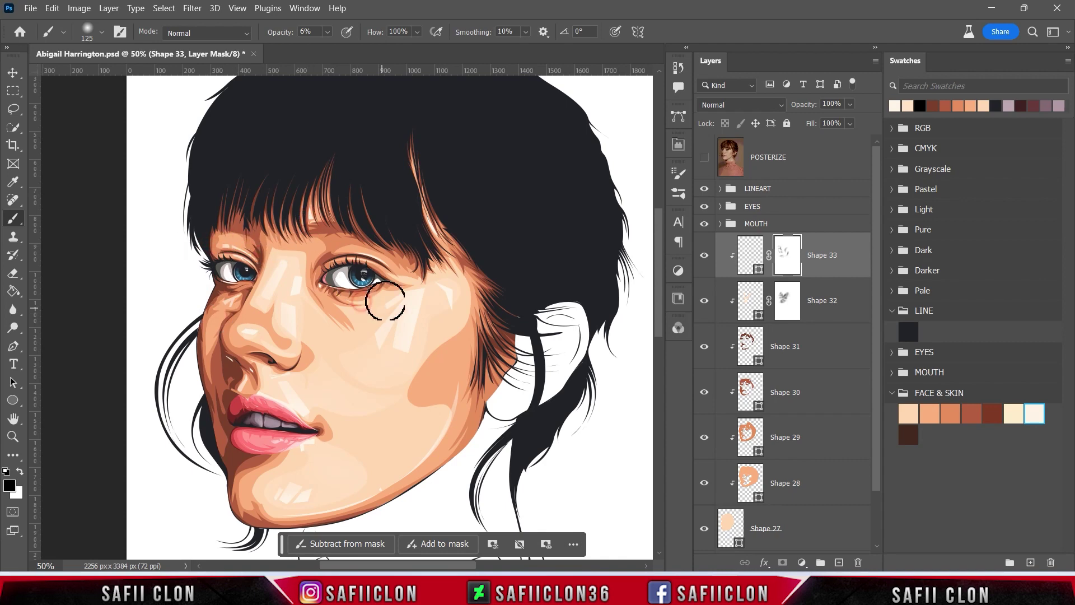
{"action": "key", "text": "bracketleft"}
{"action": "key", "text": "bracketleft"}
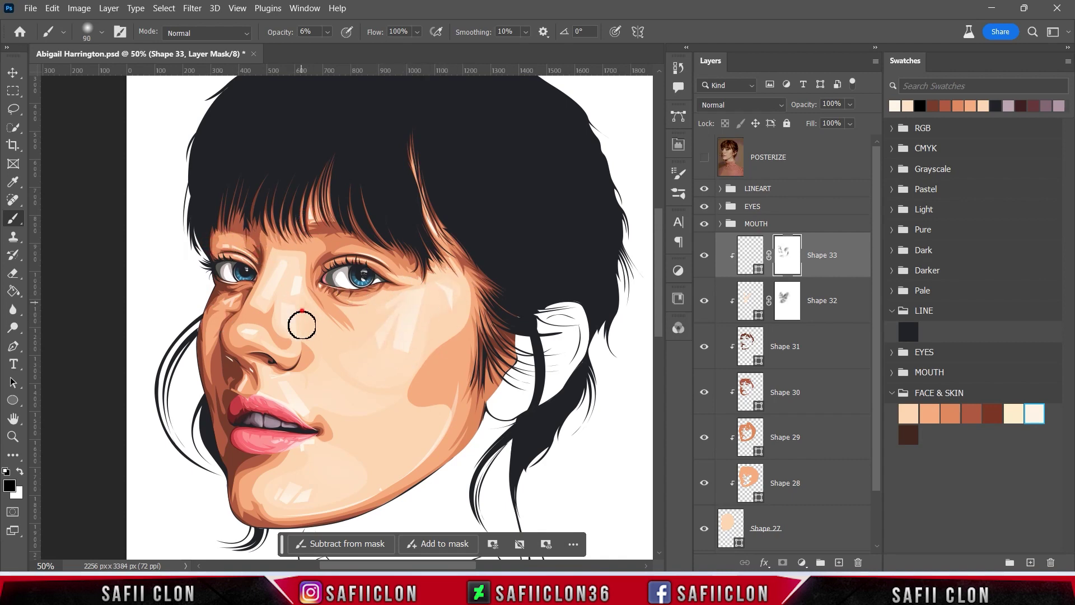
{"action": "scroll", "coordinate": [401, 291], "scroll_direction": "down", "scroll_amount": 3}
{"action": "scroll", "coordinate": [410, 356], "scroll_direction": "up", "scroll_amount": 2}
{"action": "scroll", "coordinate": [452, 358], "scroll_direction": "up", "scroll_amount": 1}
{"action": "scroll", "coordinate": [451, 359], "scroll_direction": "up", "scroll_amount": 1}
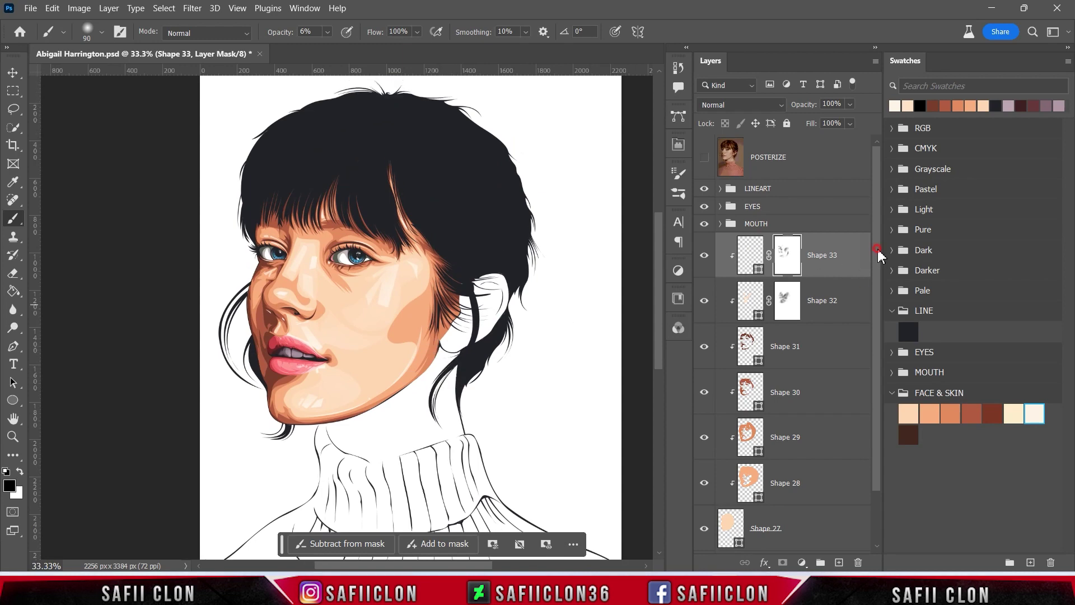
{"action": "left_click_drag", "start_coordinate": [878, 255], "coordinate": [878, 278]}
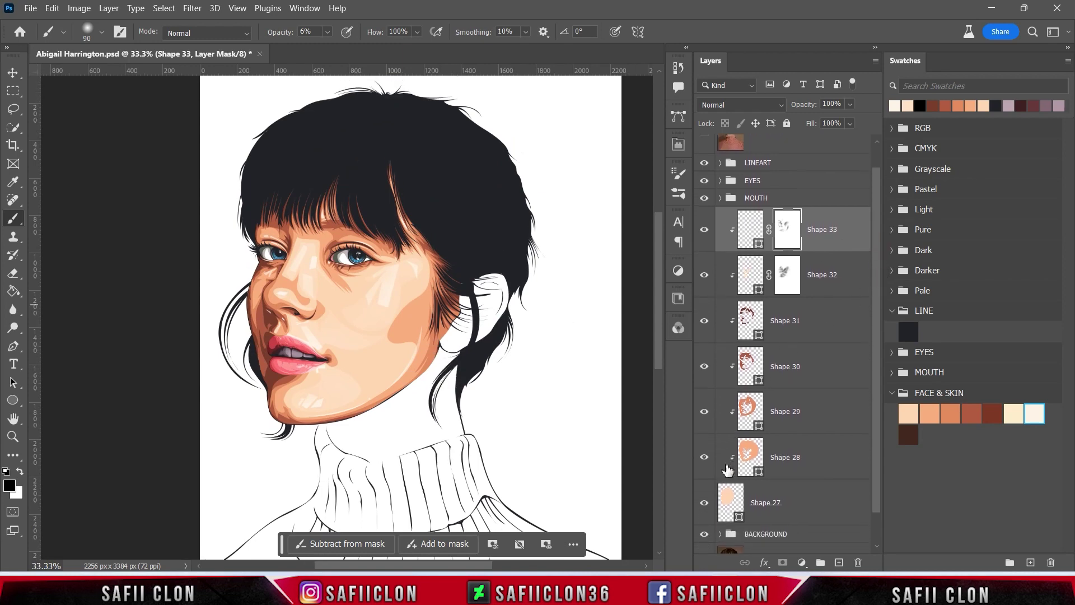
Add a layer mask to Shape 28 and set an enlarged standard brush at 6% opacity.
{"action": "left_click", "coordinate": [705, 457]}
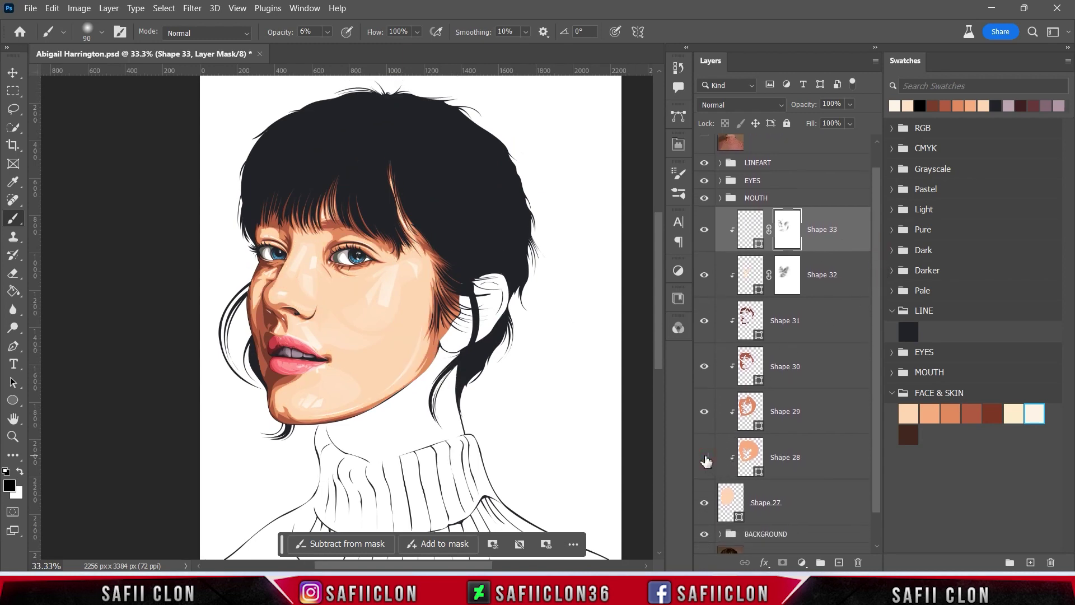
{"action": "left_click", "coordinate": [812, 456]}
{"action": "left_click", "coordinate": [782, 562]}
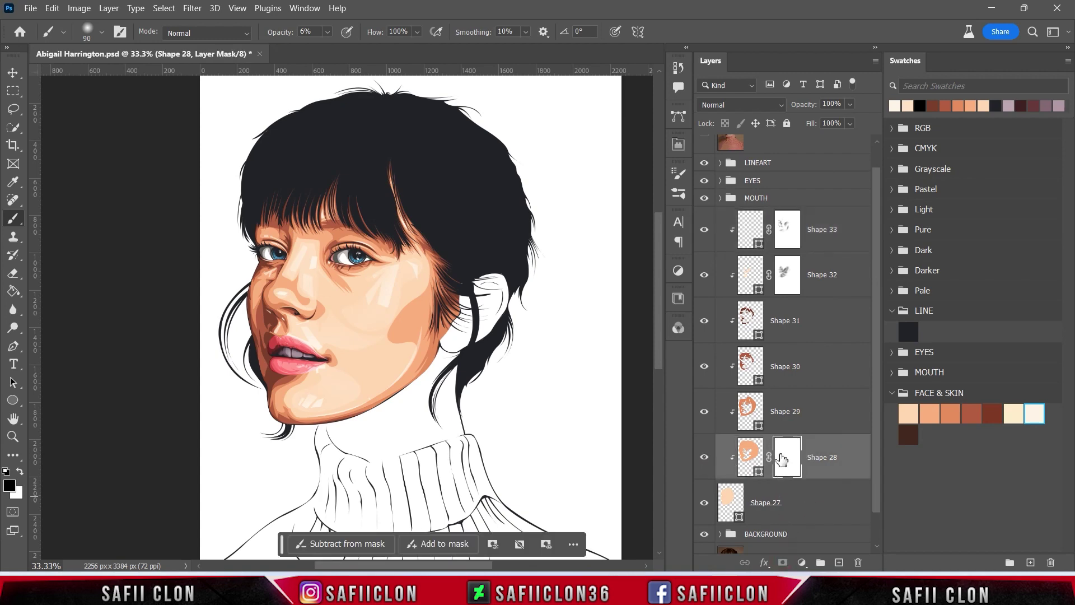
{"action": "right_click", "coordinate": [25, 225]}
{"action": "left_click", "coordinate": [61, 218]}
{"action": "left_click", "coordinate": [327, 32]}
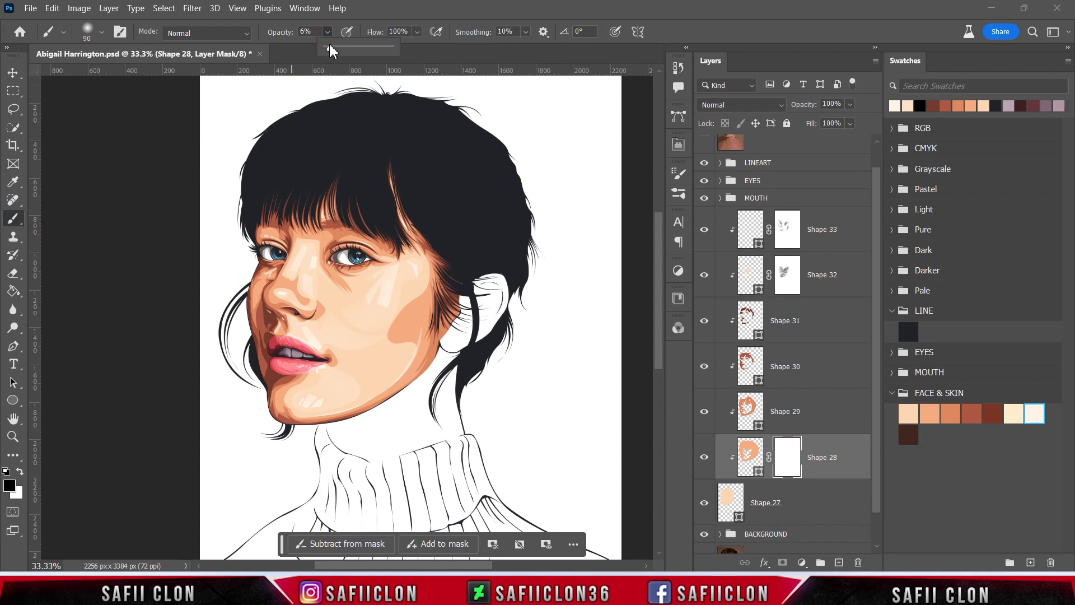
{"action": "left_click", "coordinate": [328, 34]}
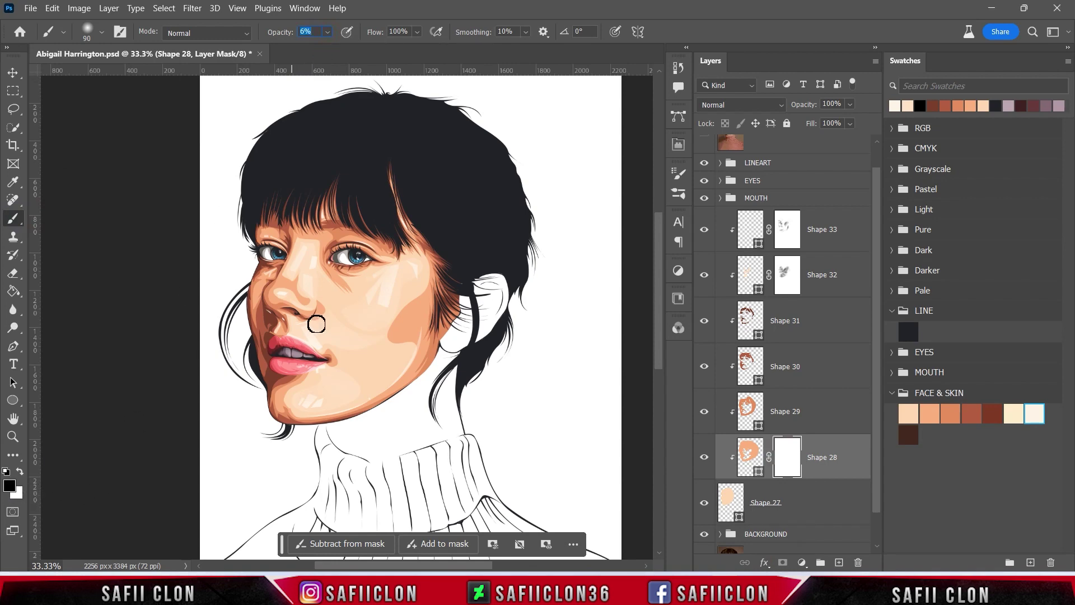
{"action": "key", "text": "bracketright"}
{"action": "key", "text": "bracketright"}
{"action": "key", "text": "bracketright"}
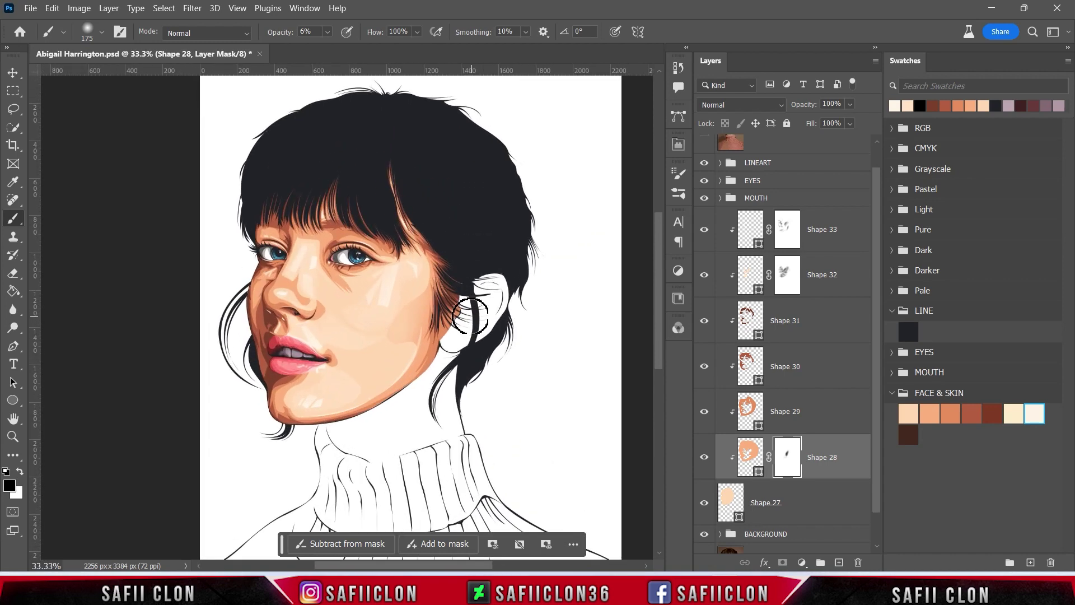
Select all the face layers from Shape 33 down to Shape 27.
{"action": "left_click", "coordinate": [853, 229]}
{"action": "left_click_drag", "start_coordinate": [878, 240], "coordinate": [877, 267]}
{"action": "left_click", "coordinate": [826, 477], "text": "shift"}
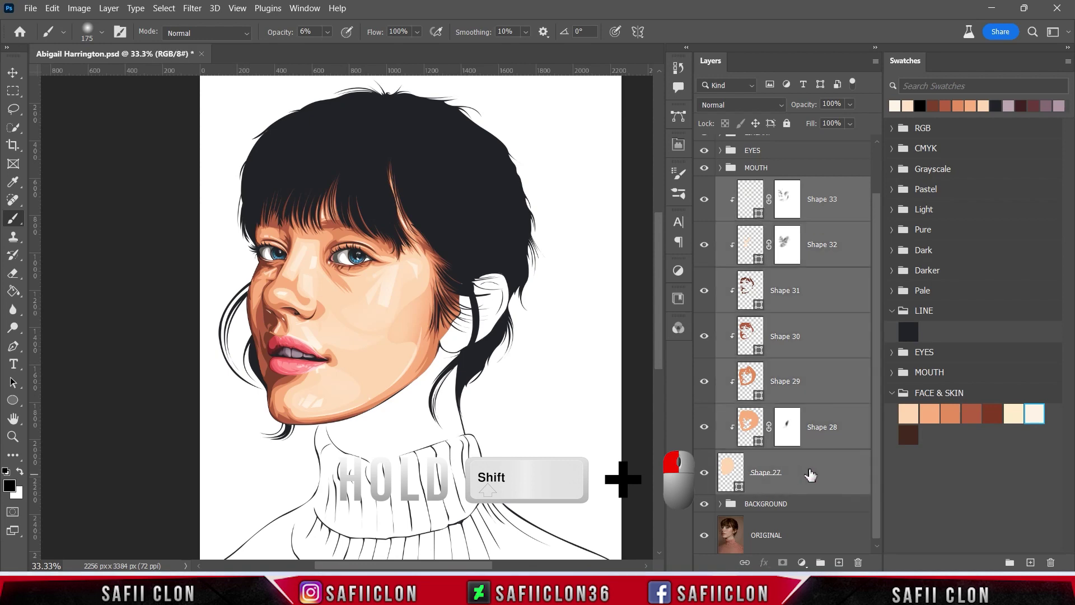
Group the selected face layers into a new group named FACE.
{"action": "right_click", "coordinate": [810, 474]}
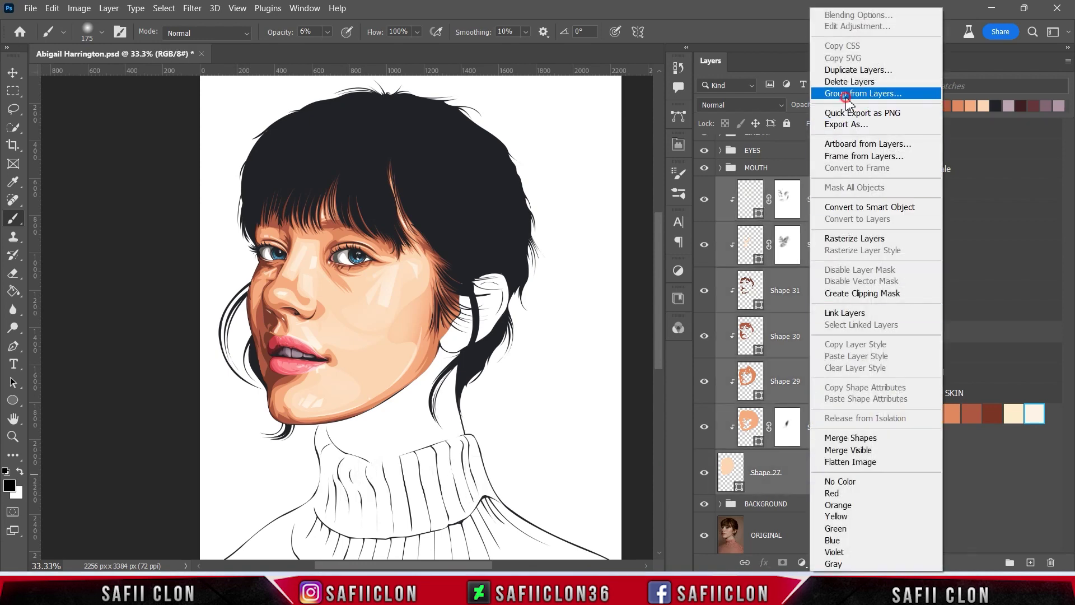
{"action": "left_click", "coordinate": [849, 95]}
{"action": "type", "text": "FACE"}
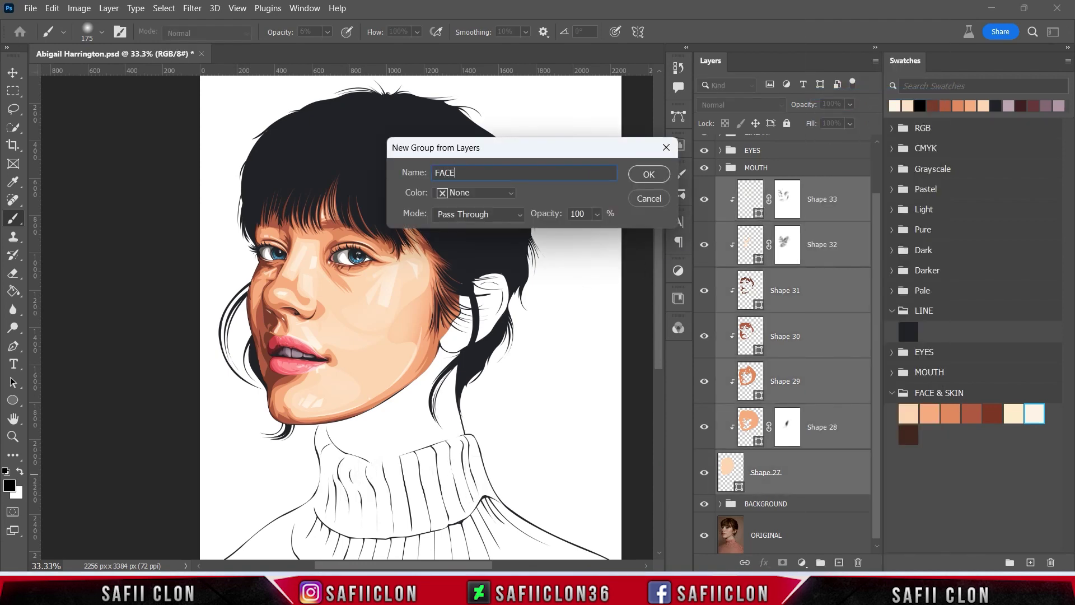
{"action": "left_click", "coordinate": [645, 177]}
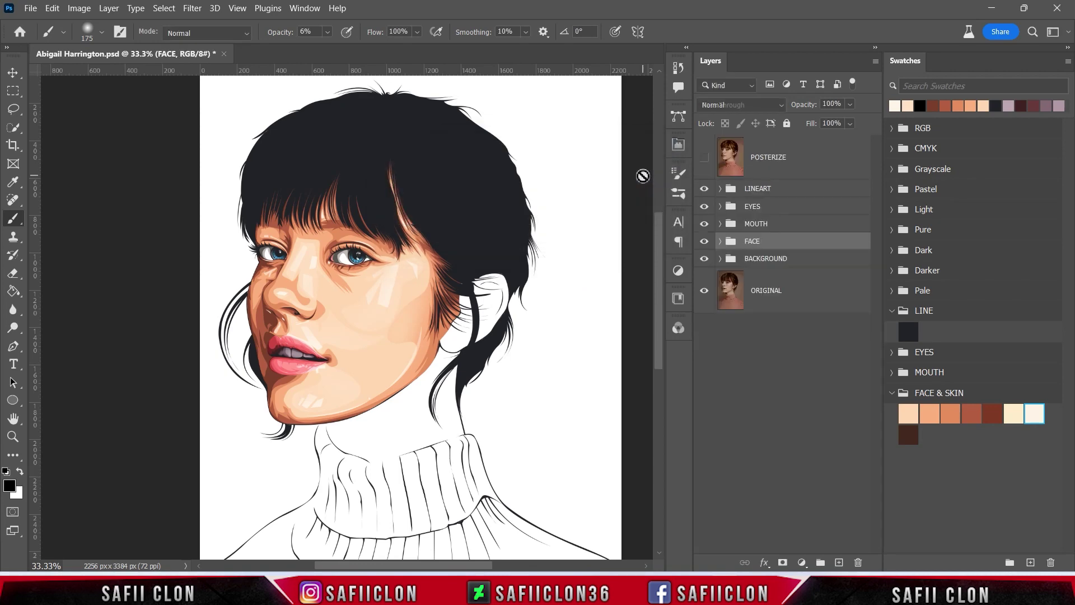
Toggle the FACE group's visibility to compare, leave it shown, and save the document.
{"action": "left_click", "coordinate": [704, 241]}
{"action": "left_click", "coordinate": [704, 240]}
{"action": "left_click", "coordinate": [704, 241]}
{"action": "key", "text": "ctrl+s"}
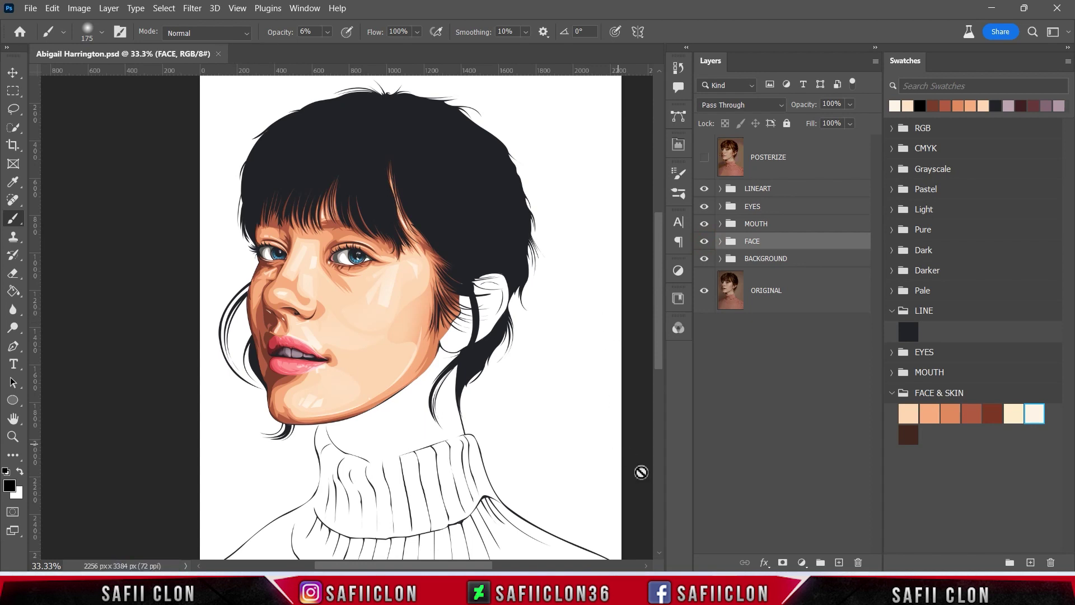